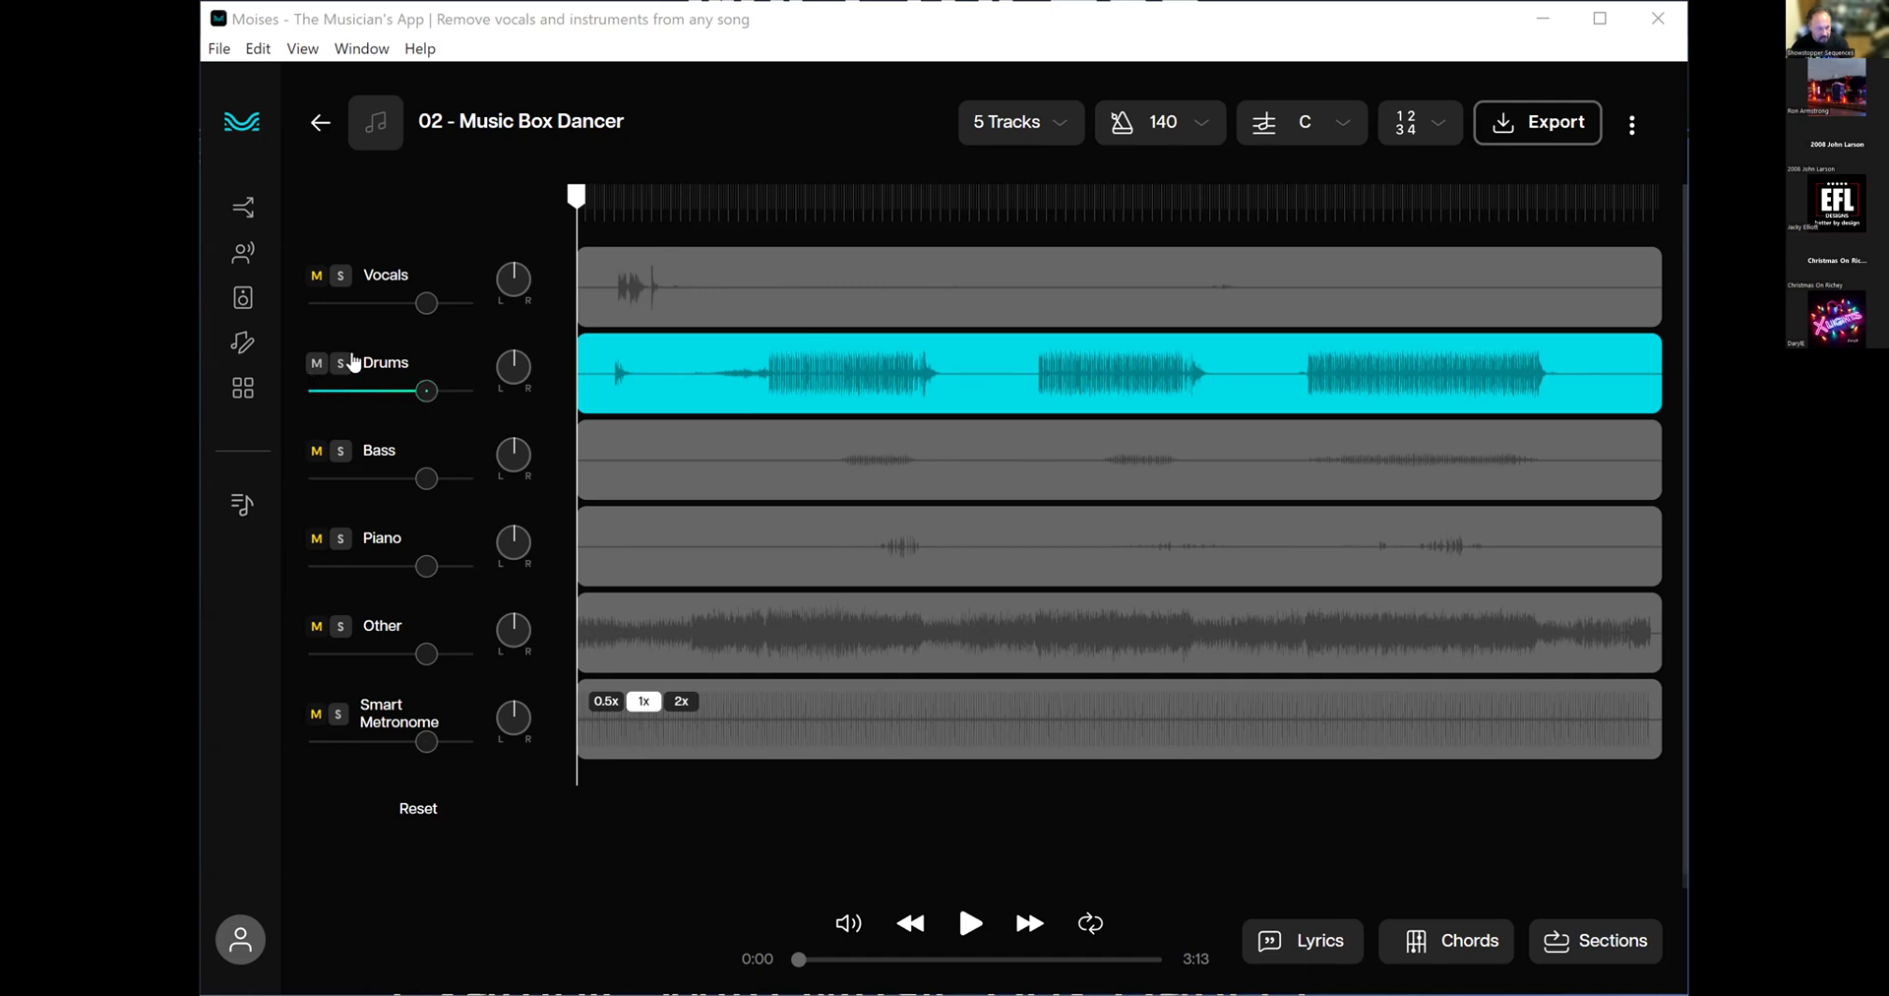
Step: Play the isolated drums track of 02 - Music Box Dancer from about 0:34, and check the available export options
drag(573, 201, 770, 218)
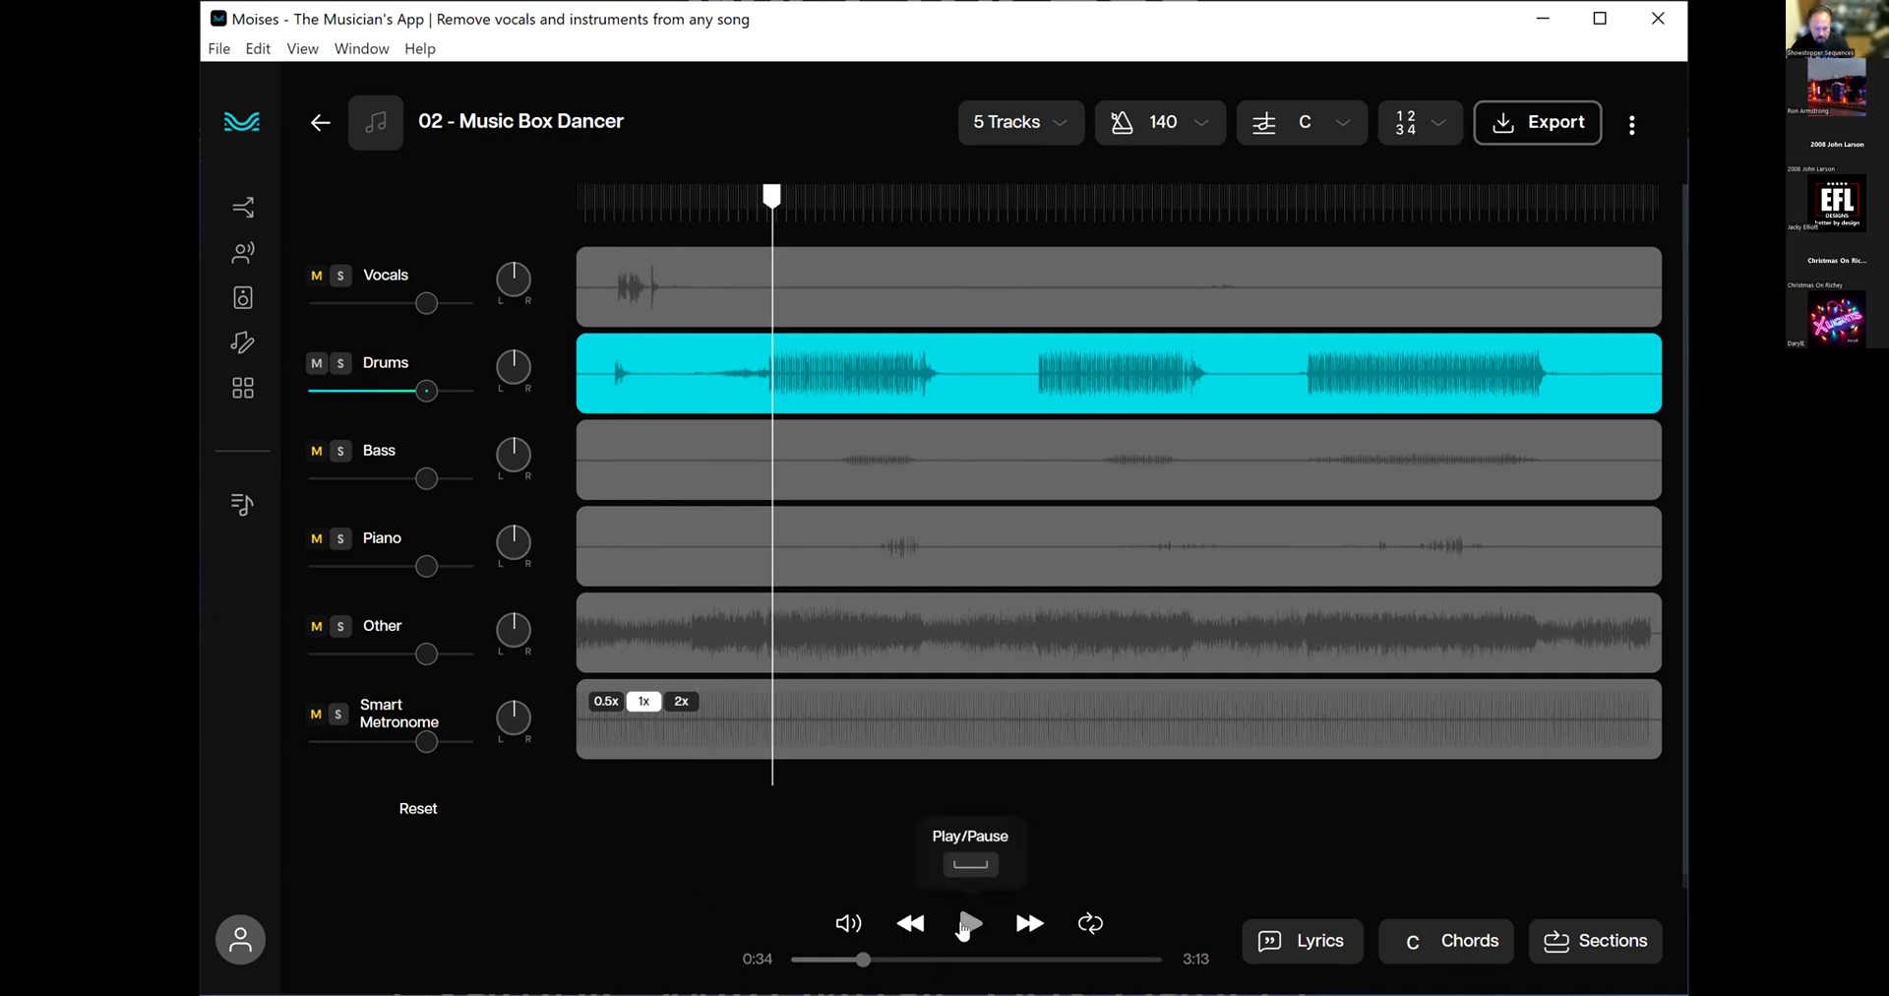
click(966, 925)
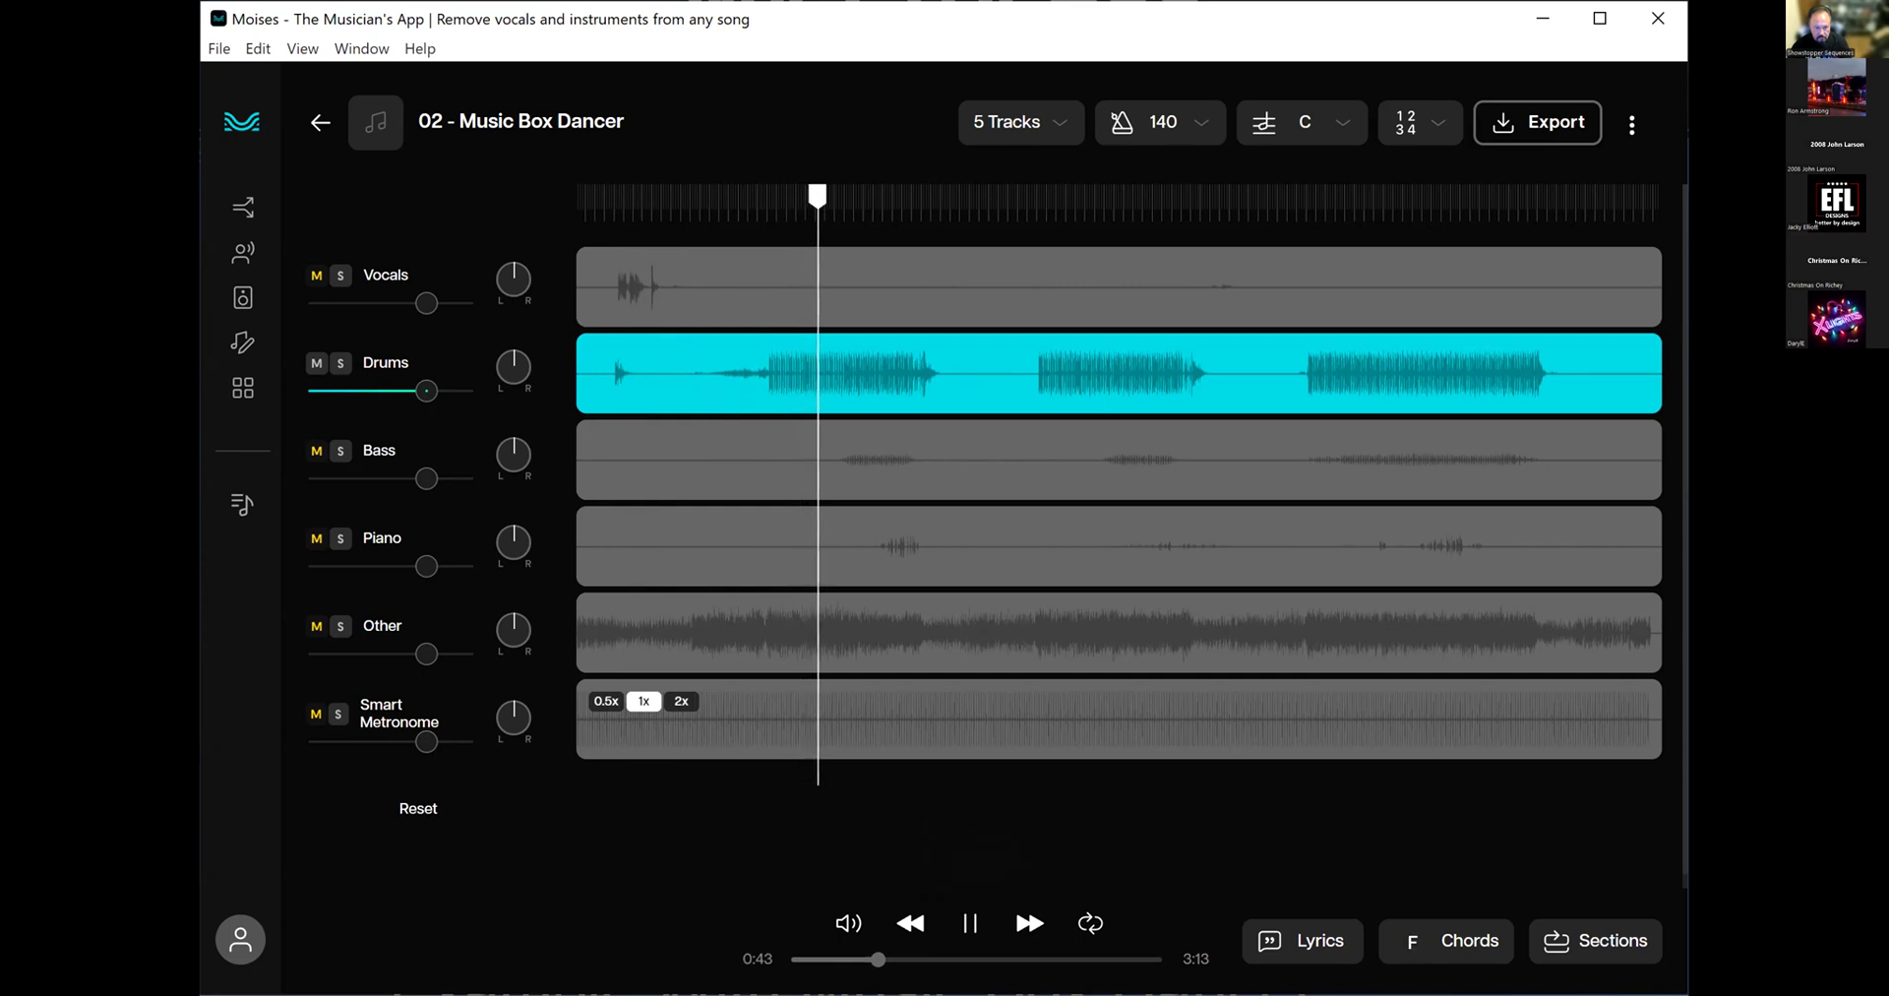
click(969, 927)
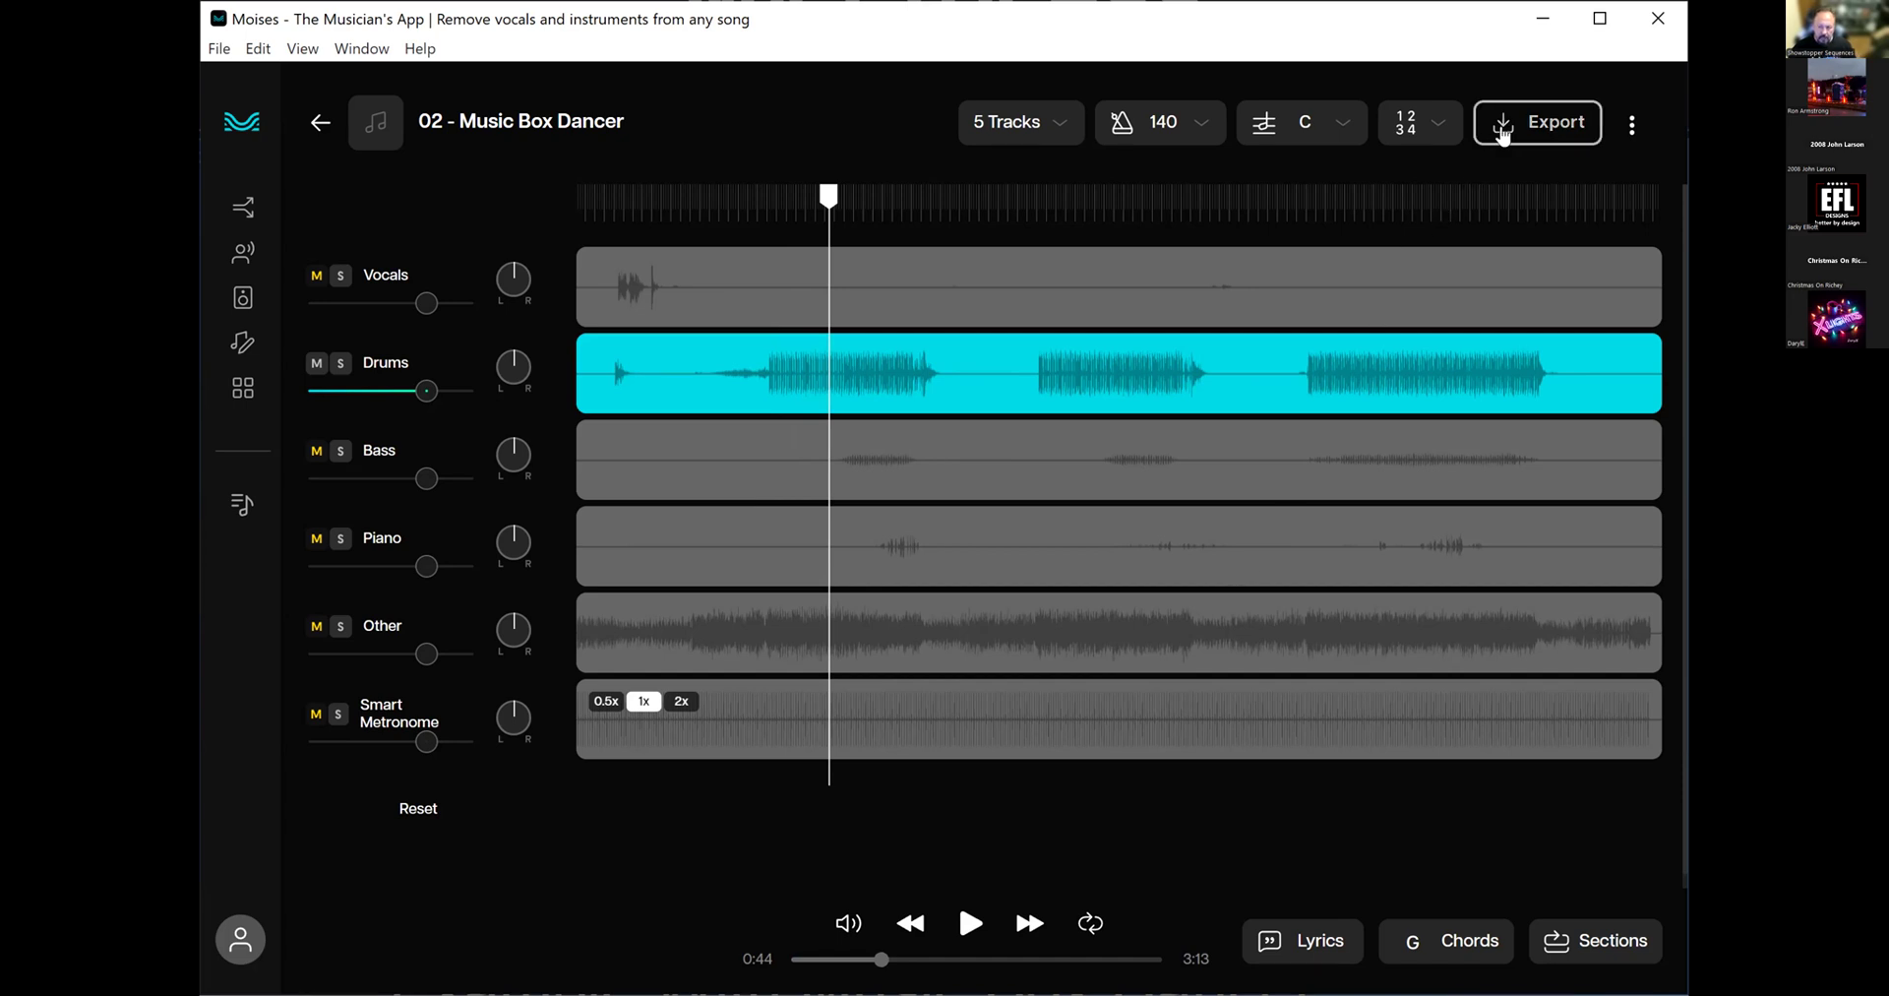
click(1503, 135)
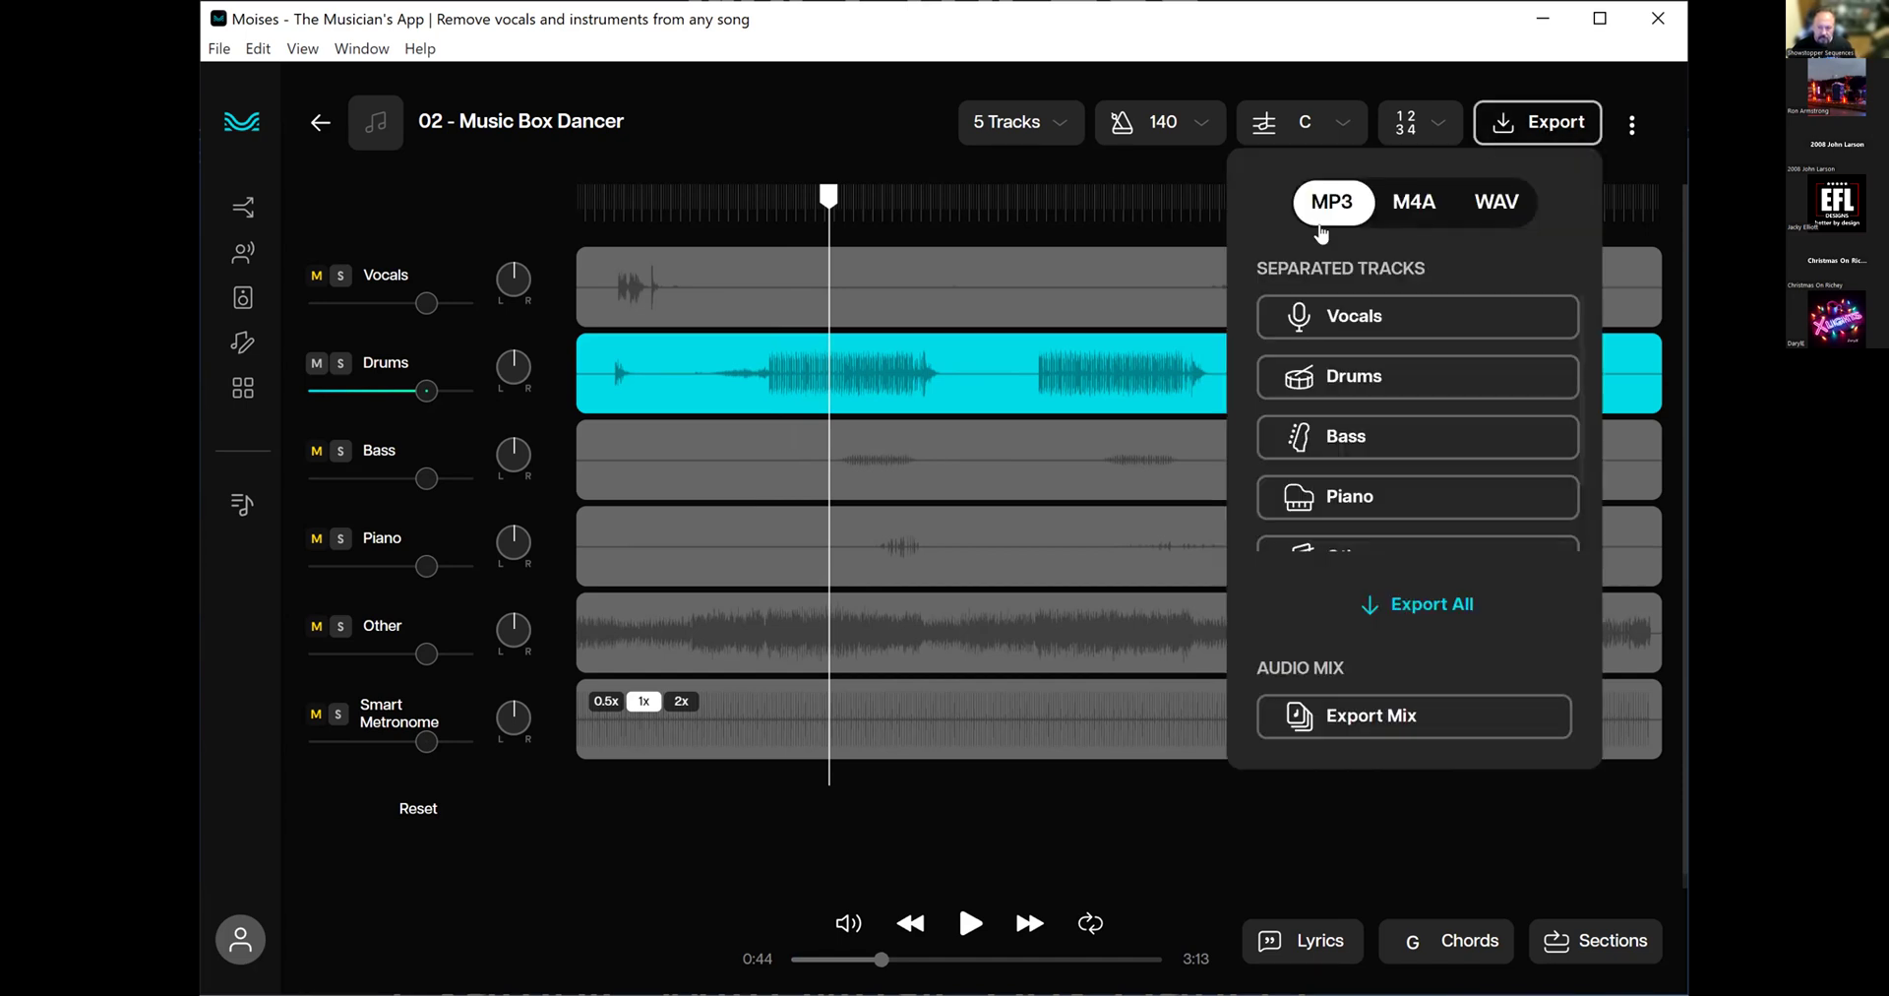
click(1233, 824)
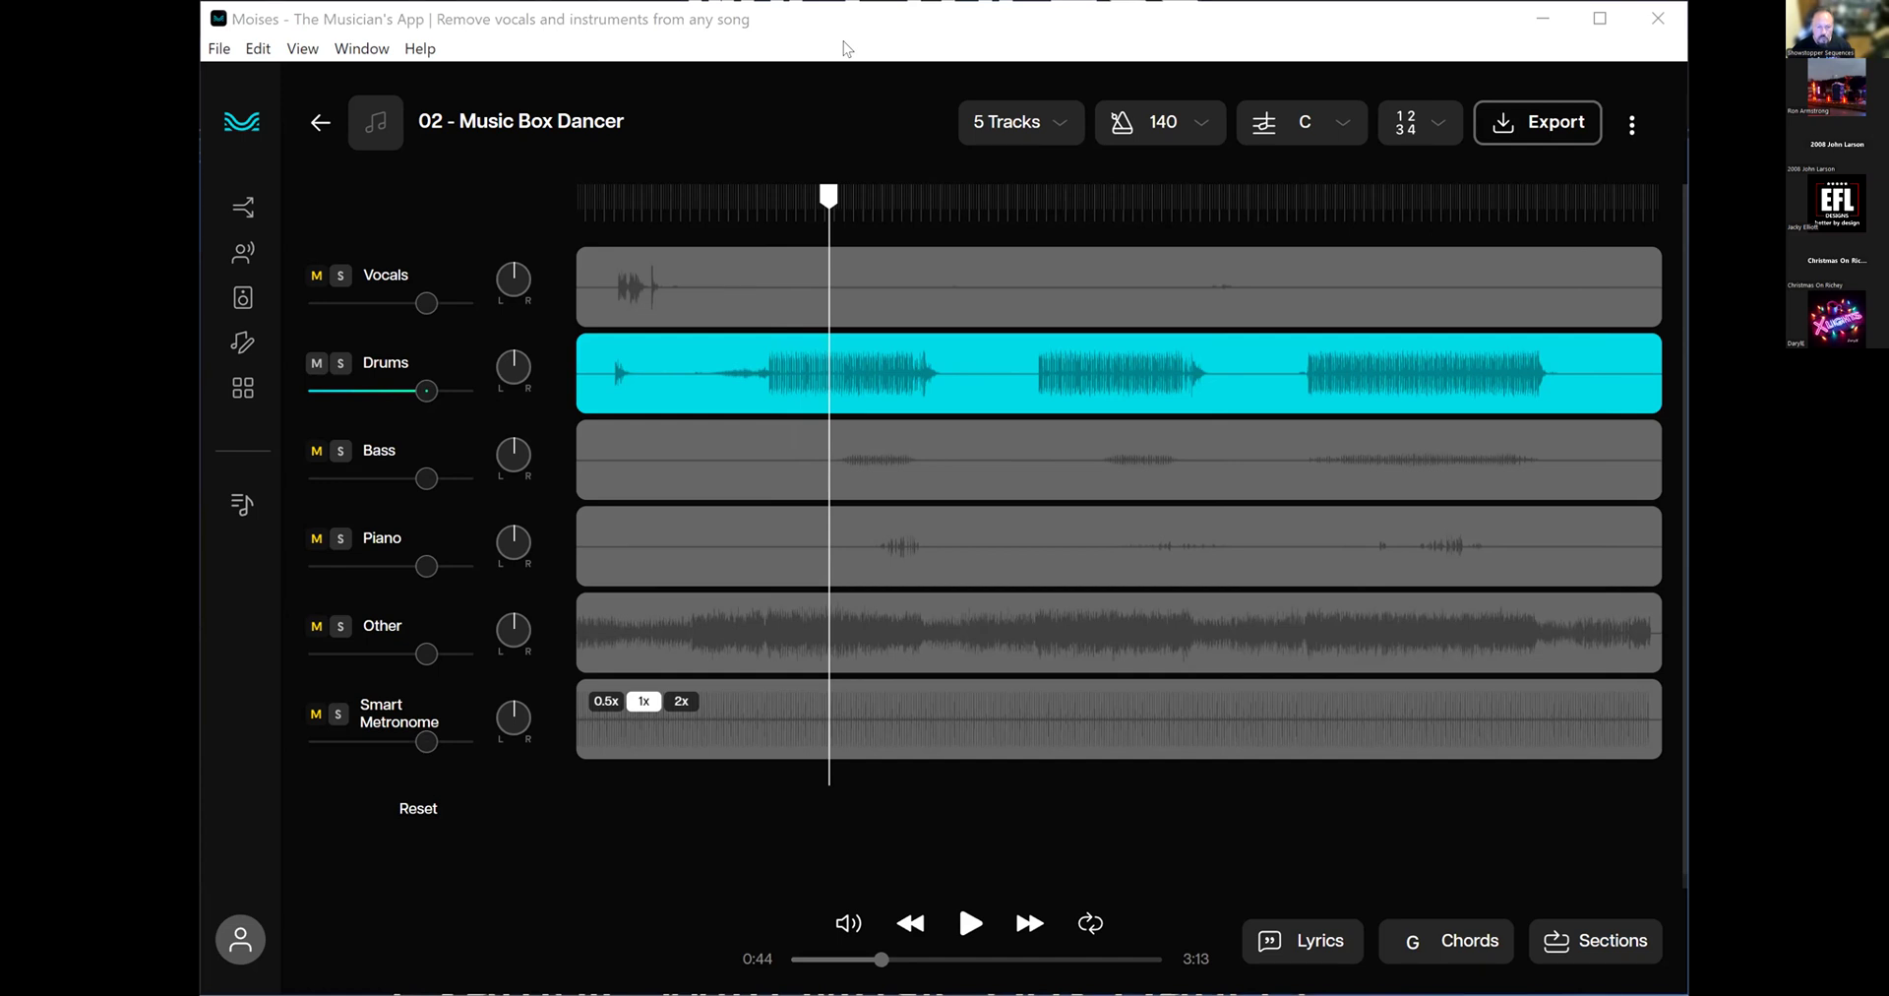
Step: Switch to xLights and replace the It's The Season For Love sequence's media with 02 - Music Box Dancer-drums-C major-140bpm-442hz.mp3 from the Music Box Dancer folder
key(alt+Tab)
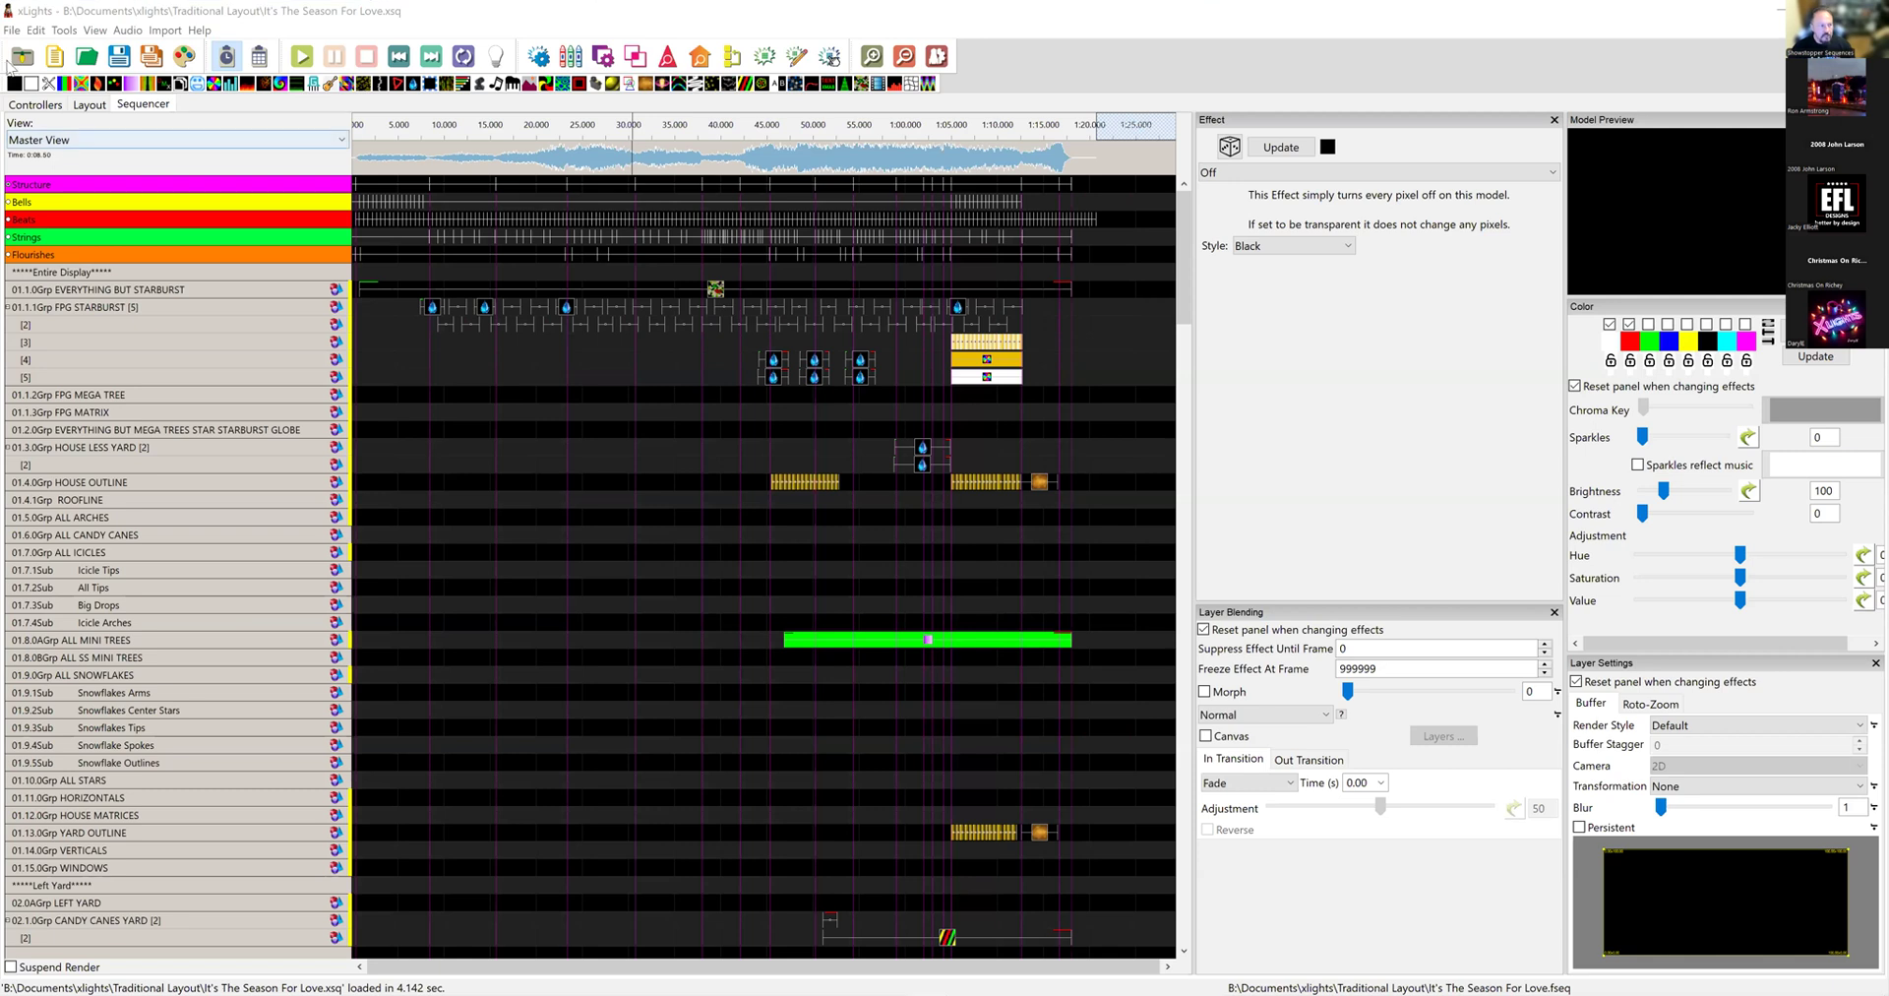
click(12, 31)
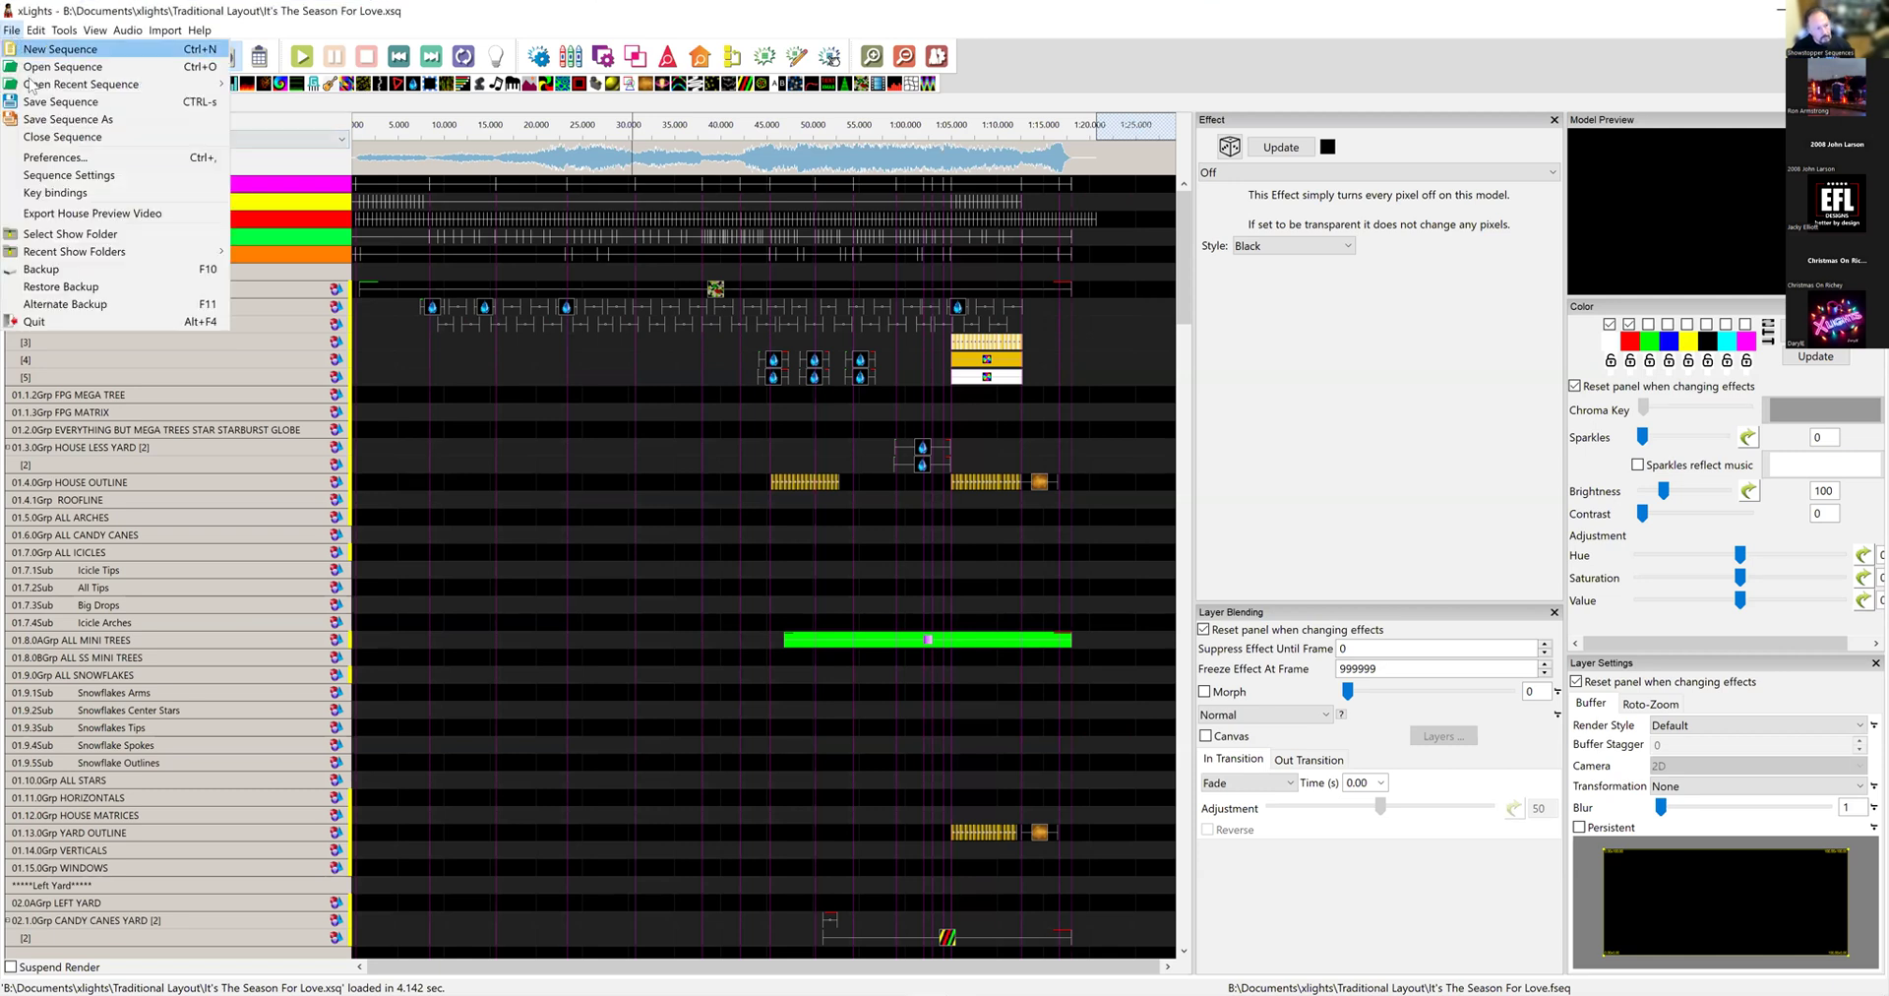
click(88, 175)
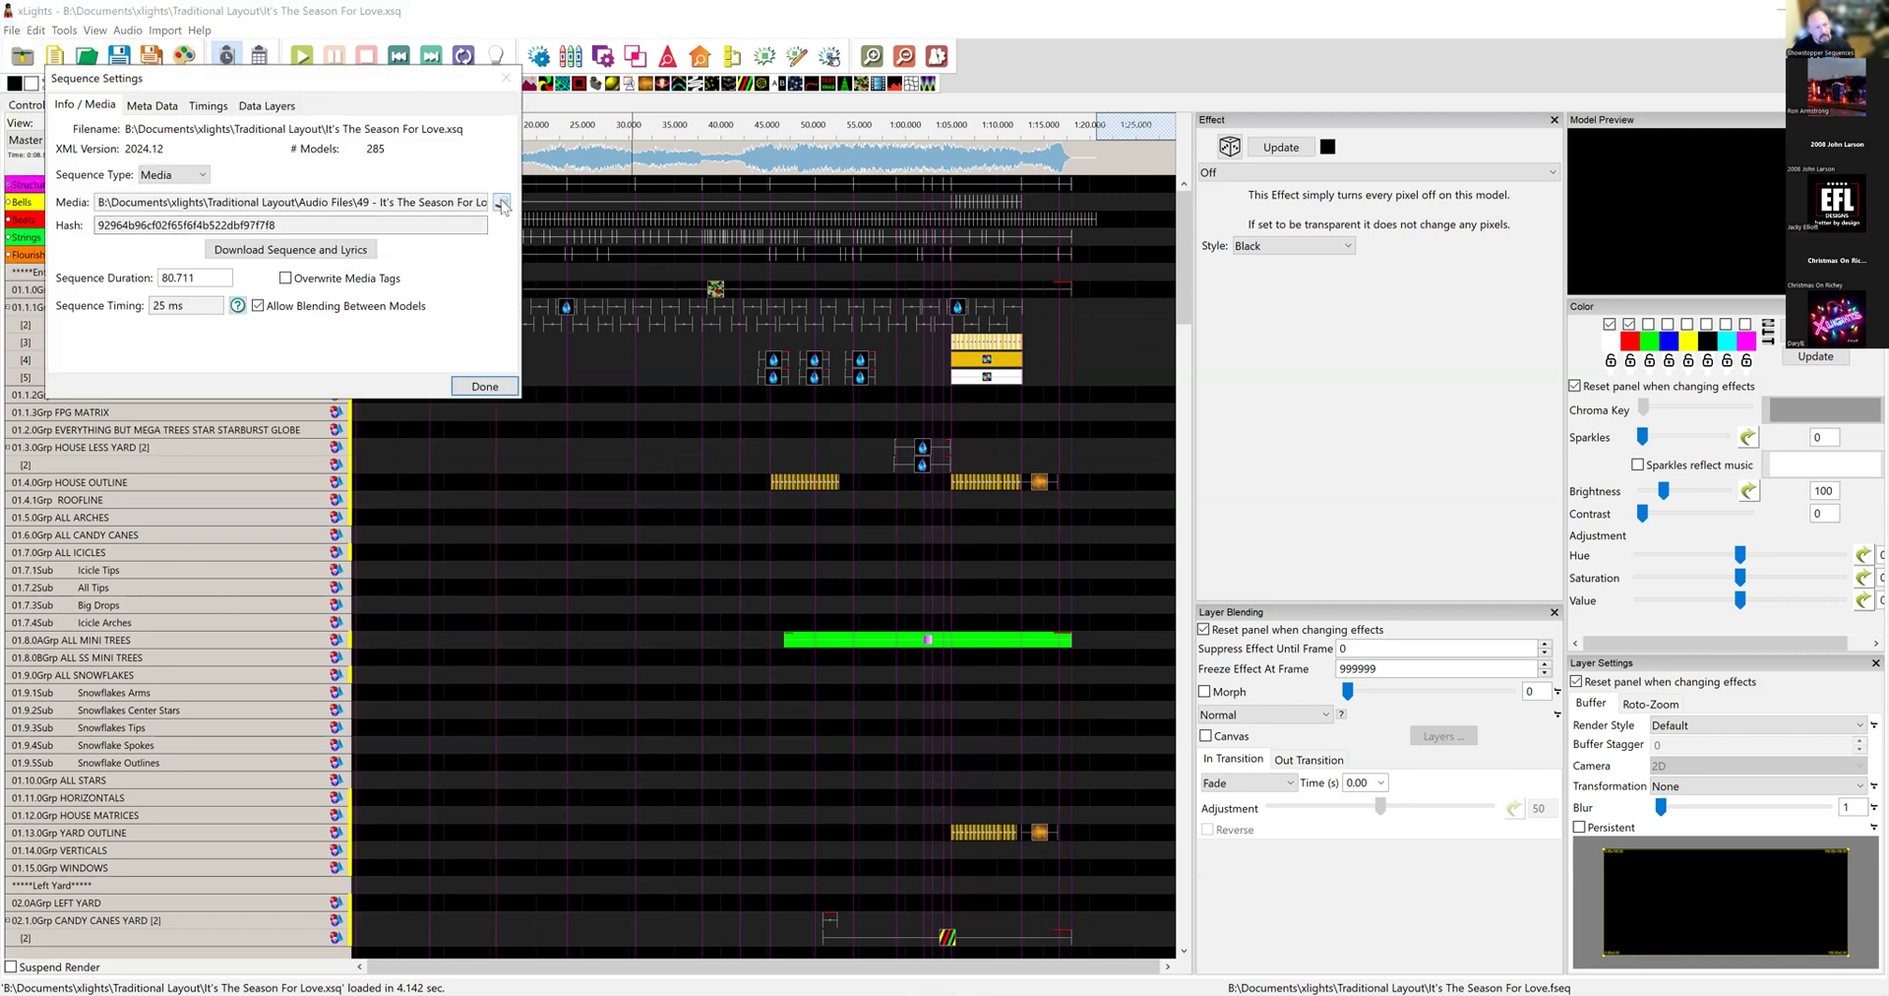
click(501, 202)
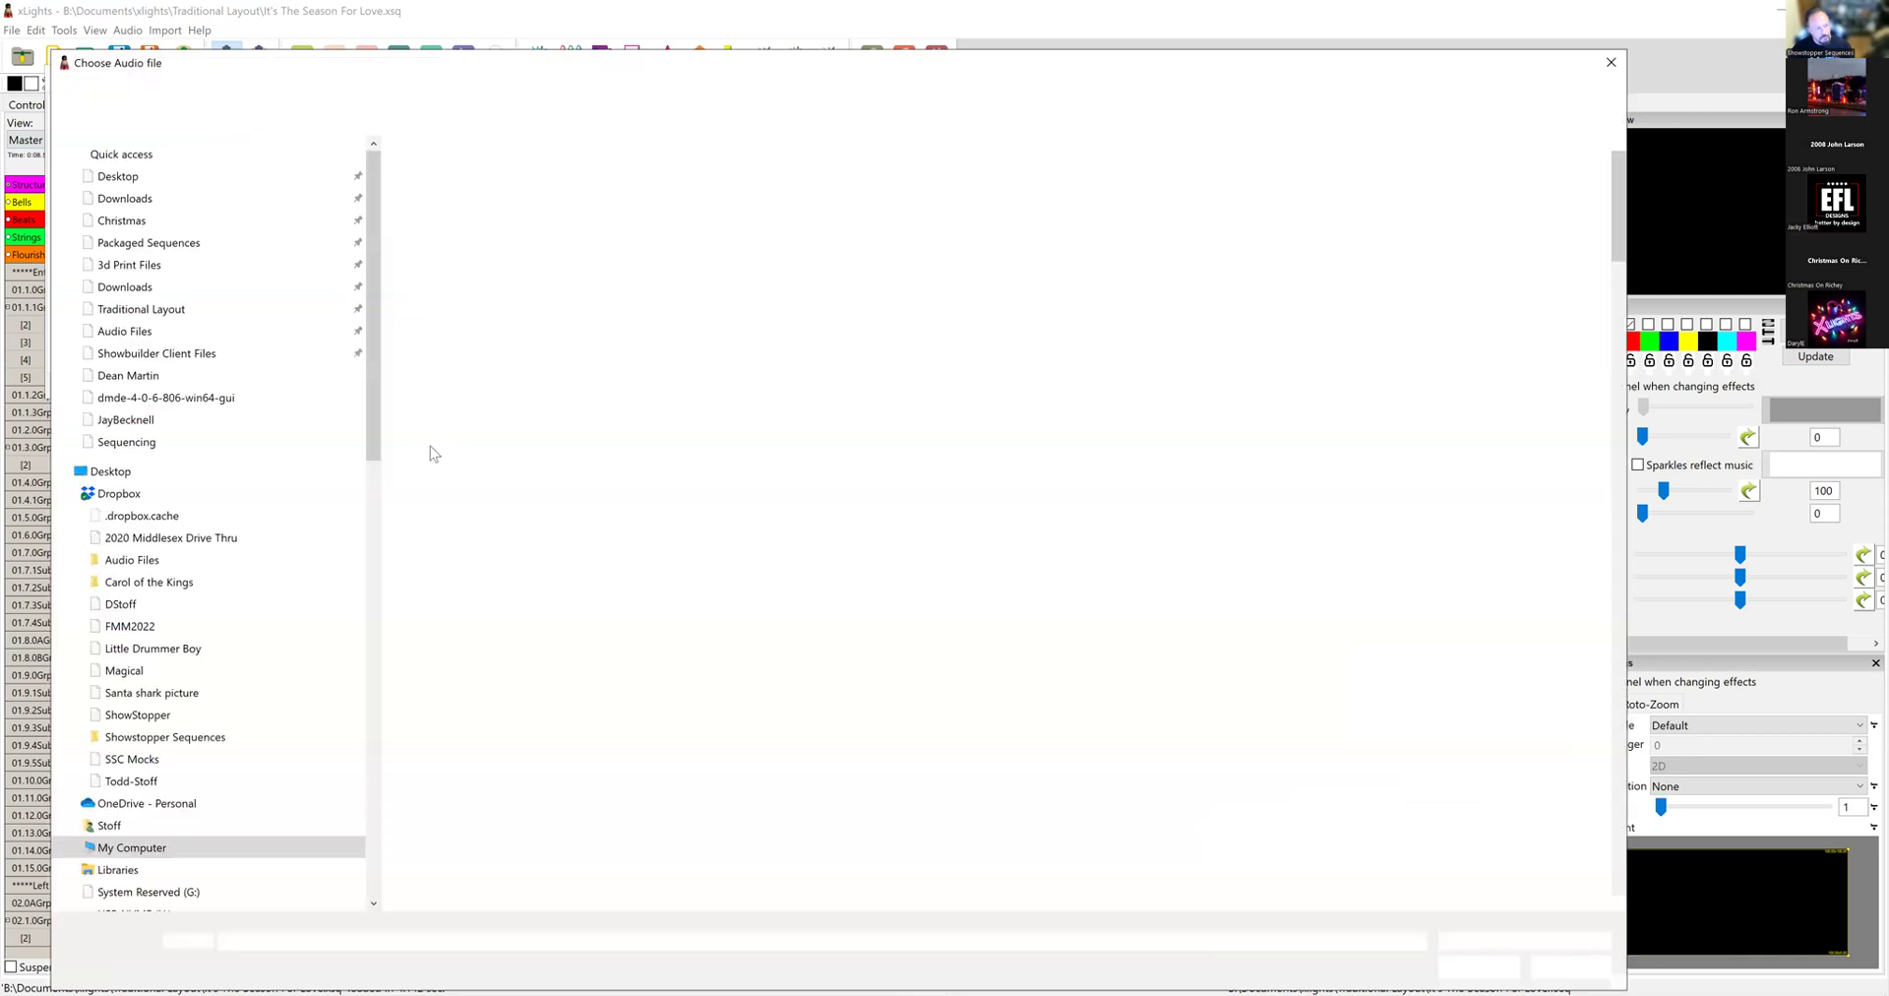
click(172, 335)
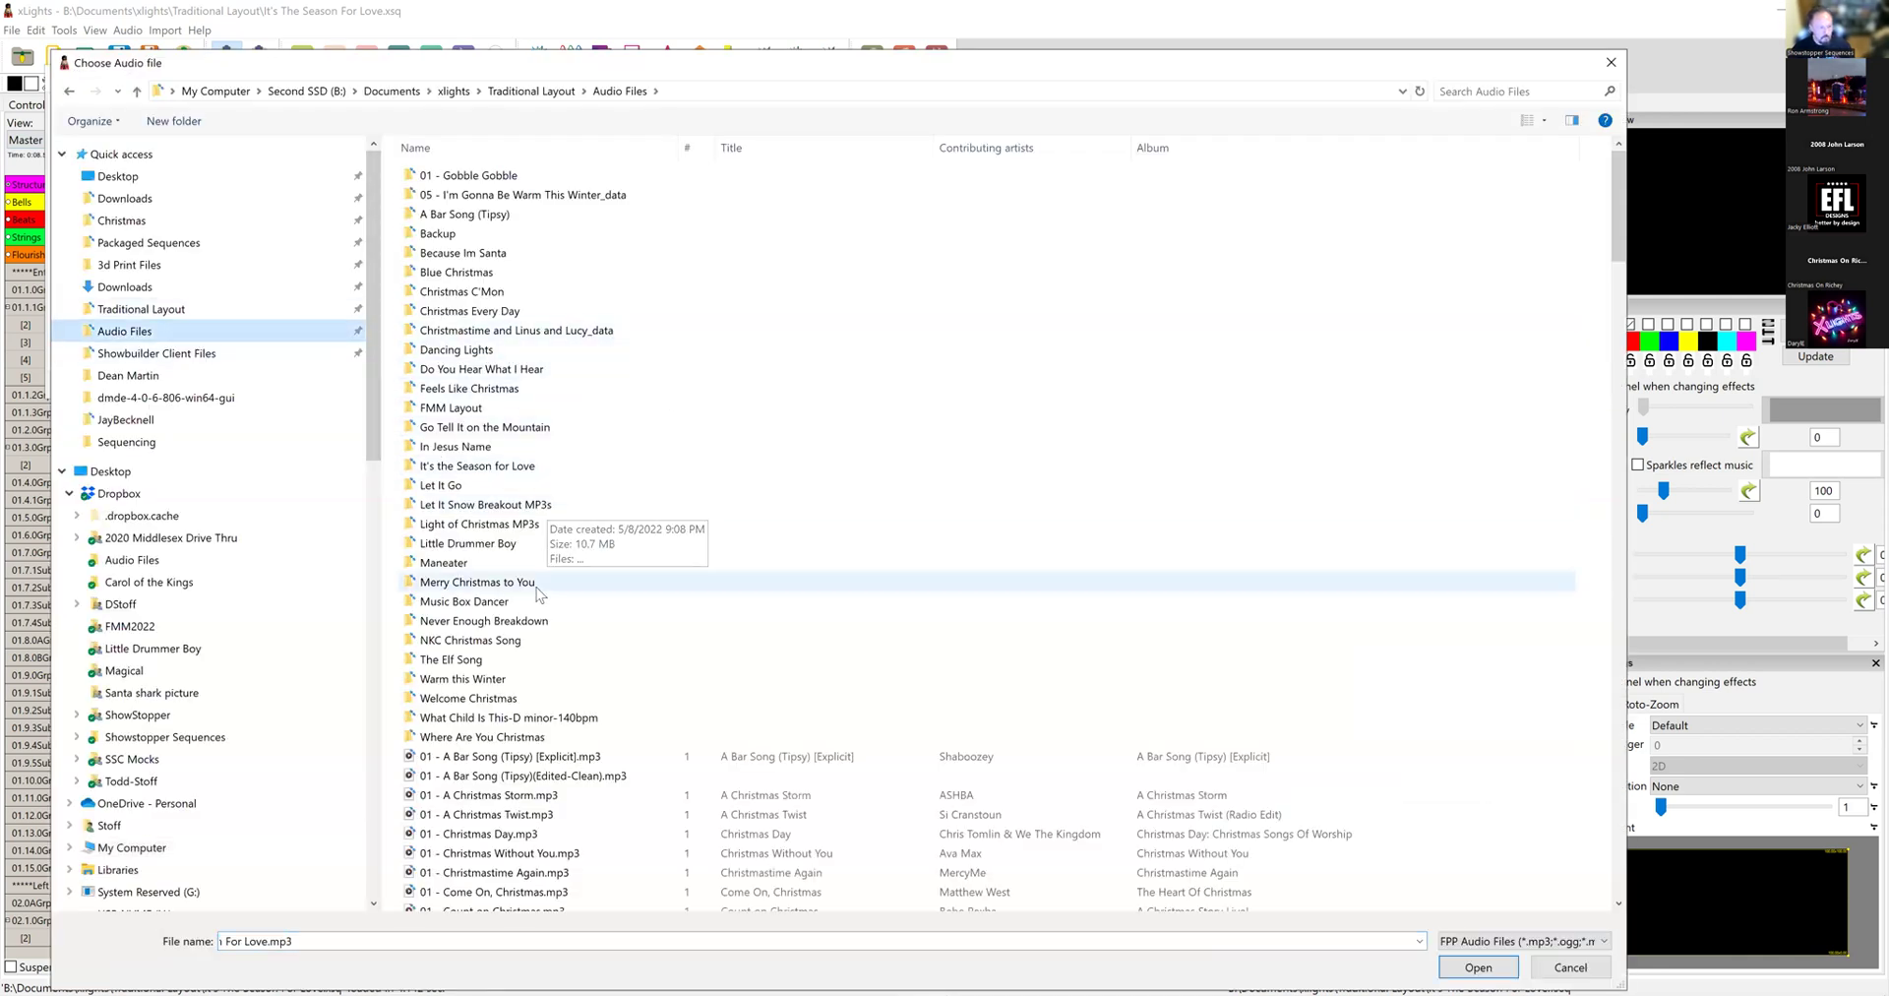
double_click(495, 608)
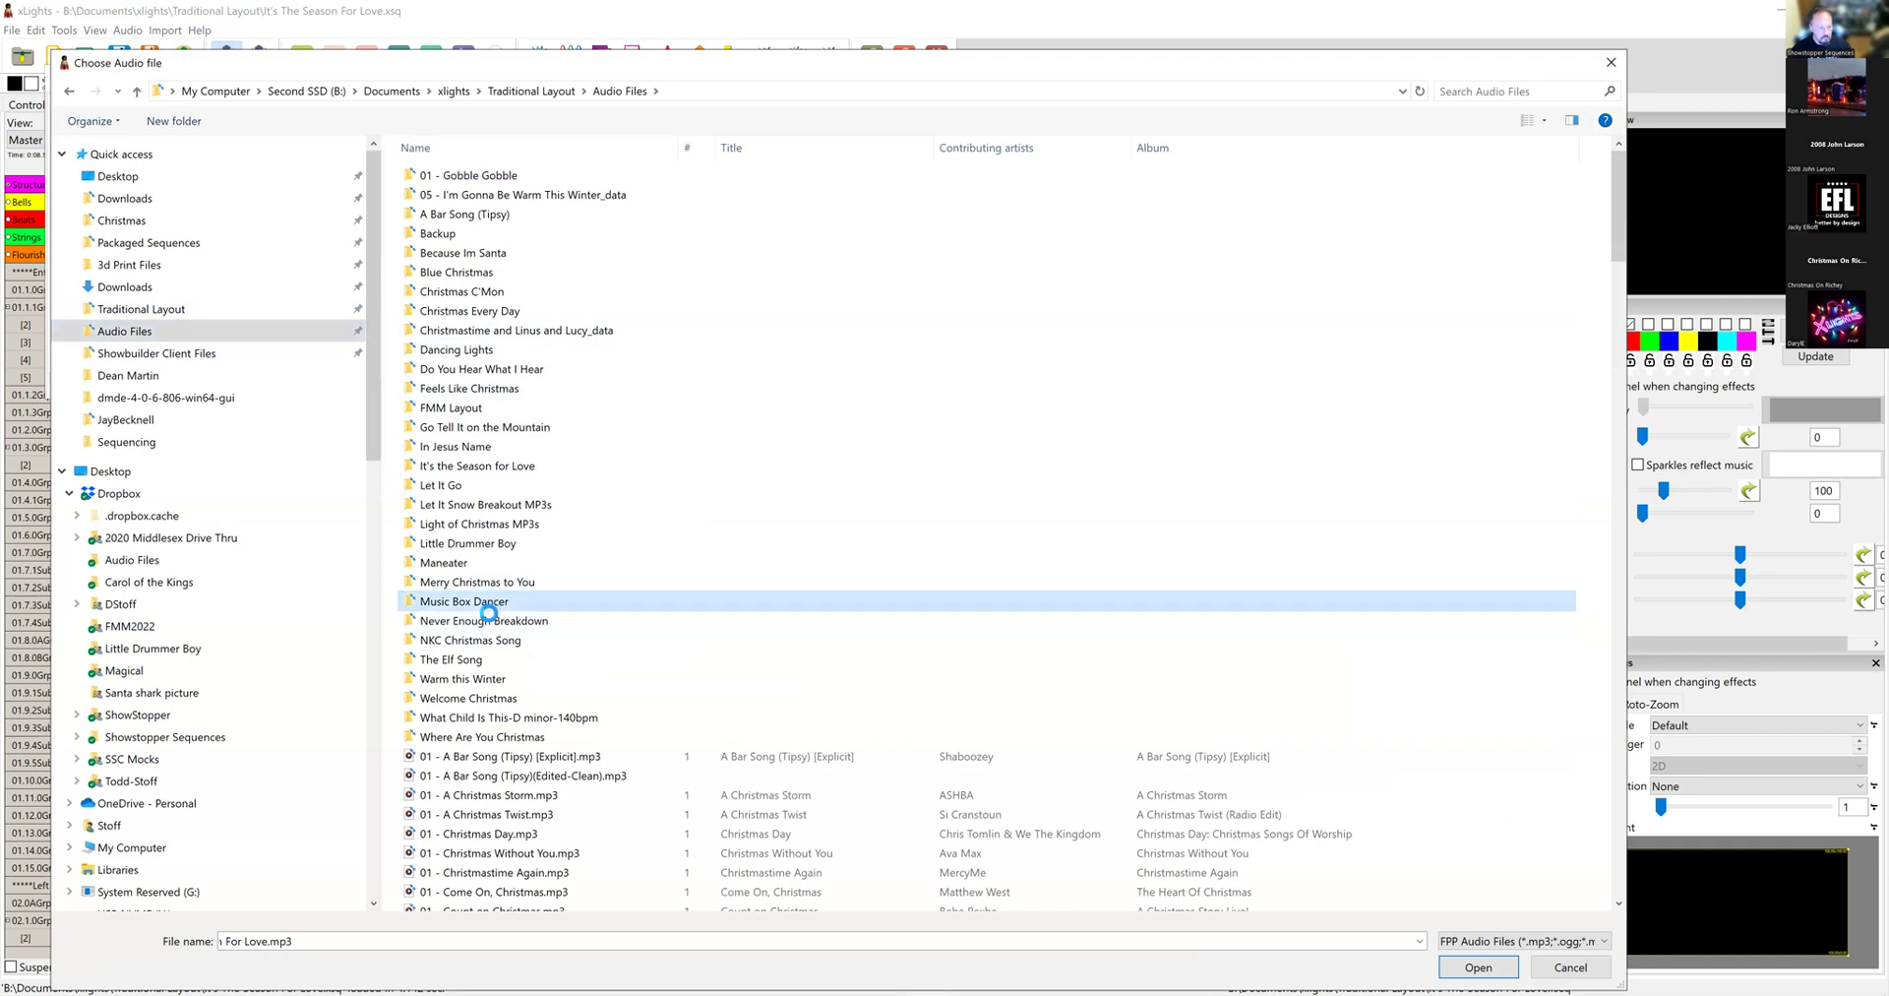
drag(553, 146, 662, 145)
click(649, 175)
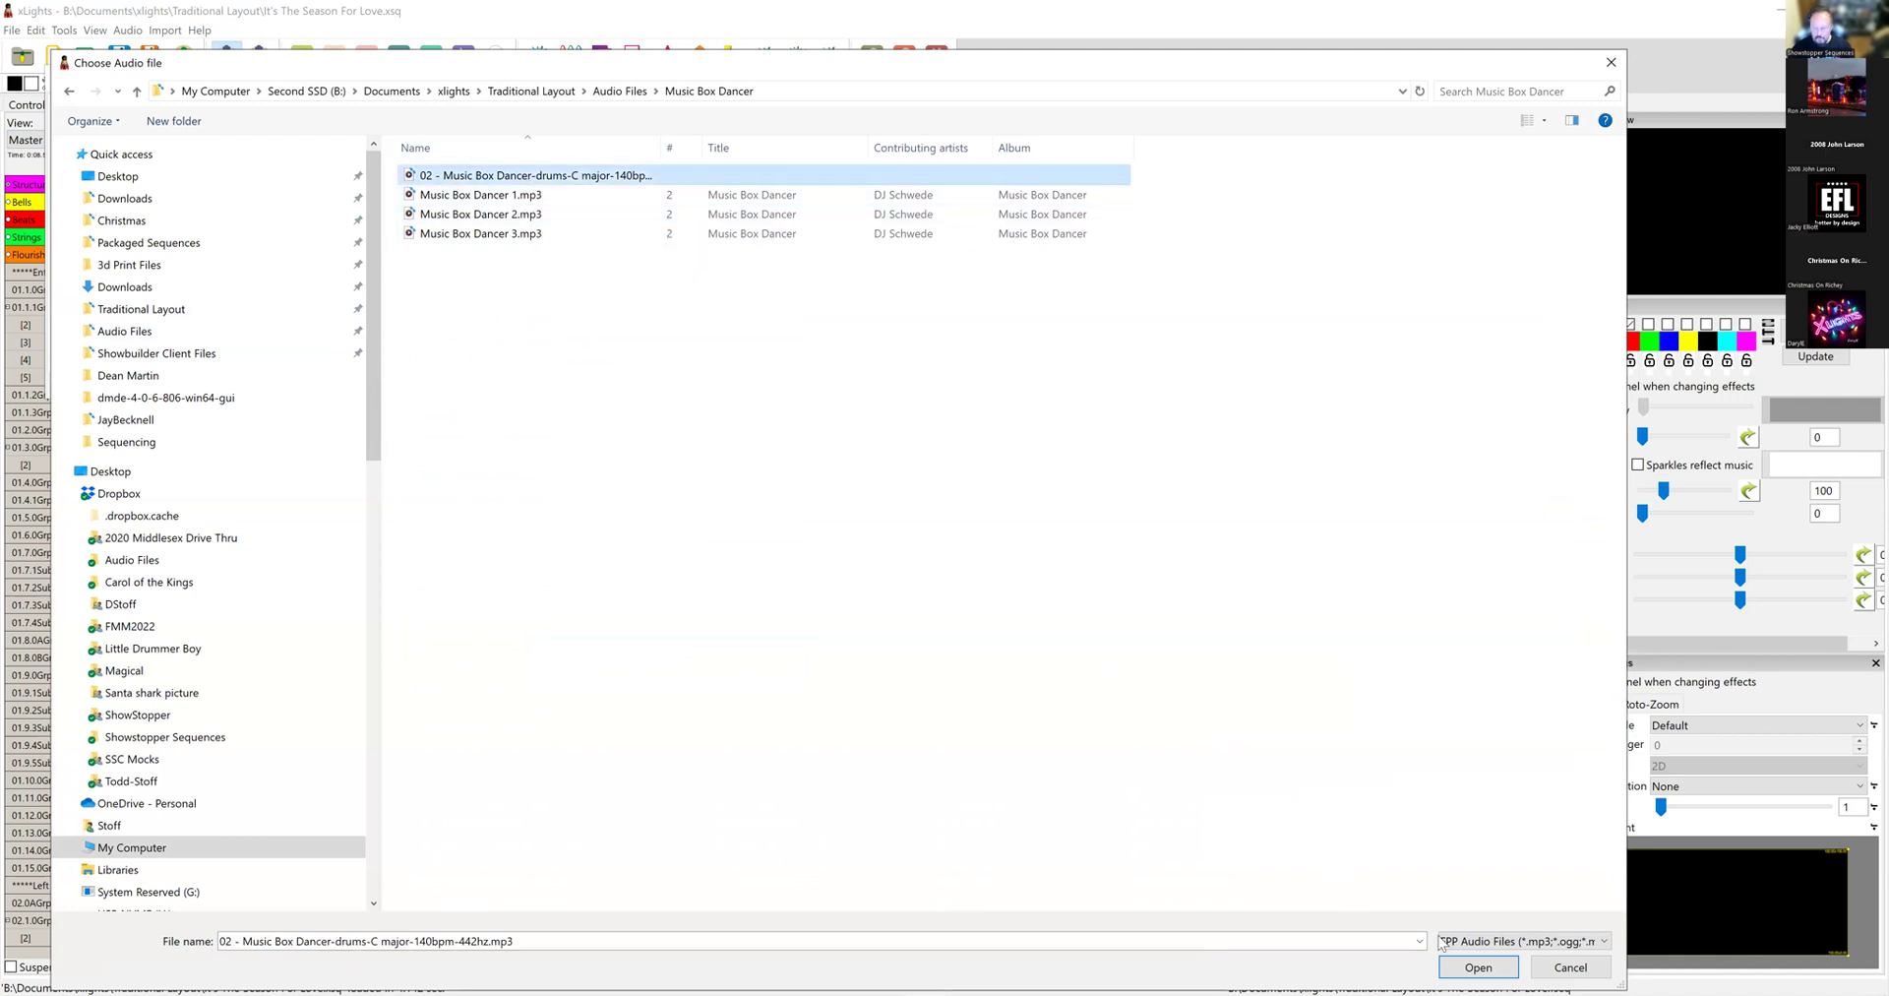
click(1475, 970)
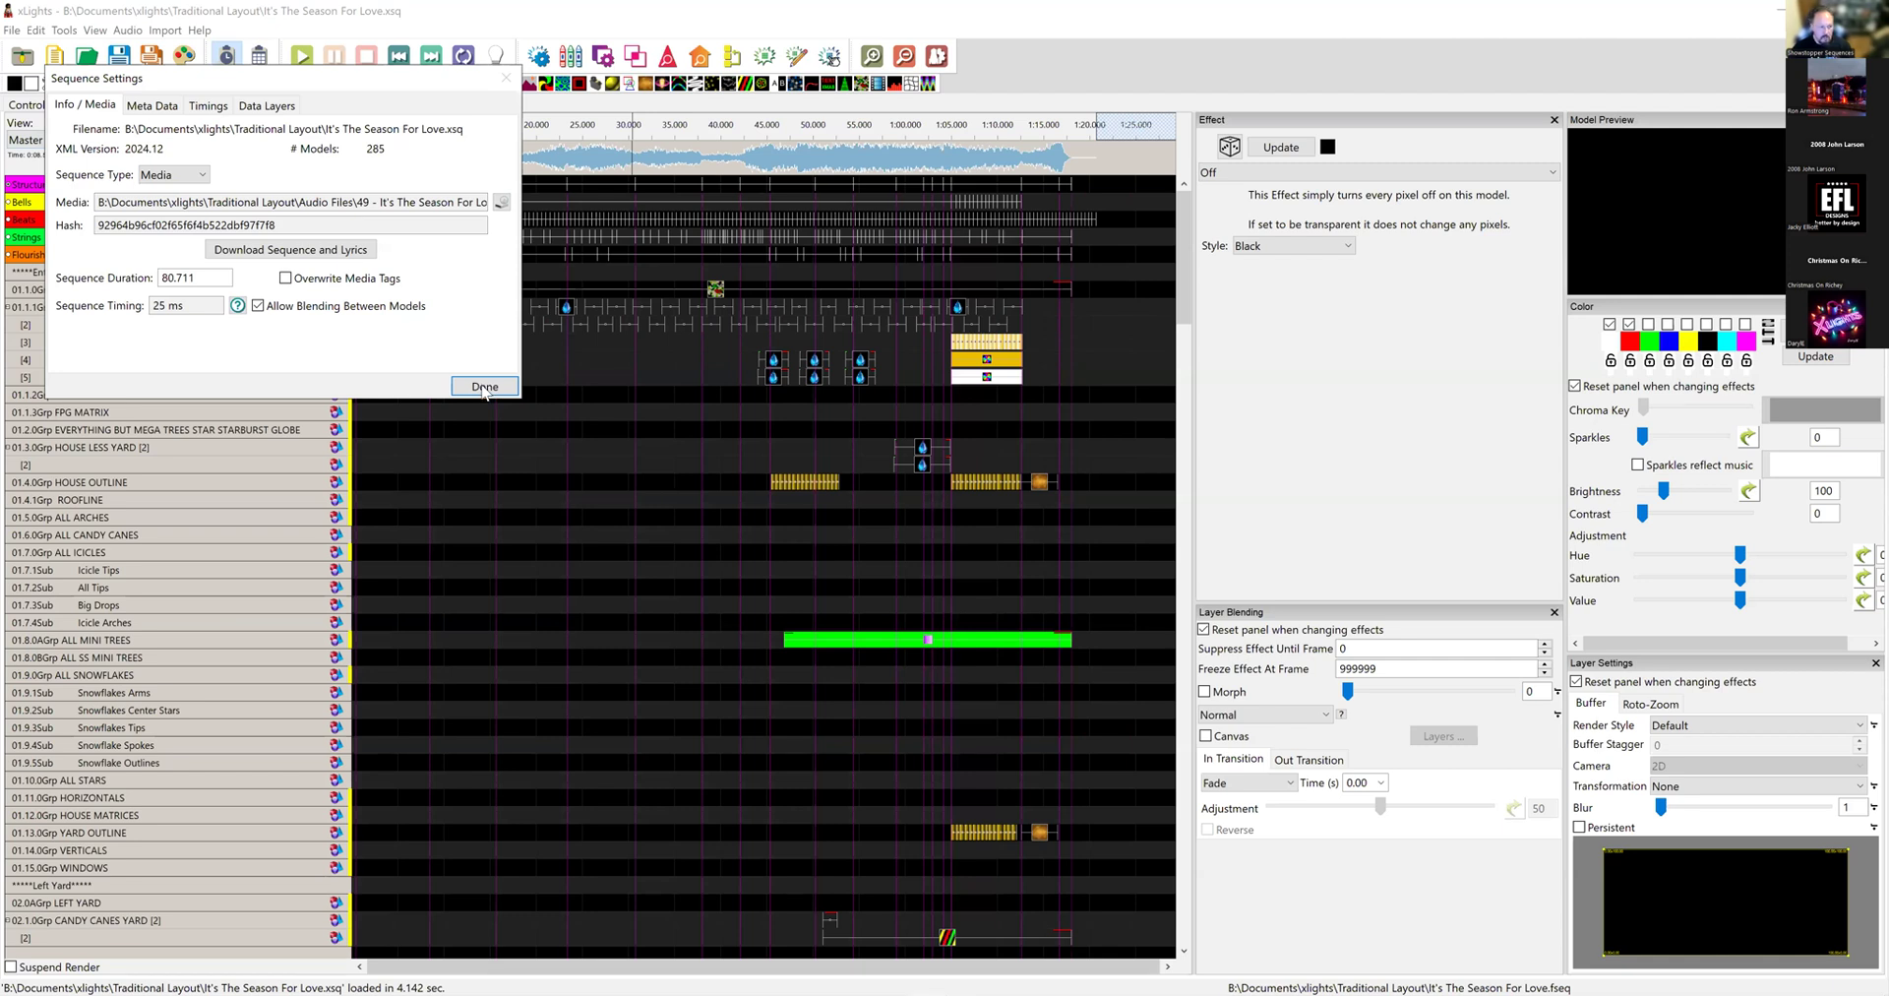
click(484, 386)
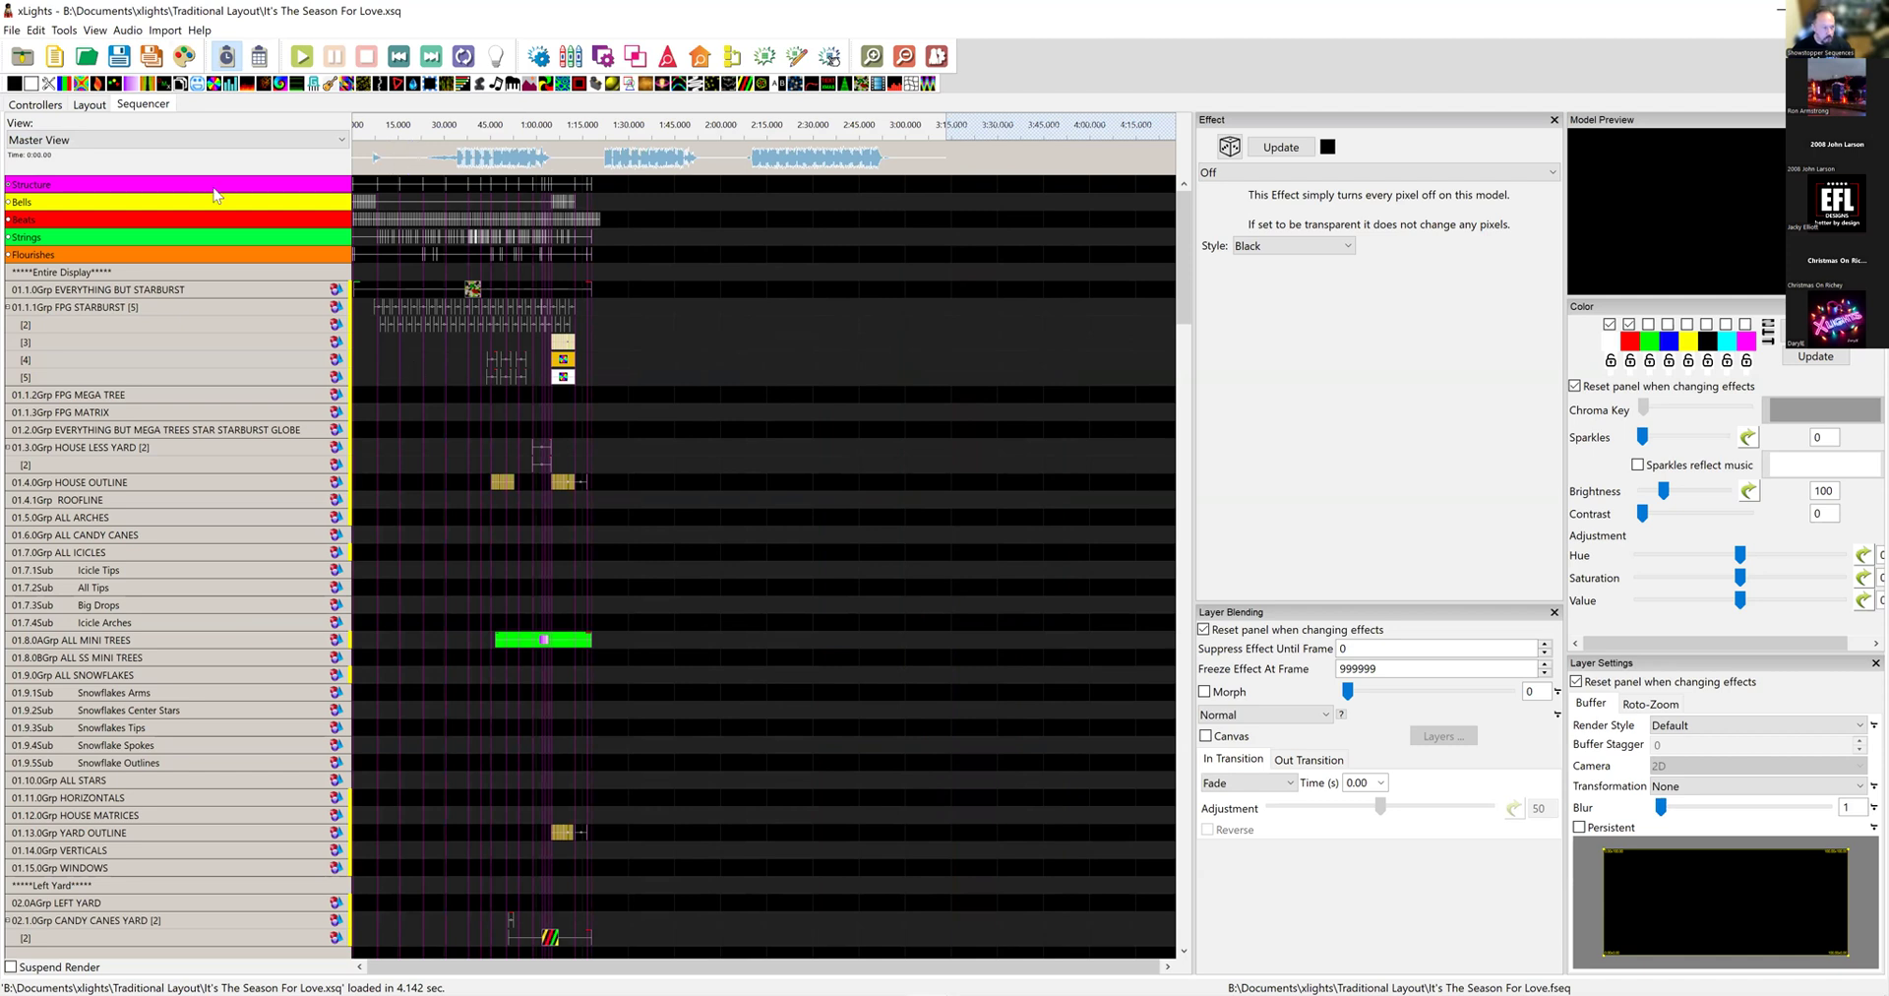
Step: Open the recent sequence Music Box Dancer.xsq, discarding the unsaved changes to the current sequence
click(12, 31)
mouse_move(102, 84)
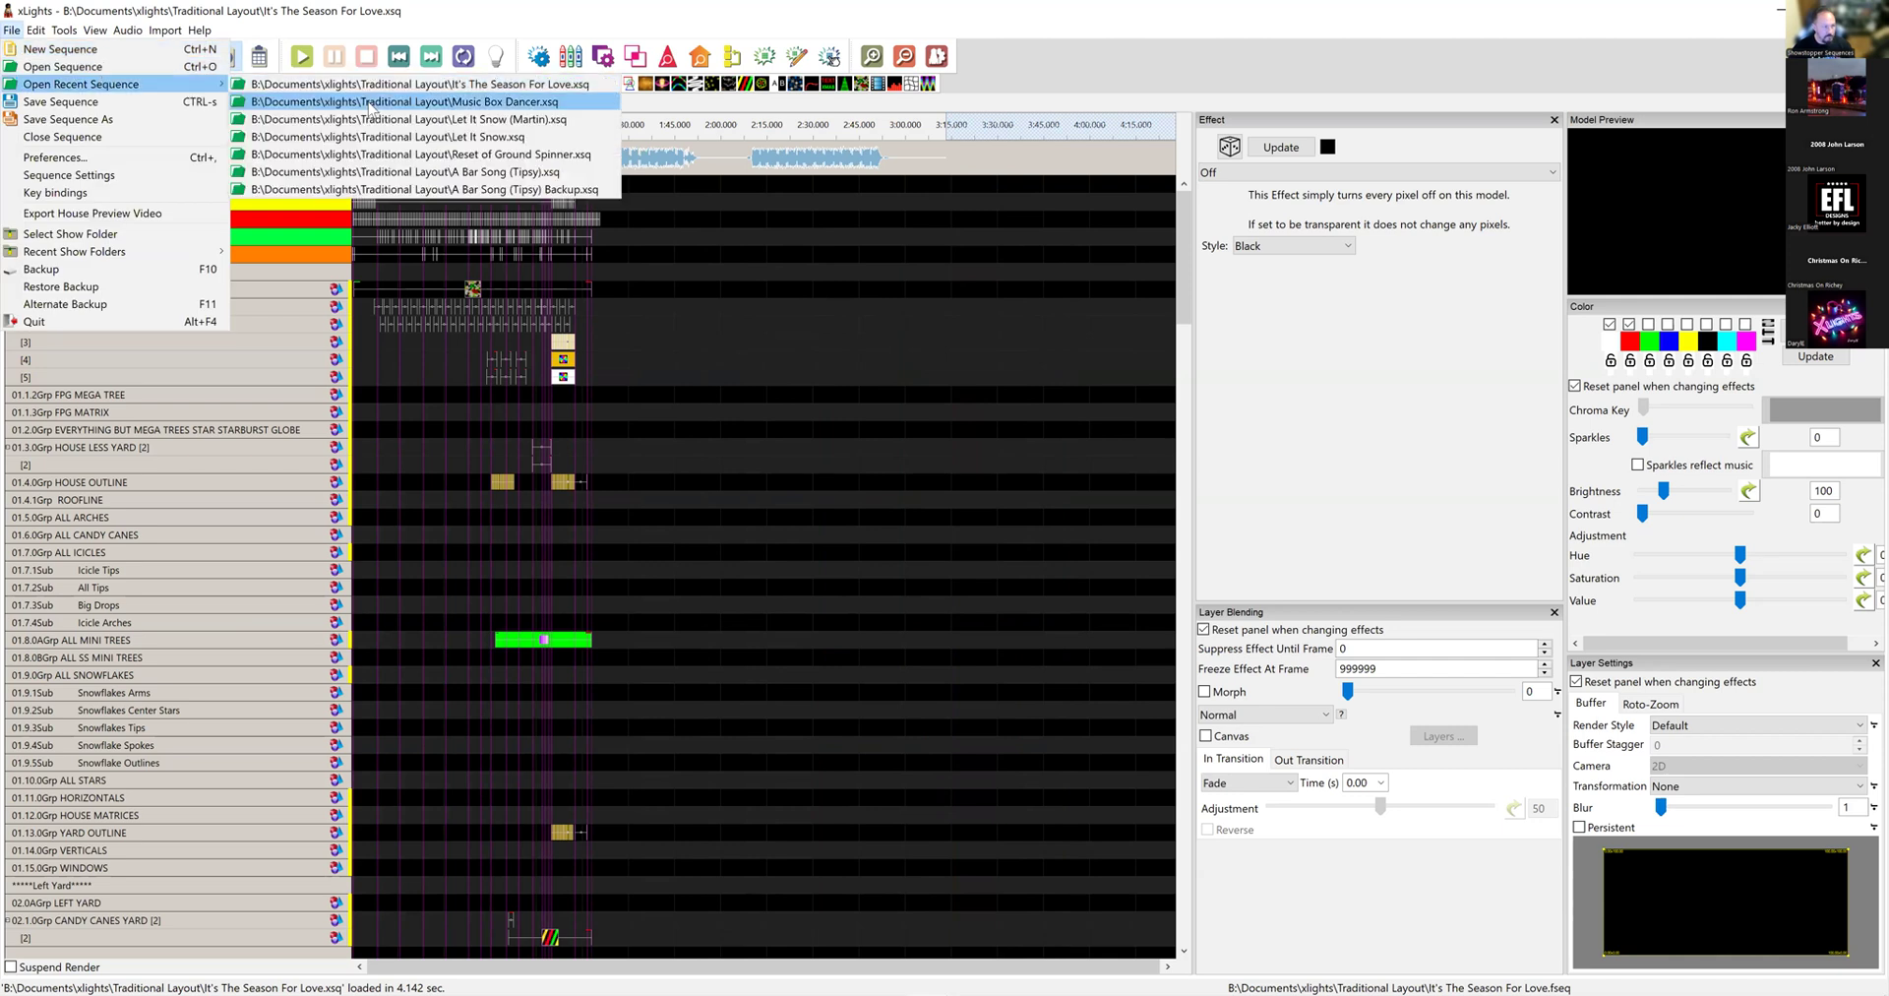
click(370, 103)
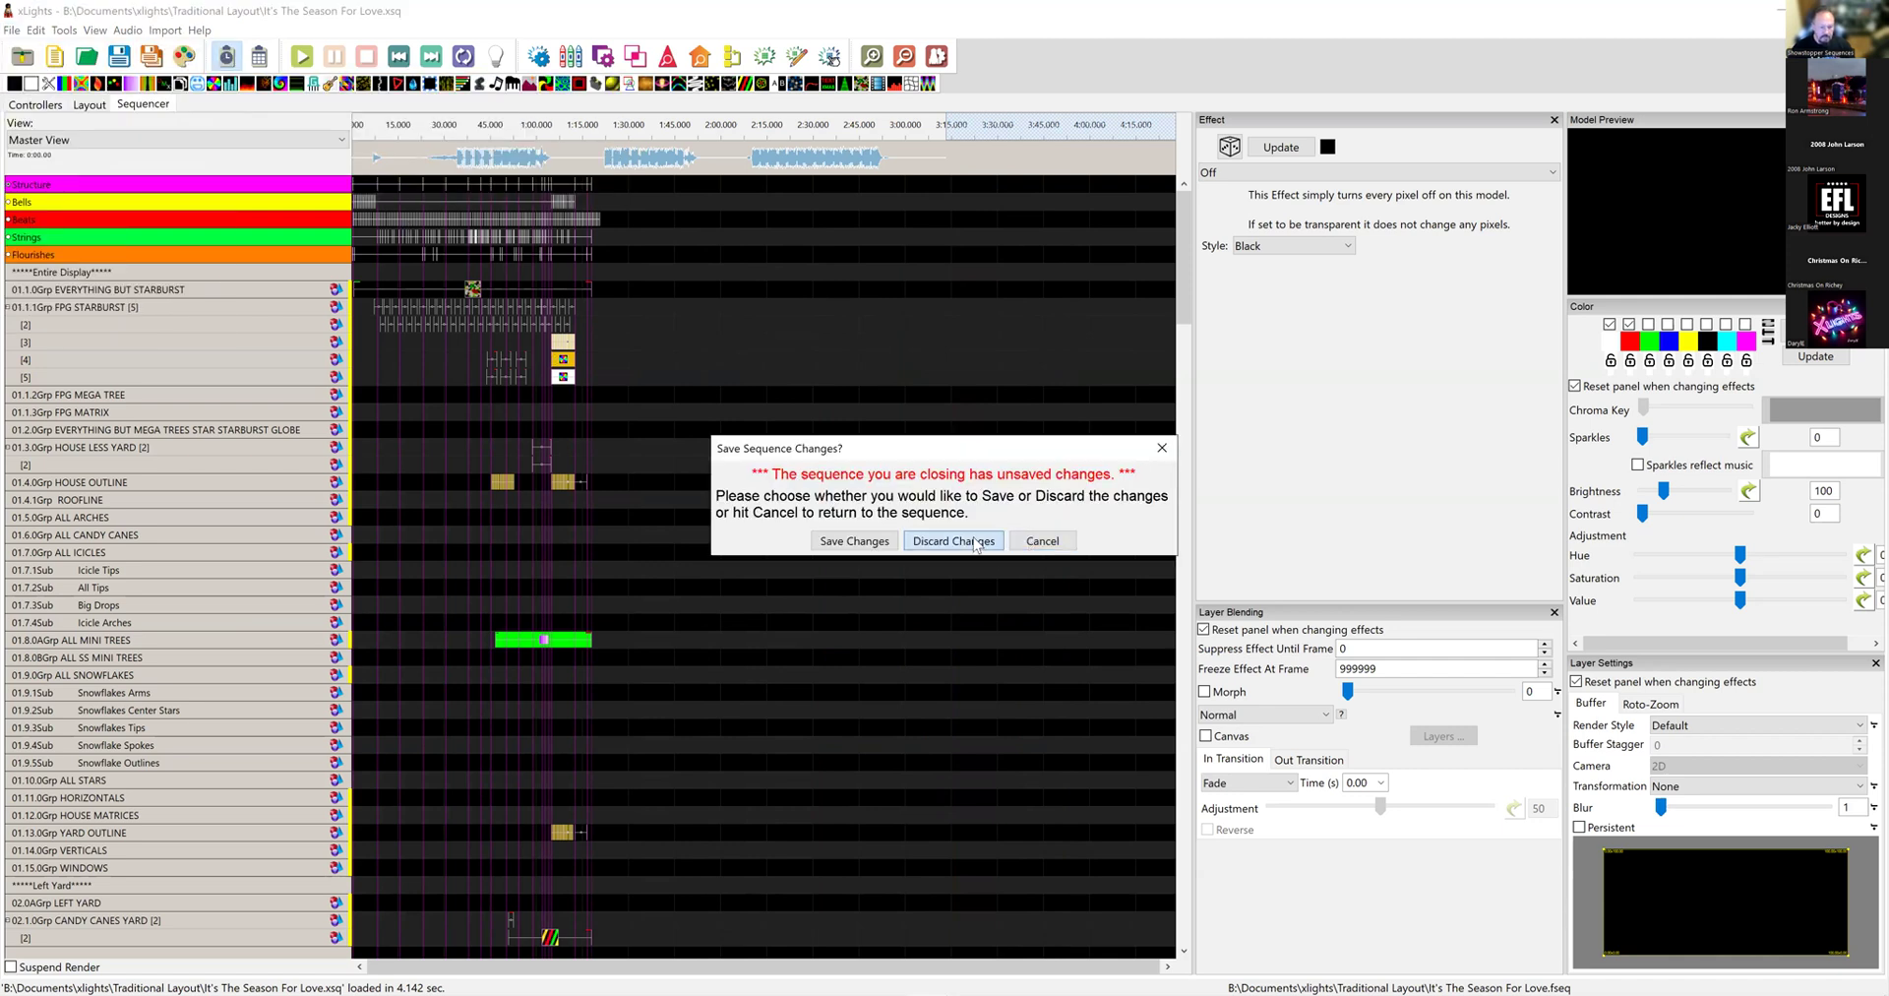
click(1029, 541)
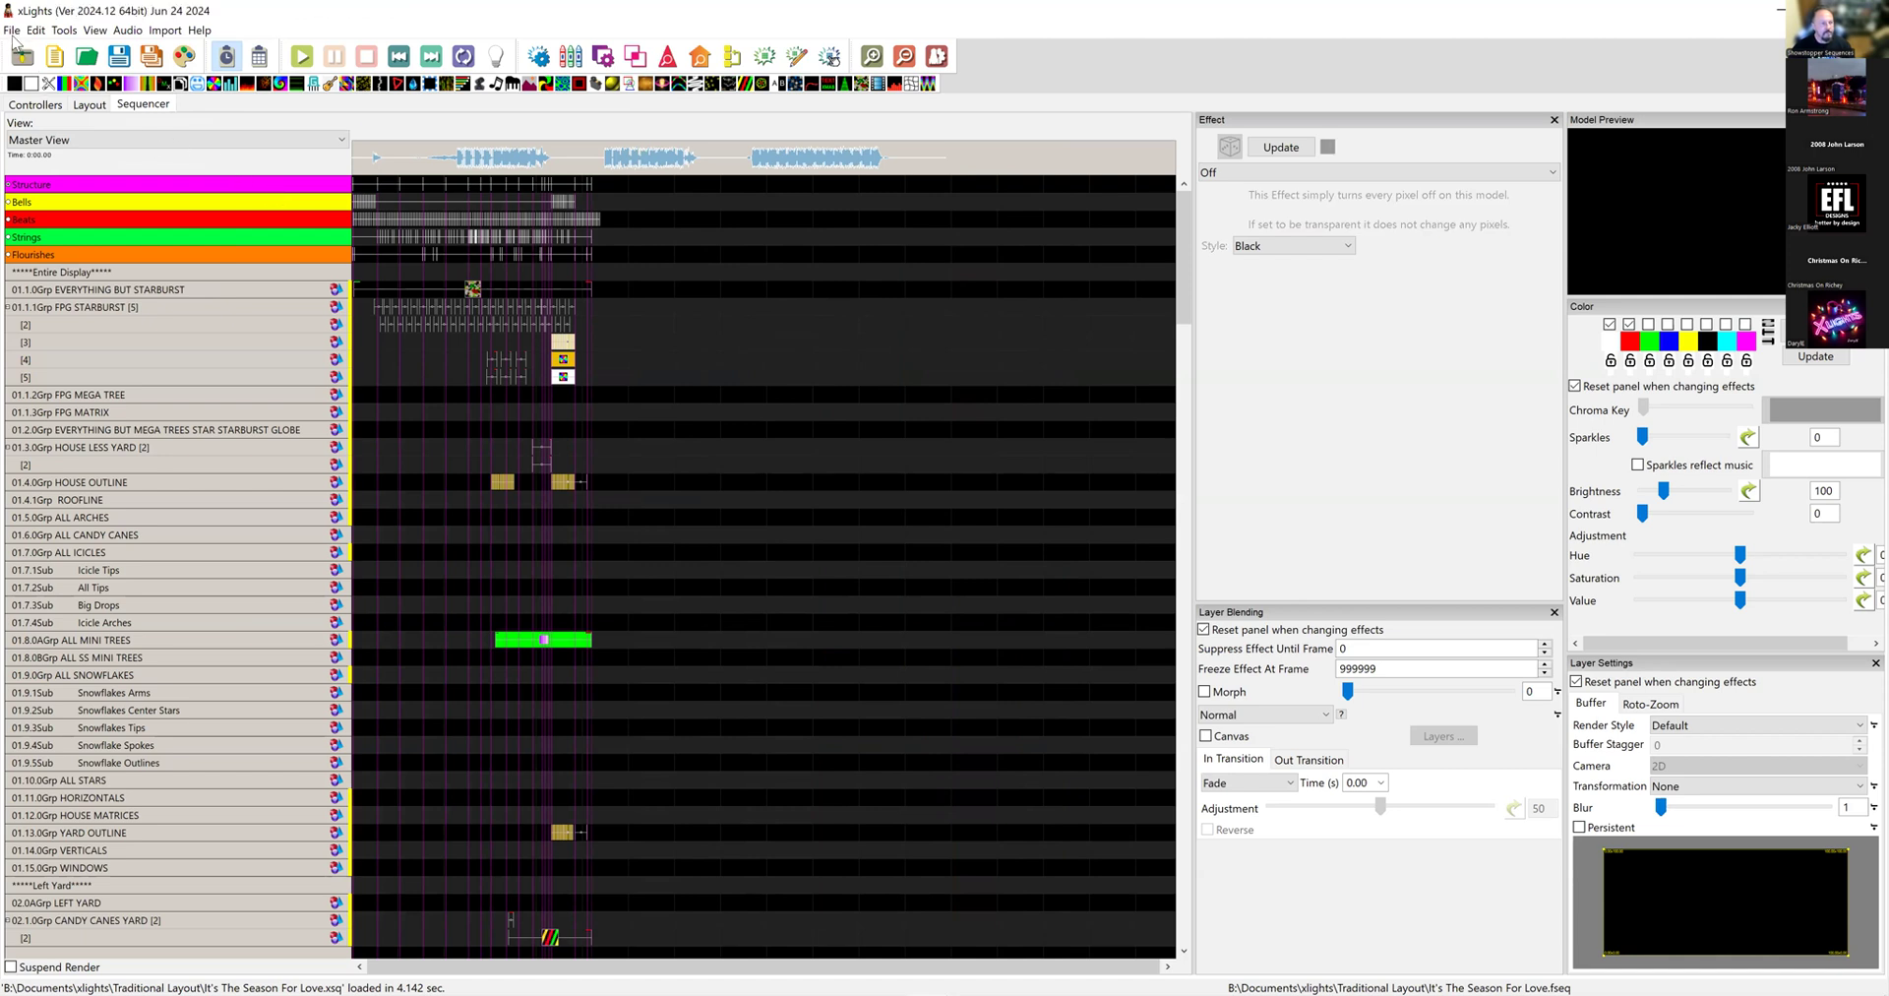
key(alt+Tab)
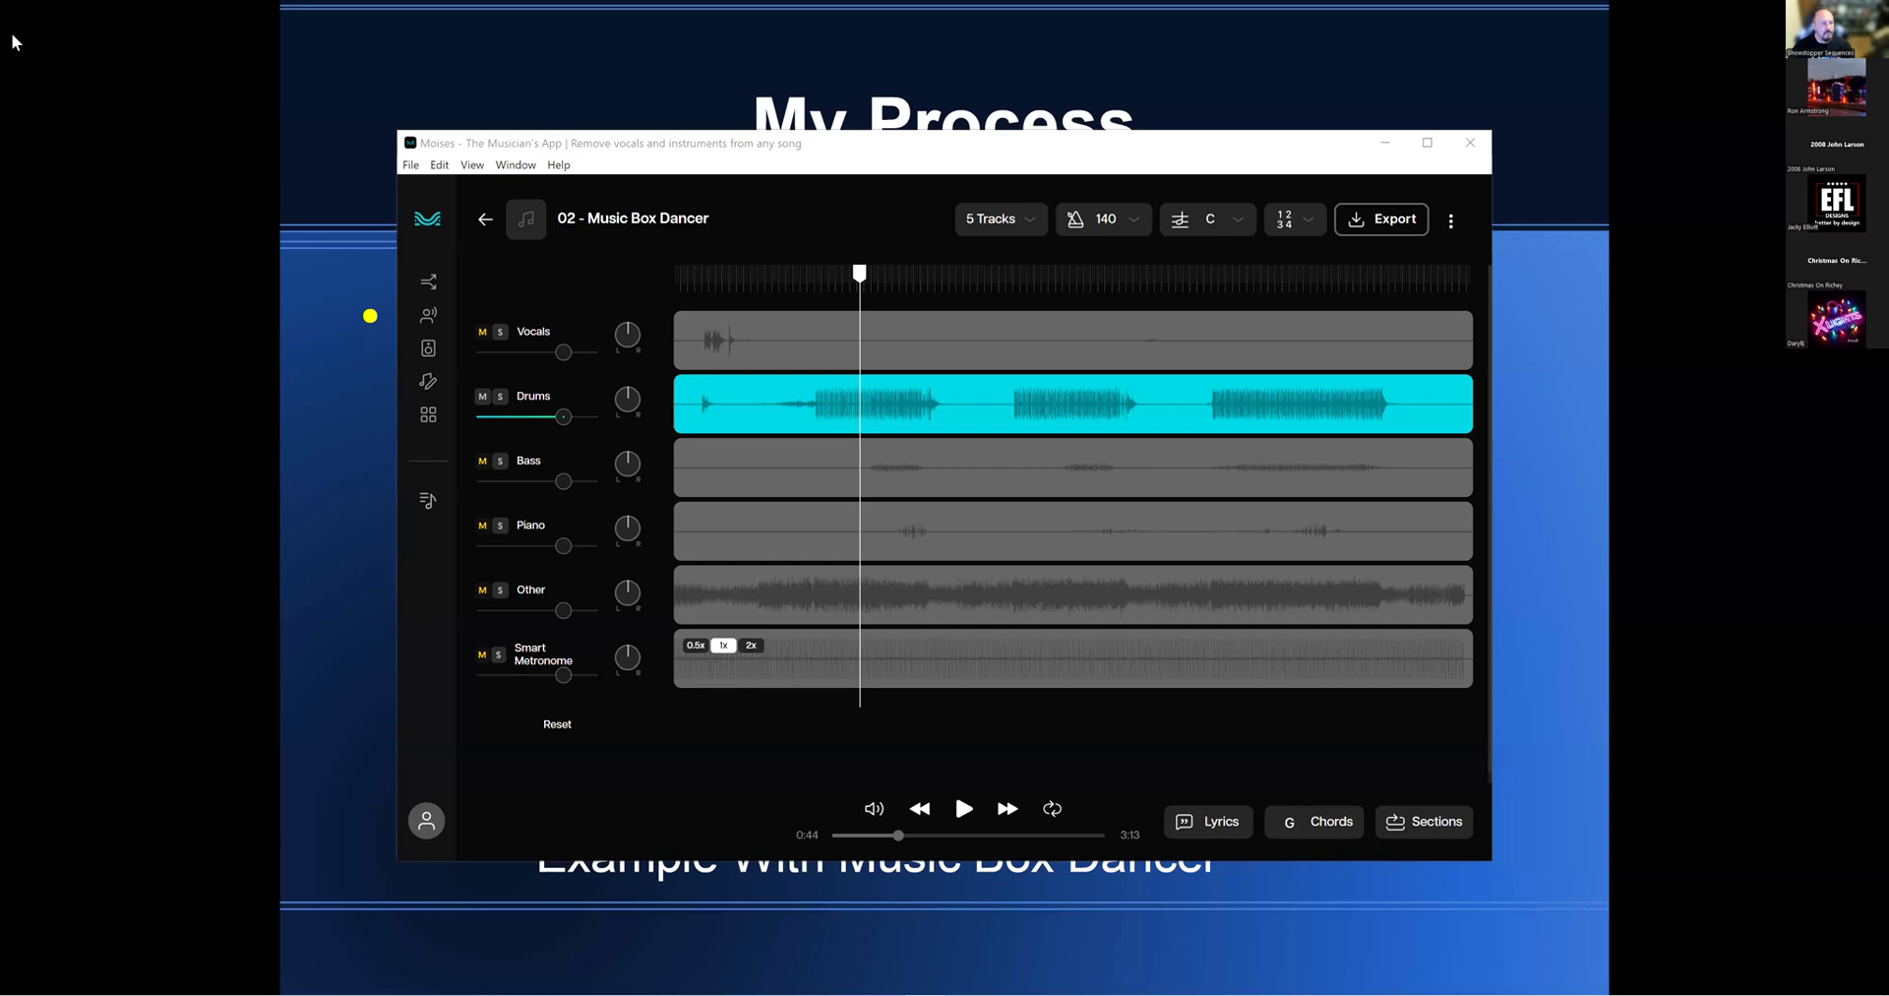
key(alt+Tab)
Step: Set the Music Box Dancer sequence's media to 02 - Music Box Dancer-drums-C major-140bpm-442hz.mp3 from the Audio Files' Music Box Dancer folder
click(13, 31)
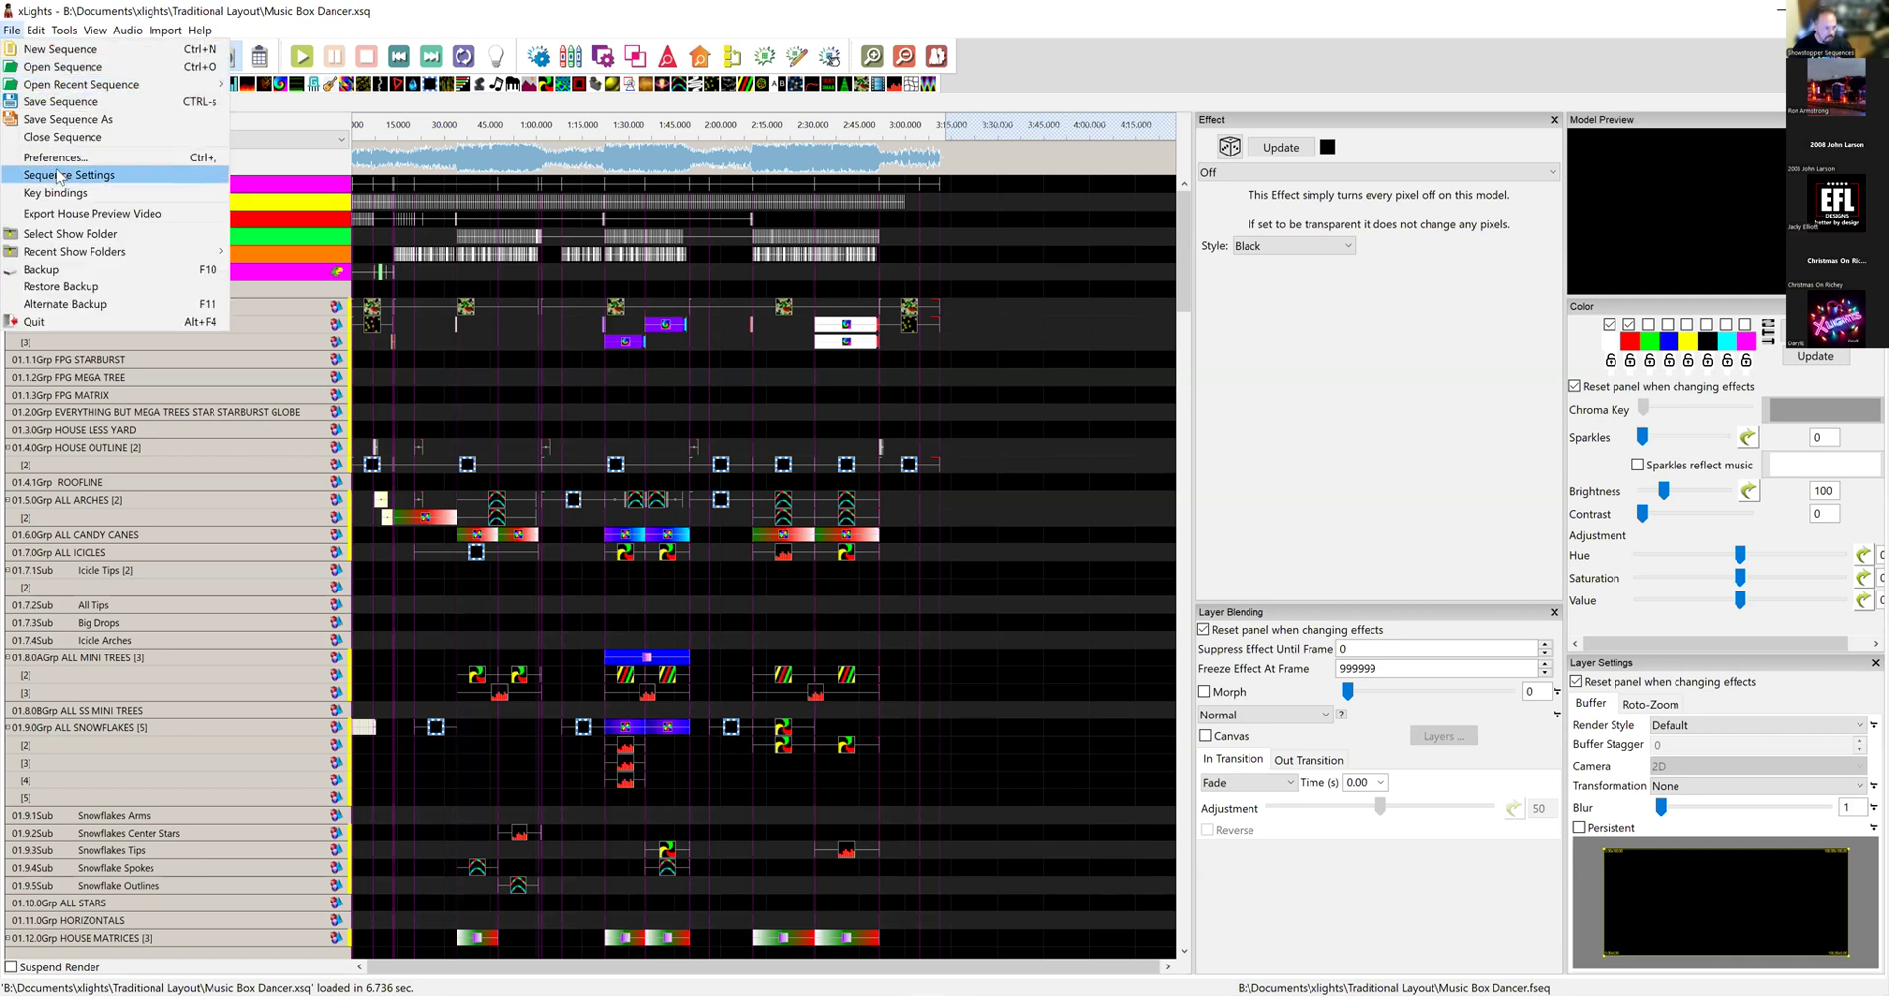
click(599, 384)
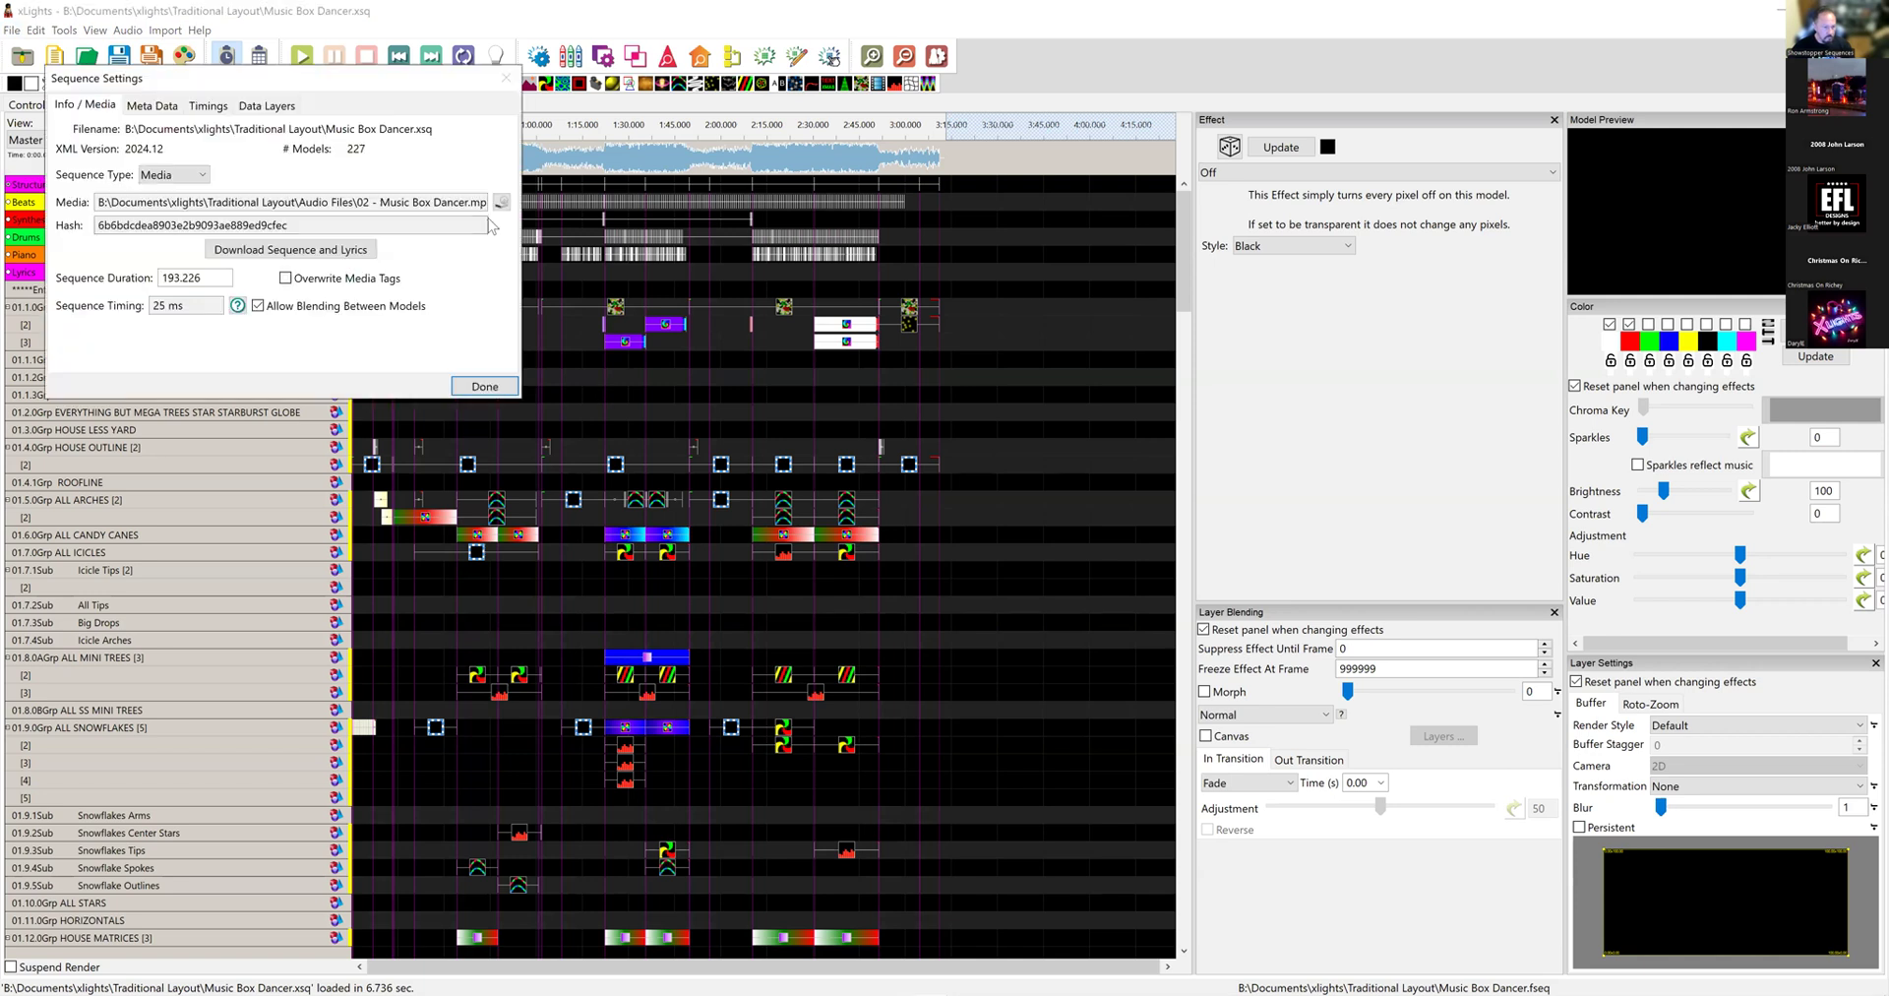
click(501, 202)
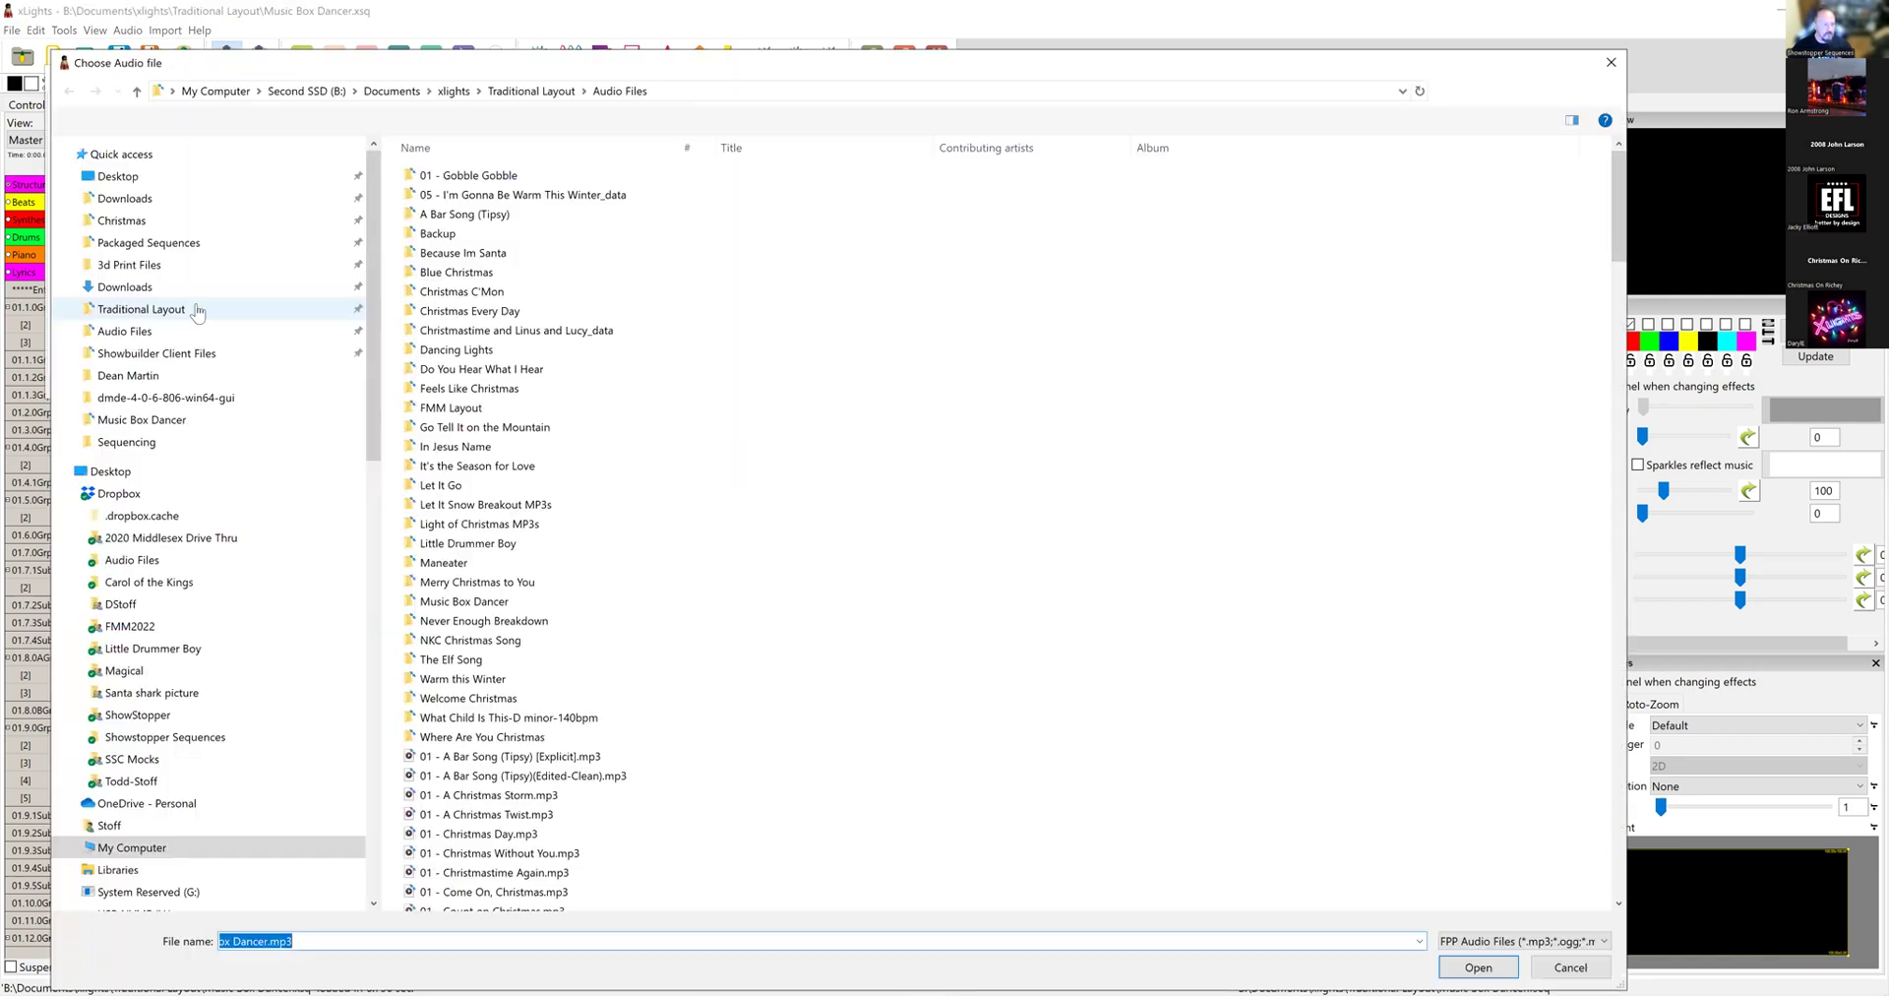
click(145, 335)
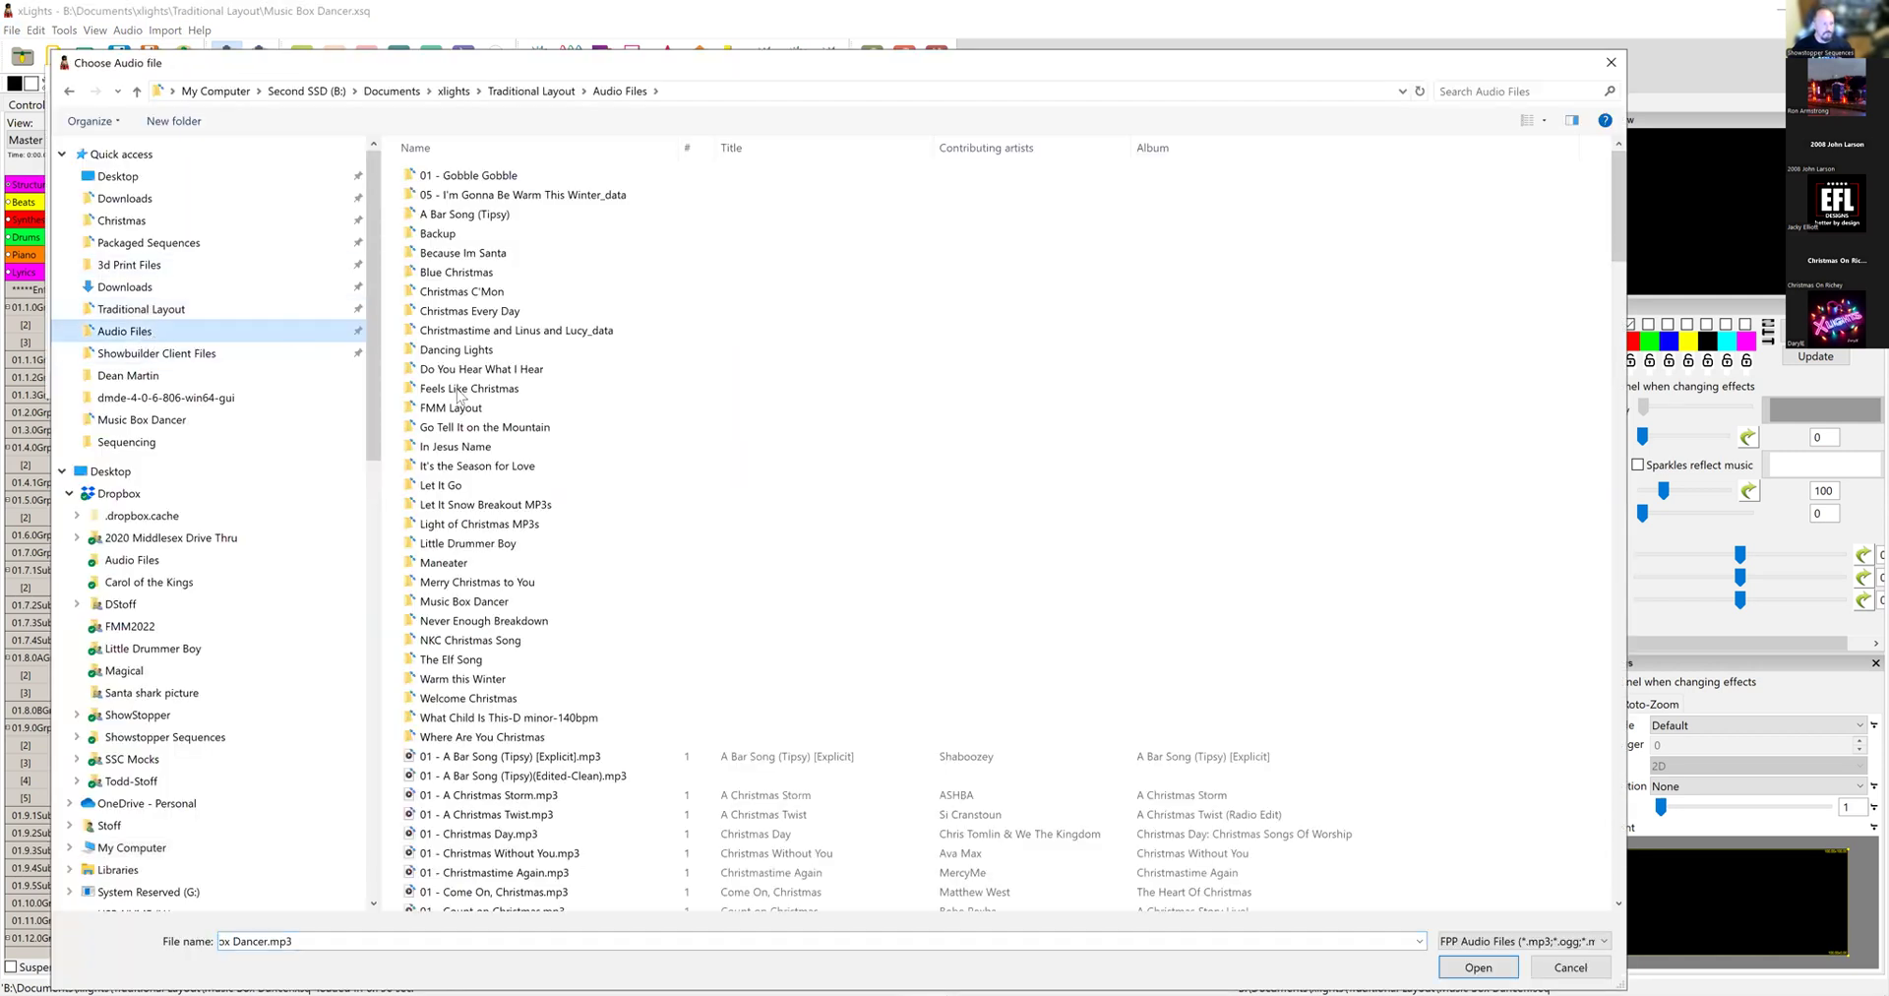
double_click(497, 601)
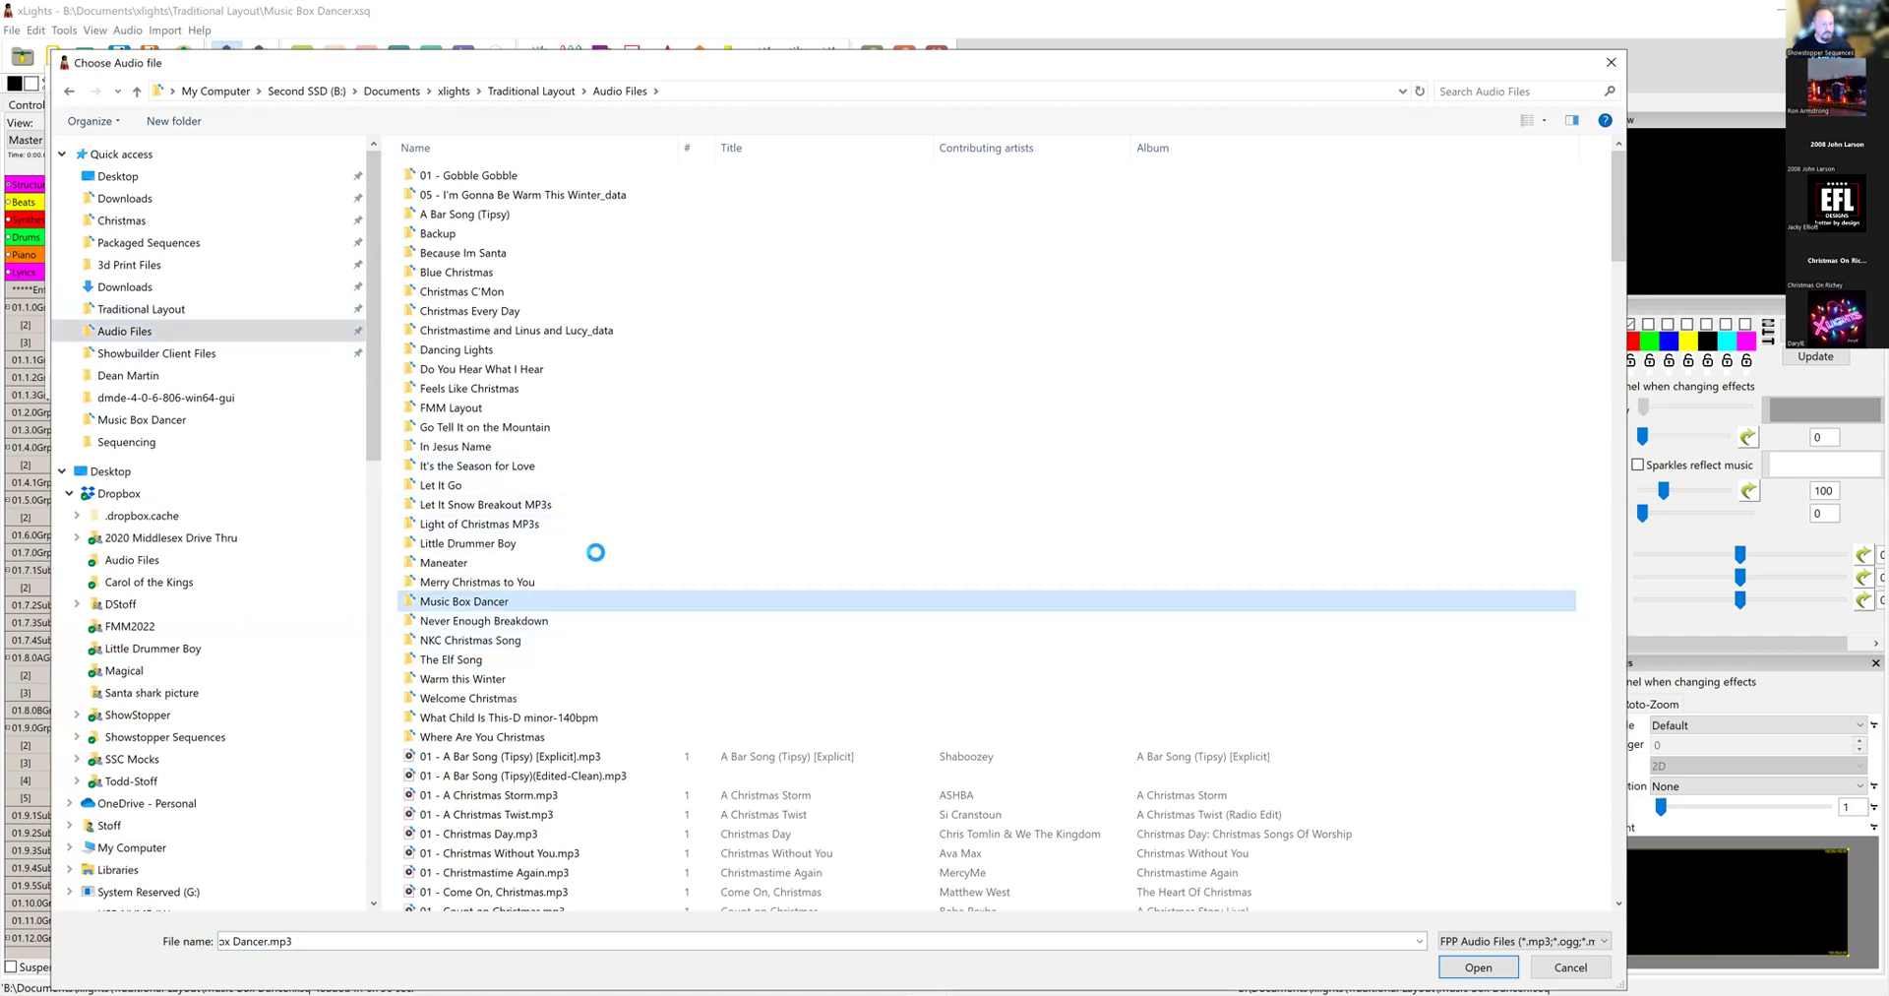
click(482, 175)
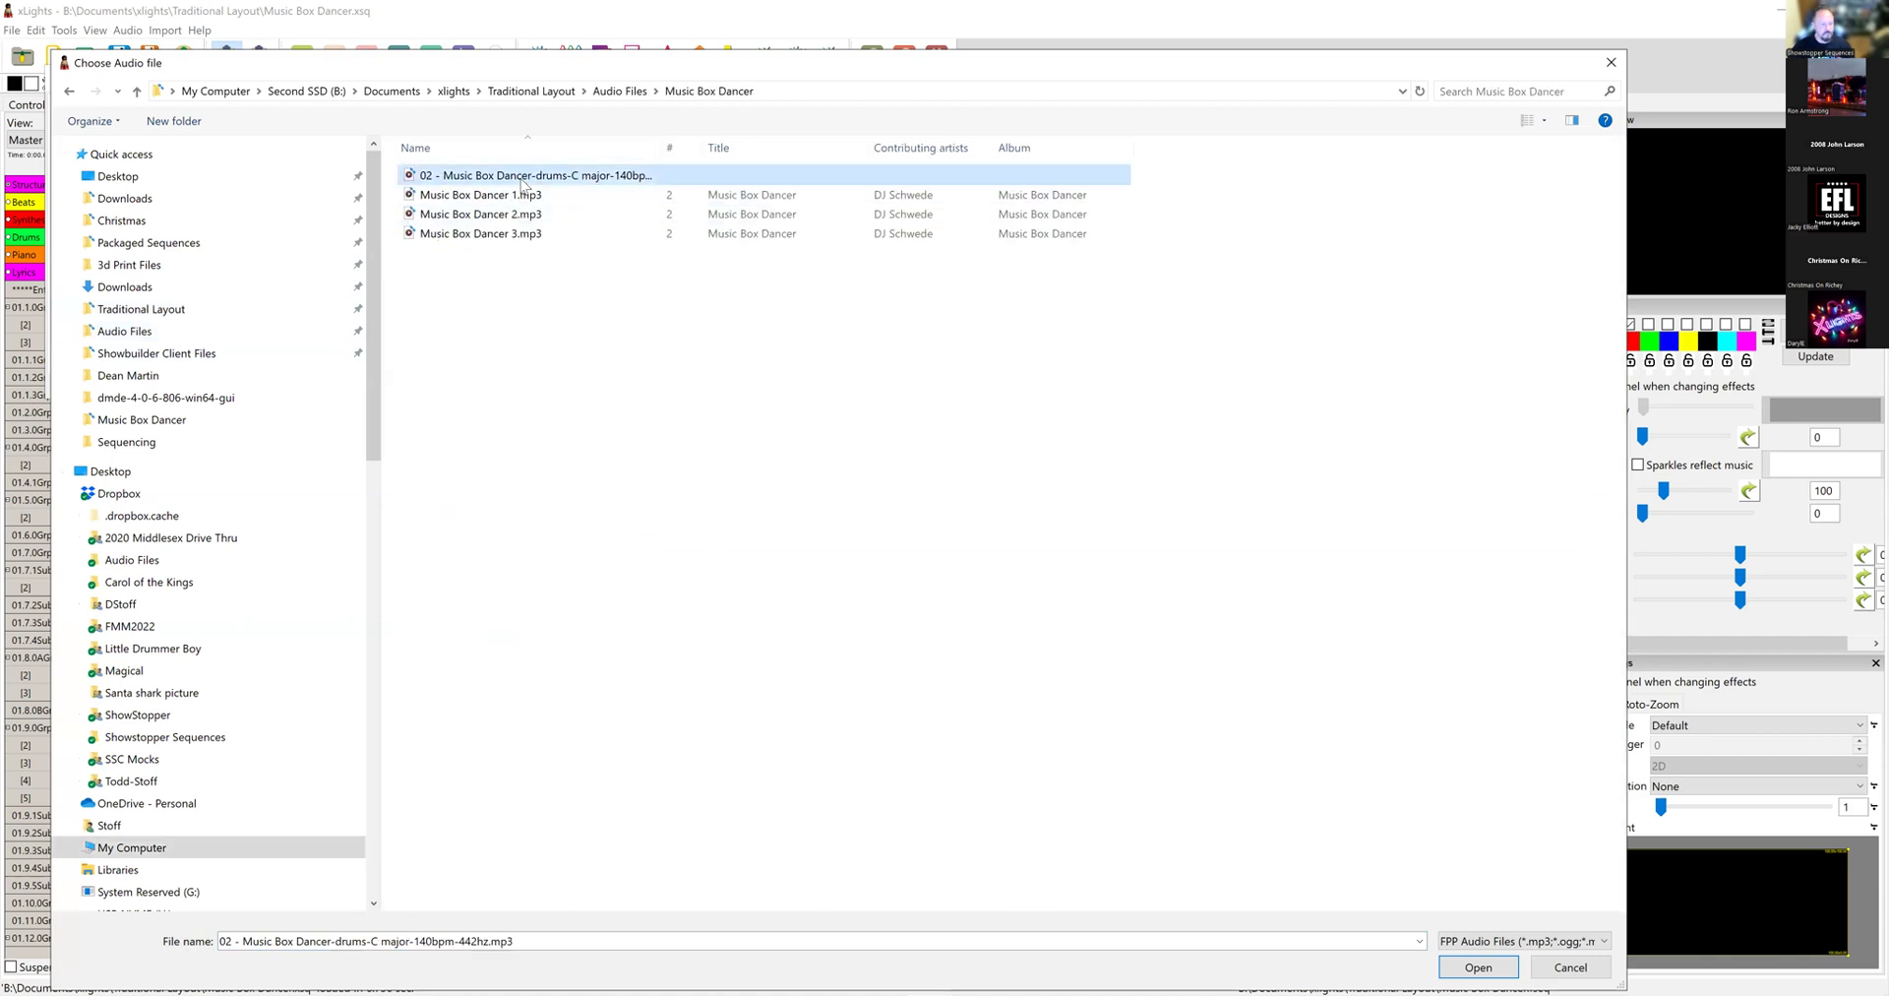
key(Return)
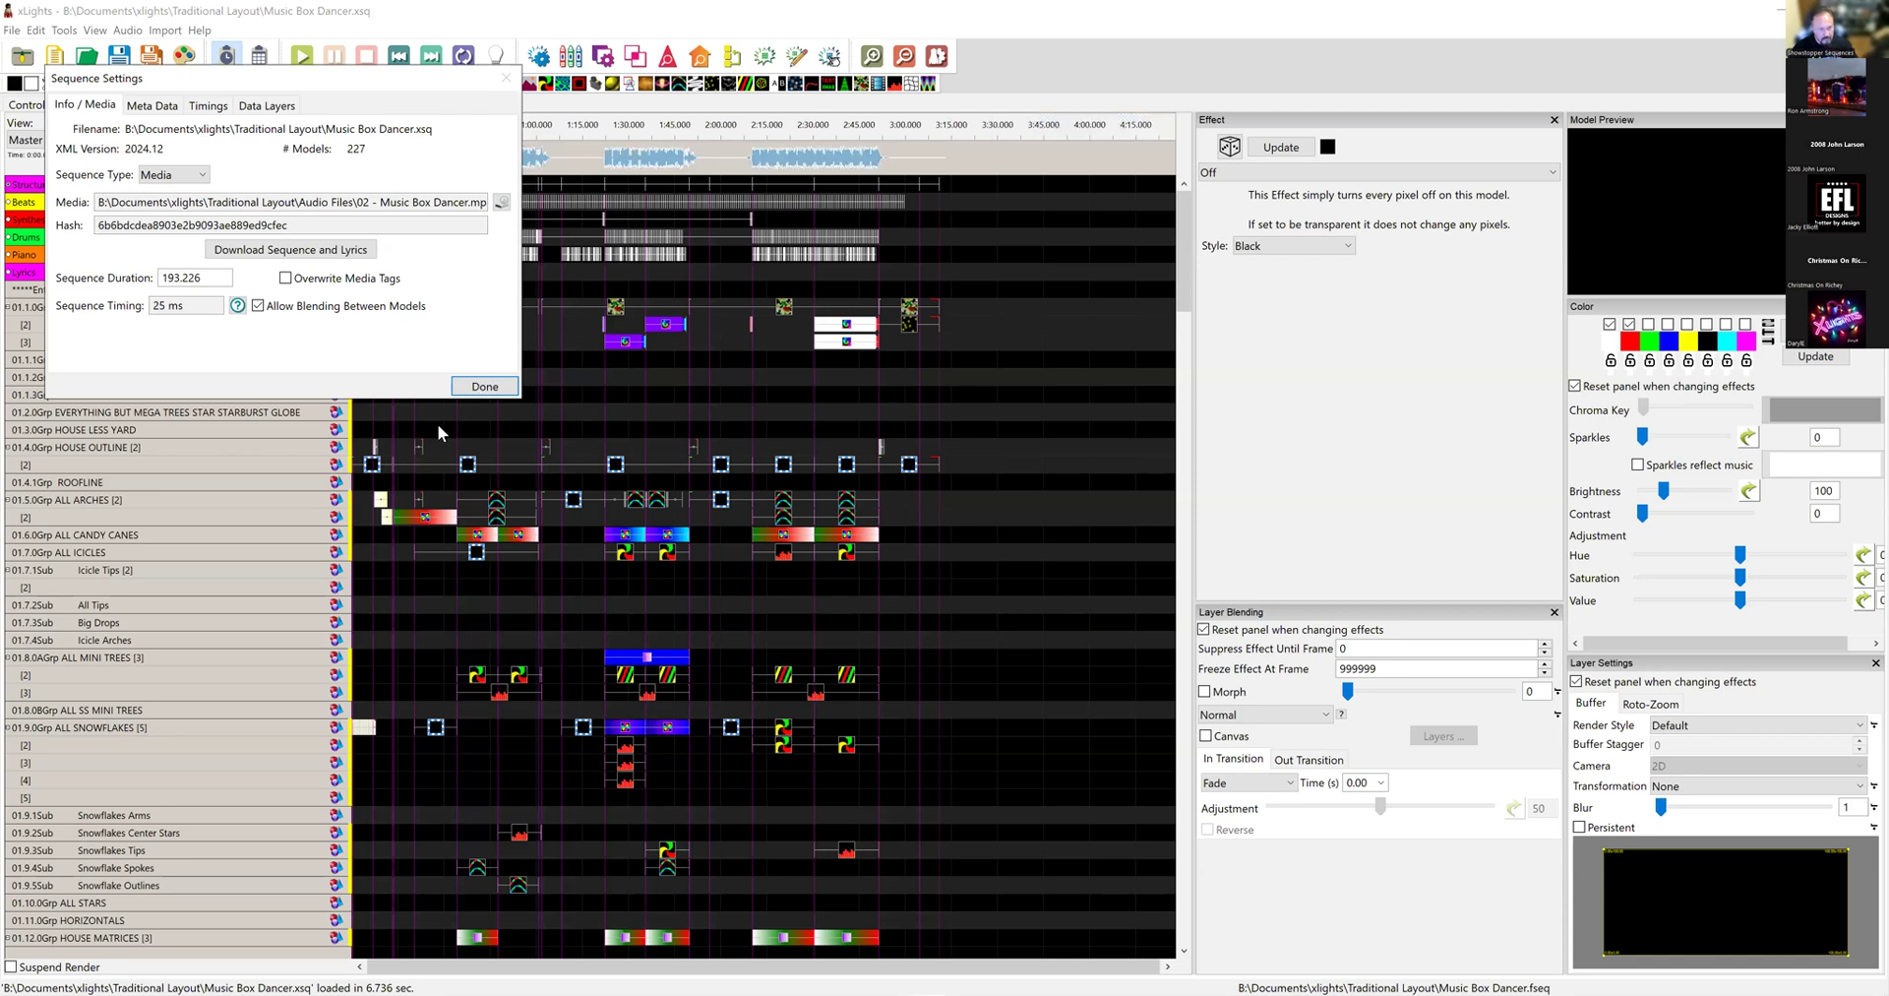
click(484, 385)
Step: Examine individual drum hits in the waveform between about 43 and 46 seconds against the timing marks, and return to the presentation
scroll(472, 227, up, 3)
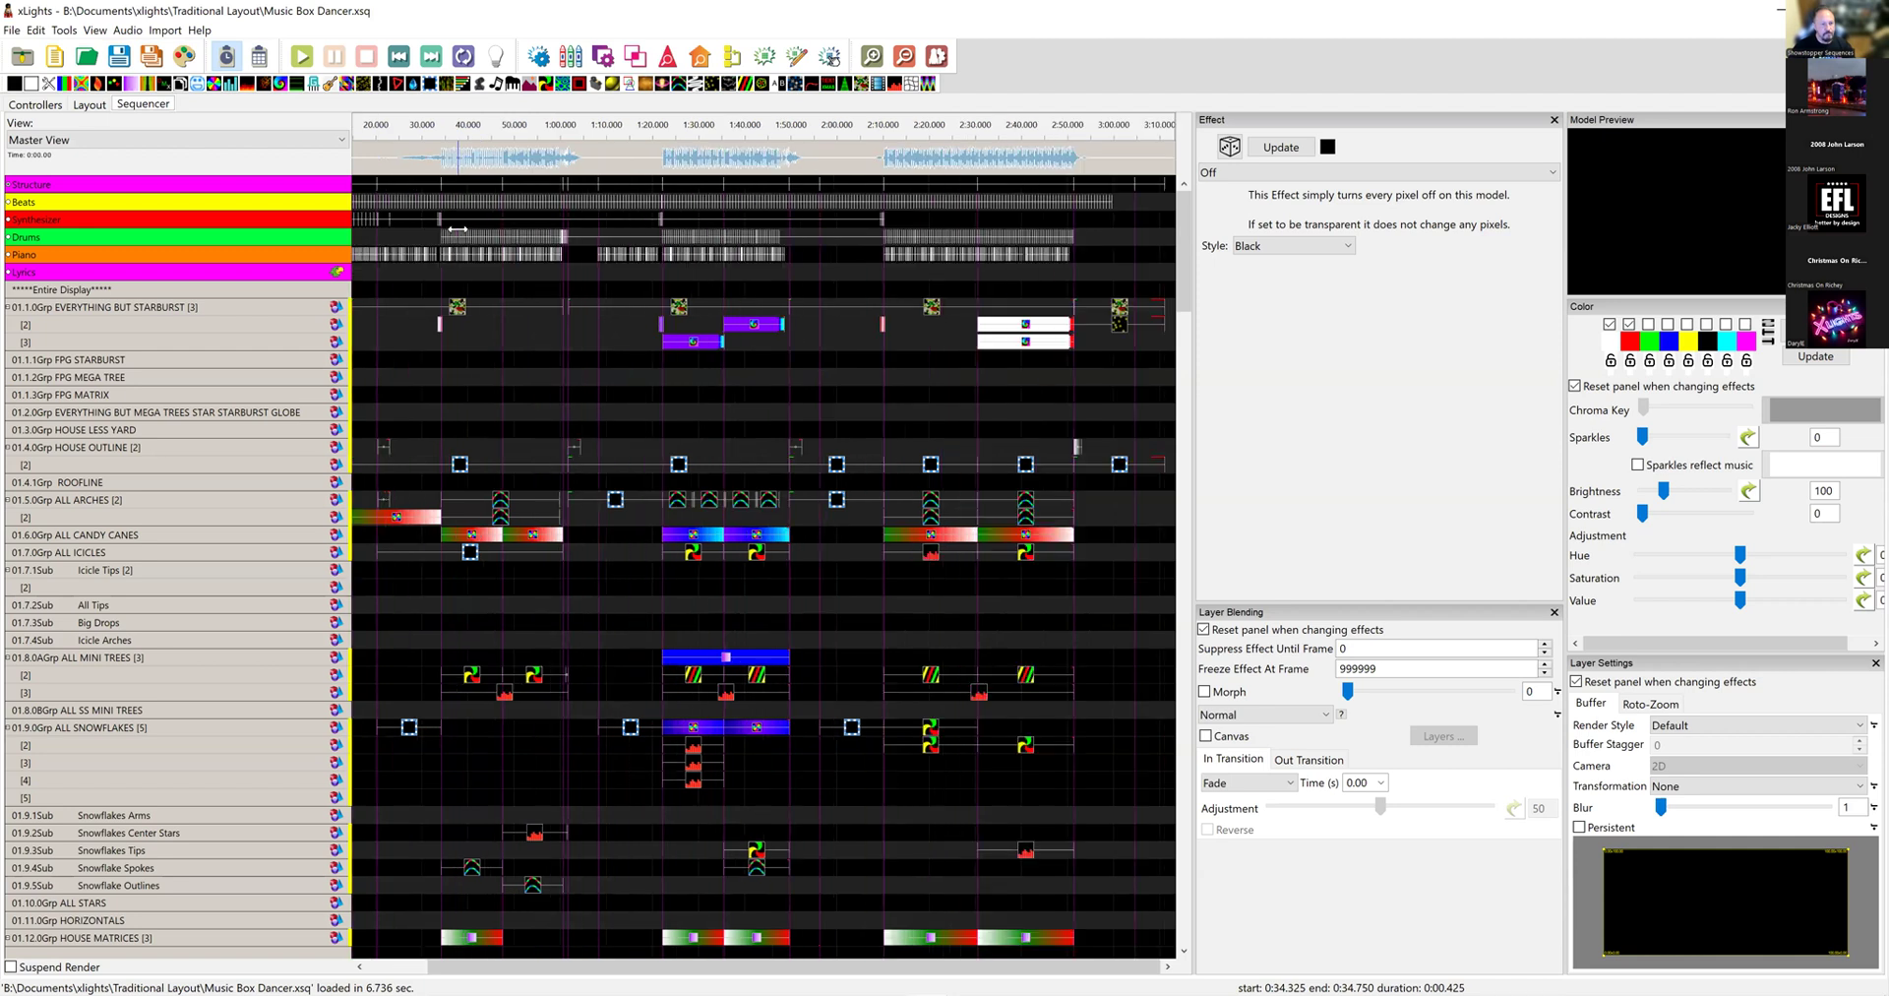
scroll(458, 229, up, 1)
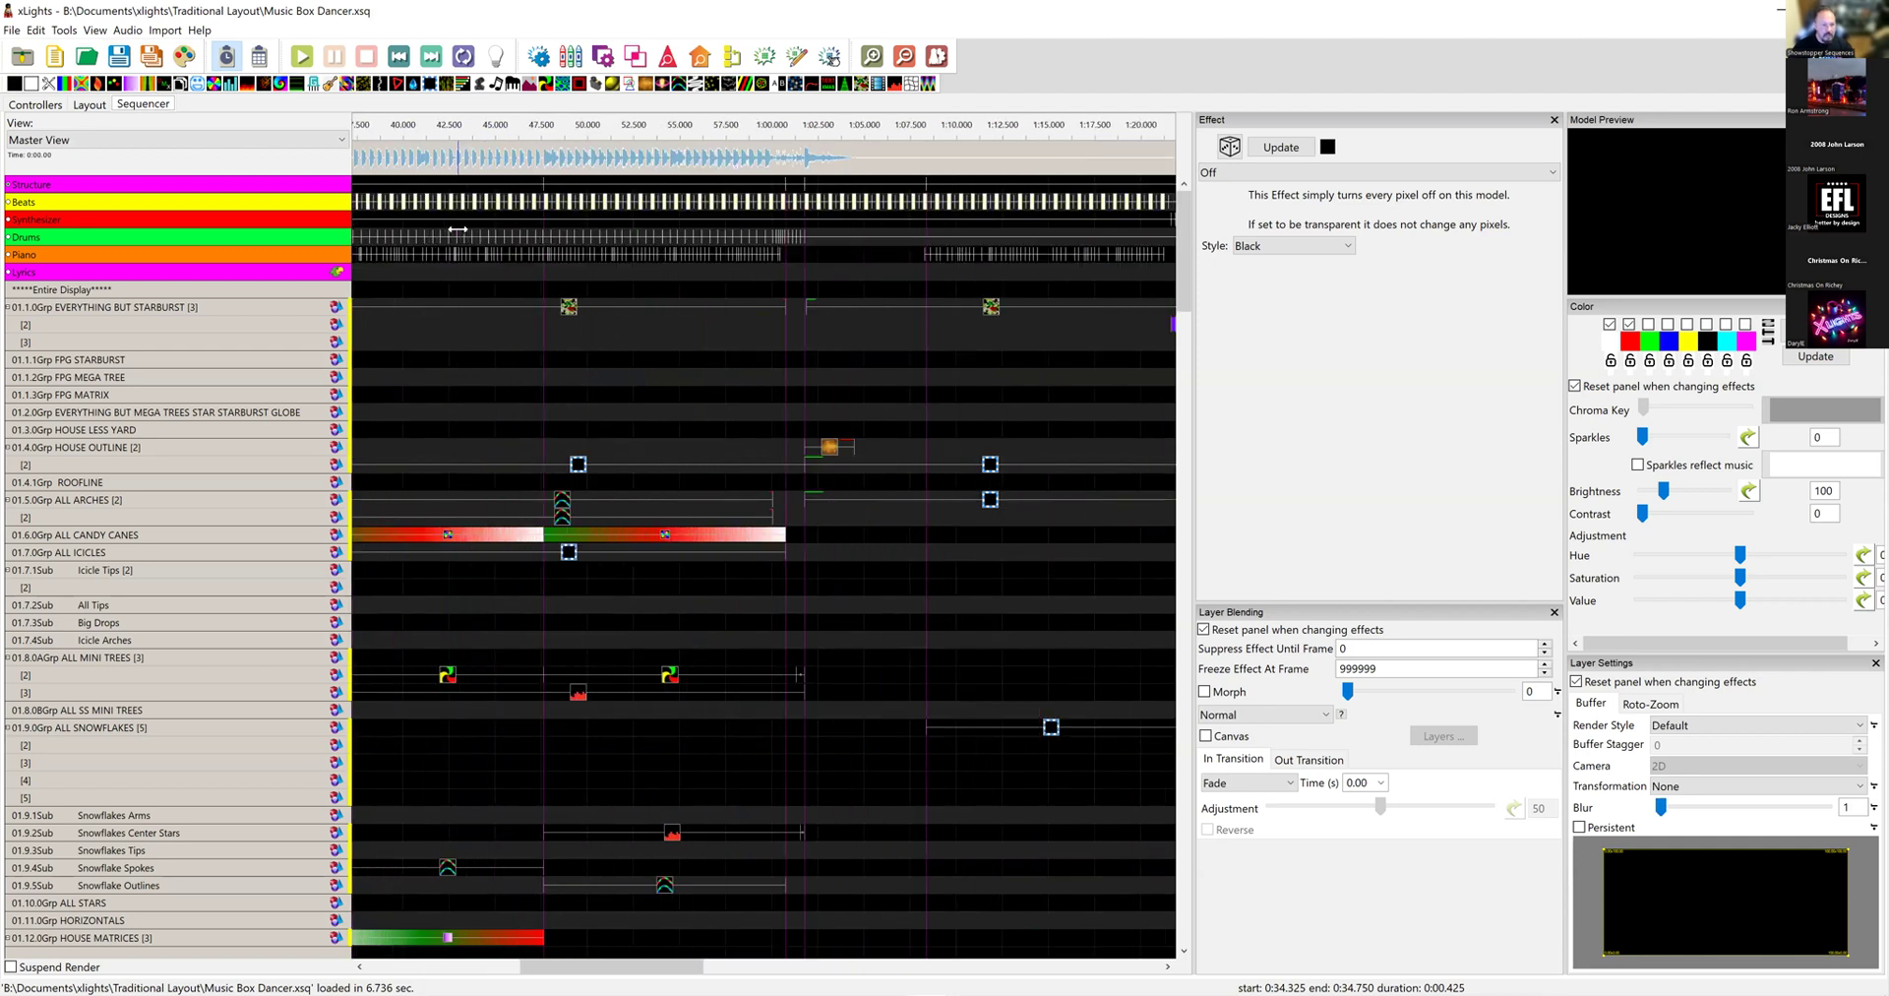
scroll(458, 230, up, 2)
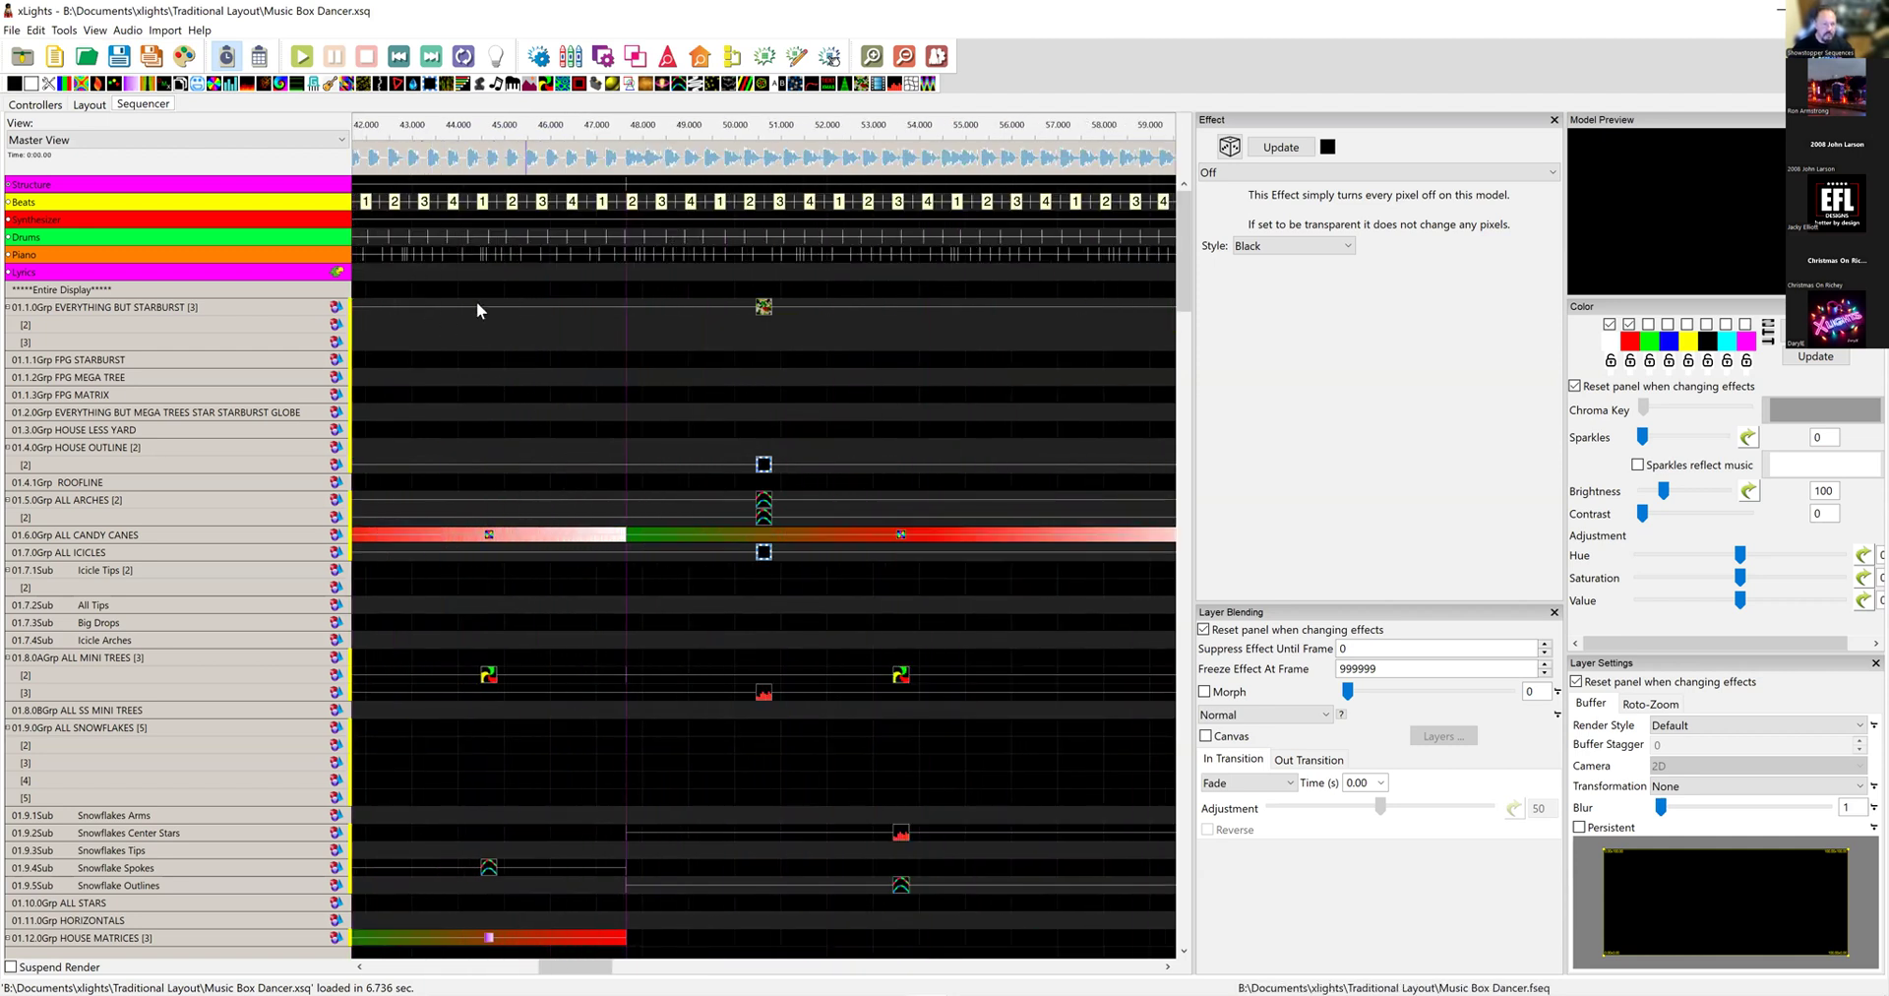
click(449, 162)
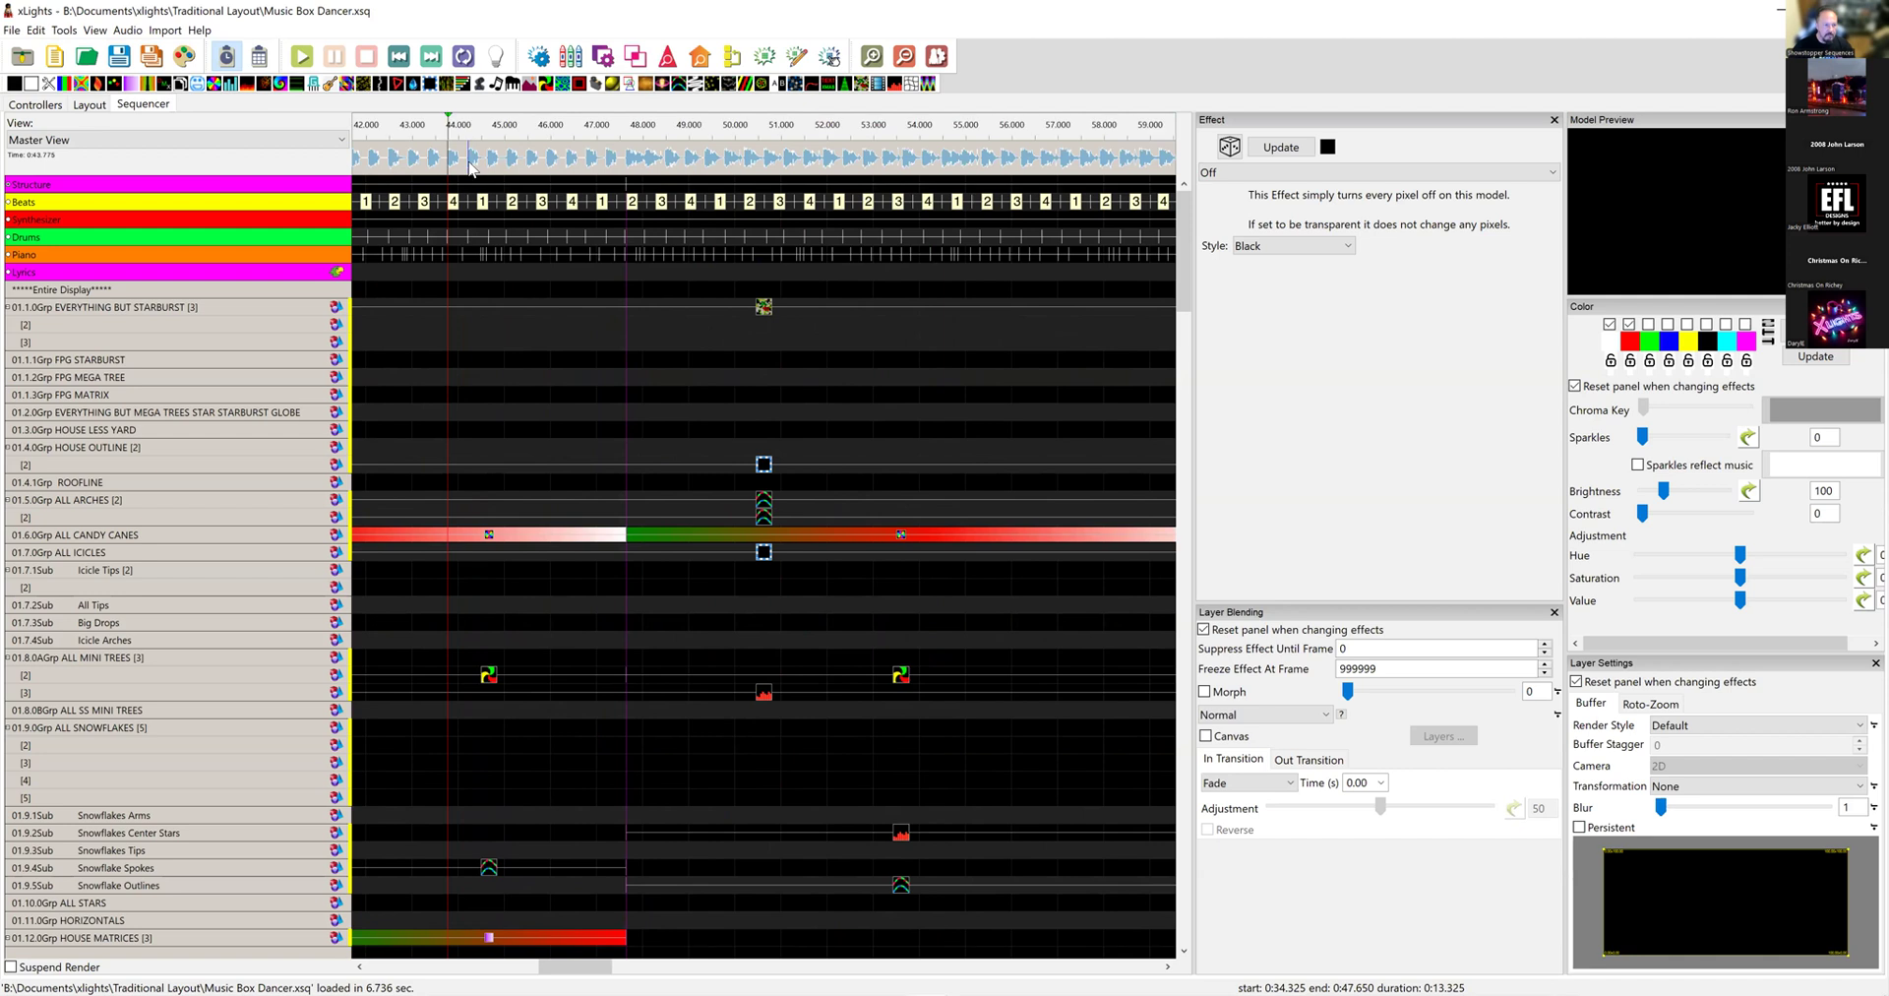
click(489, 163)
click(505, 162)
click(527, 165)
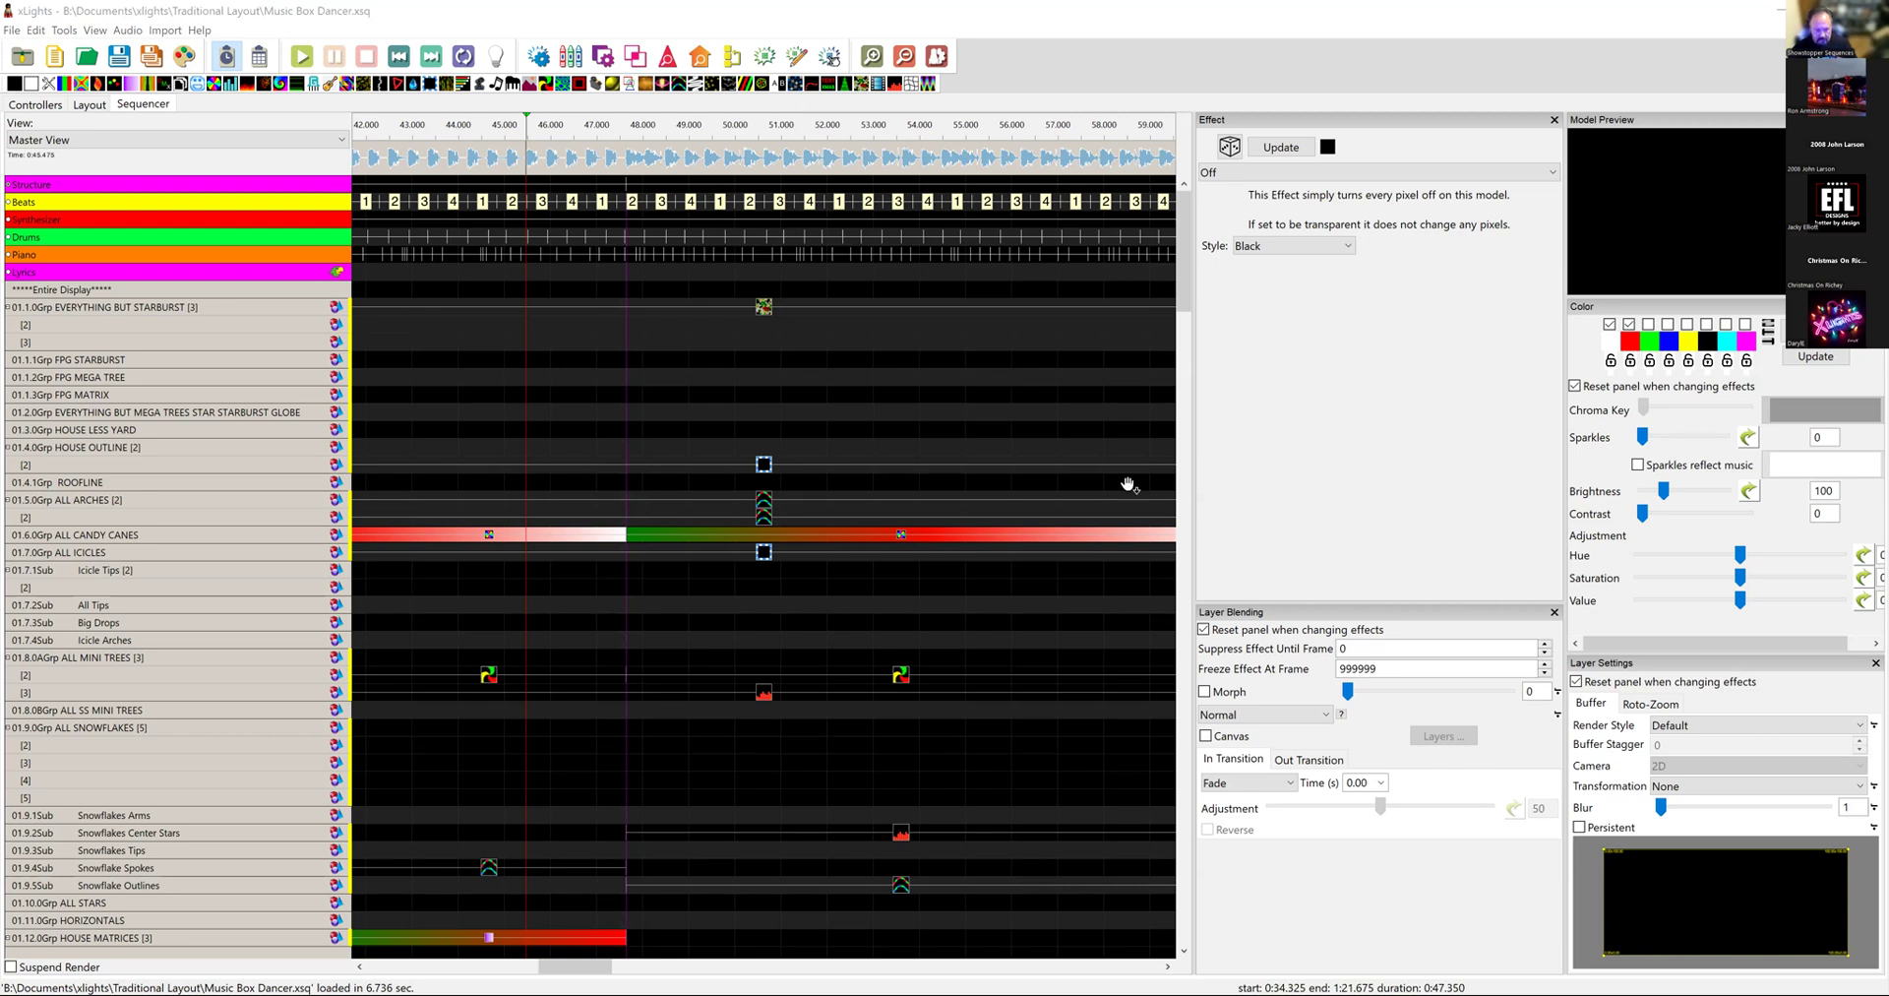
key(alt+Tab)
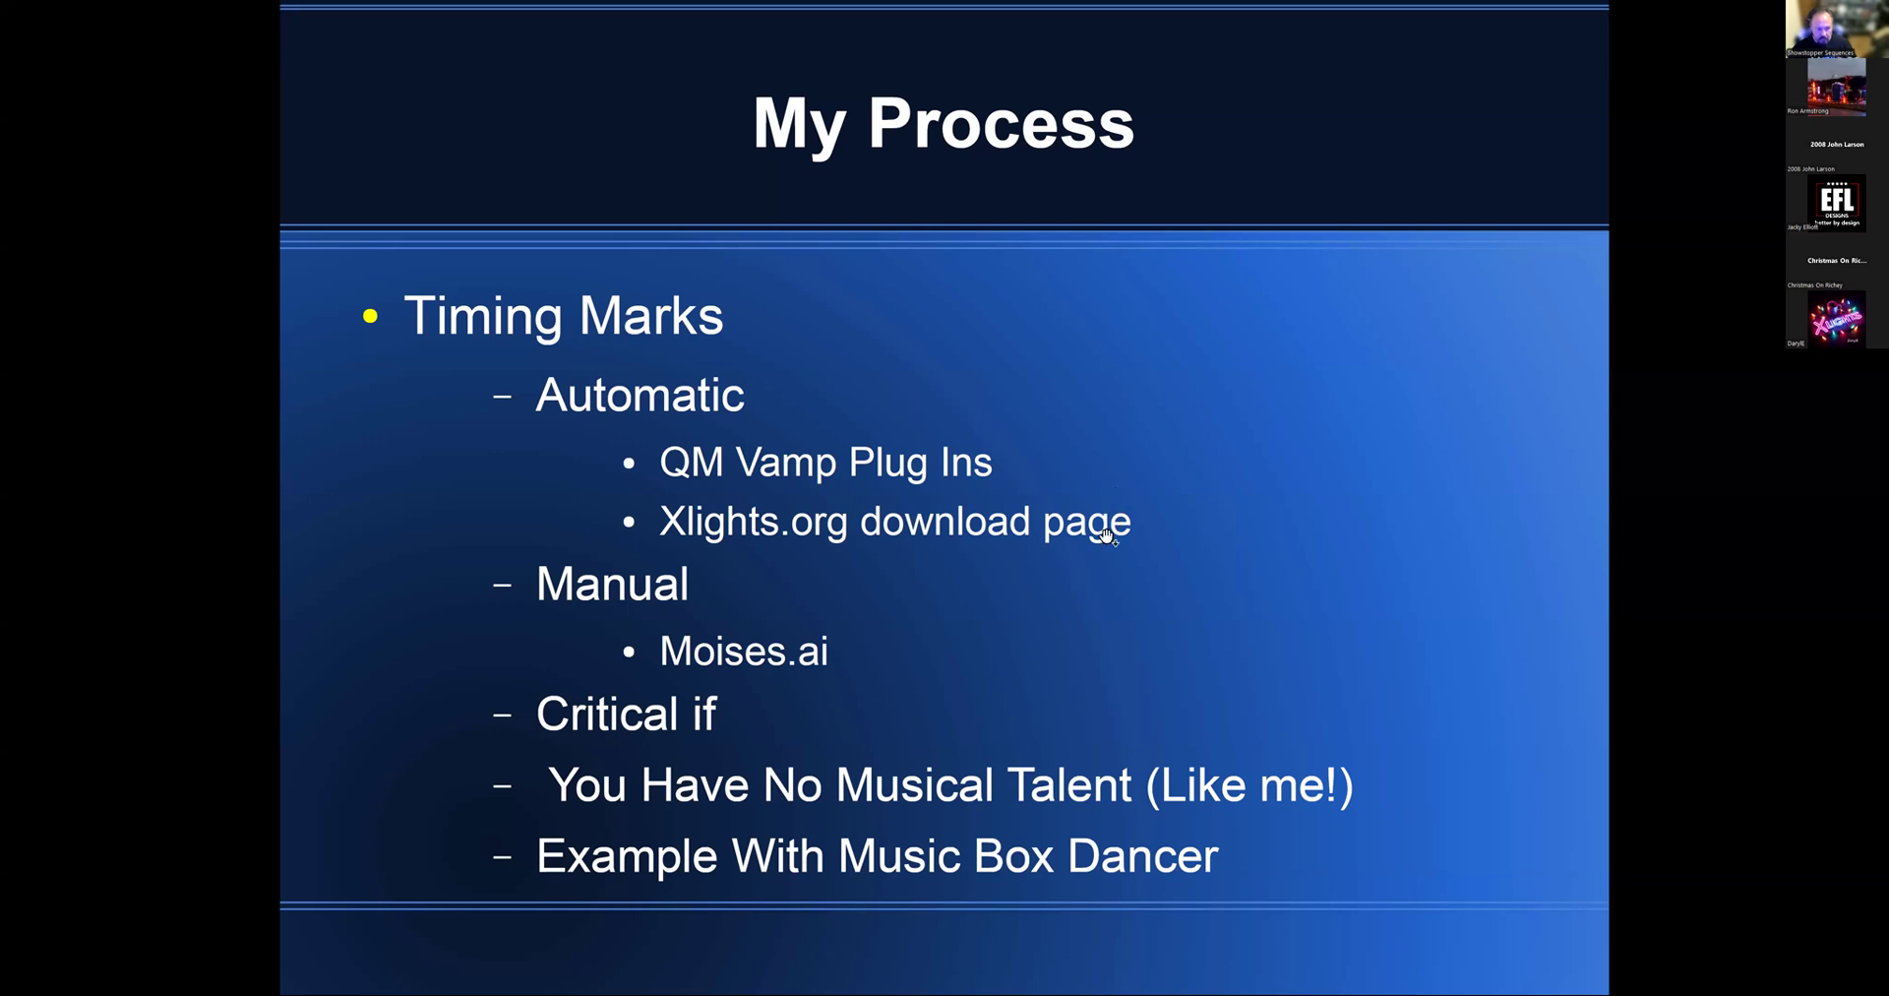
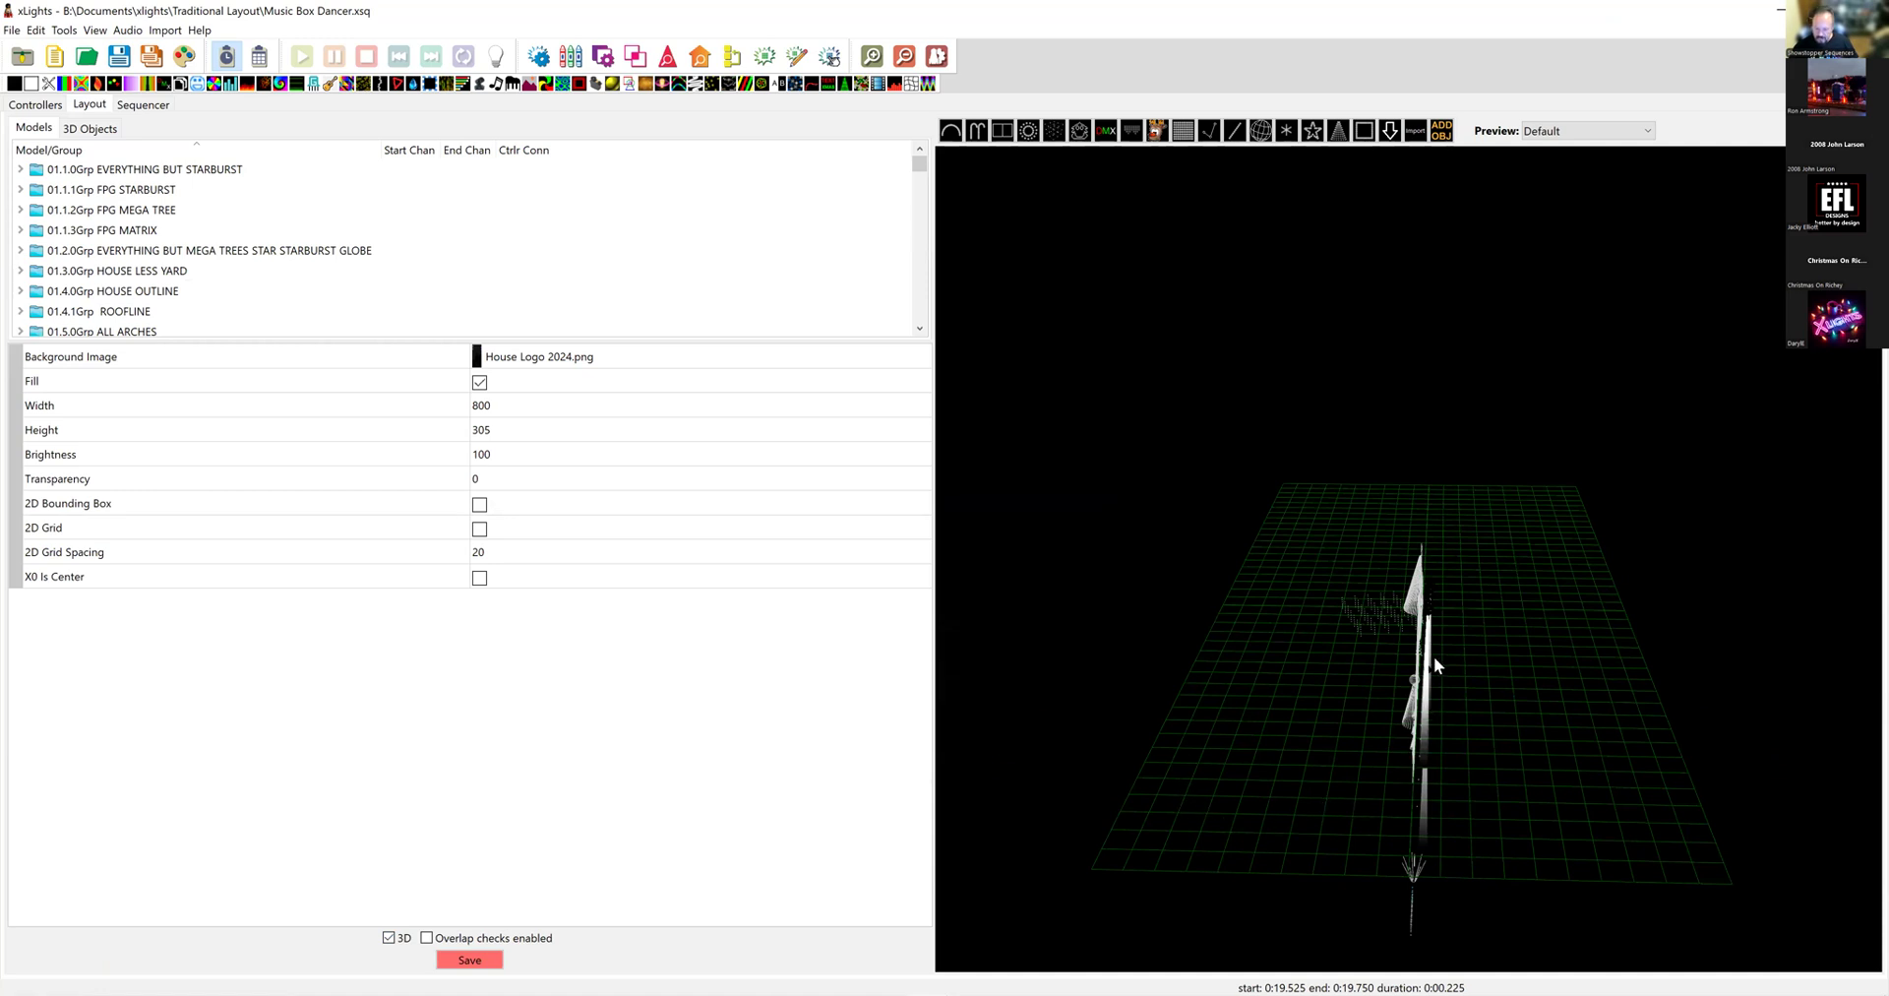
Step: Inspect the 3D layout preview of the house display from the front, at ground level and from a raised angle
drag(1238, 782, 1326, 762)
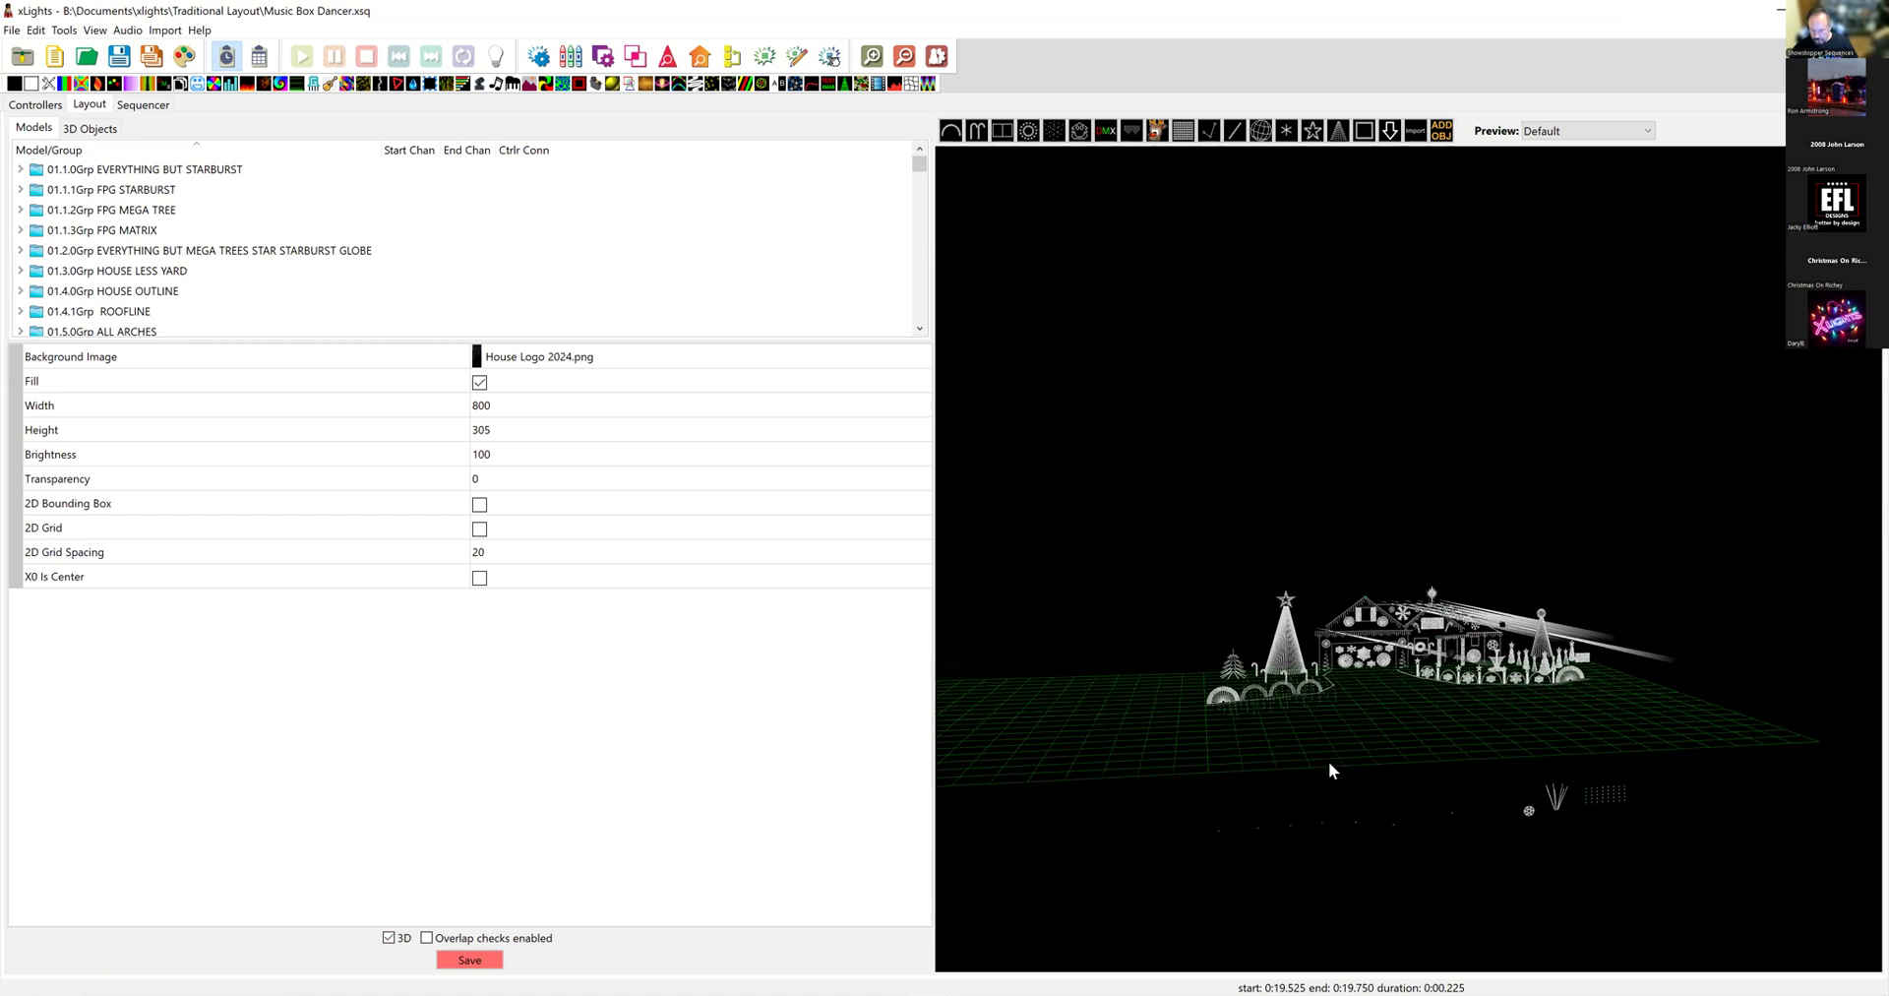
drag(1327, 760, 1325, 753)
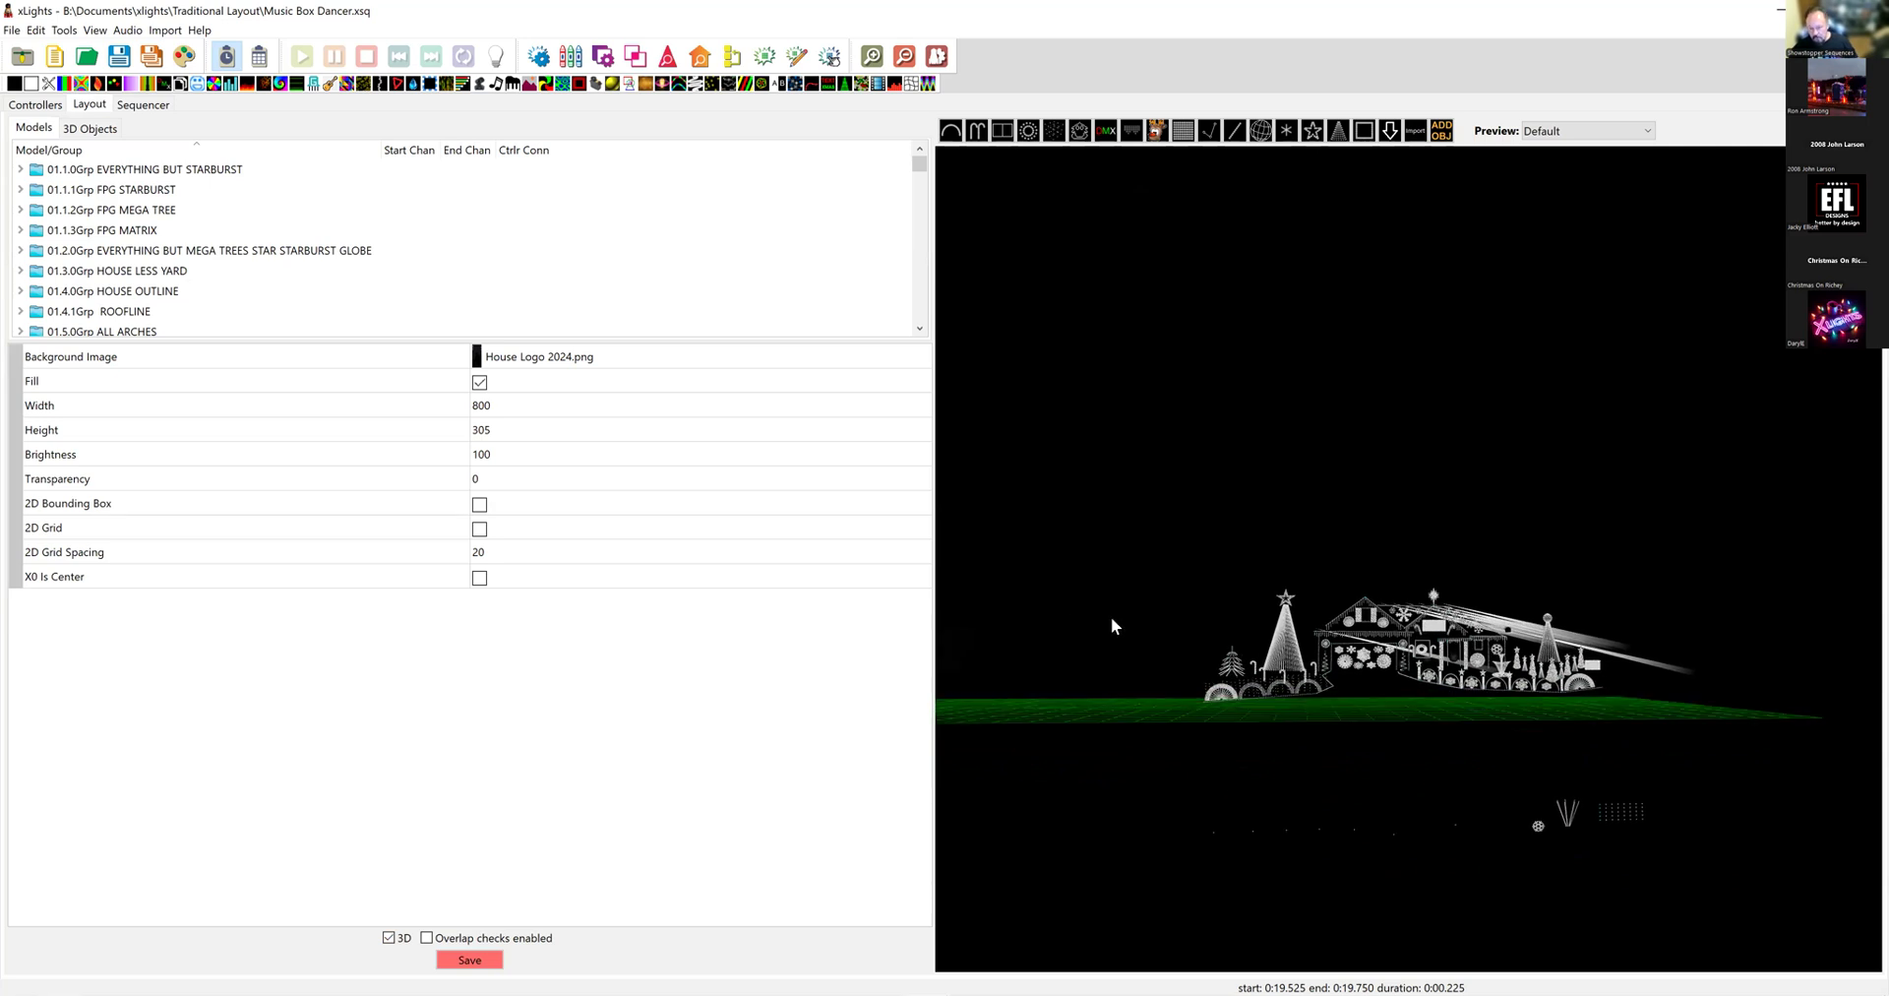
drag(1175, 696, 1116, 692)
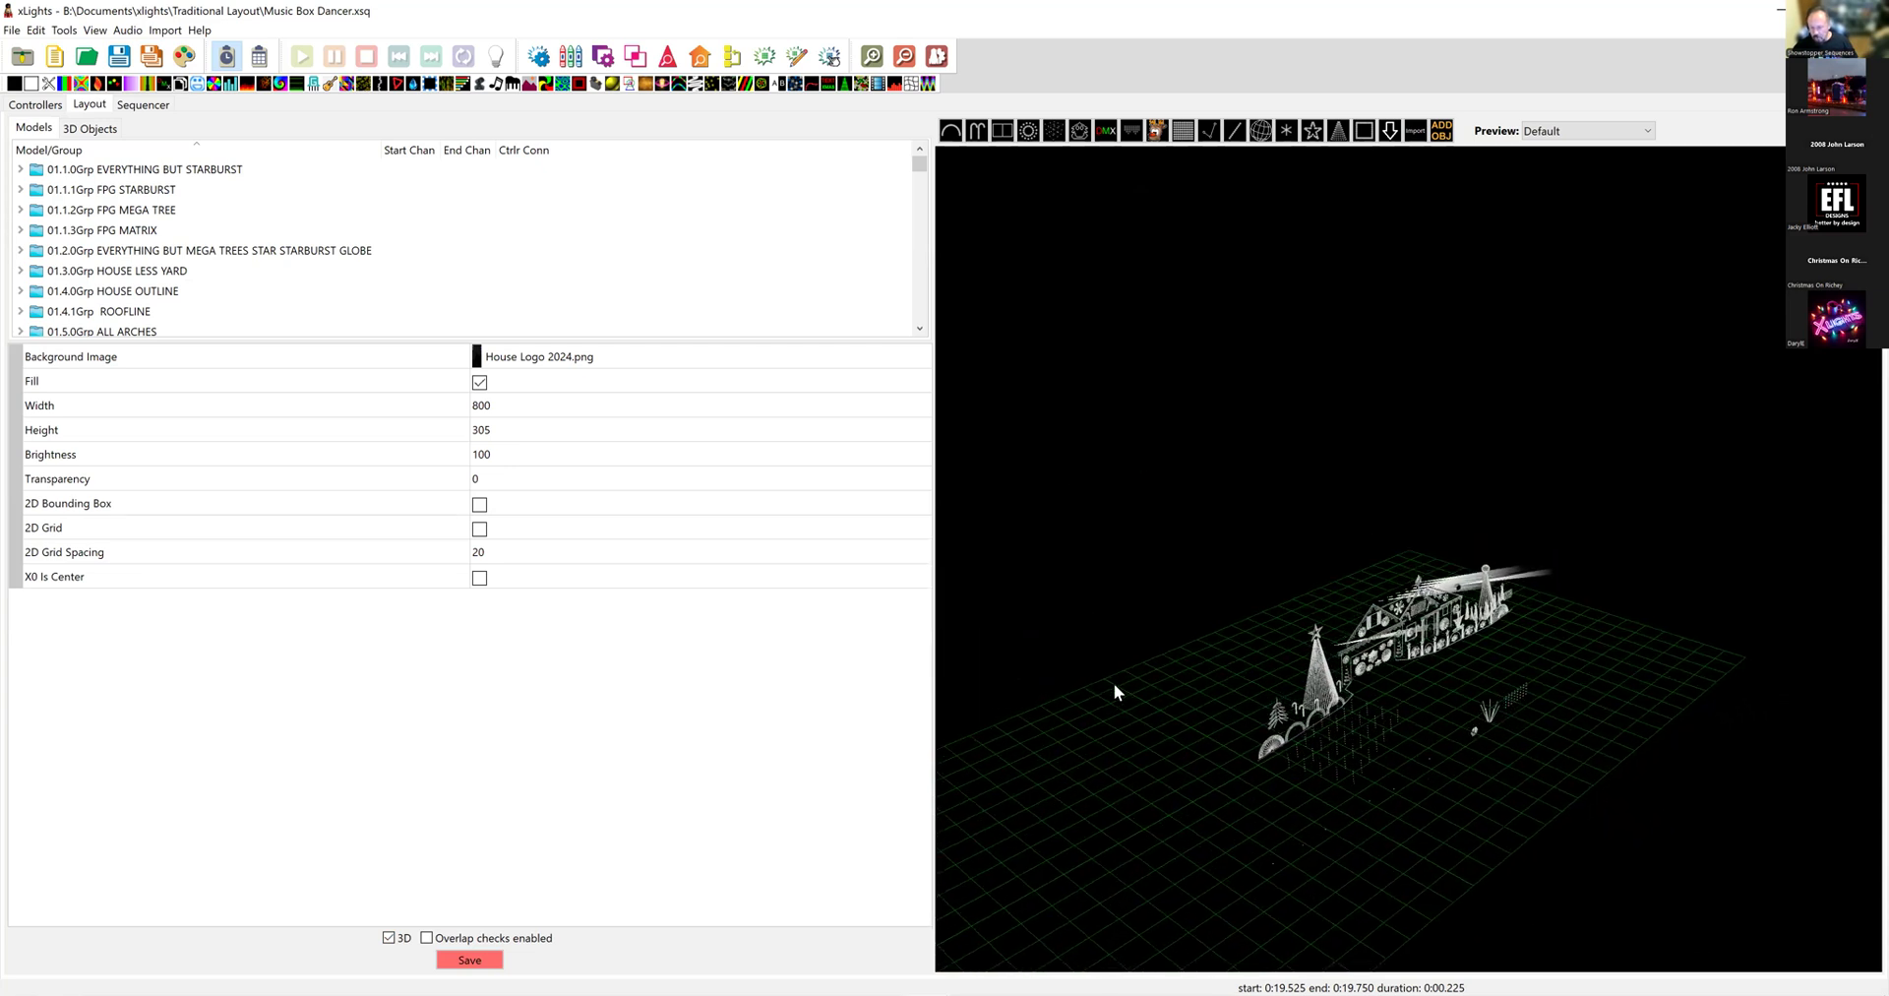
Step: Save the current raised 3D view as a viewpoint named Left Upper and save the layout
right_click(1114, 692)
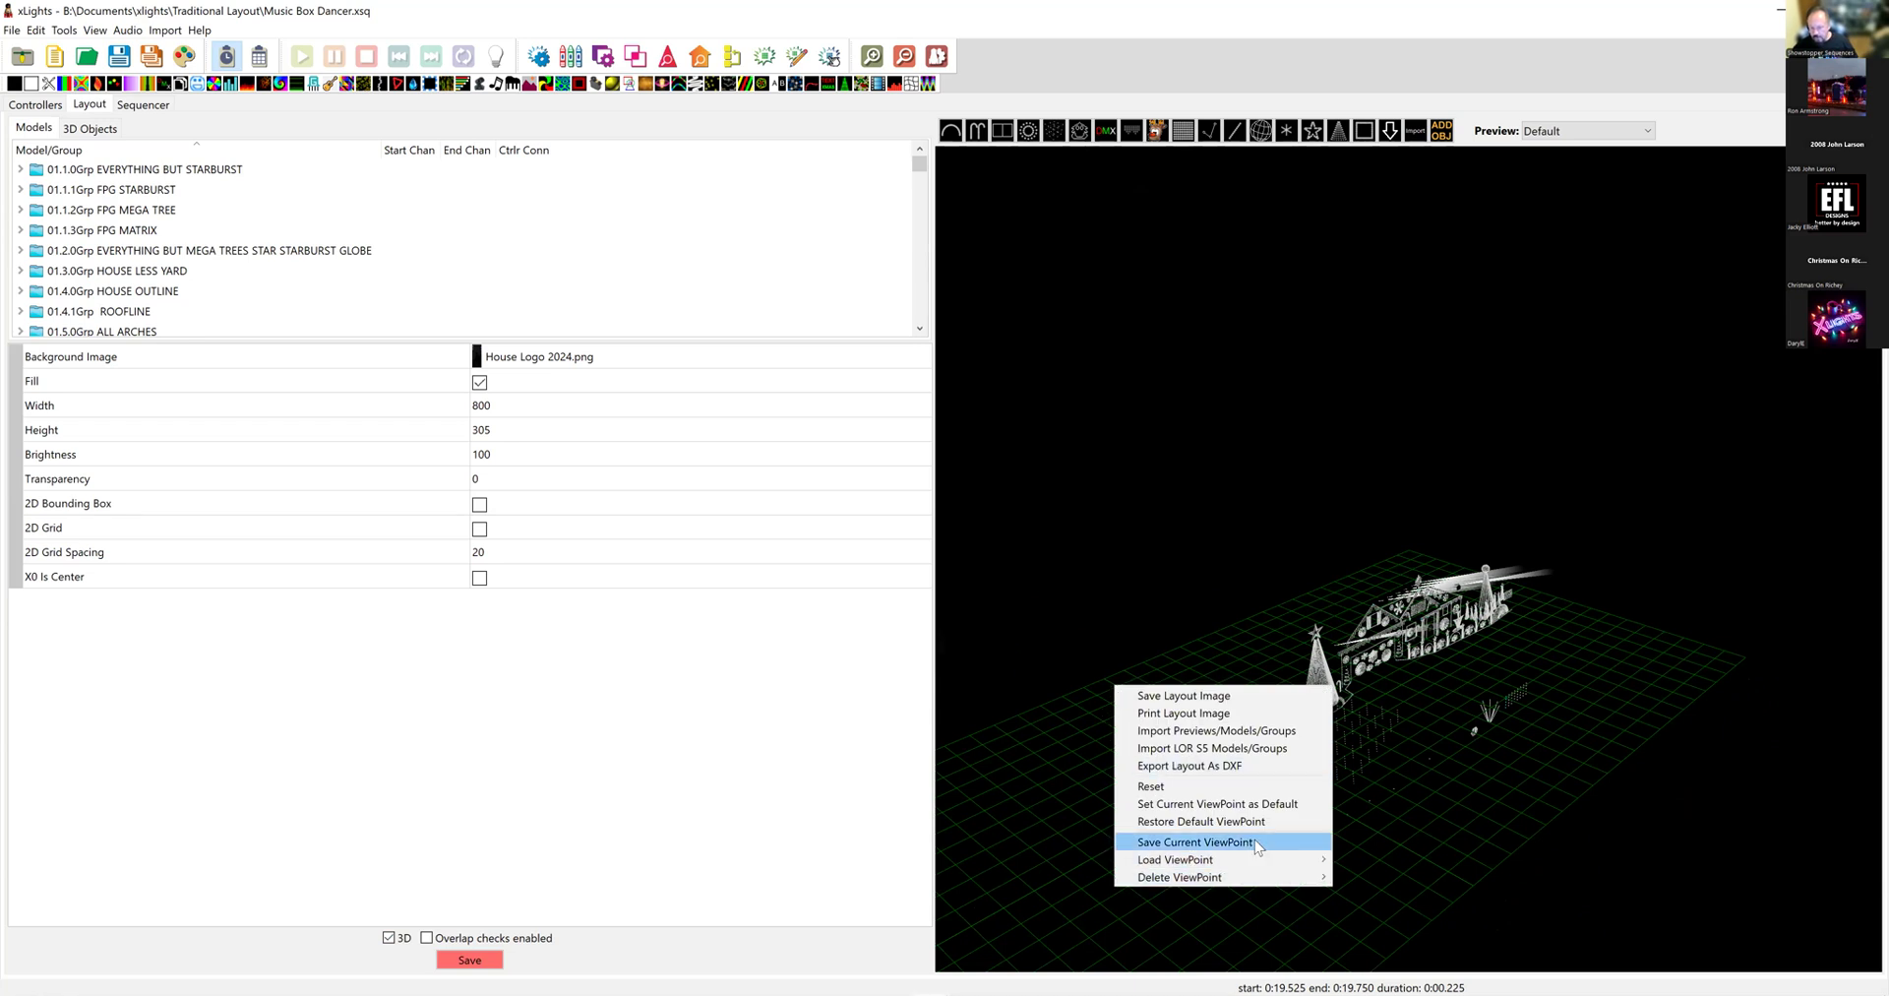
click(1195, 842)
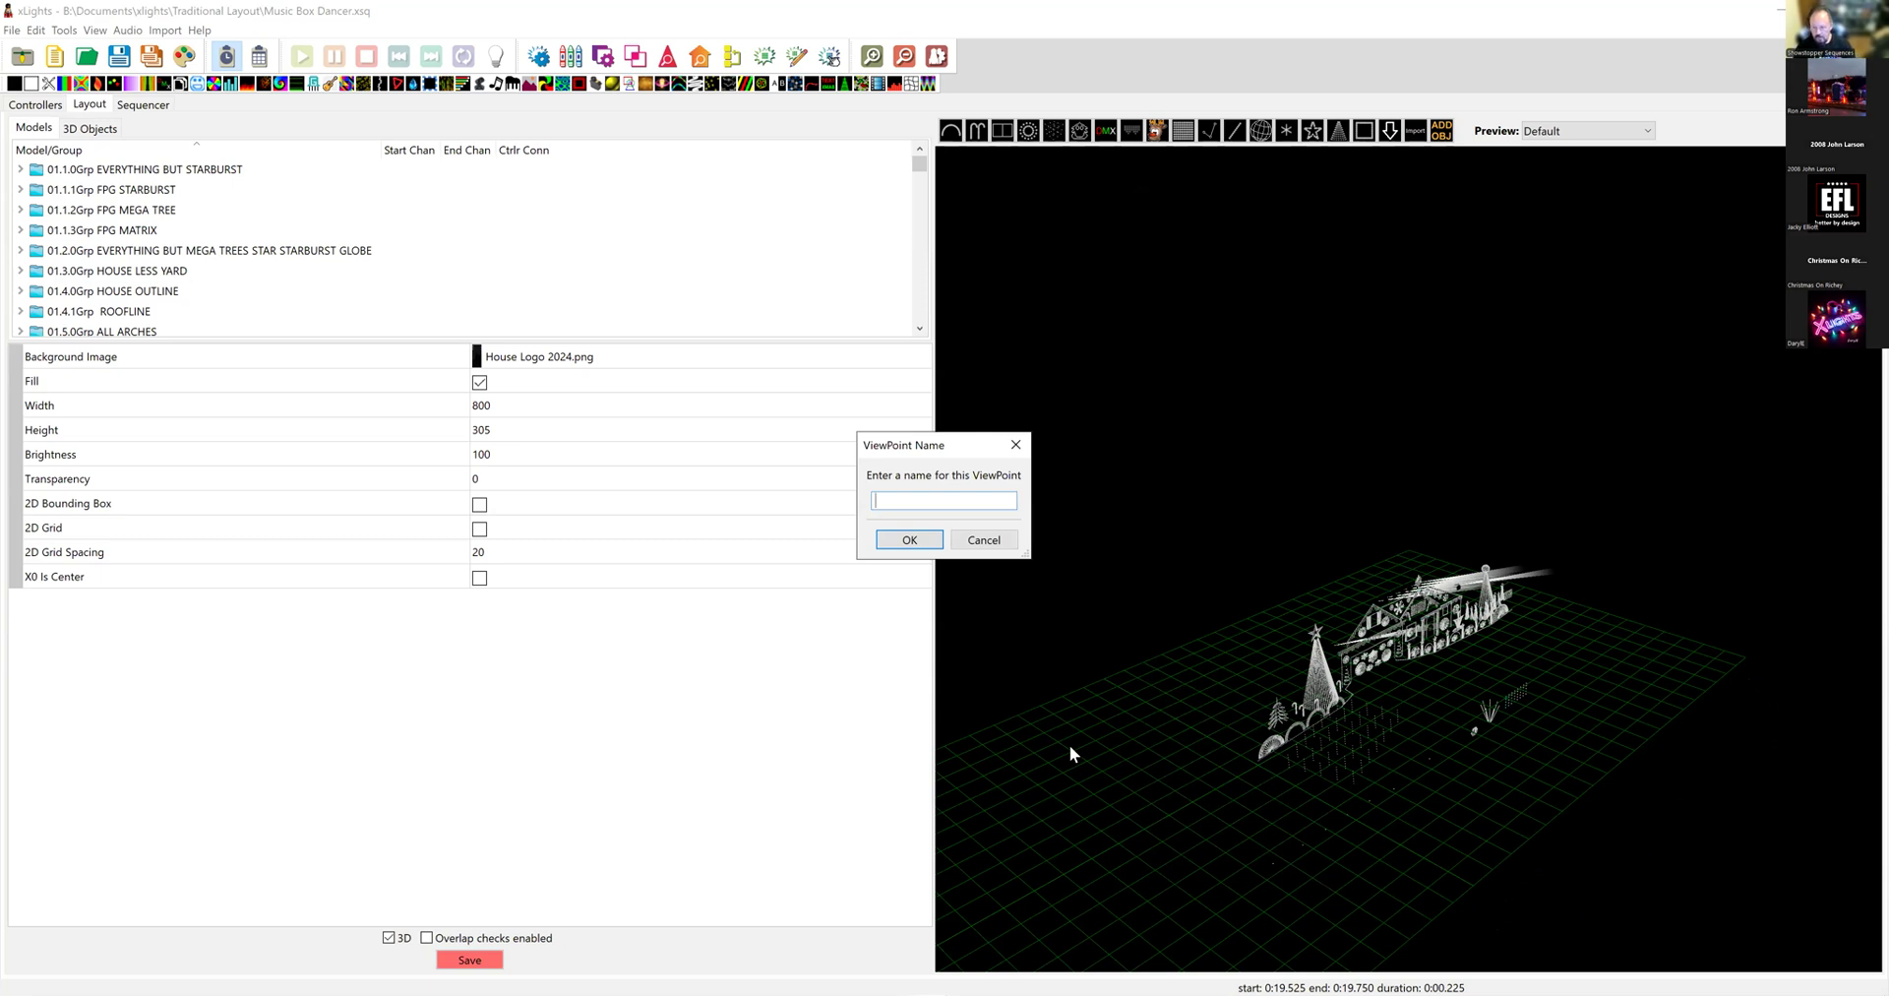
text(Left Upper)
key(Return)
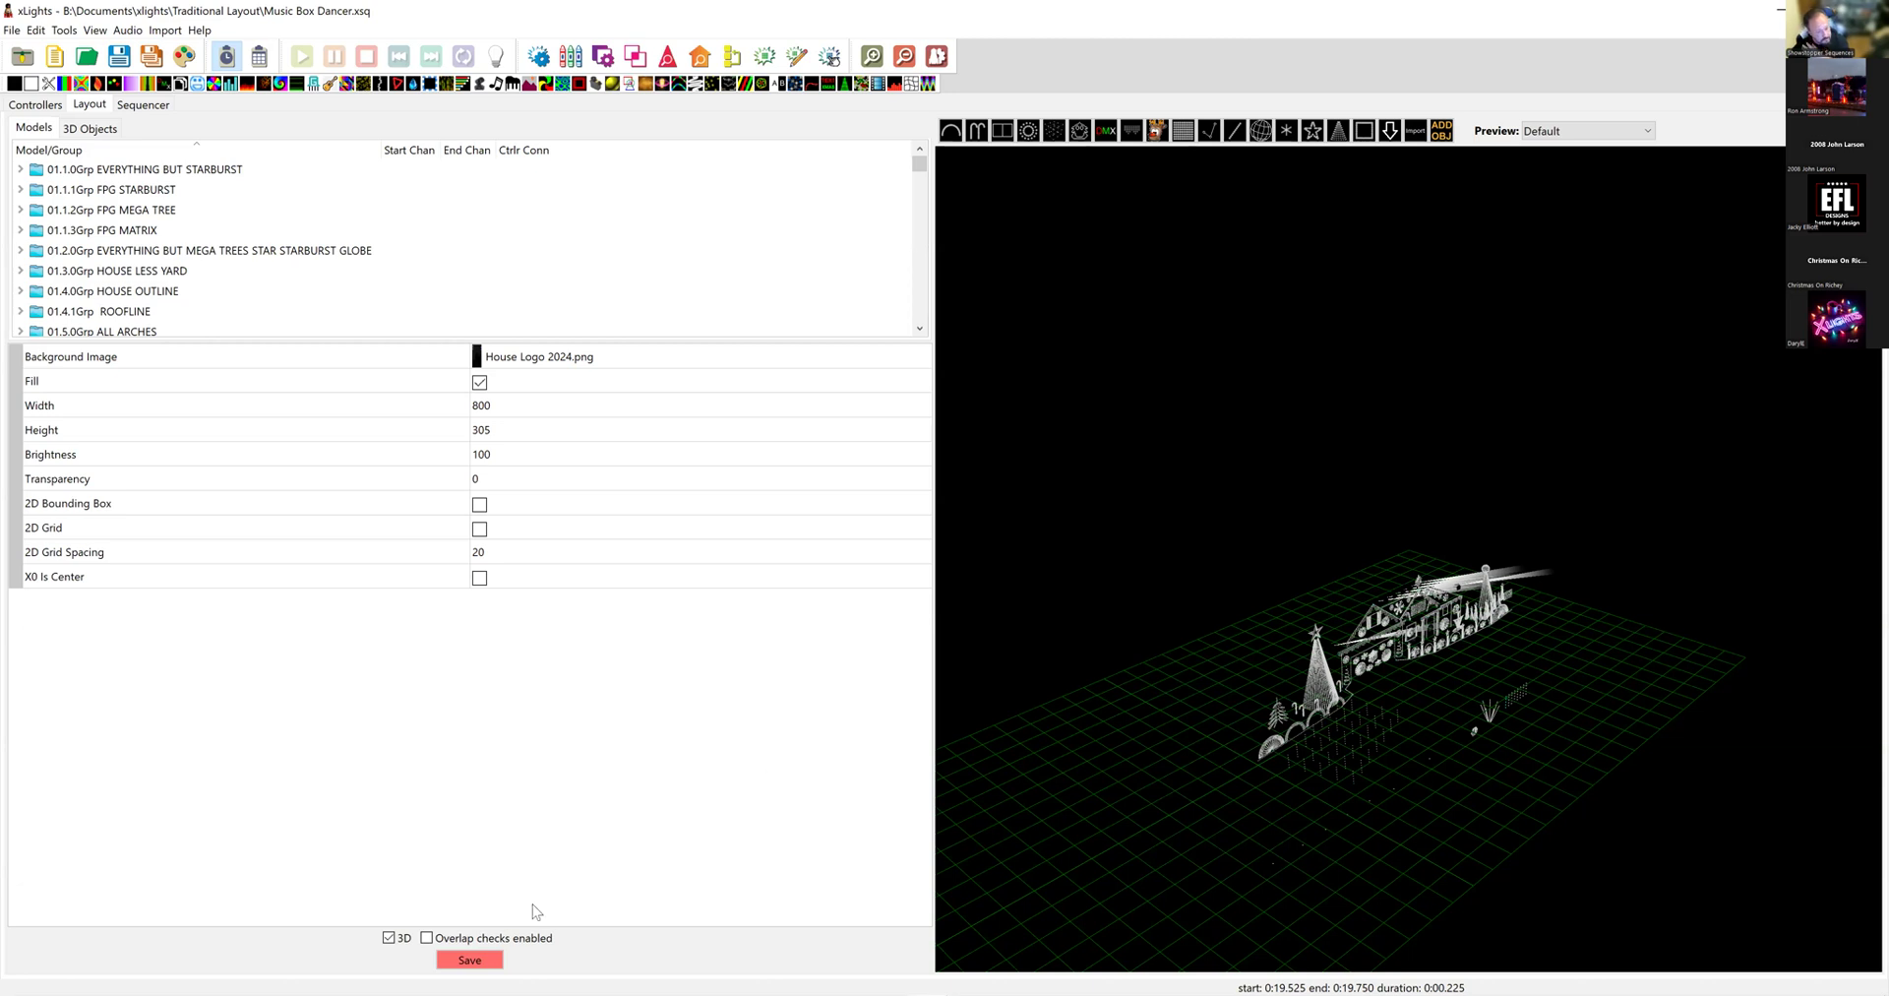
click(482, 964)
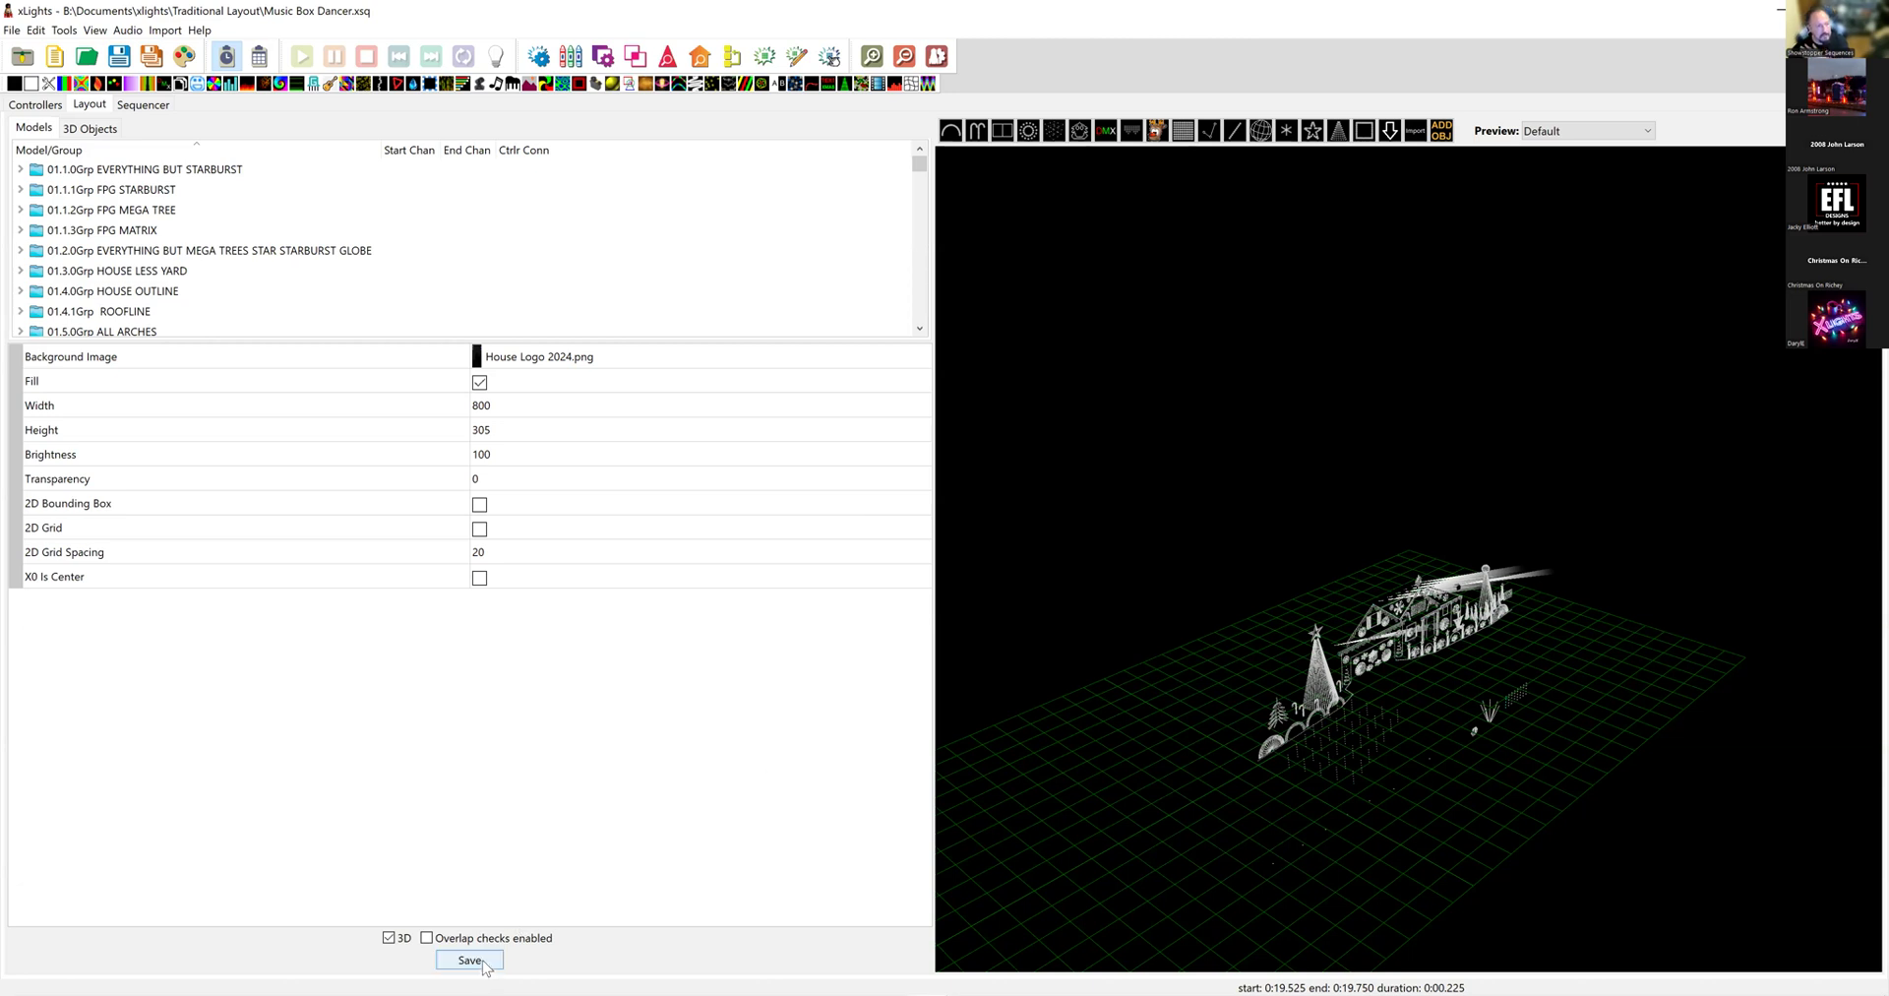
key(ctrl+s)
Step: Render the purple Galaxy effect on EVERYTHING BUT STARBURST layer 3 as Per Preview with the Left Upper camera, and enlarge the house preview
click(142, 105)
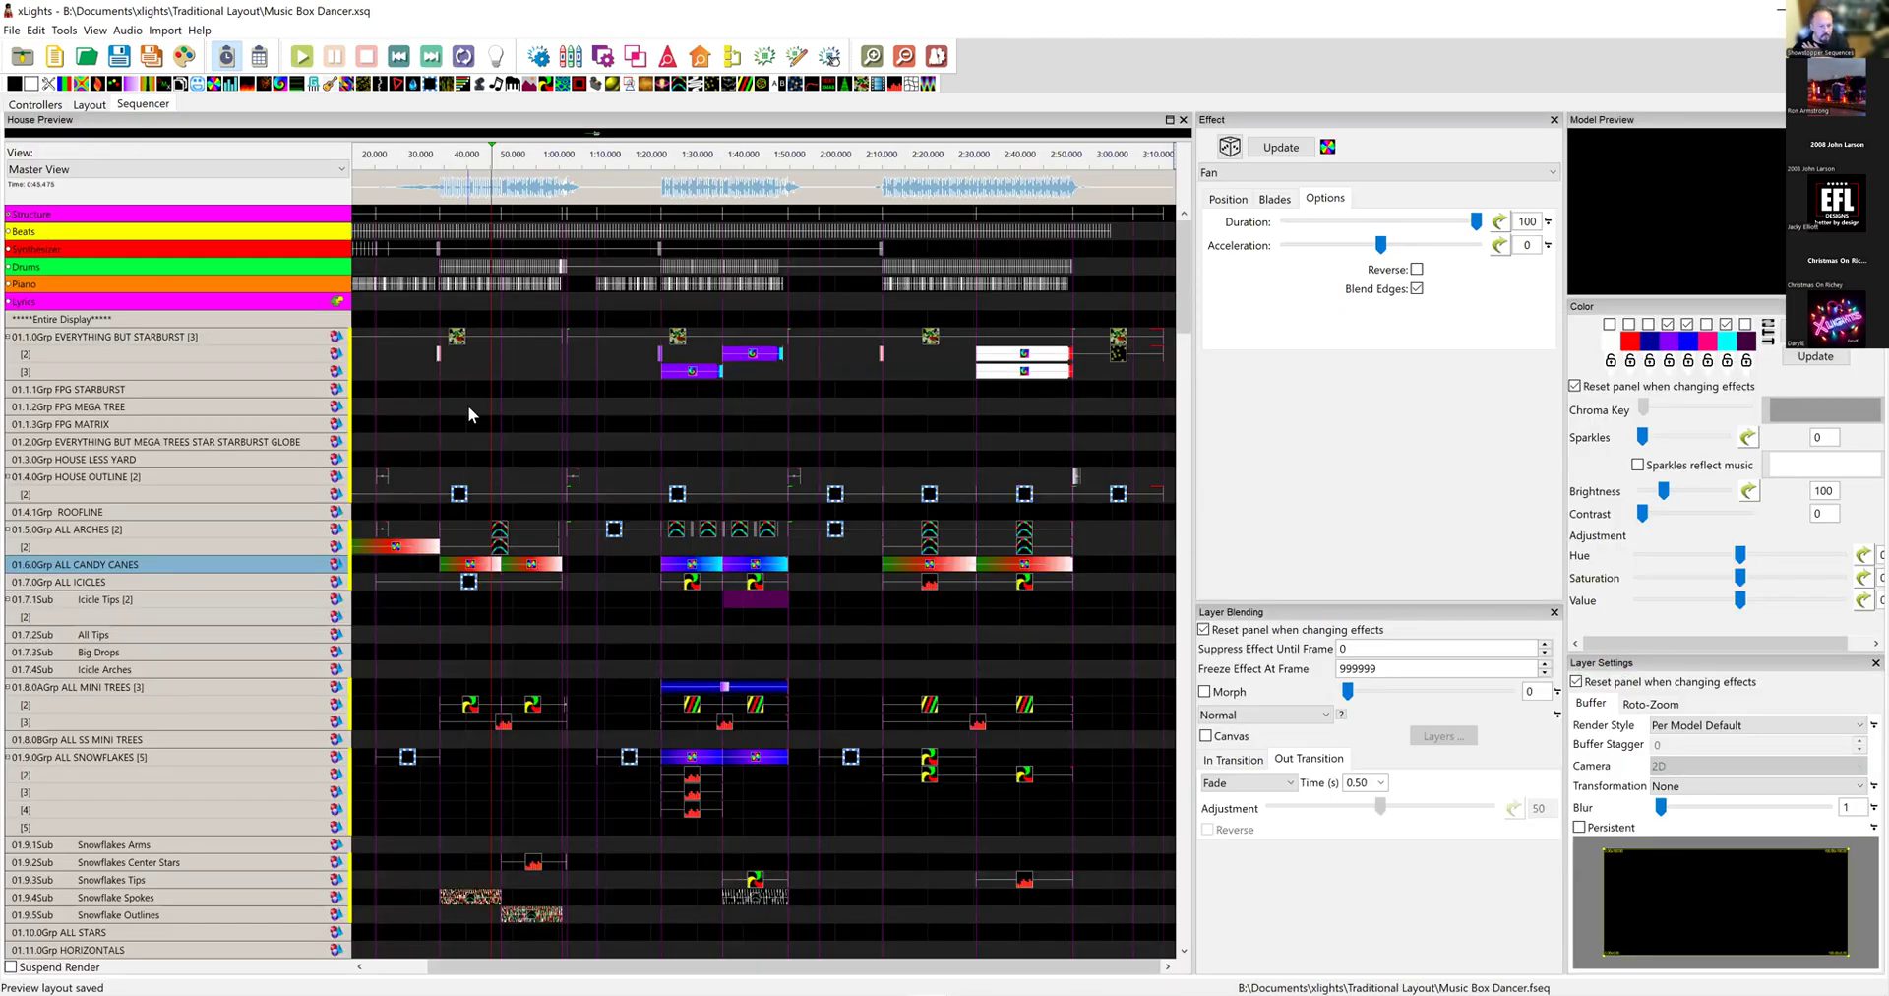
click(692, 377)
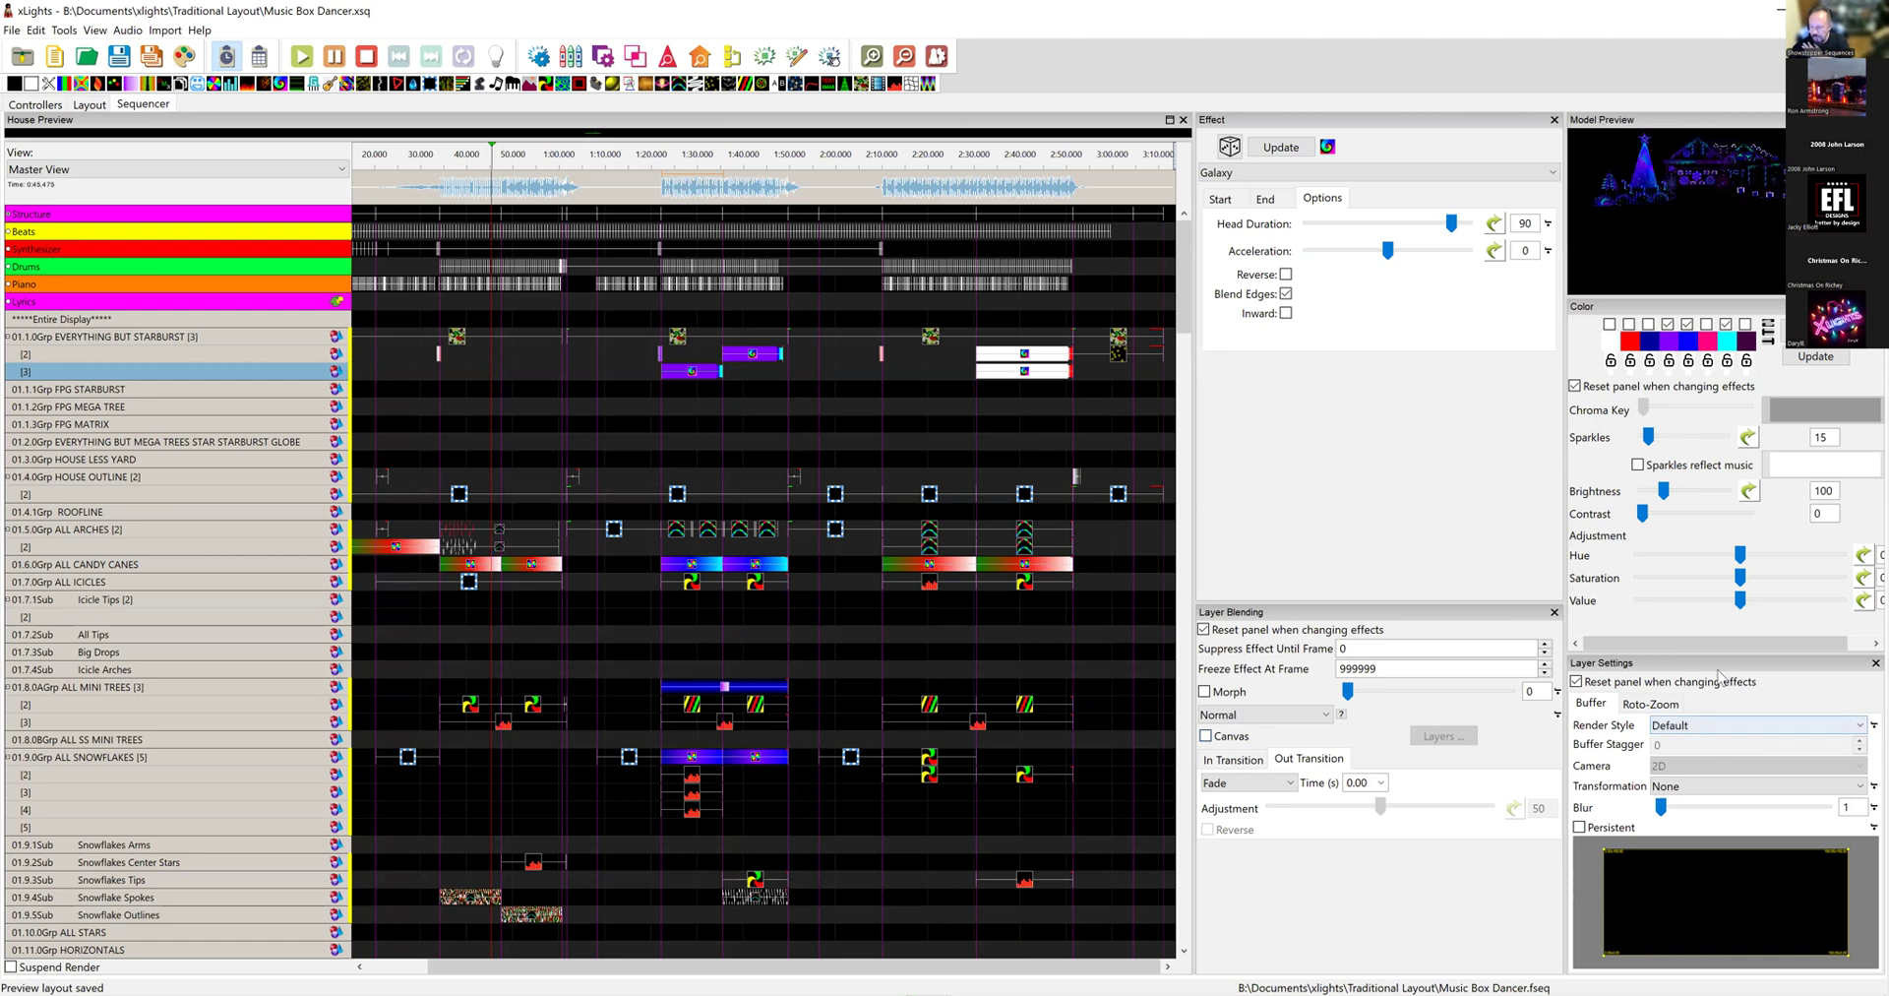
click(1710, 730)
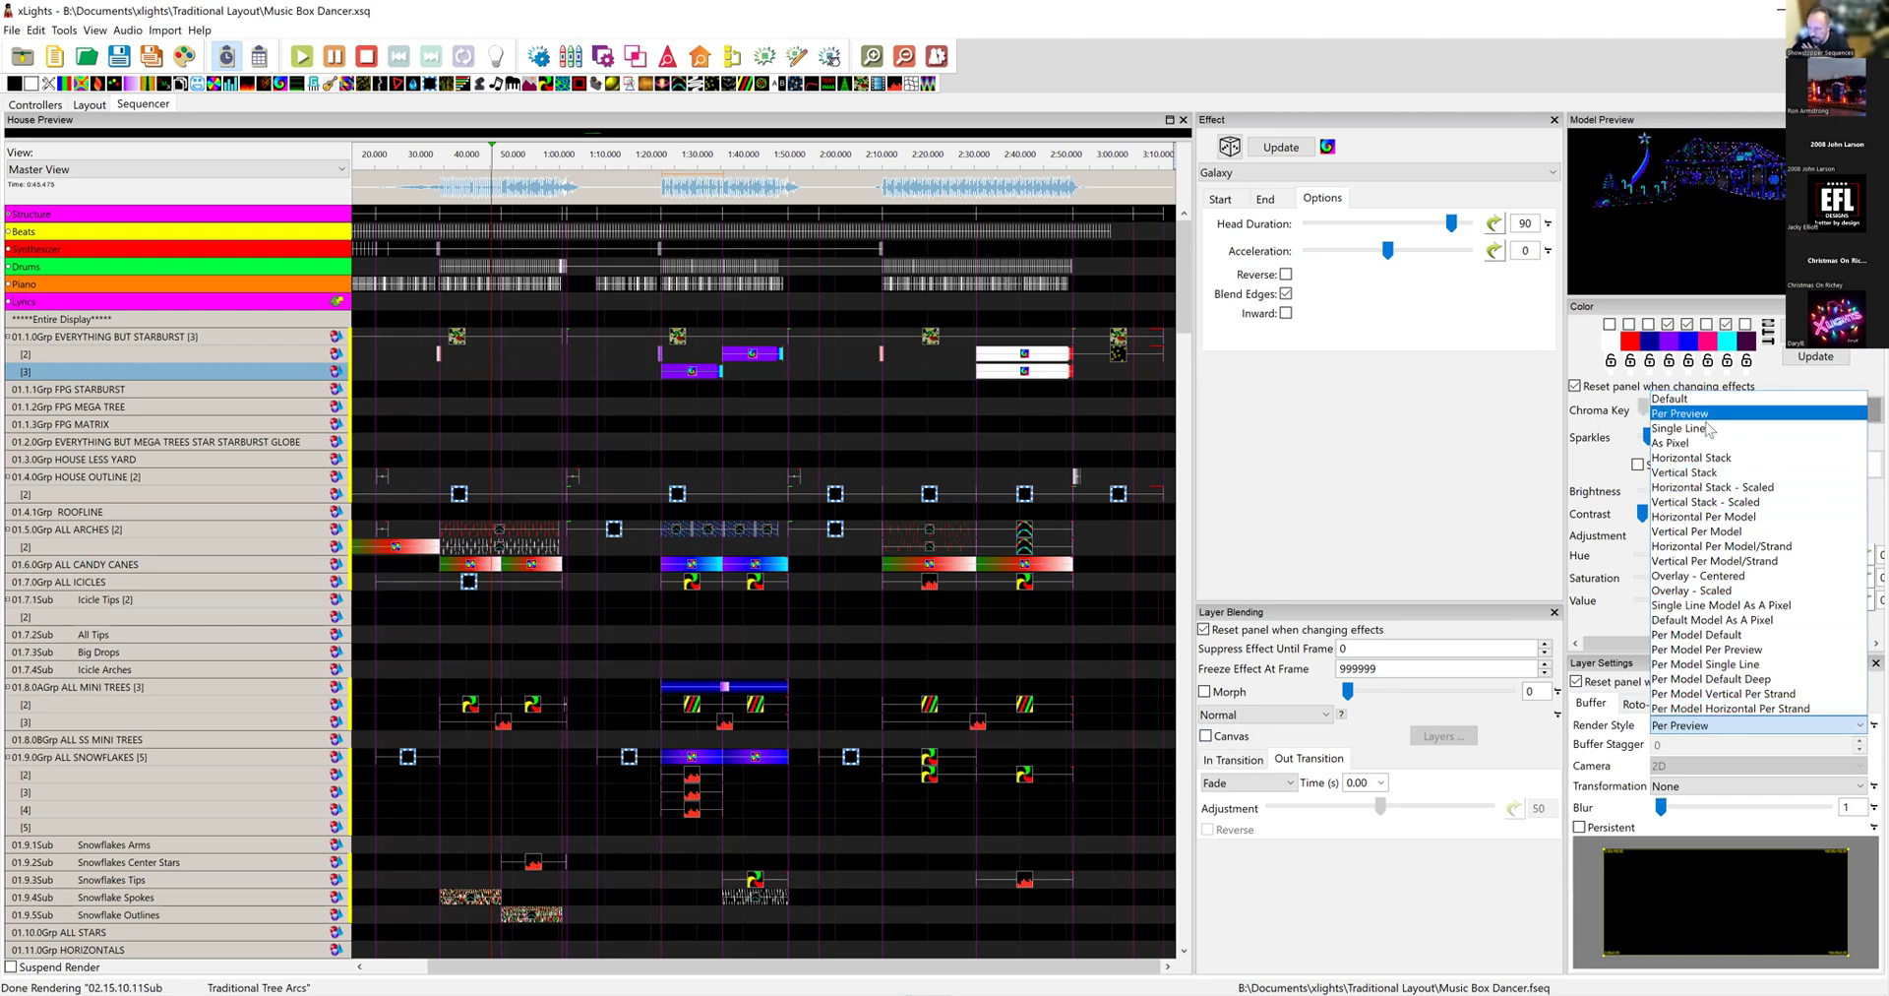
click(1710, 414)
click(1681, 768)
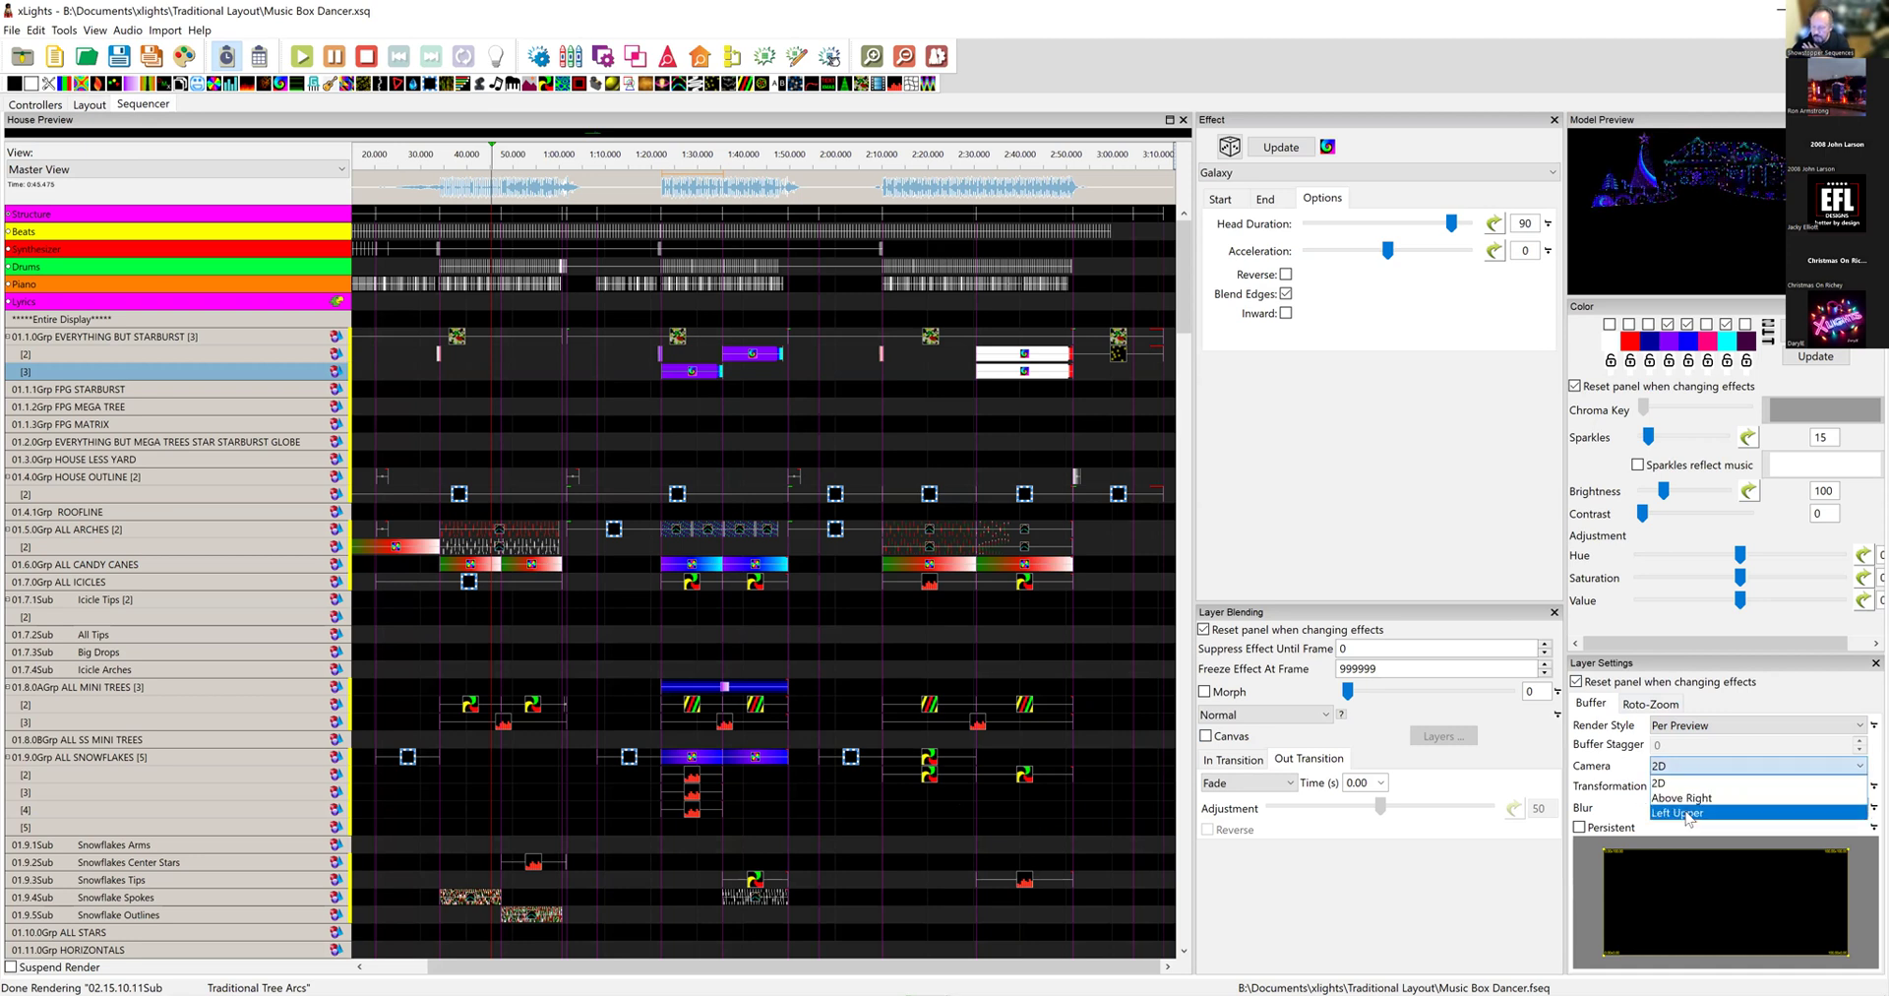
click(1688, 814)
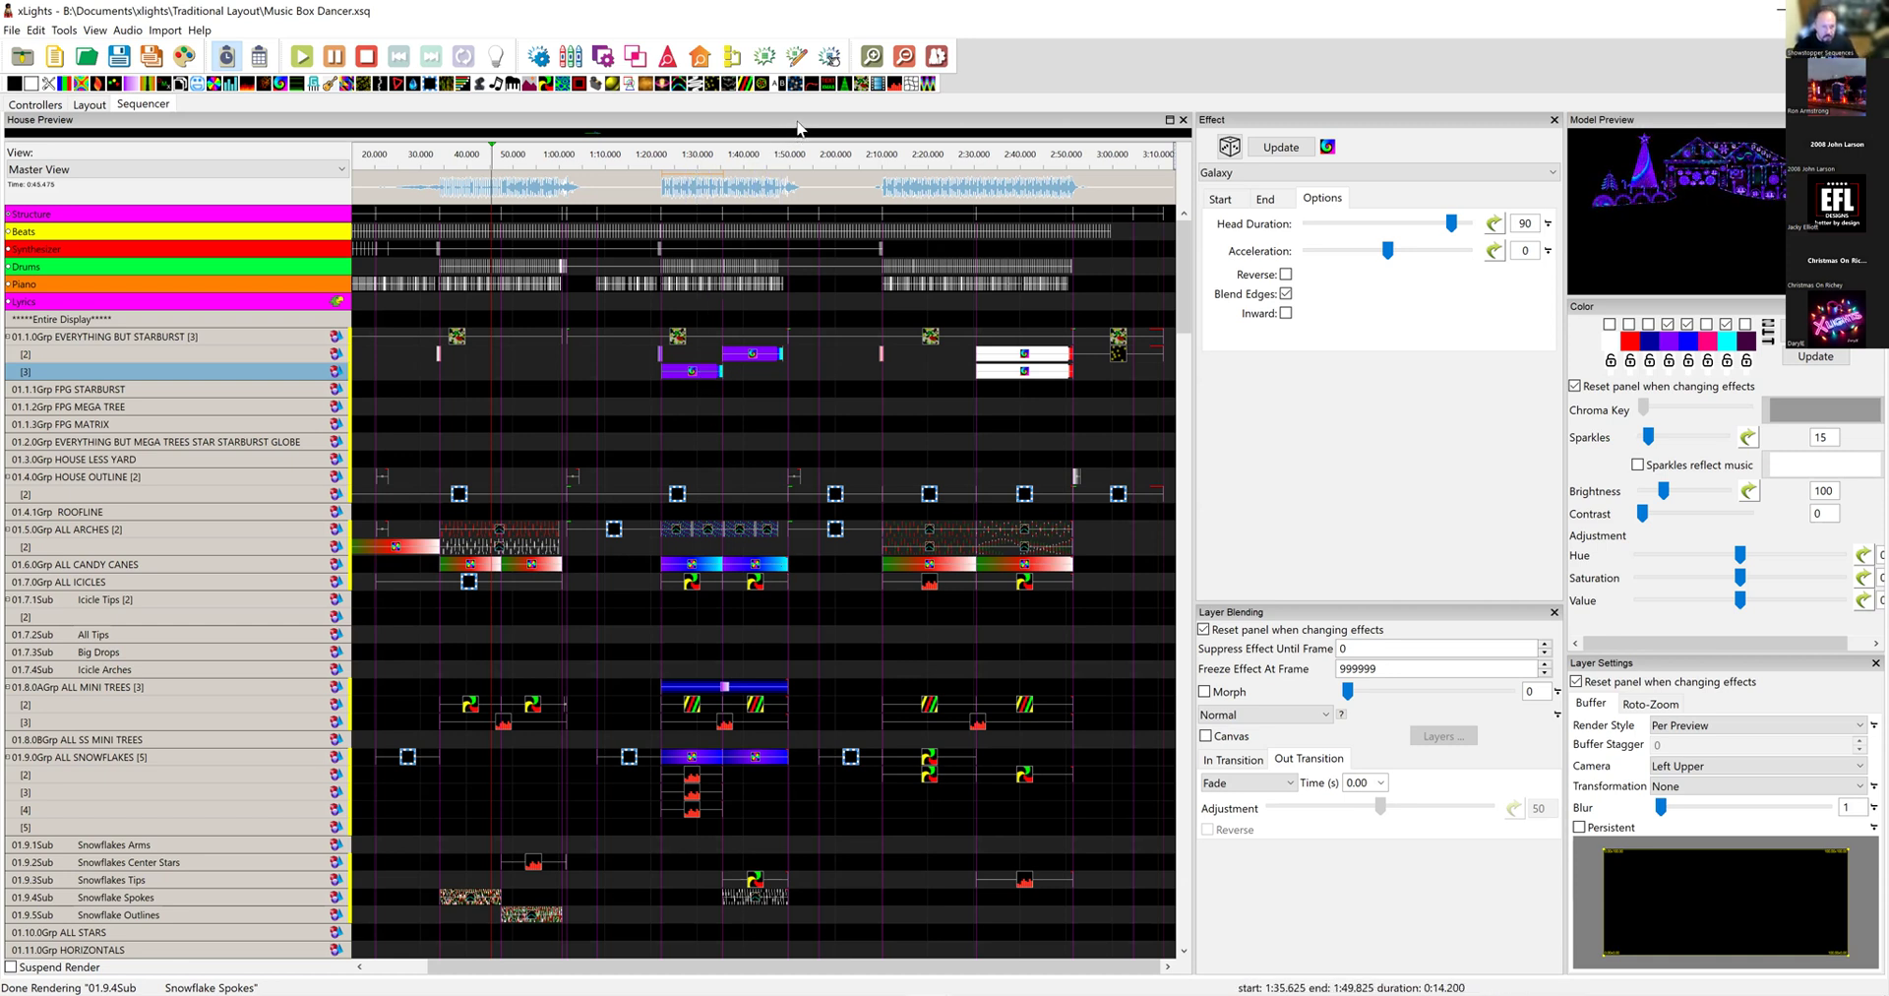
double_click(803, 135)
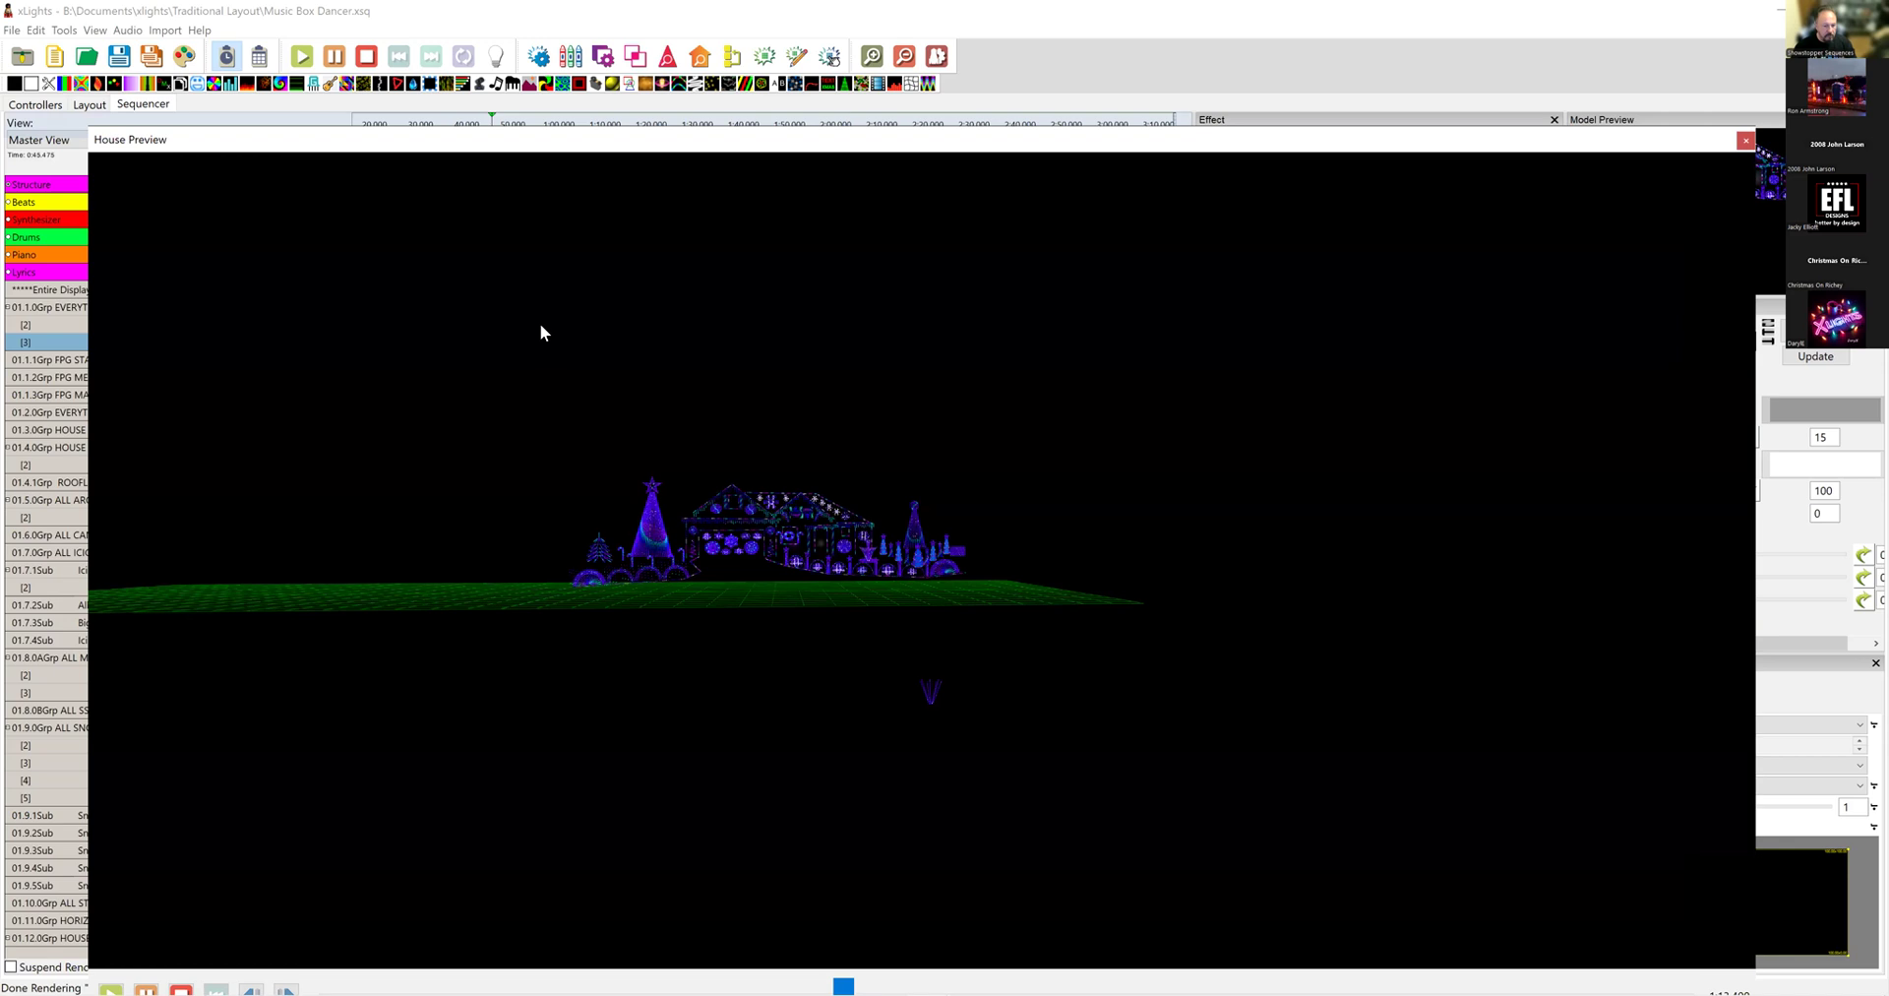
Step: Switch the layout preview from 3D to 2D and save the layout
click(47, 105)
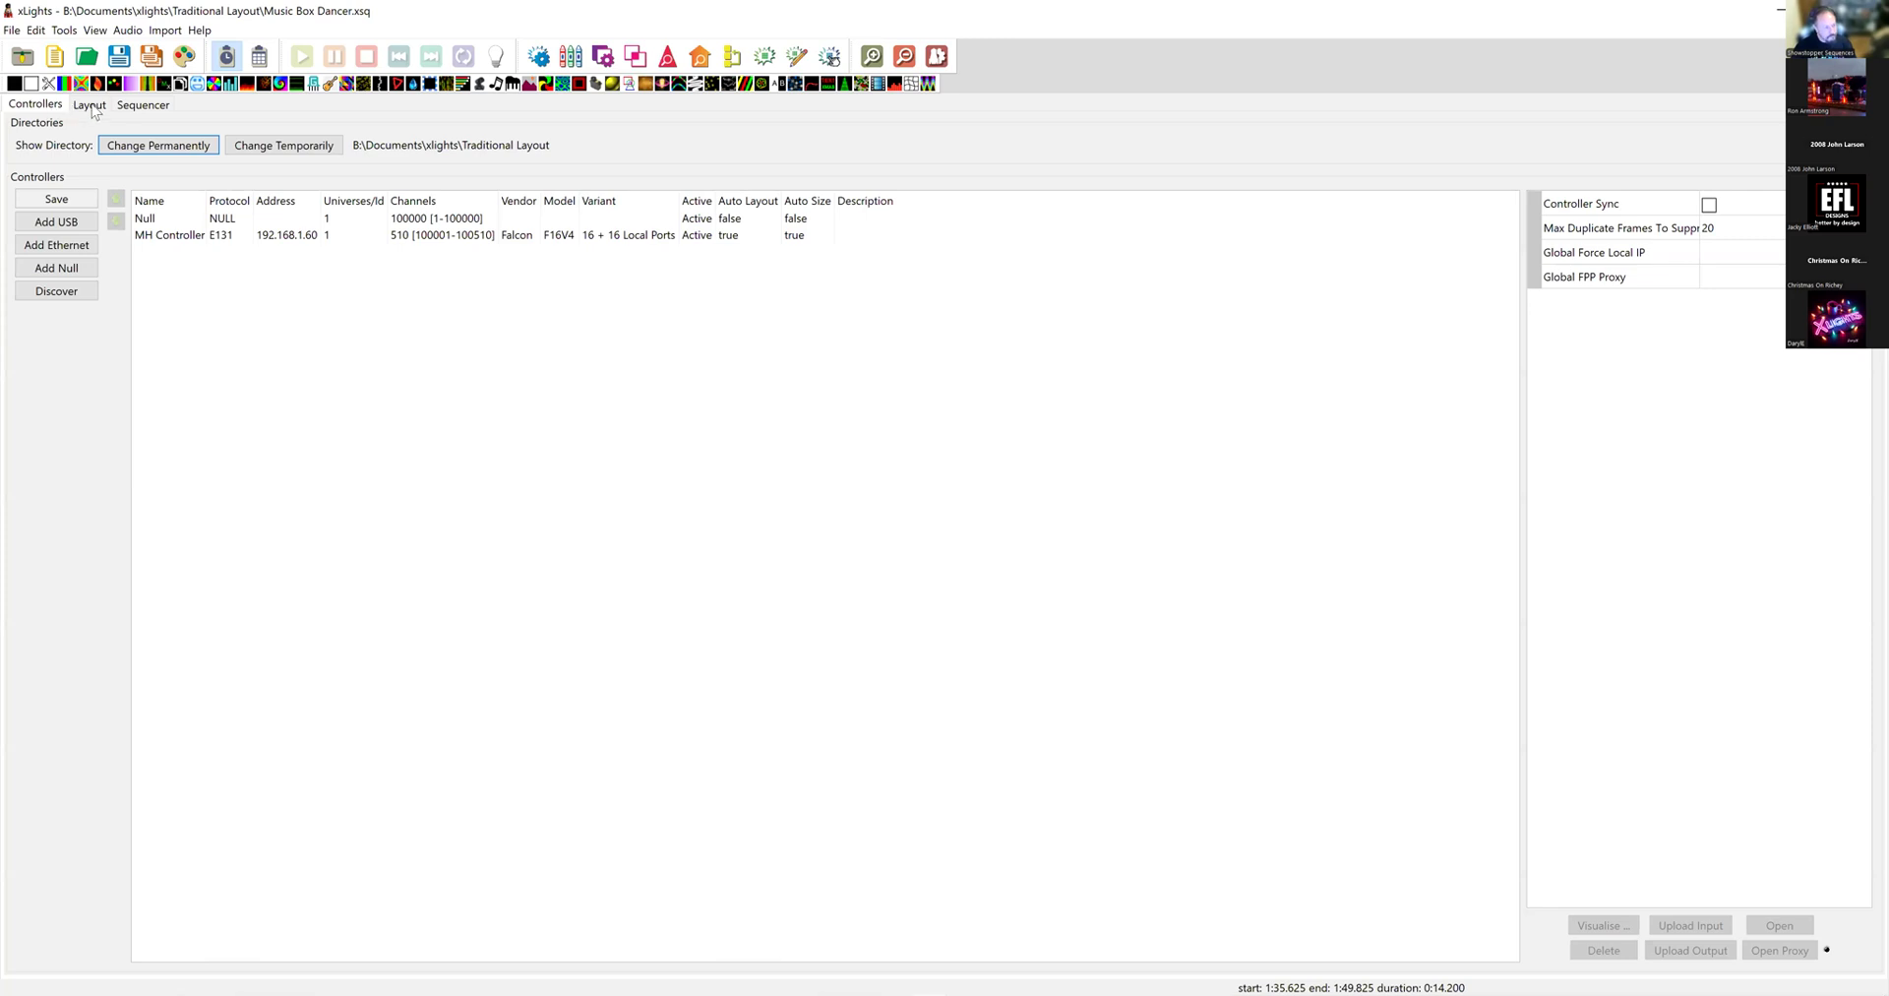
click(90, 104)
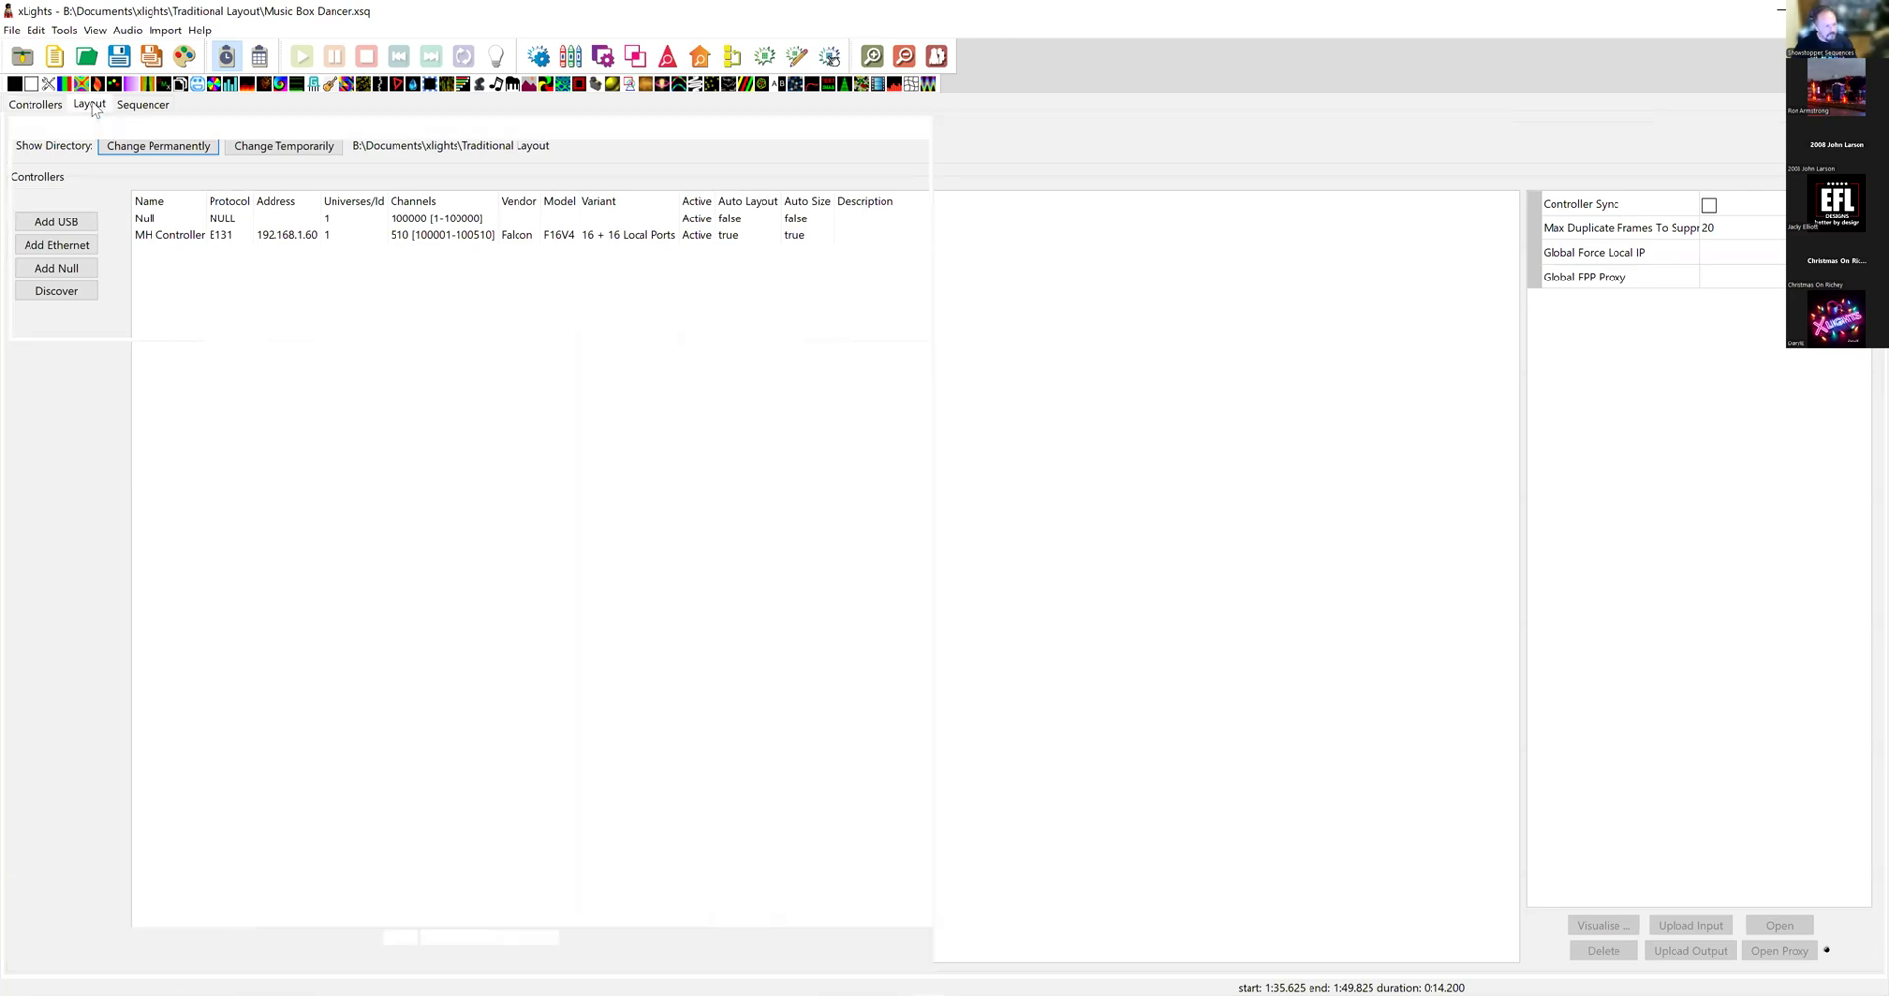
click(389, 938)
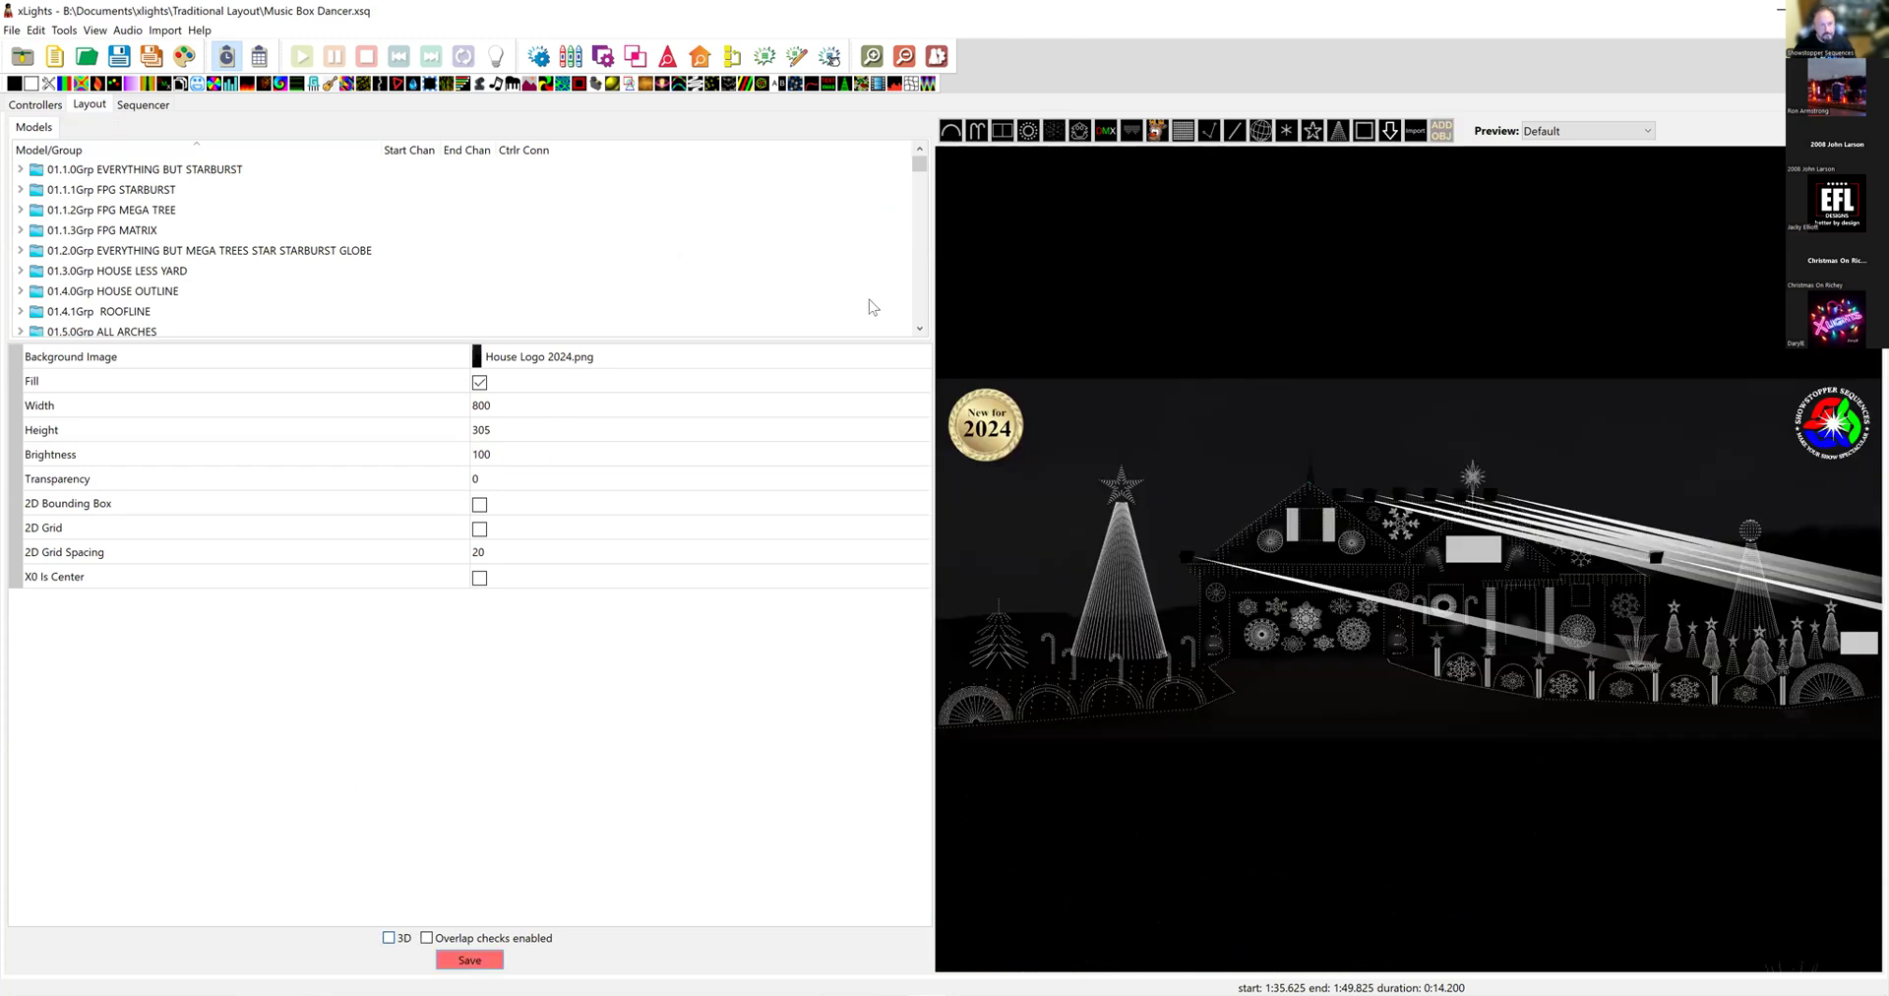
key(ctrl+s)
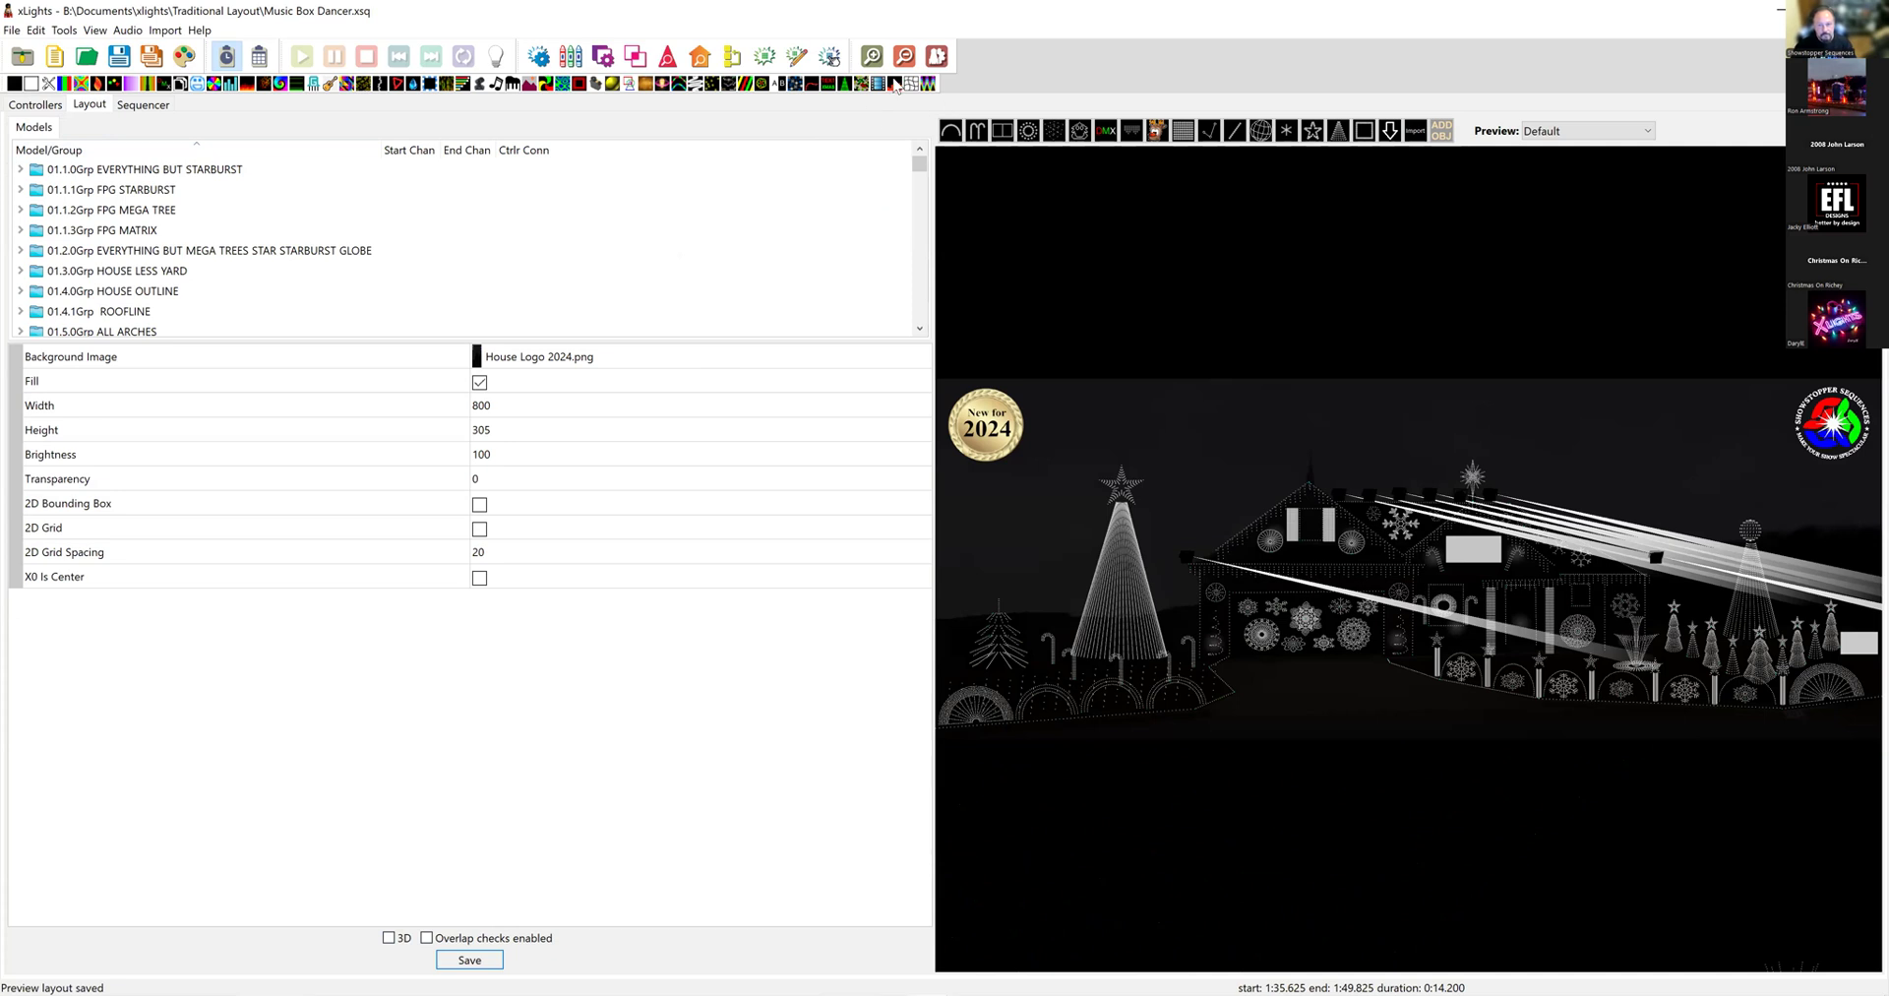
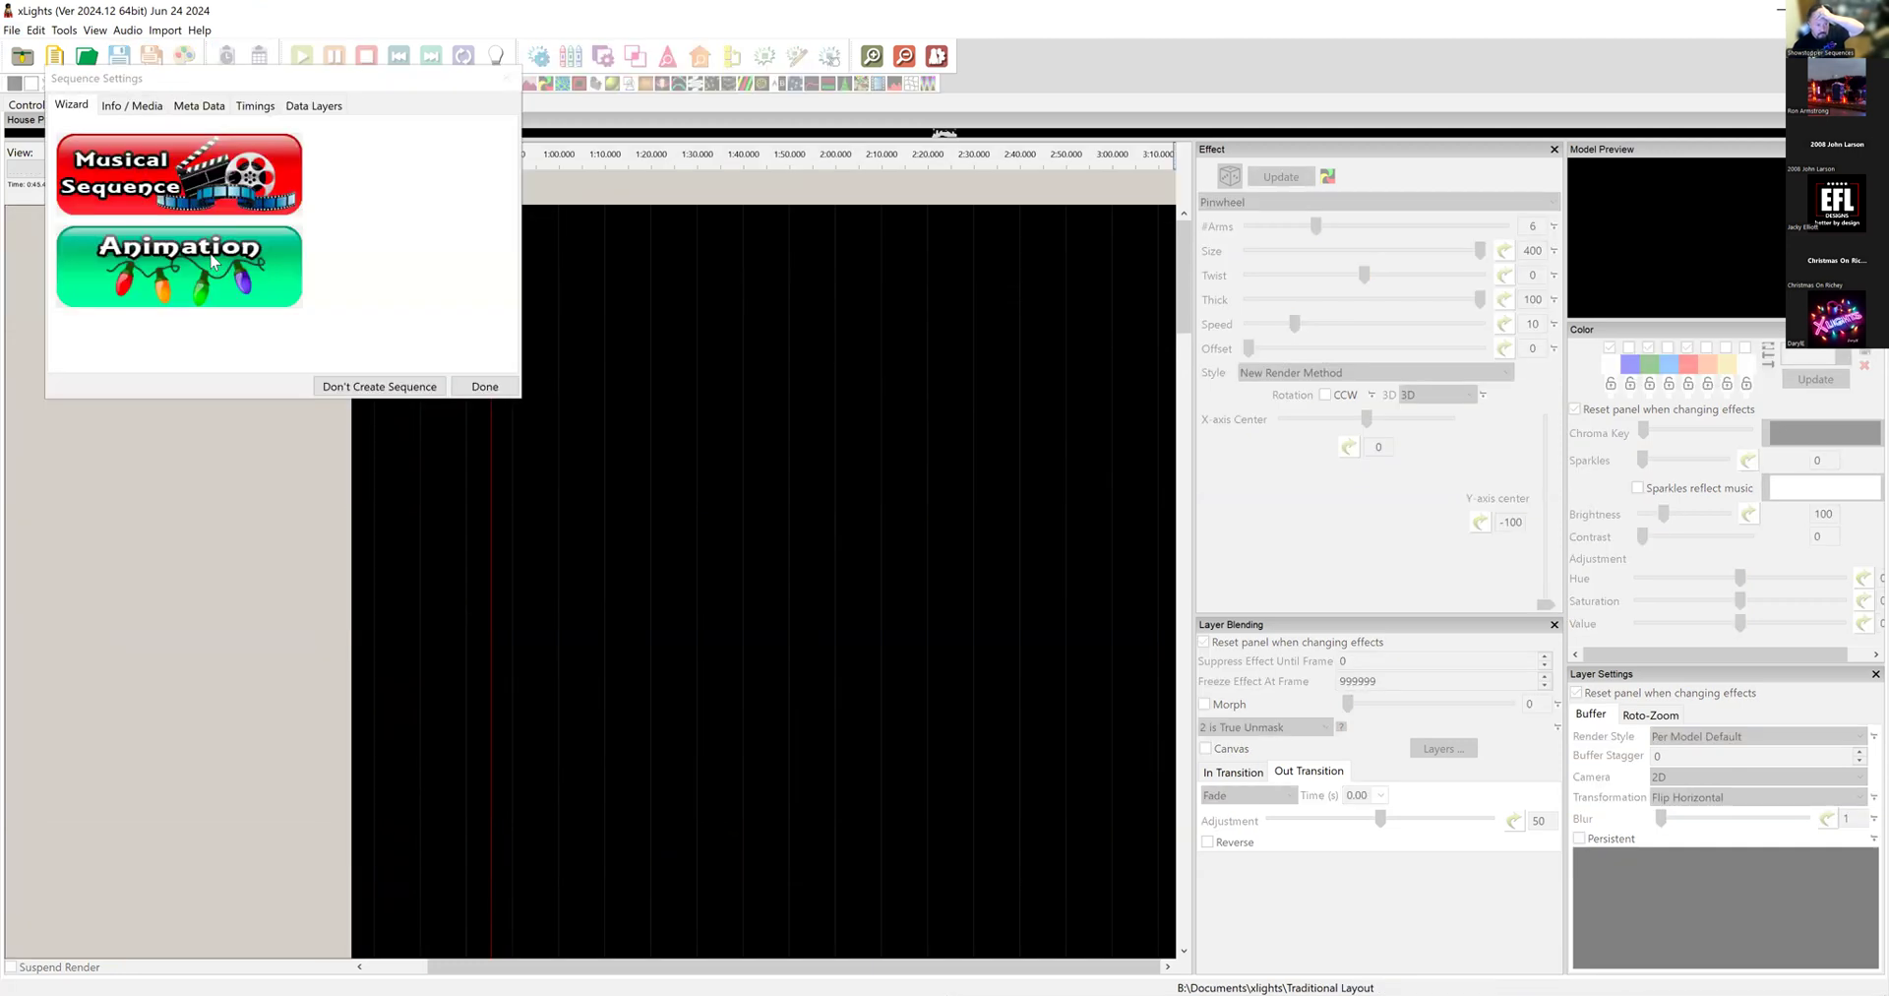
Step: Create a new animation sequence at 40fps (25ms) using My View
click(179, 266)
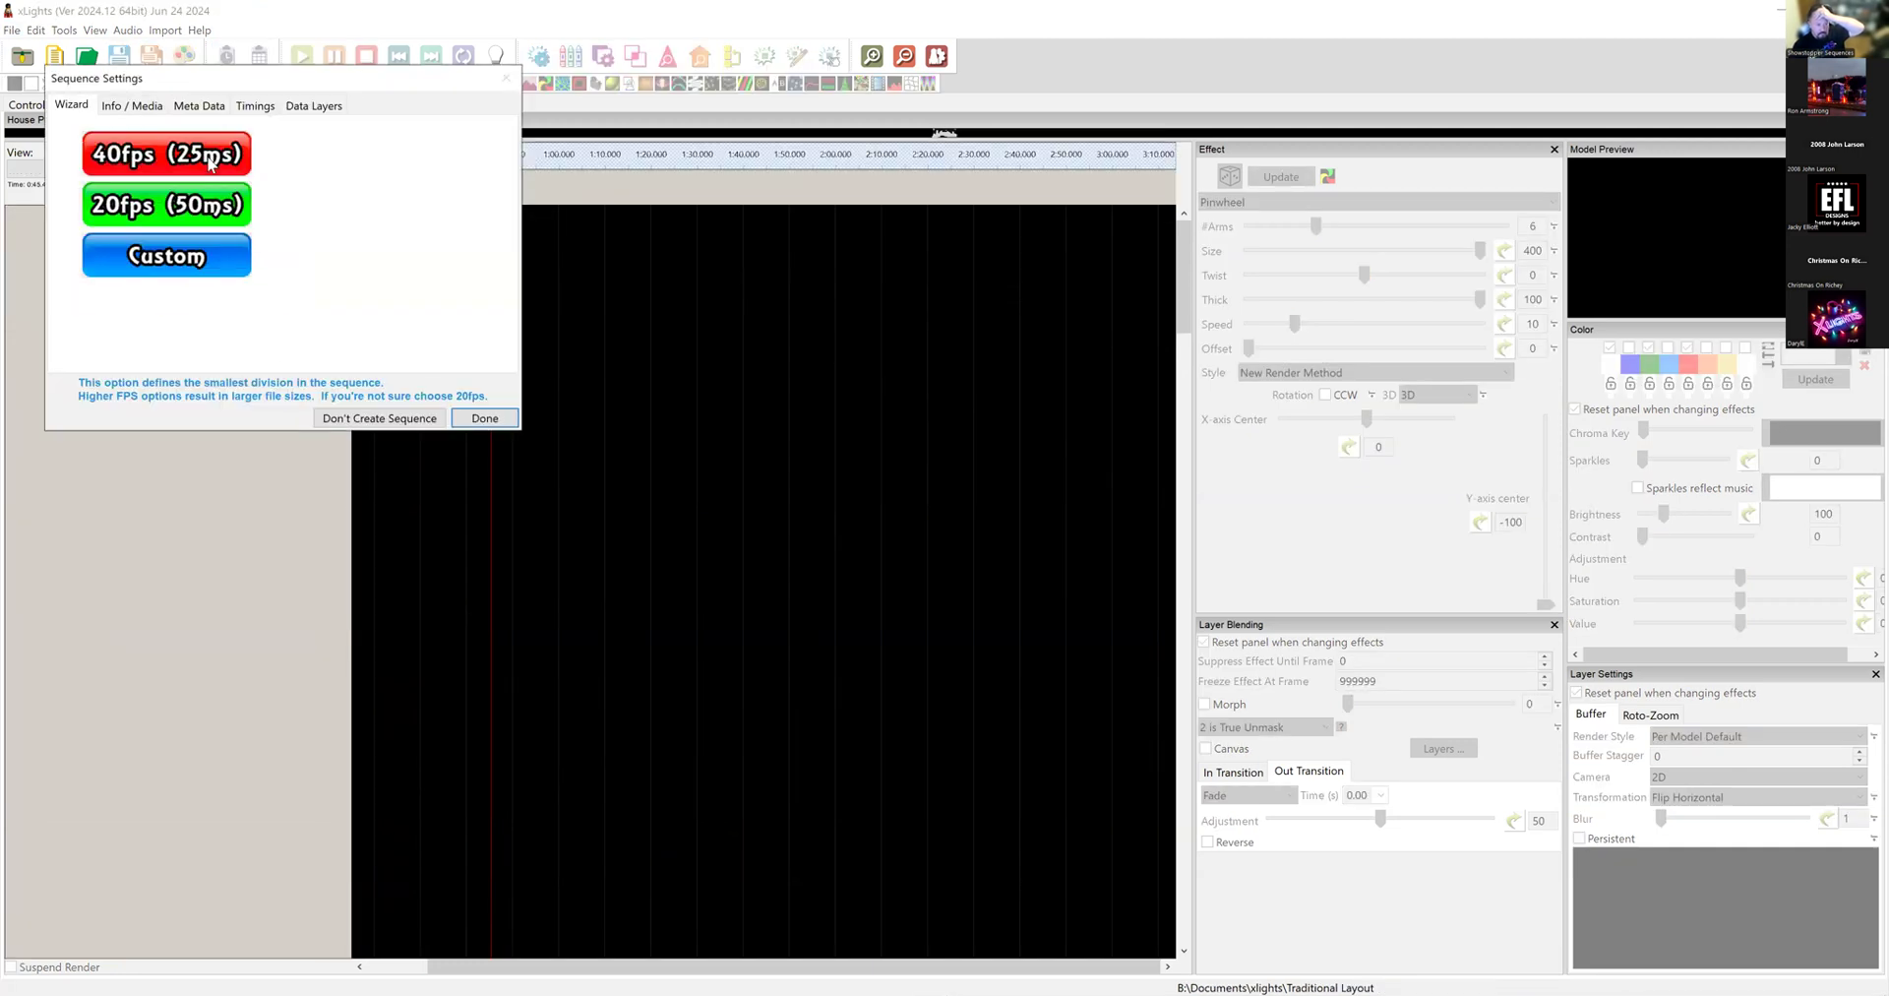
click(213, 166)
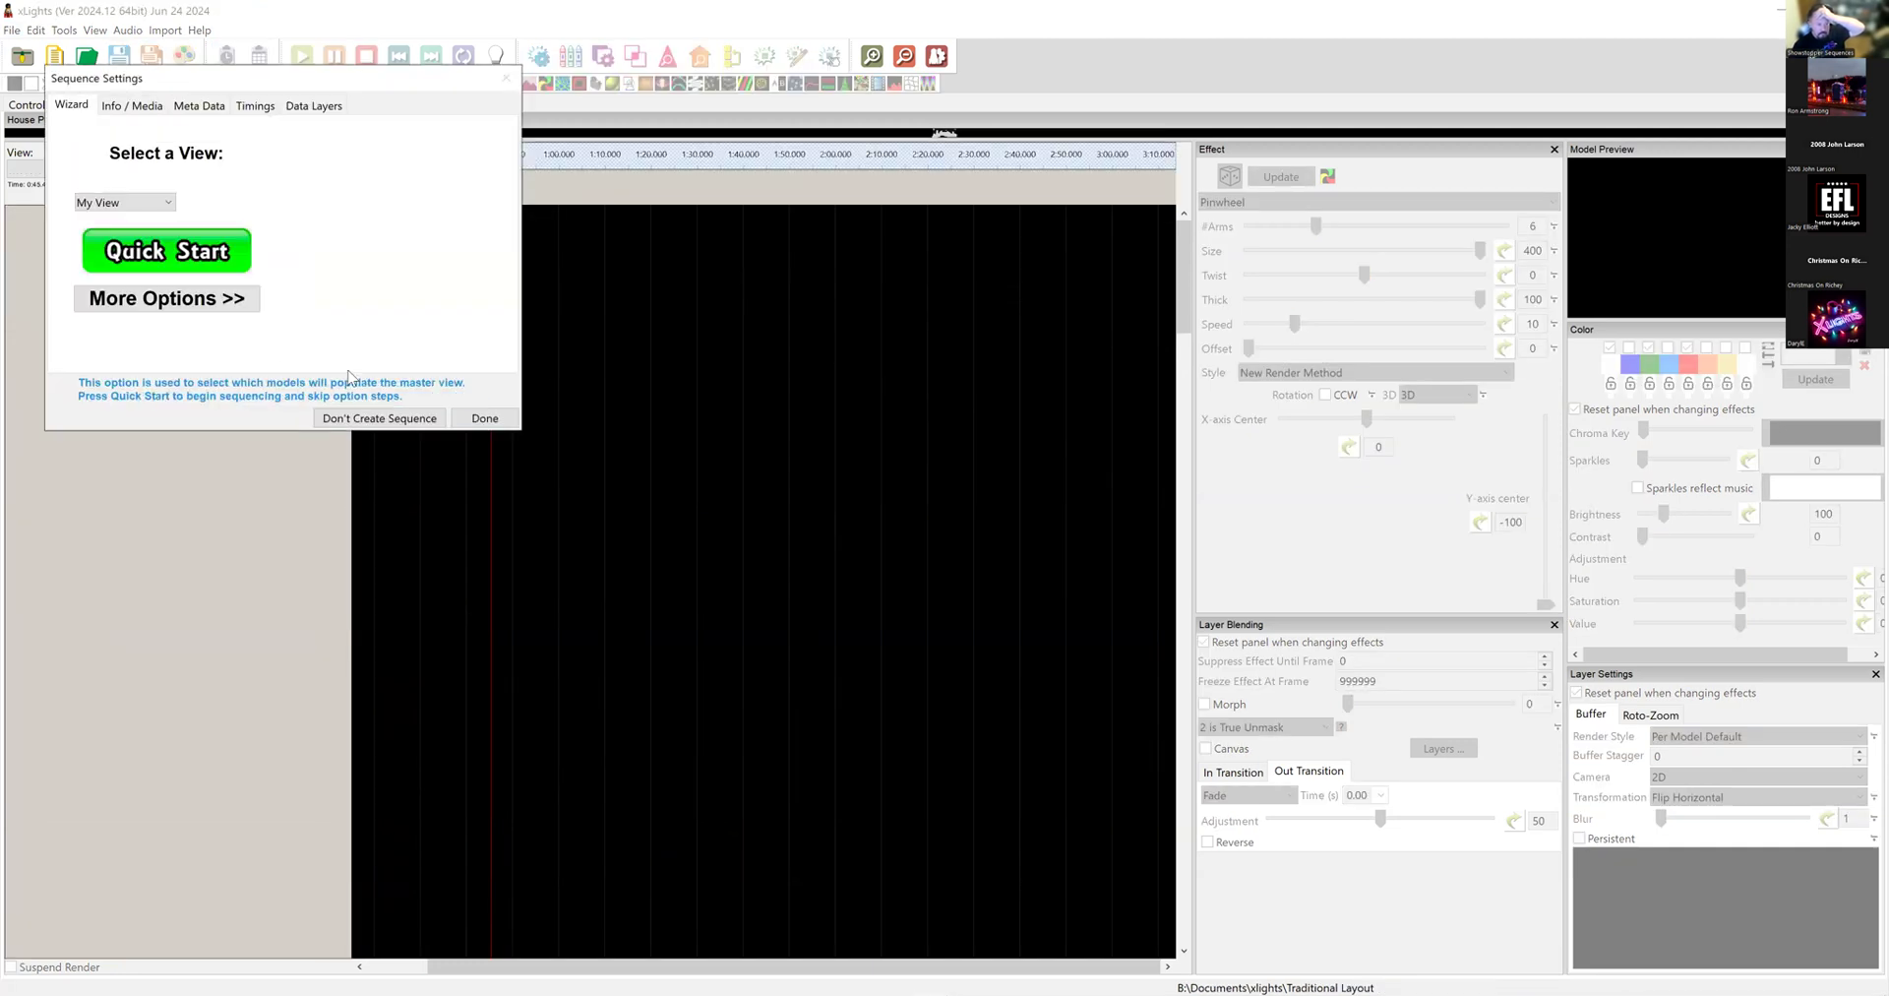
click(485, 419)
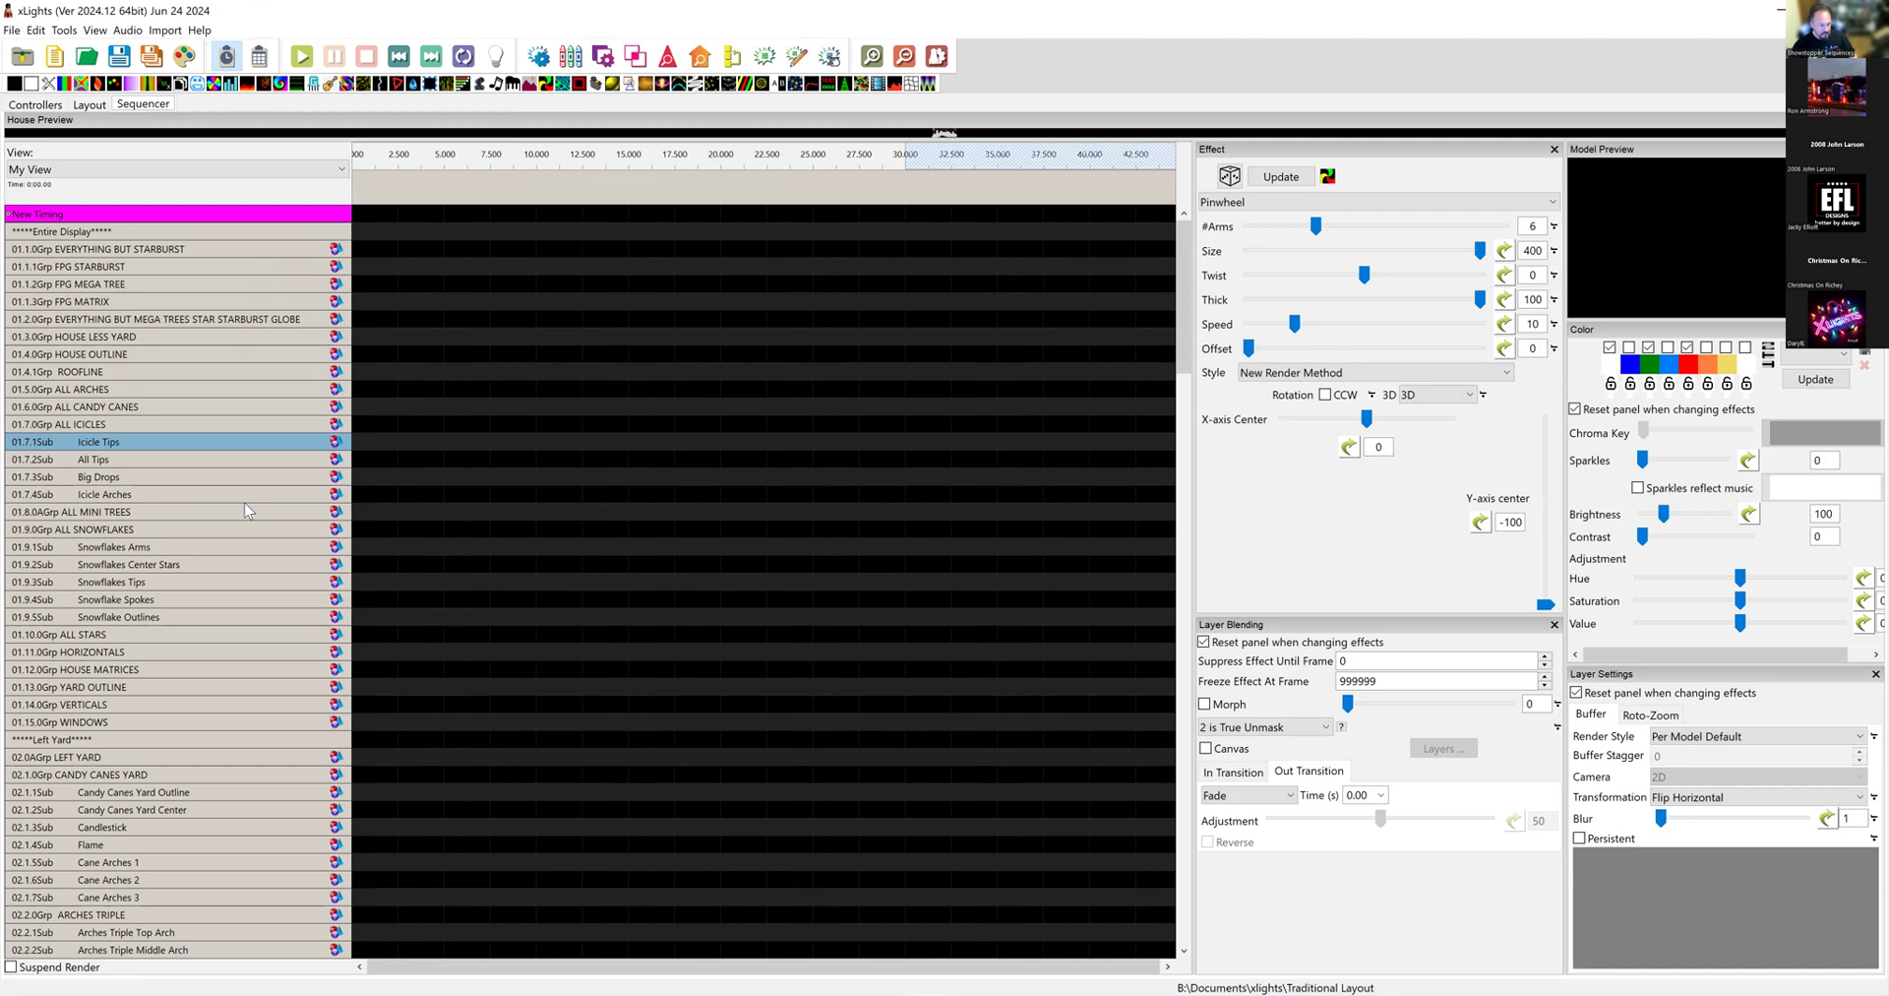
Step: Insert a layer above the existing one on the 01.5.0Grp ALL ARCHES group
scroll(271, 640, down, 2)
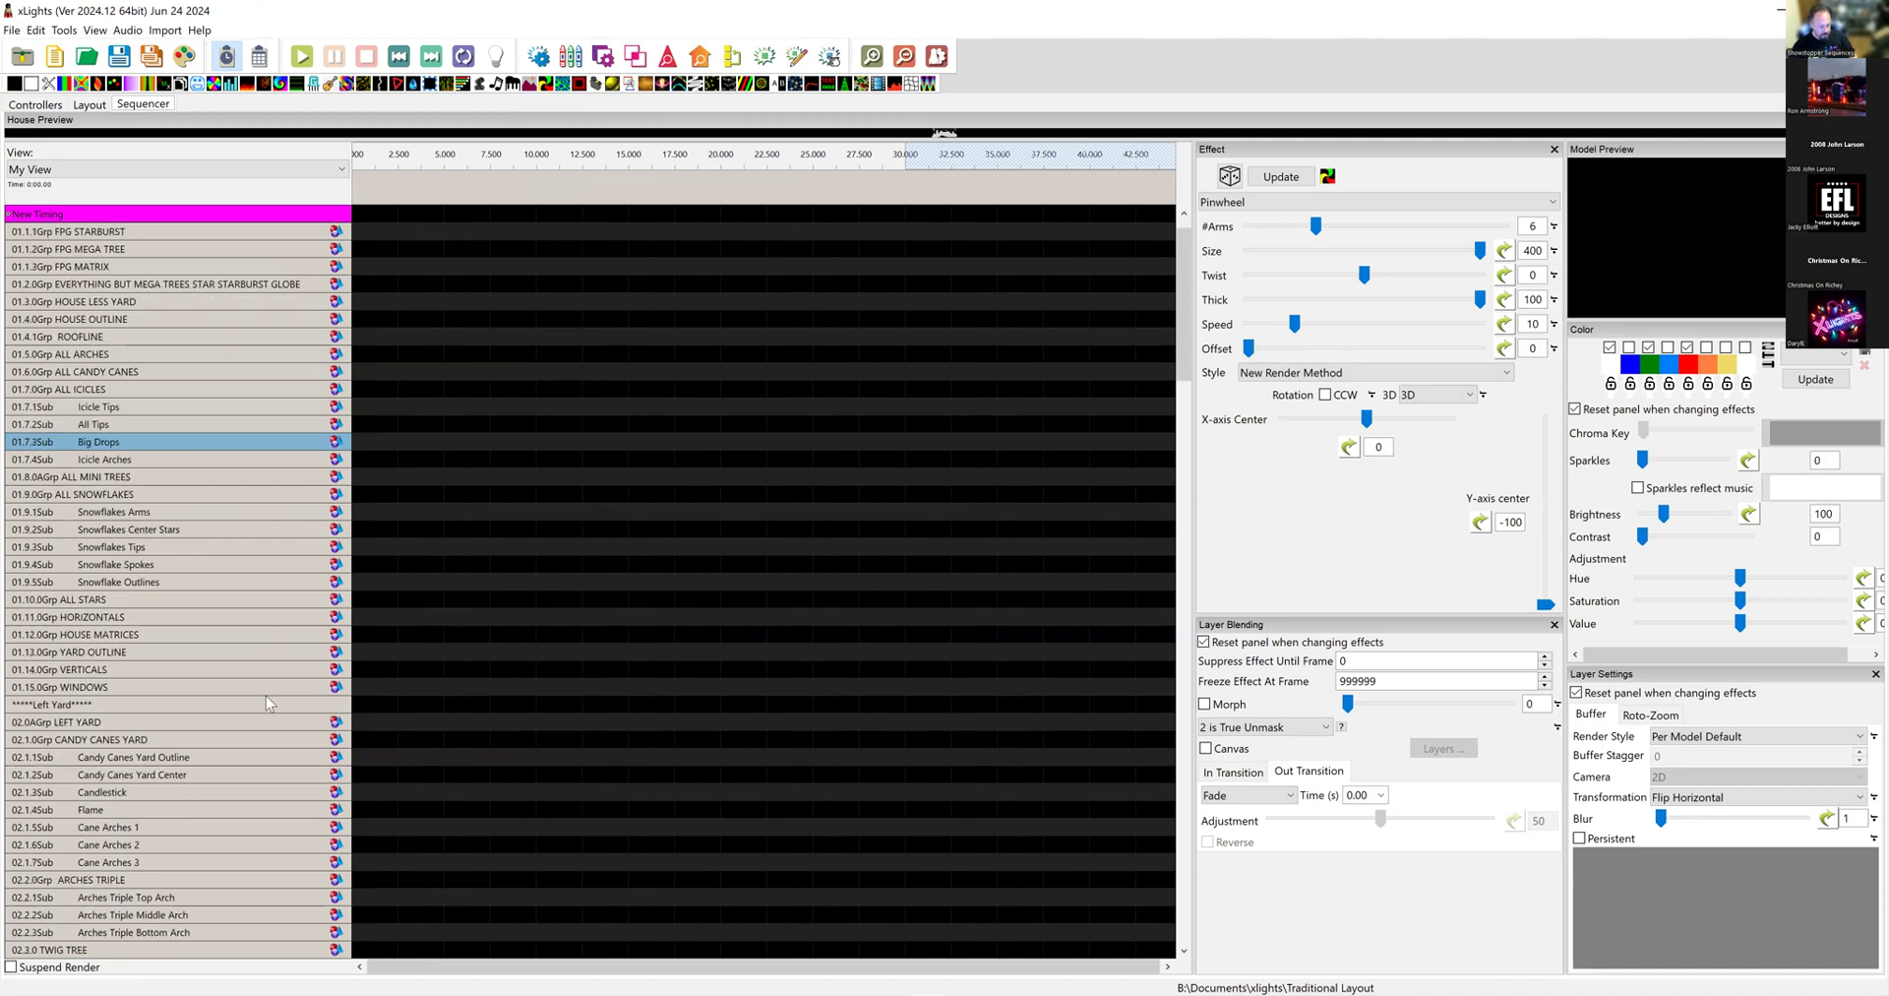
scroll(275, 682, down, 1)
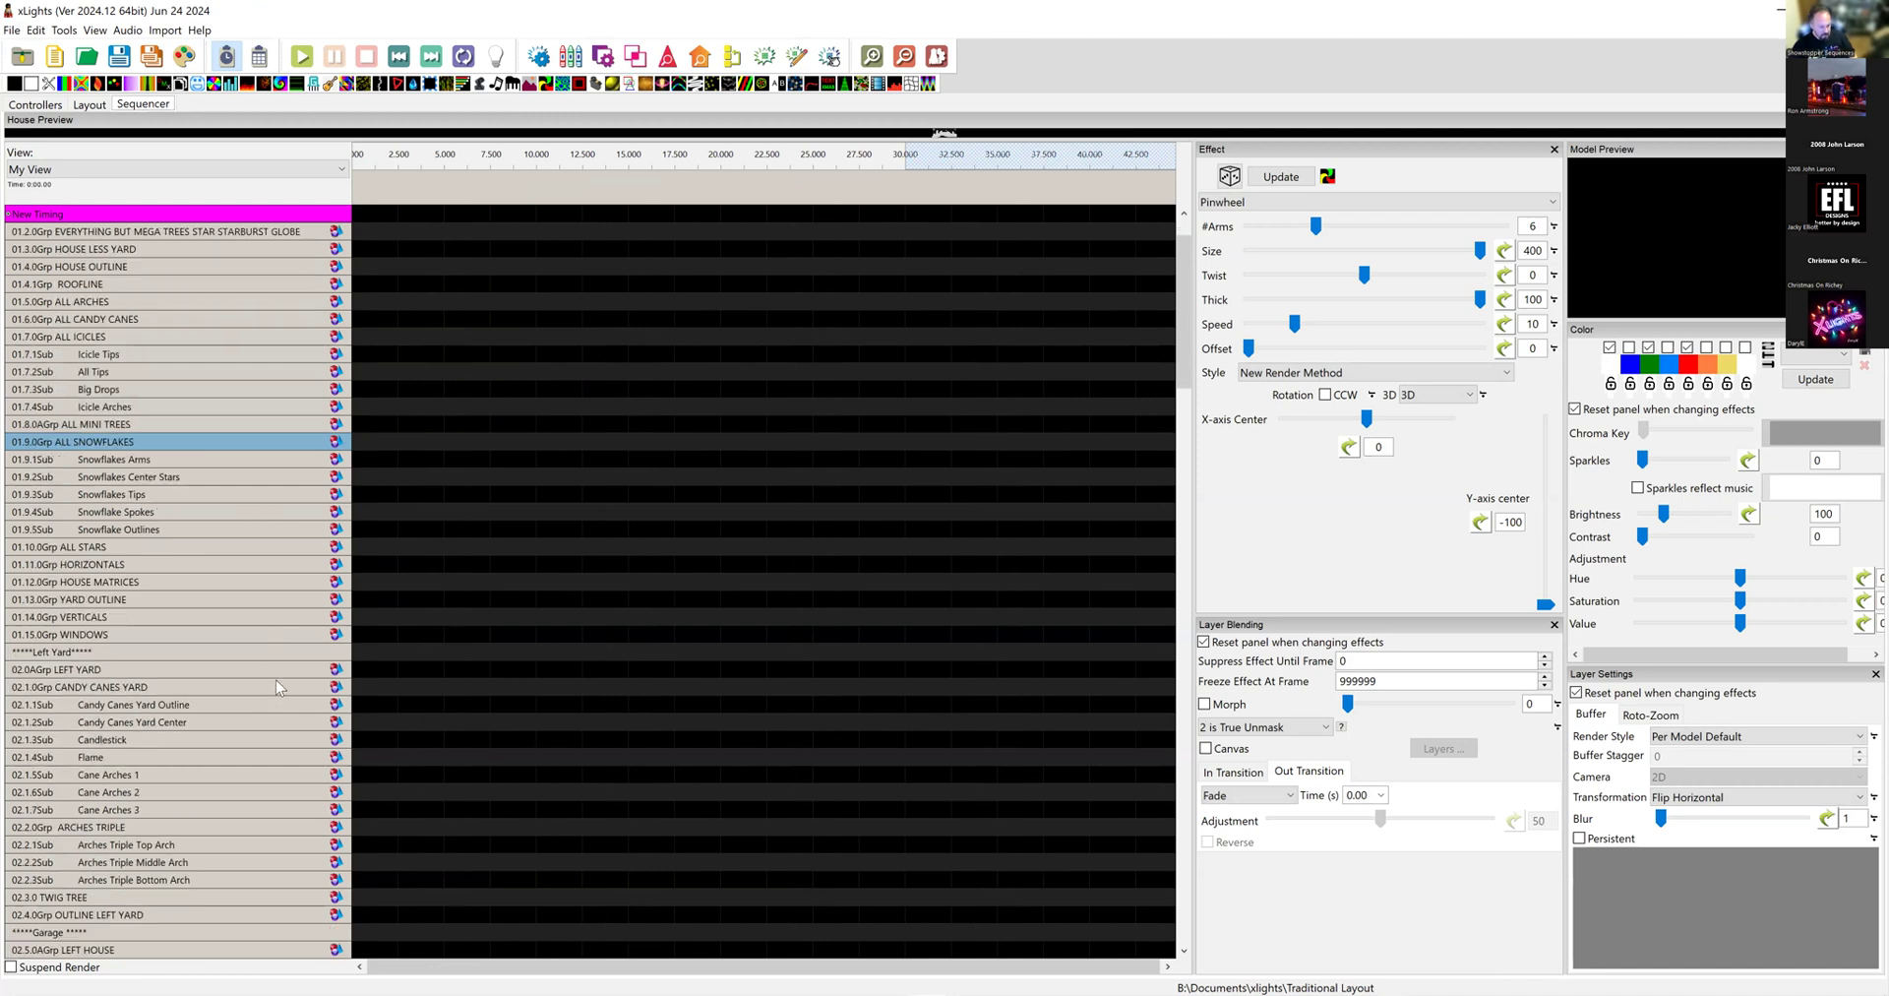
scroll(274, 518, up, 2)
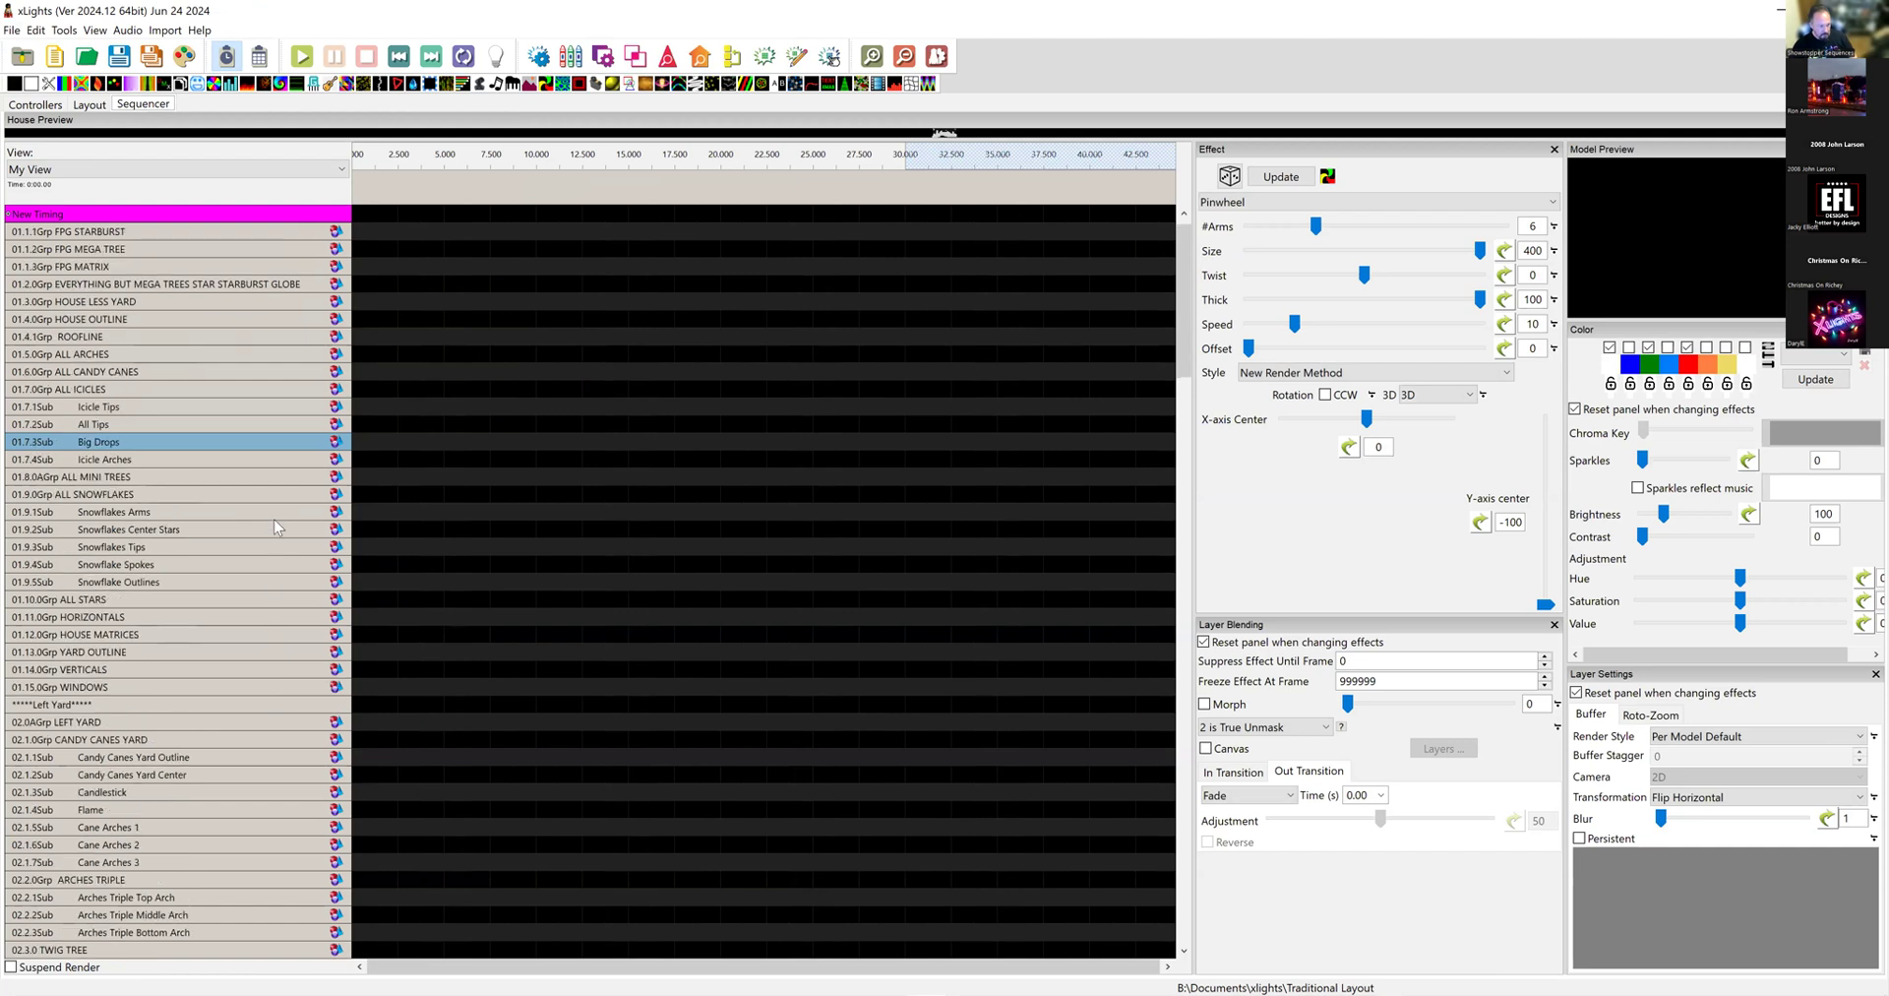
click(310, 374)
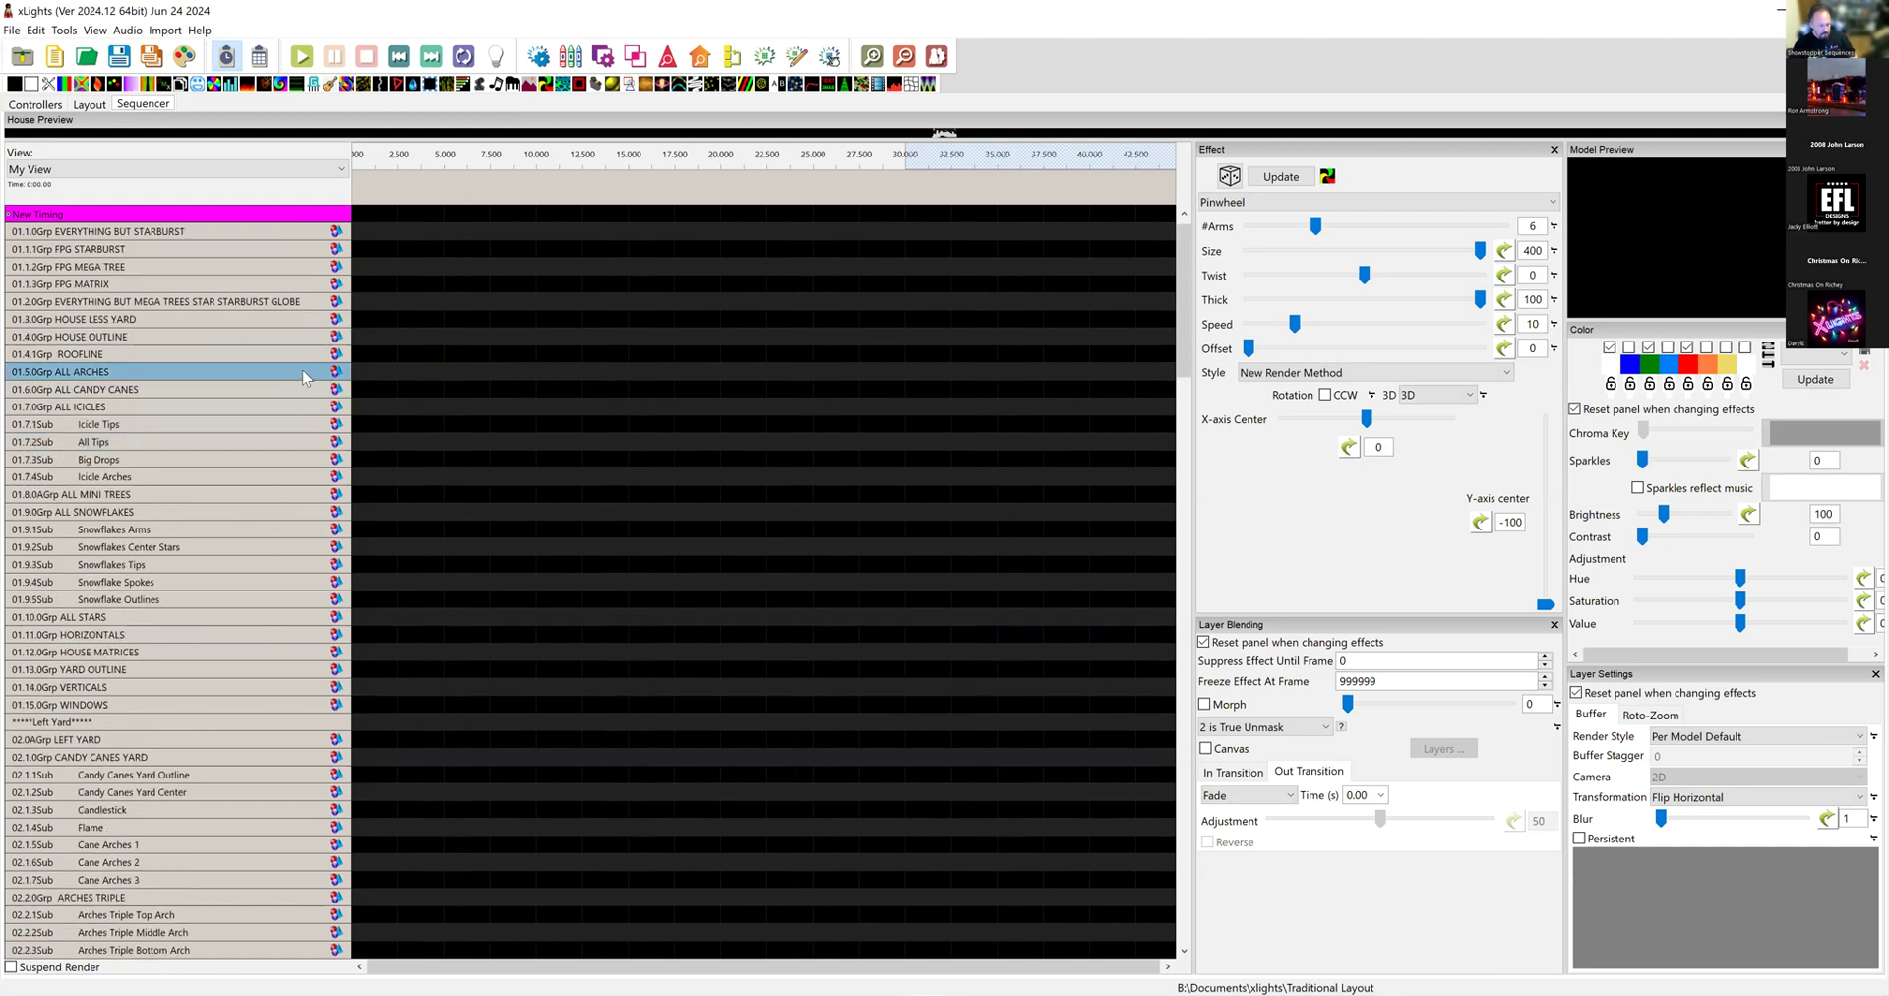
right_click(303, 372)
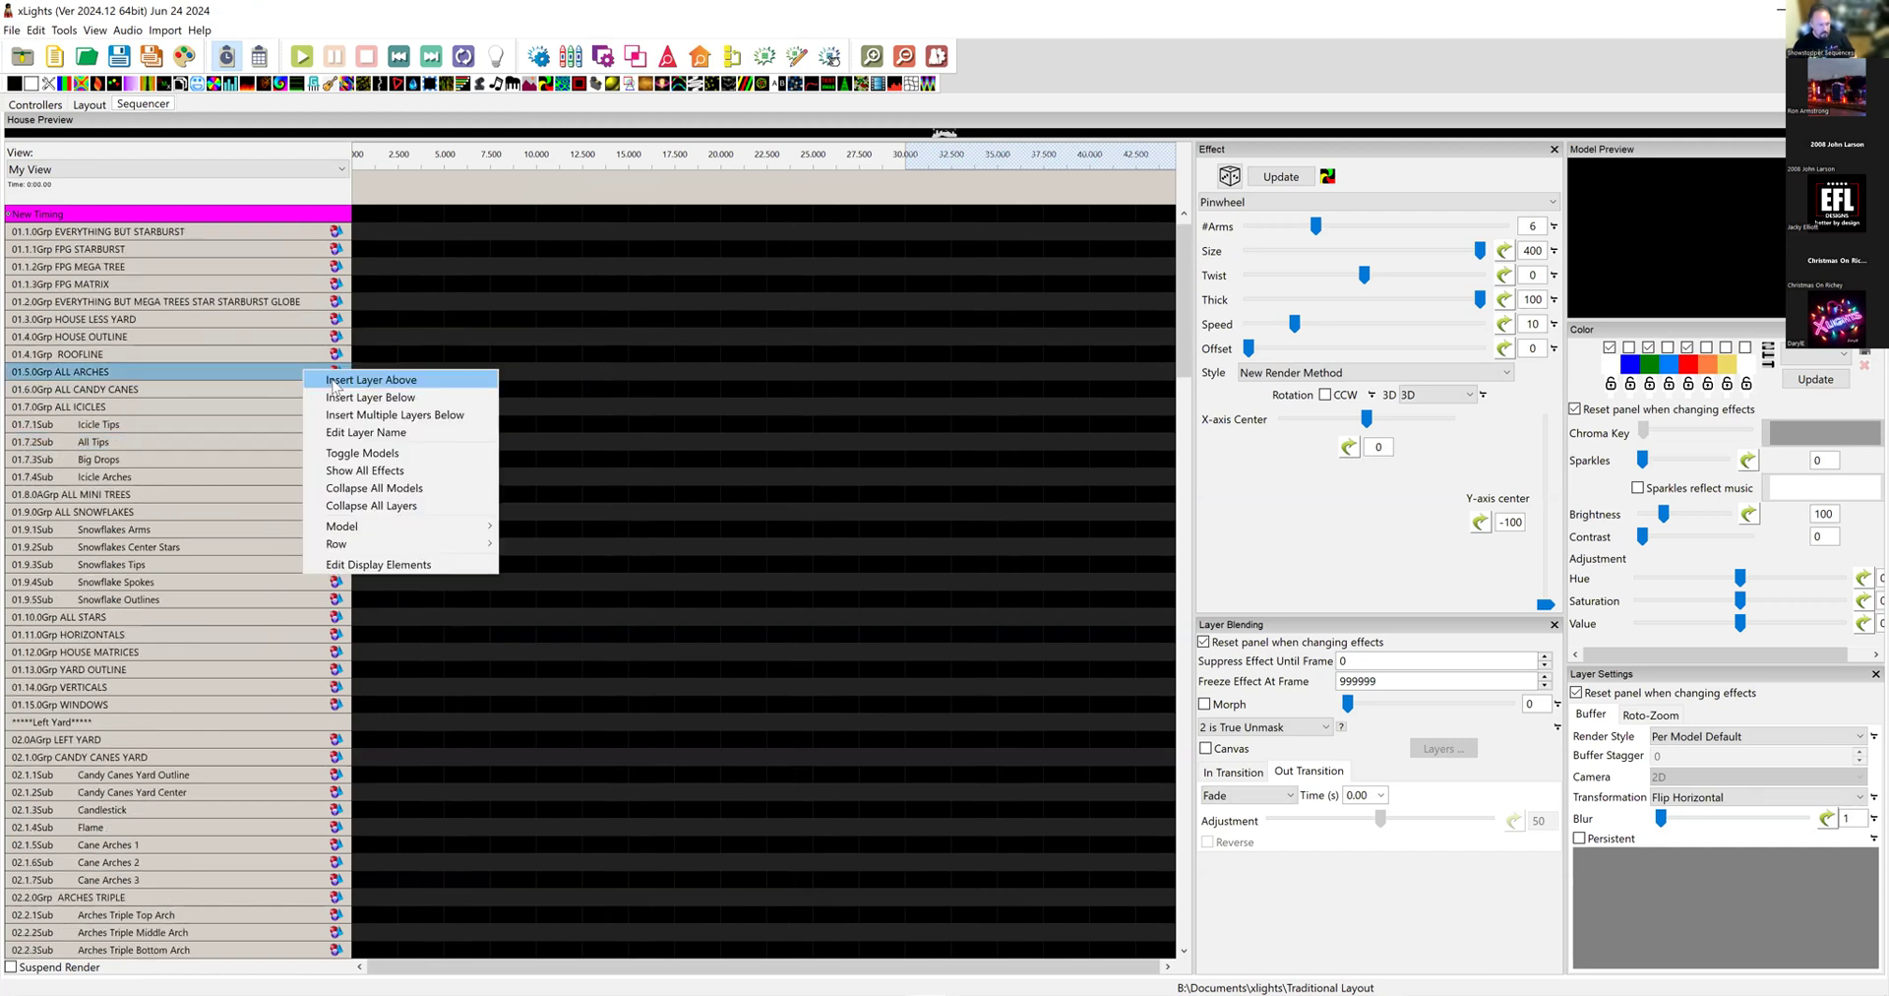
click(332, 381)
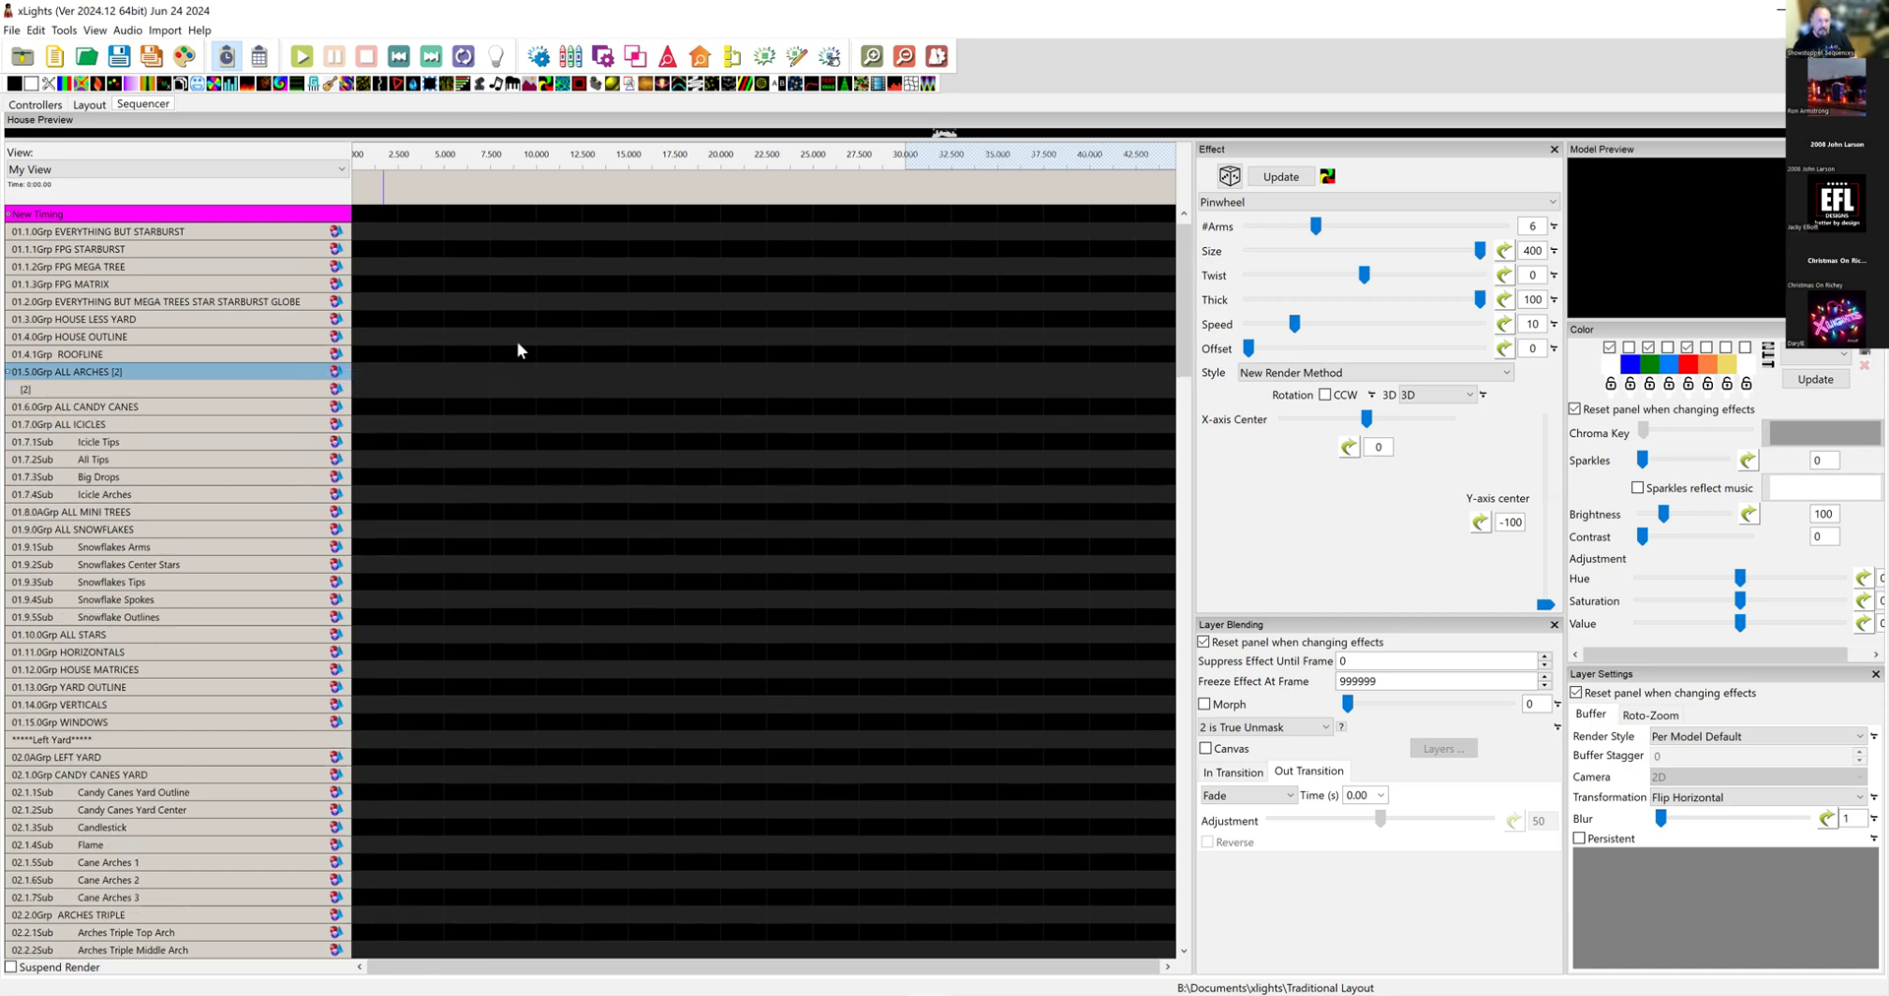
Step: Place a Single Strand effect of the Skips kind on the upper ALL ARCHES layer, spanning 0 to 29.95 seconds
click(903, 179)
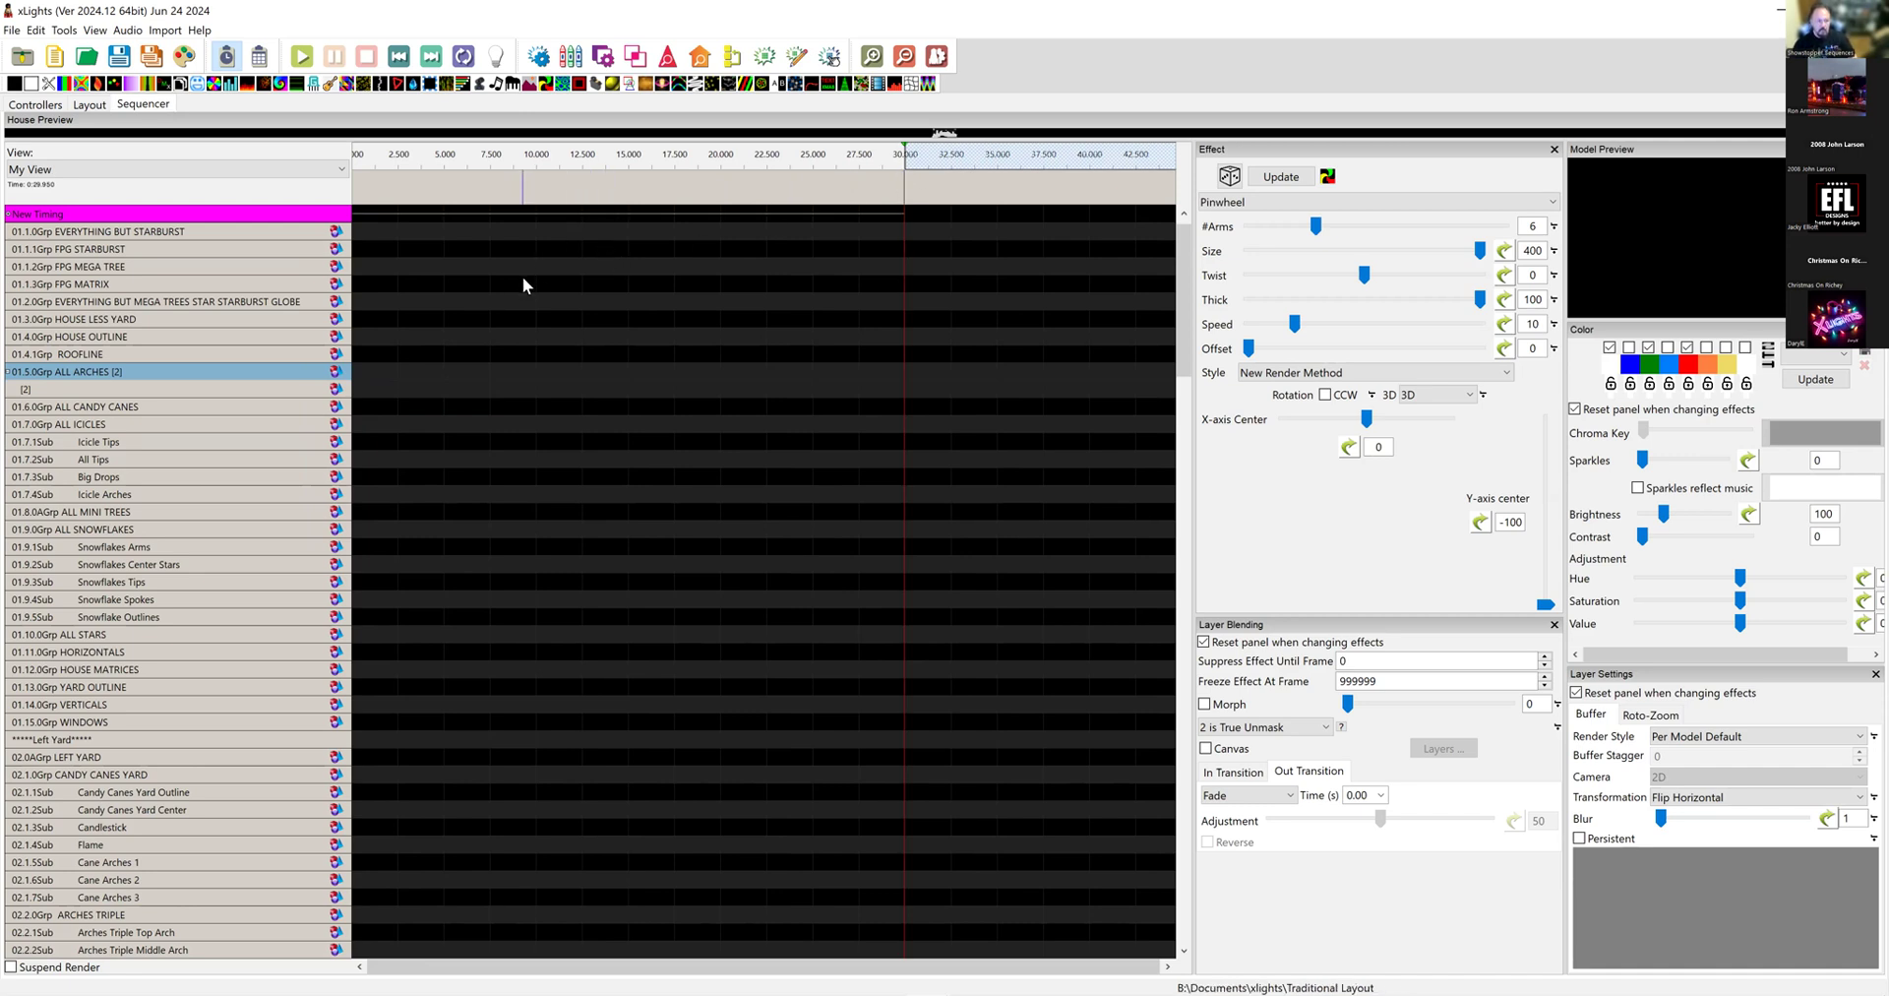
drag(682, 84, 591, 271)
mouse_move(539, 336)
mouse_down()
mouse_move(518, 384)
mouse_move(556, 354)
mouse_up()
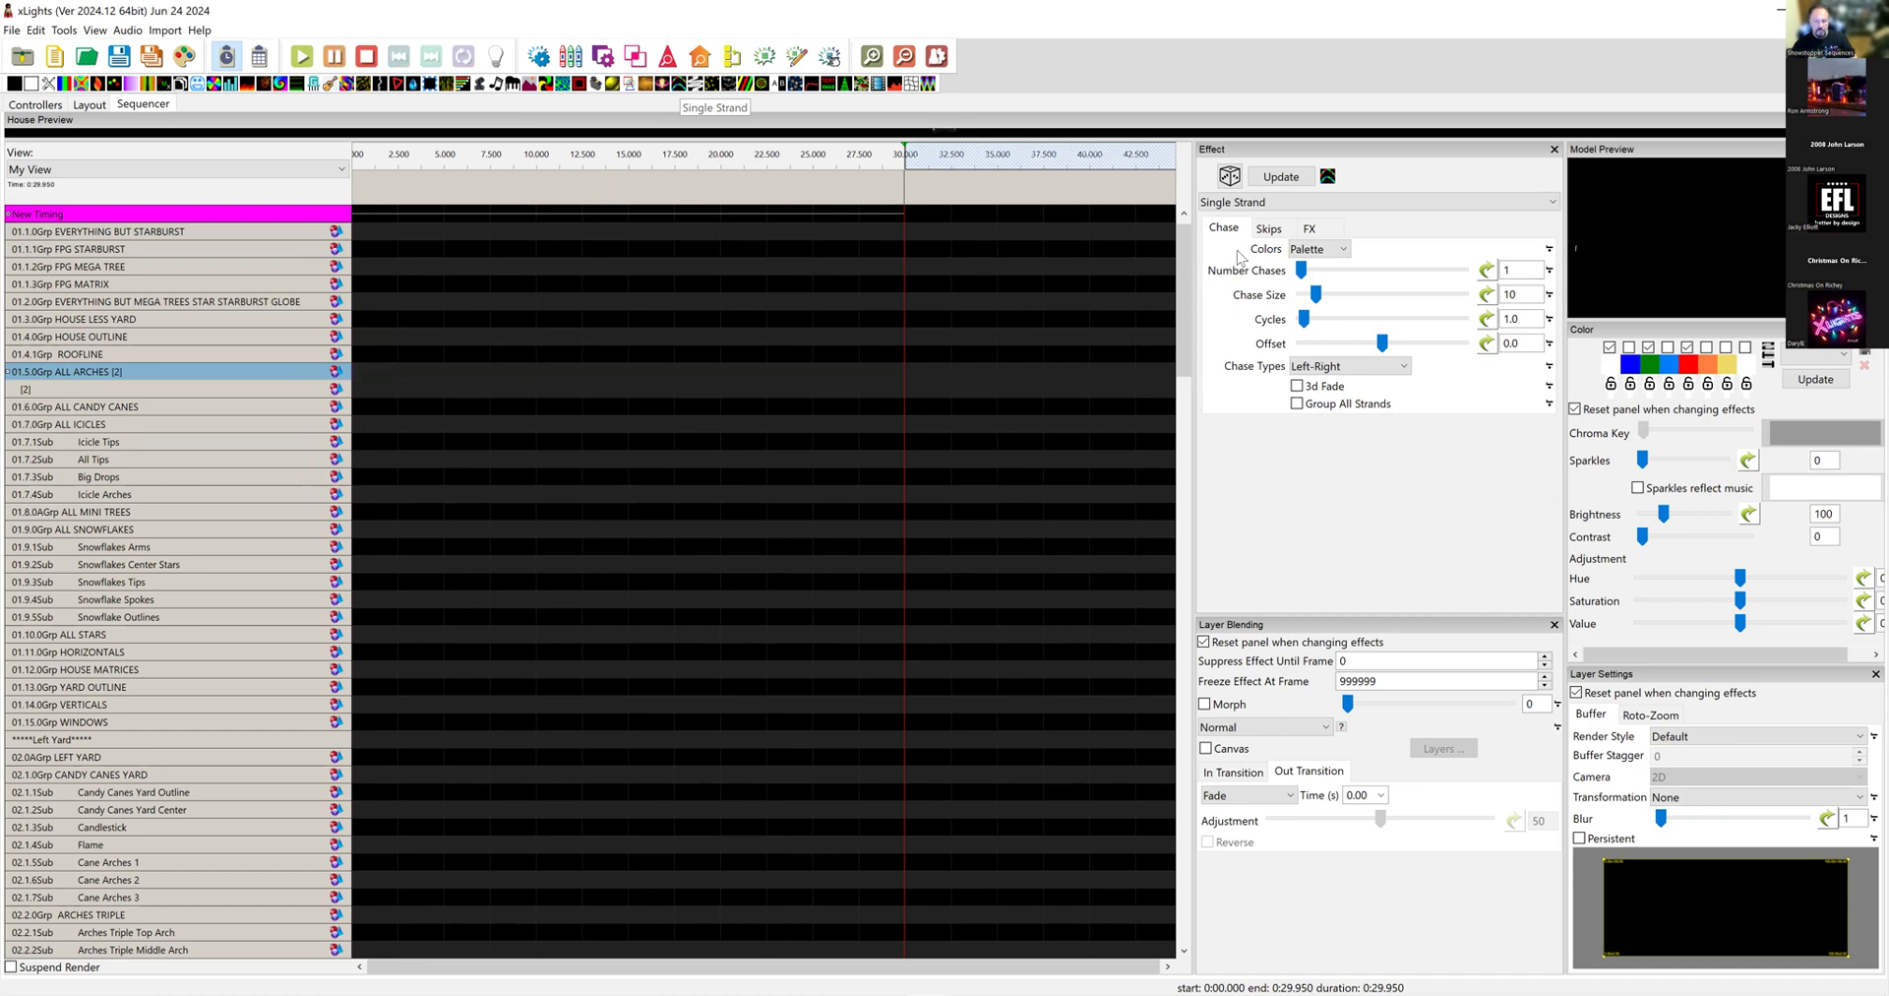
click(1262, 232)
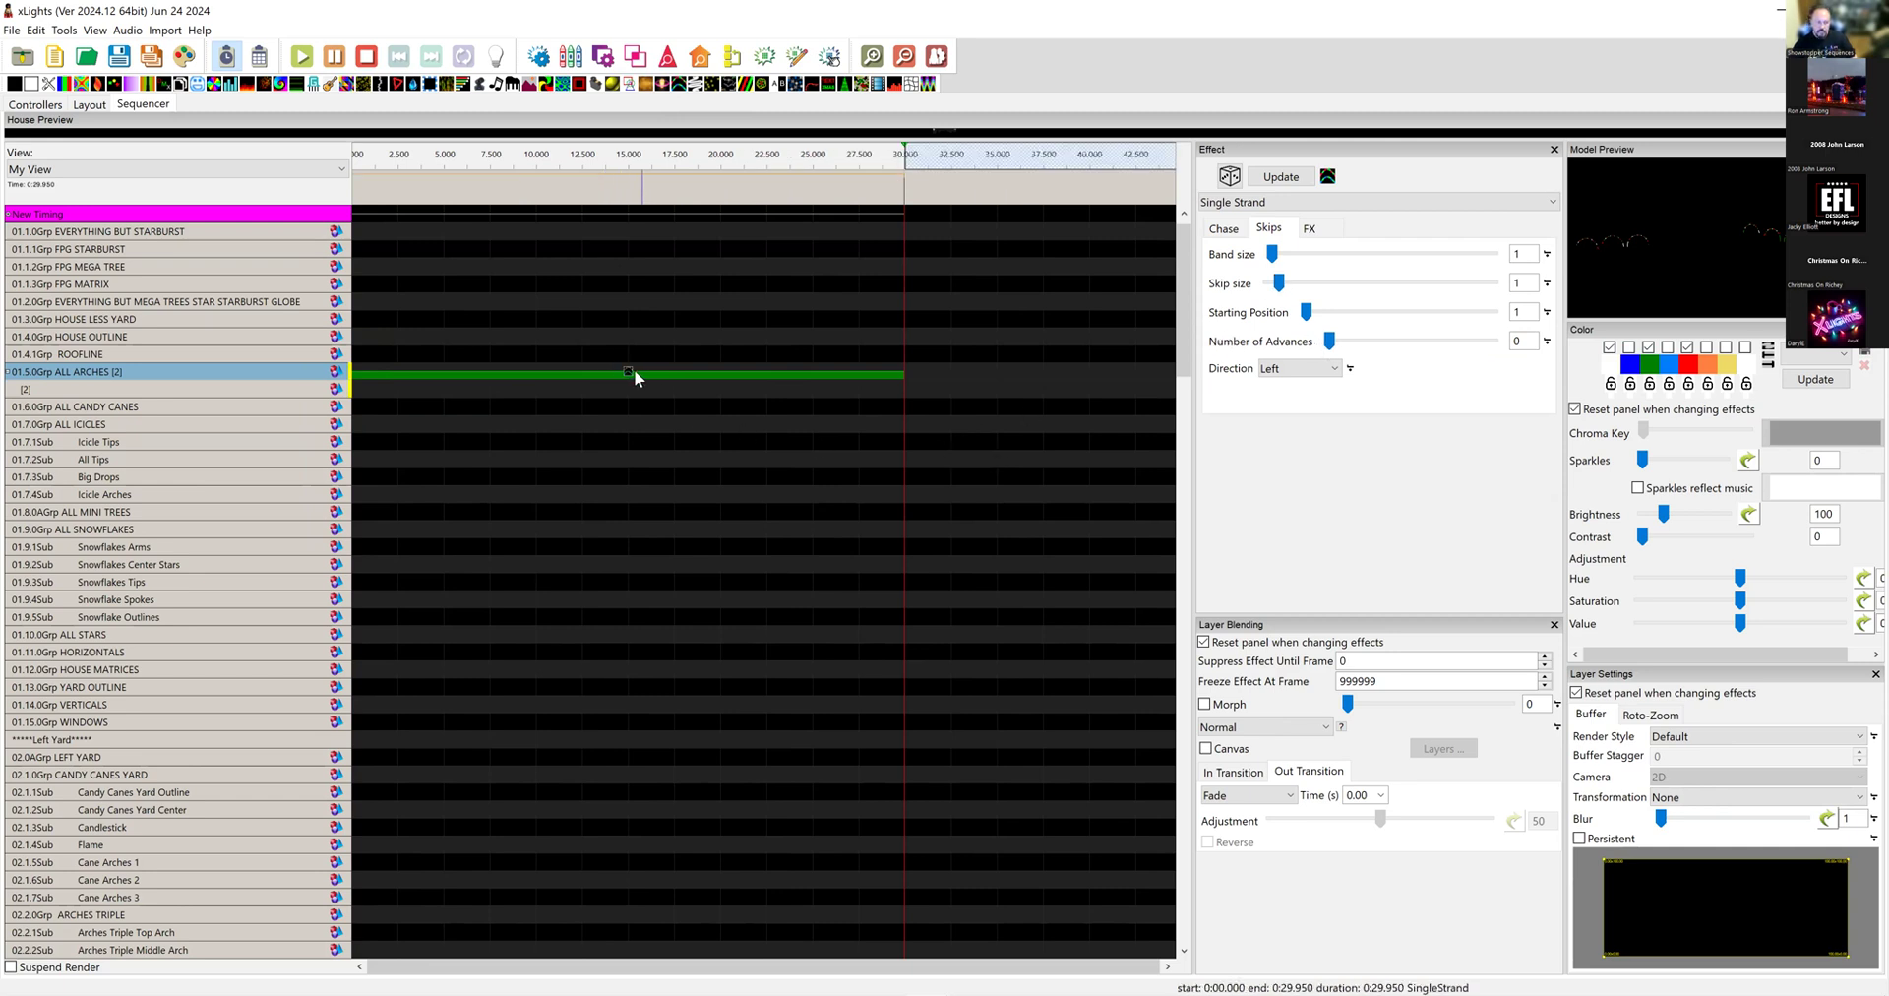
Step: Add a Metronome timing track with a 250 ms interval to the sequence
right_click(328, 217)
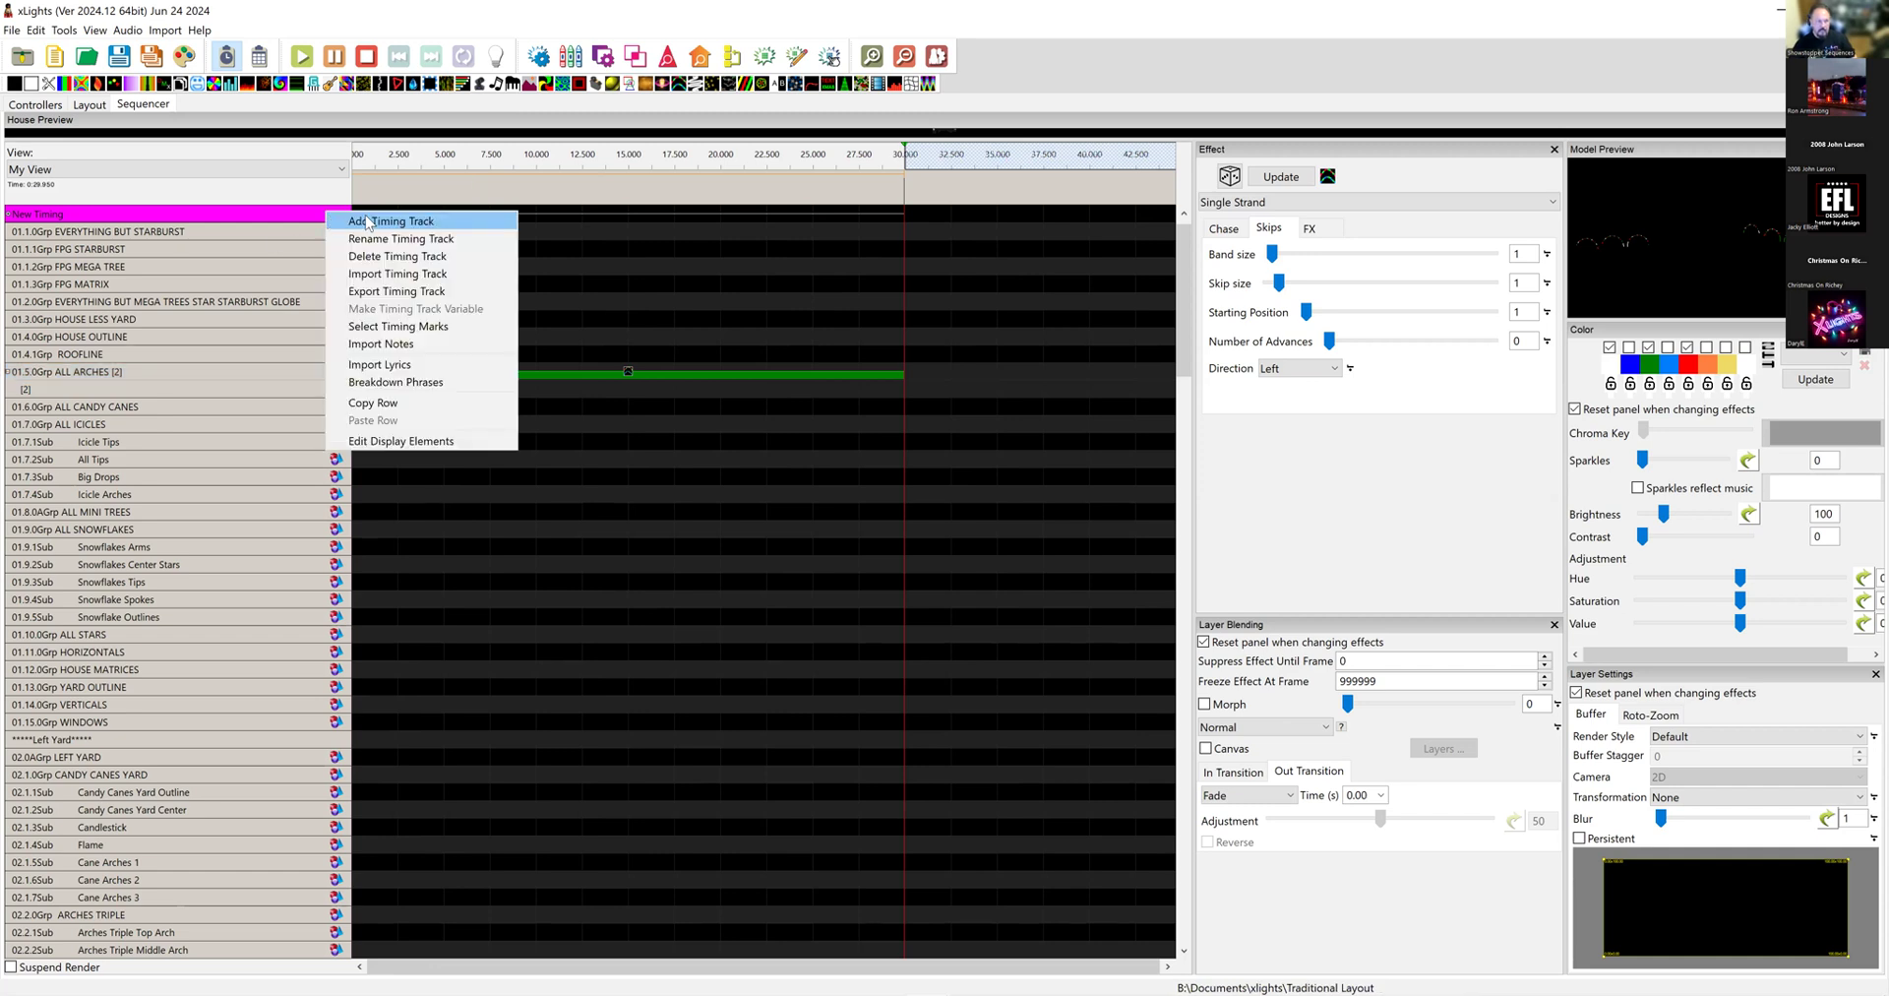
click(370, 221)
click(328, 236)
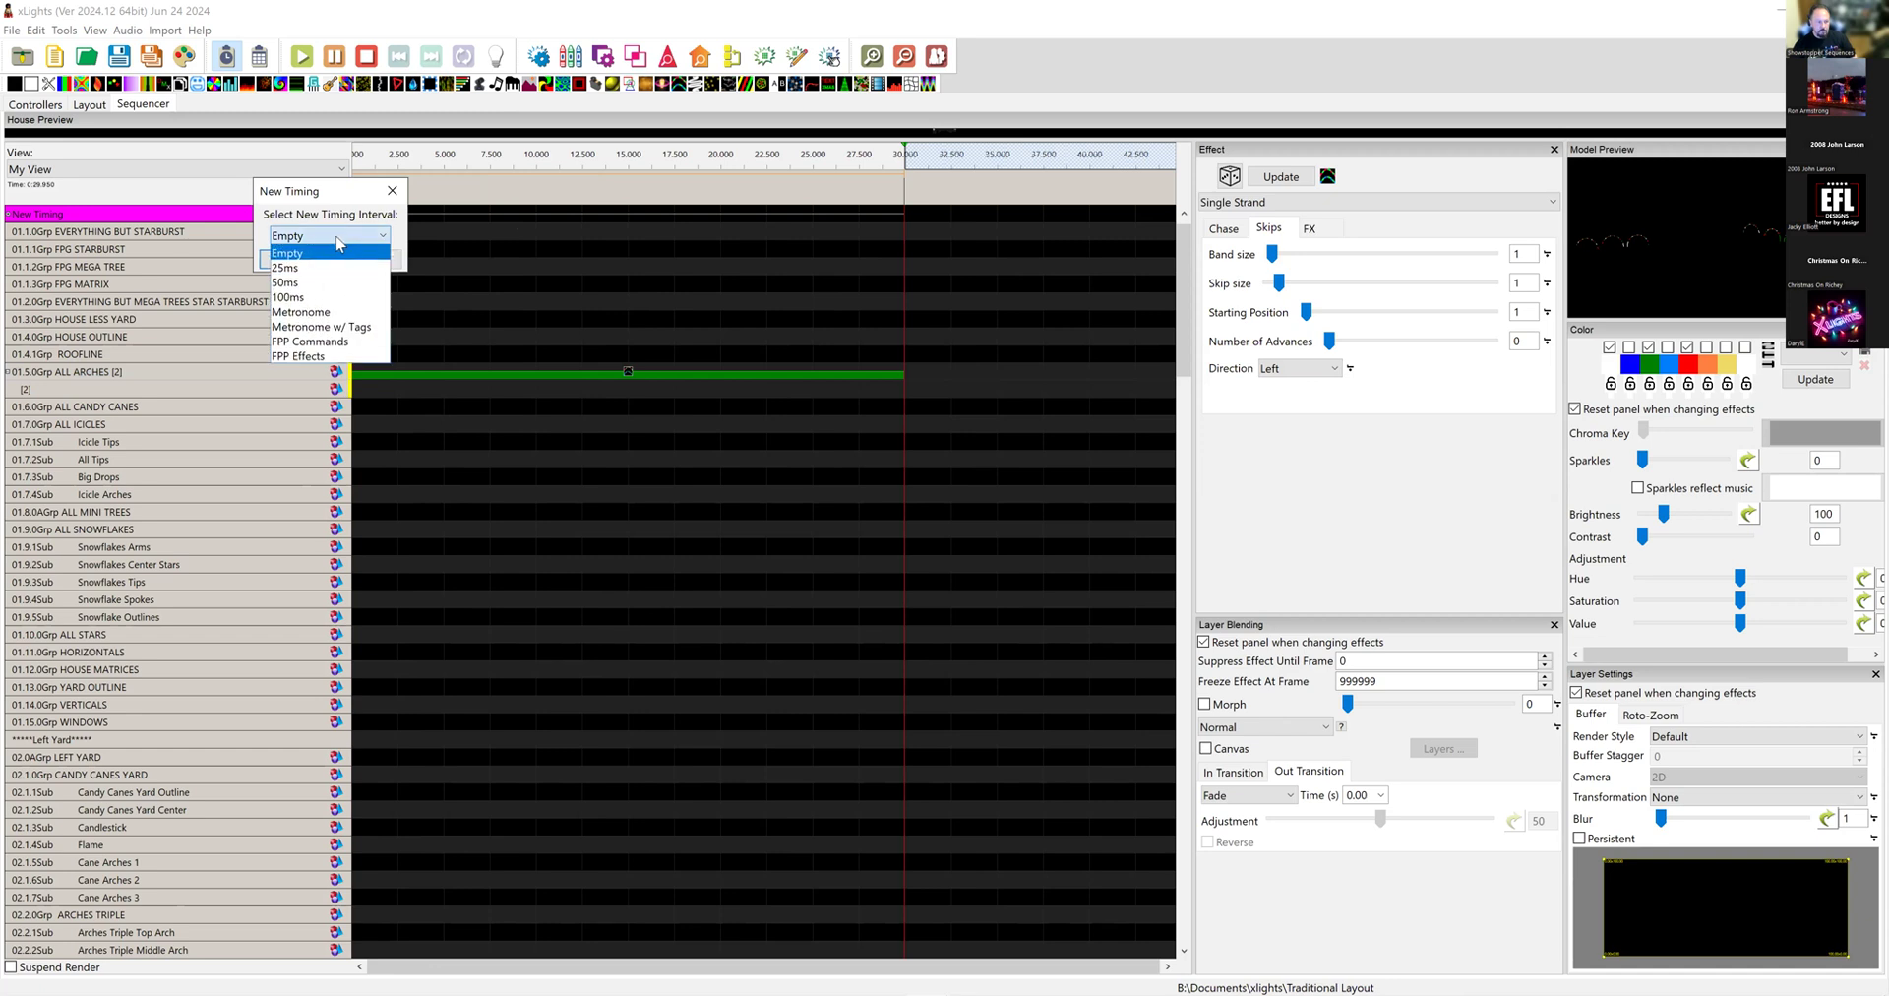
click(324, 312)
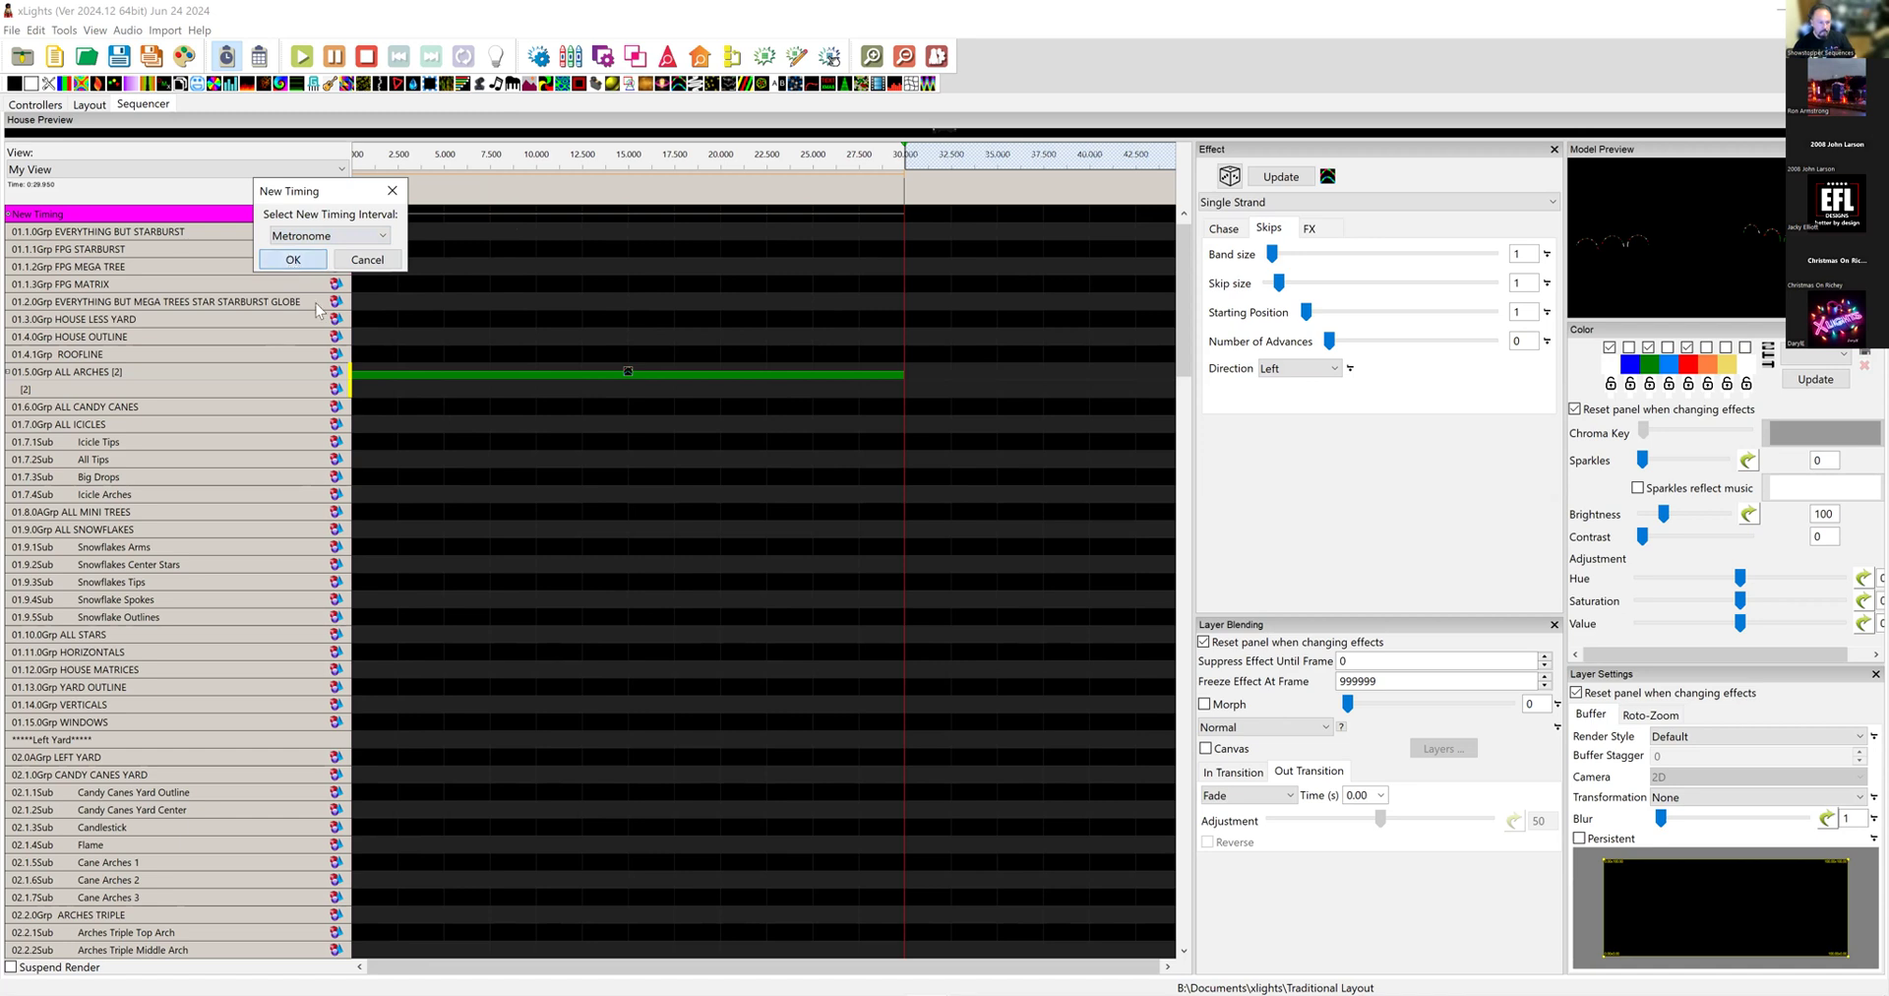
click(293, 260)
click(264, 301)
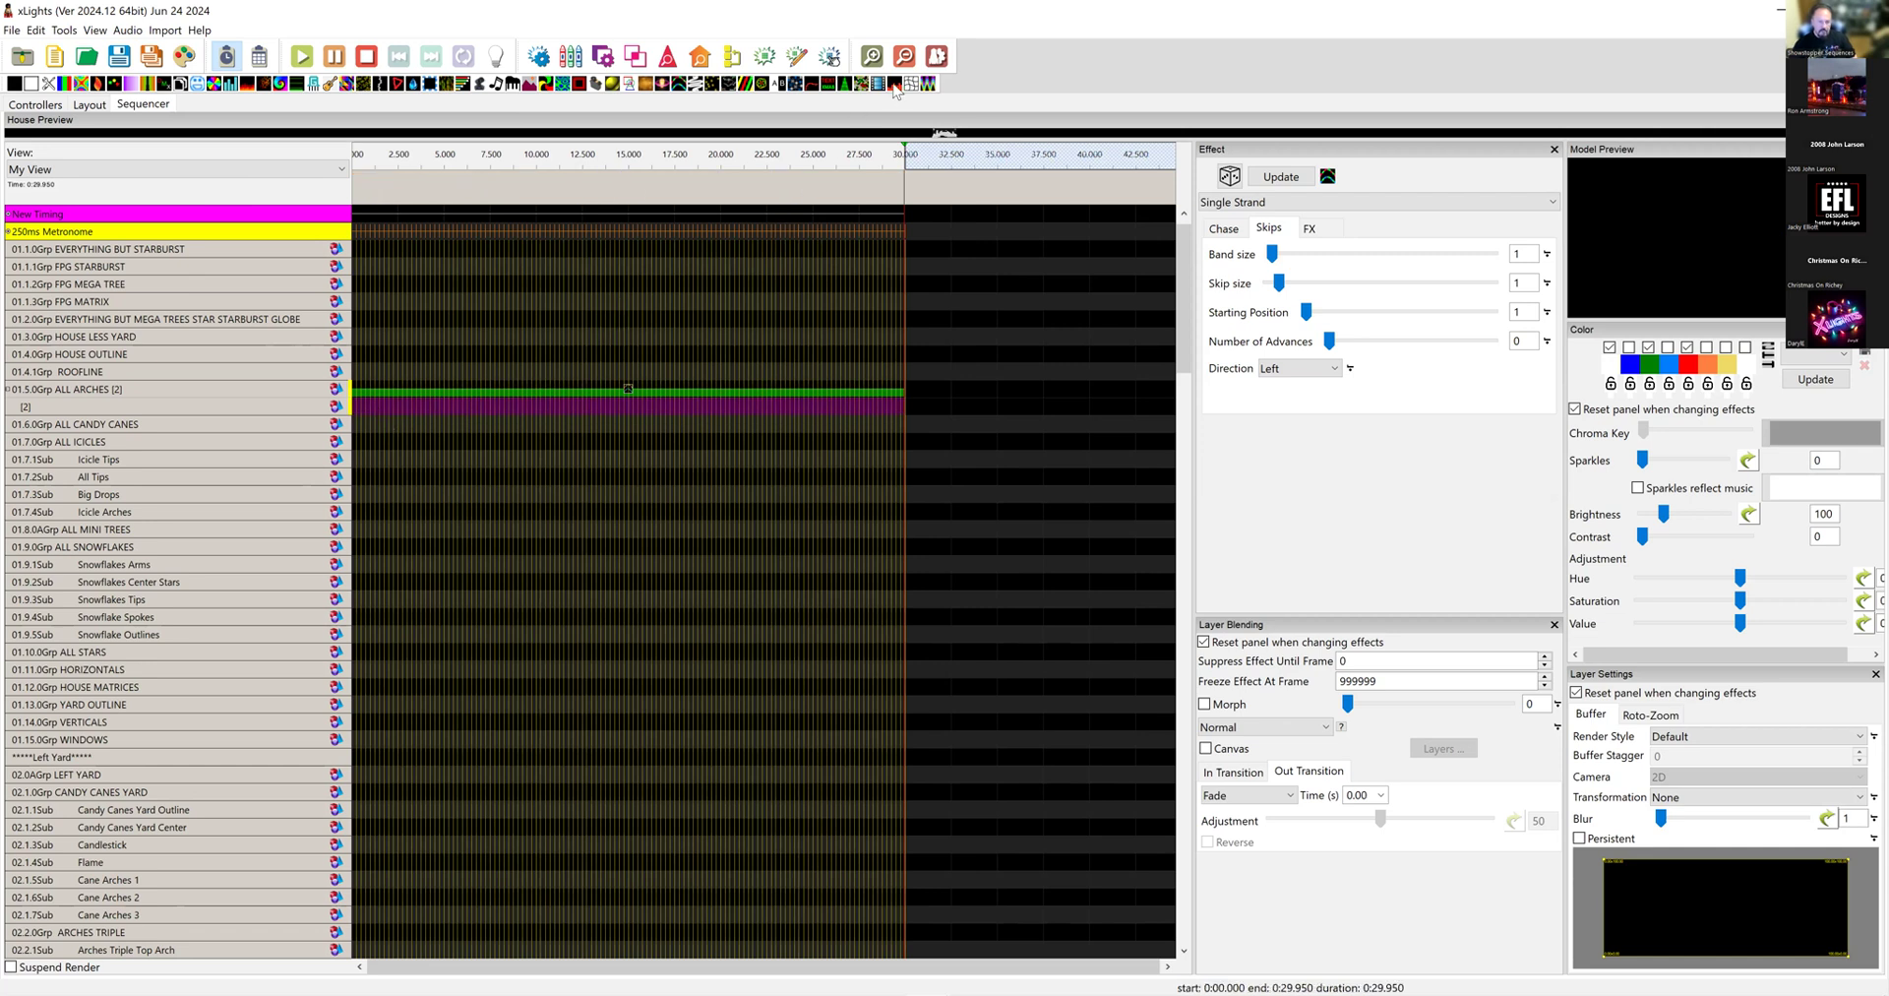
Step: Place a VU Meter effect on ALL ARCHES layer 2 beneath the Single Strand effect and set its type to Timing Event Pulse Color
drag(895, 86, 395, 406)
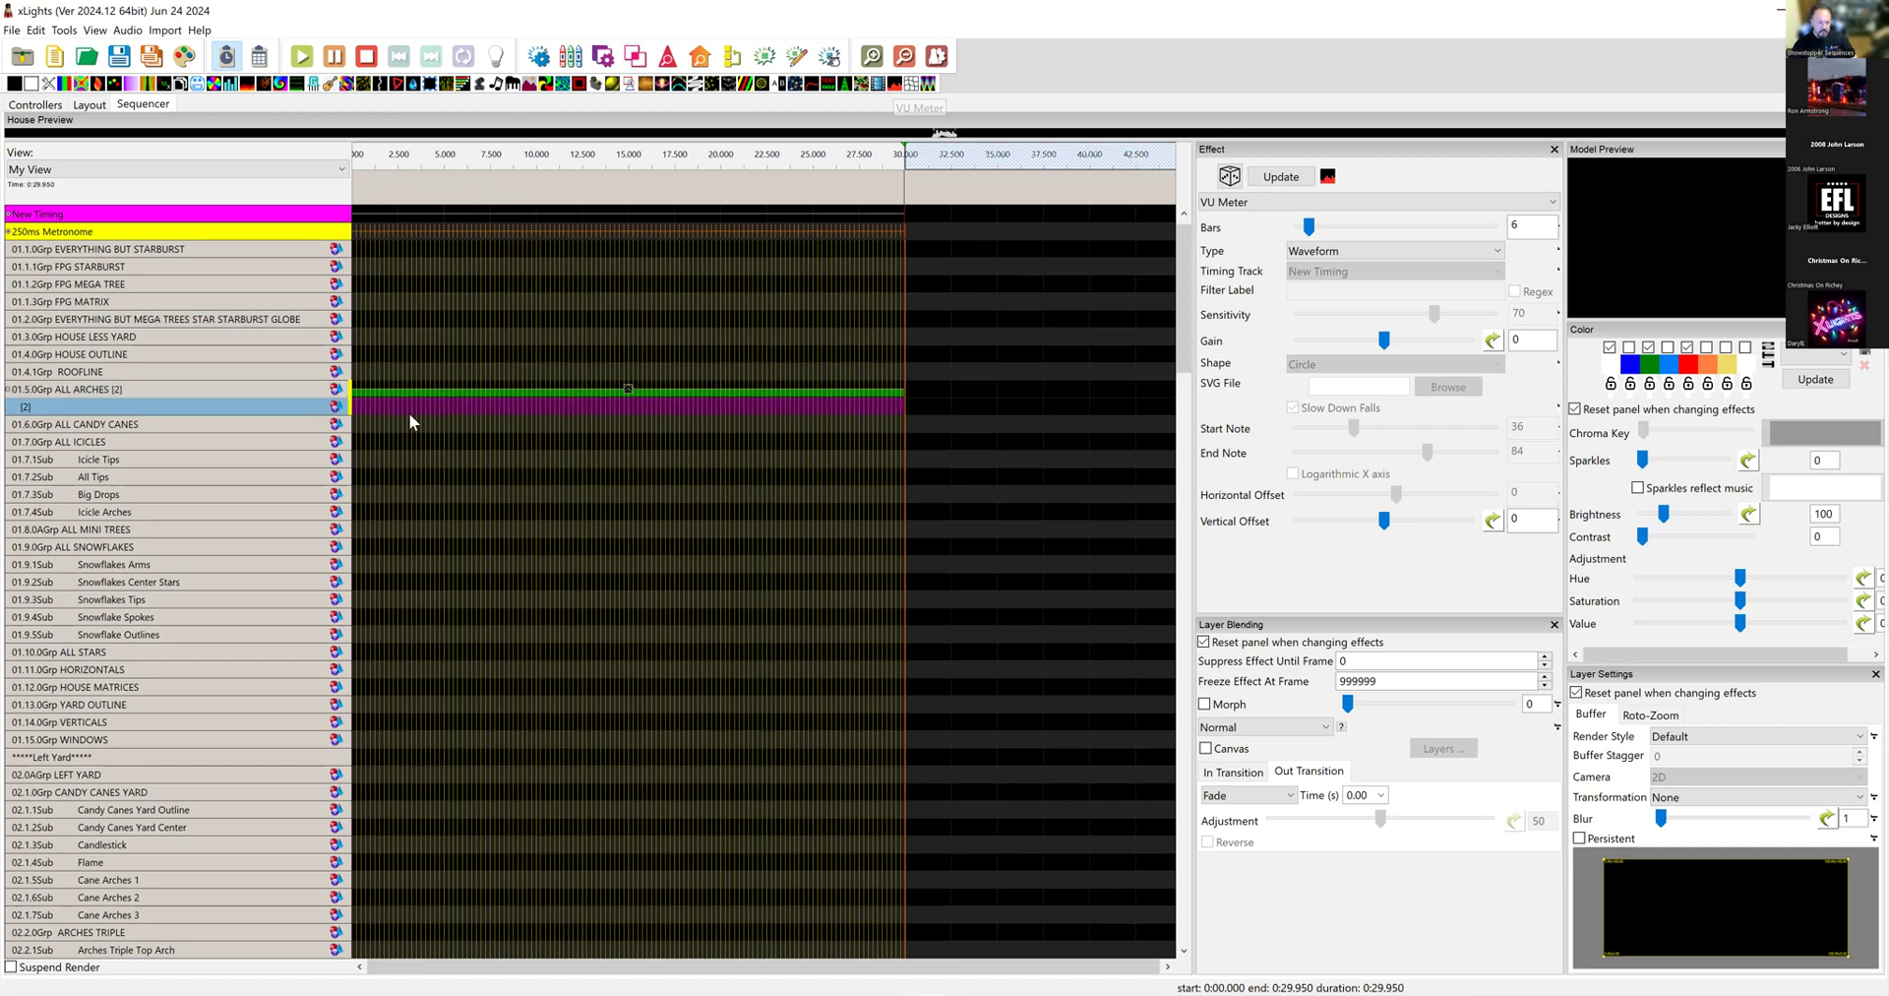
click(628, 411)
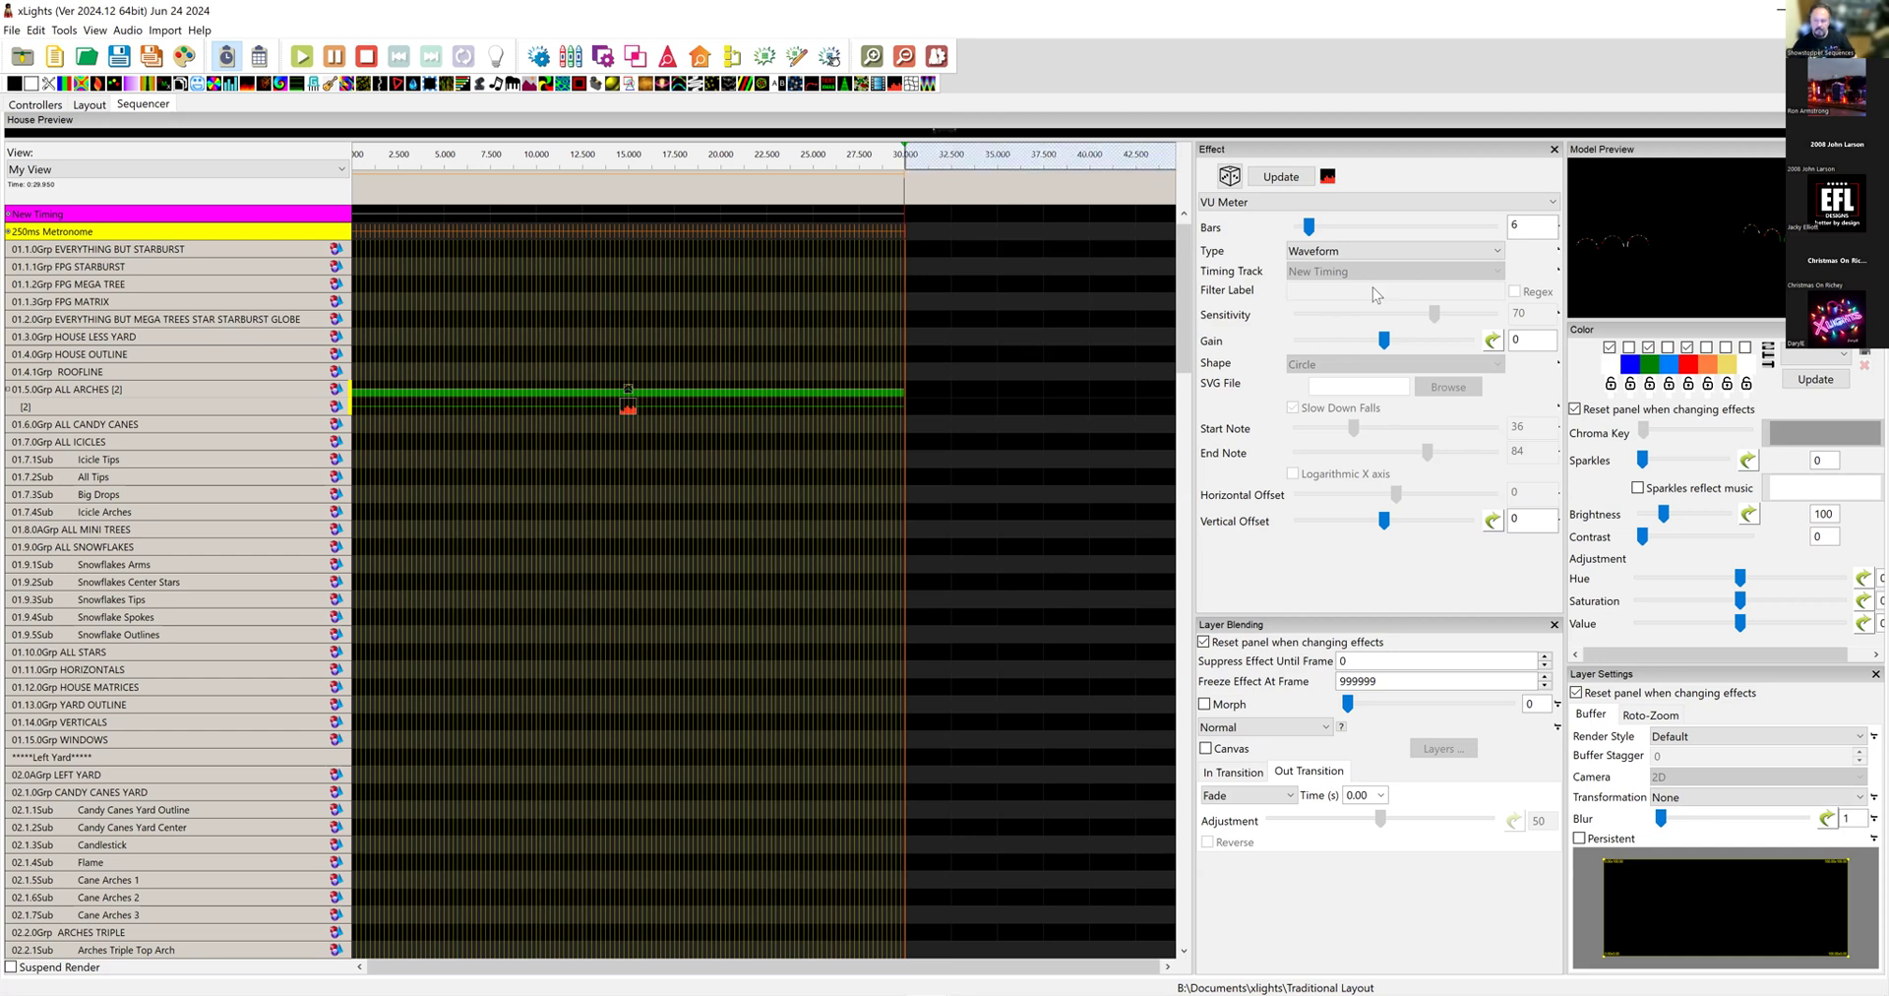
click(1388, 248)
drag(1501, 430, 1491, 521)
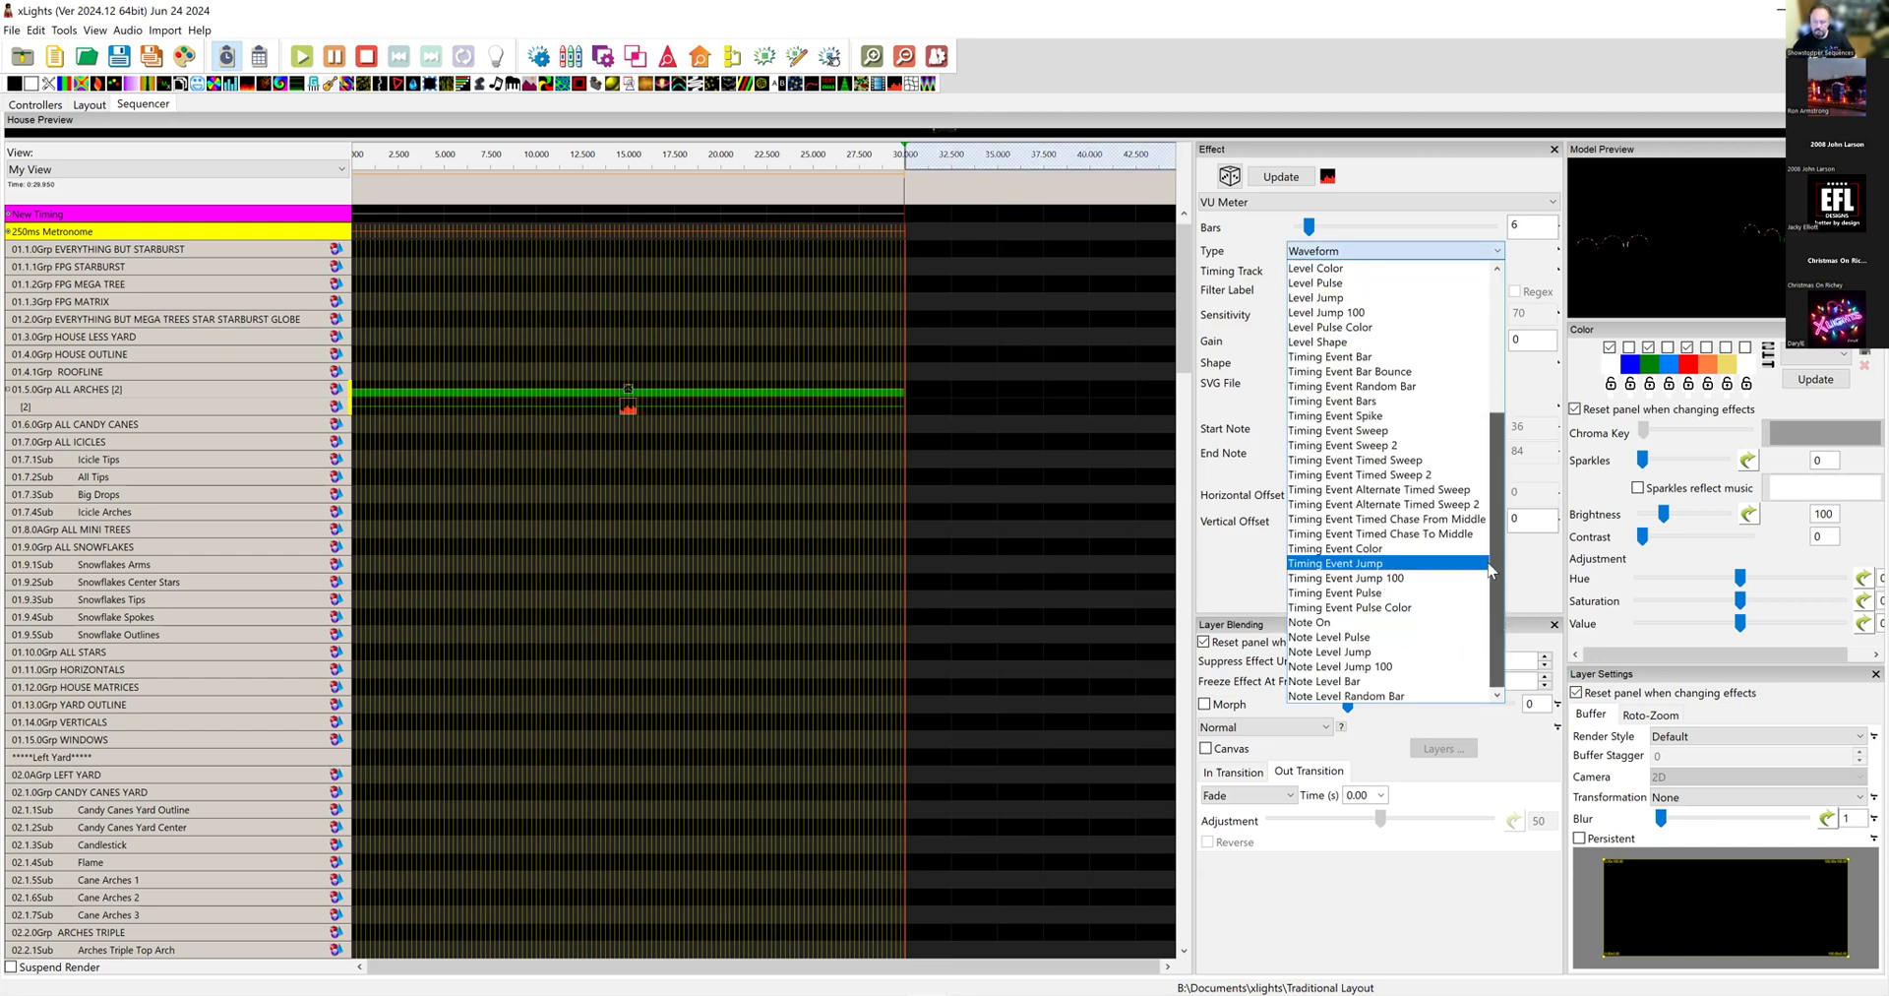
click(1390, 608)
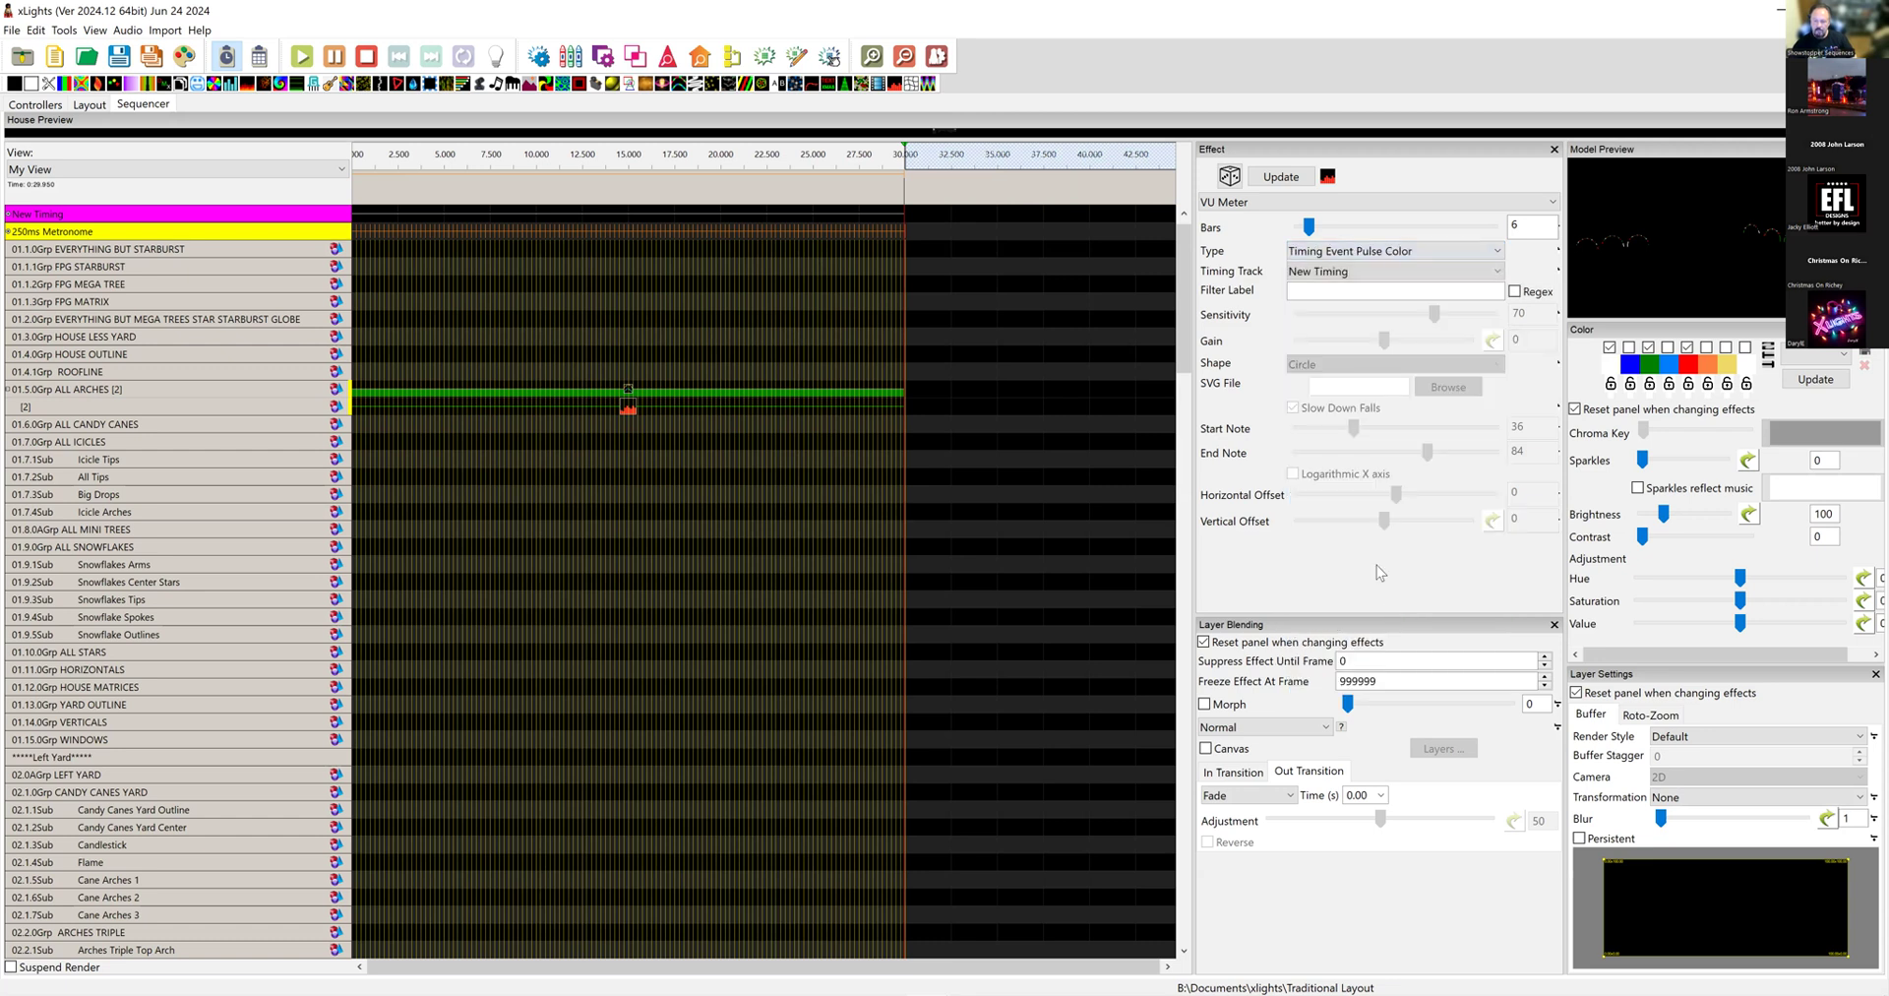
Step: Change the VU Meter effect's second palette color from blue to black
click(1634, 366)
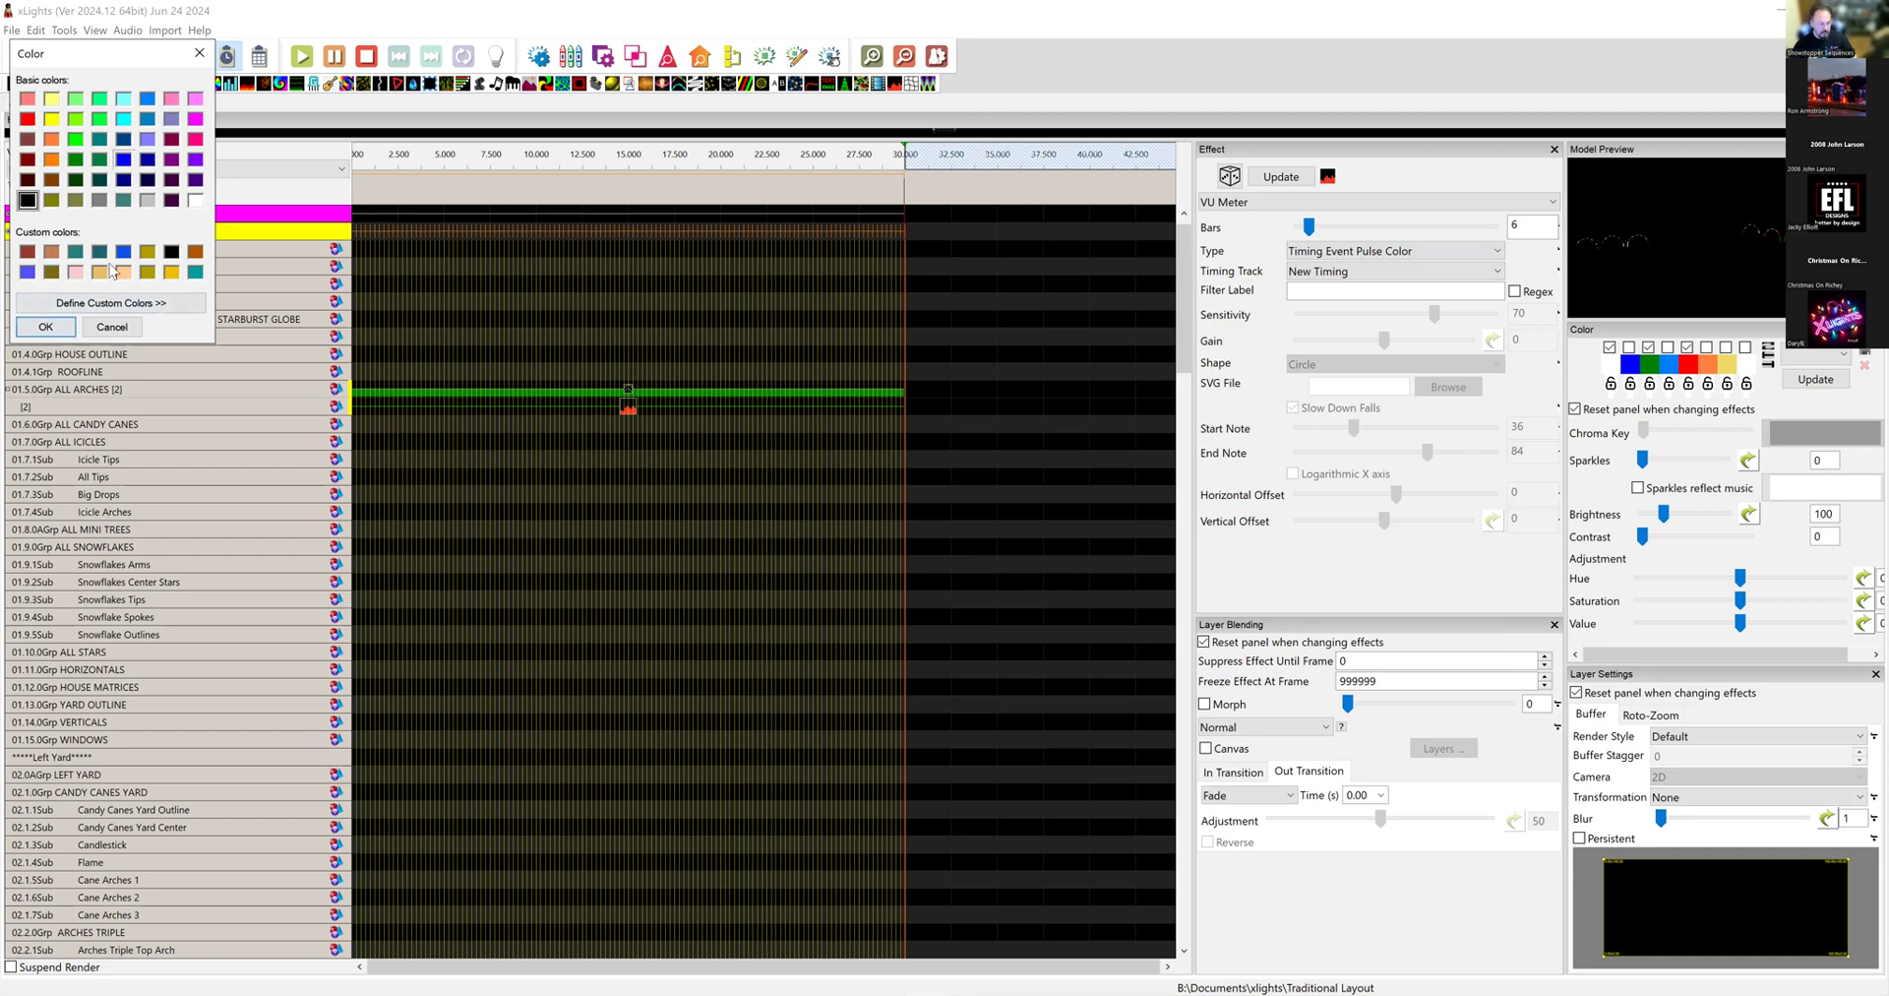
click(171, 252)
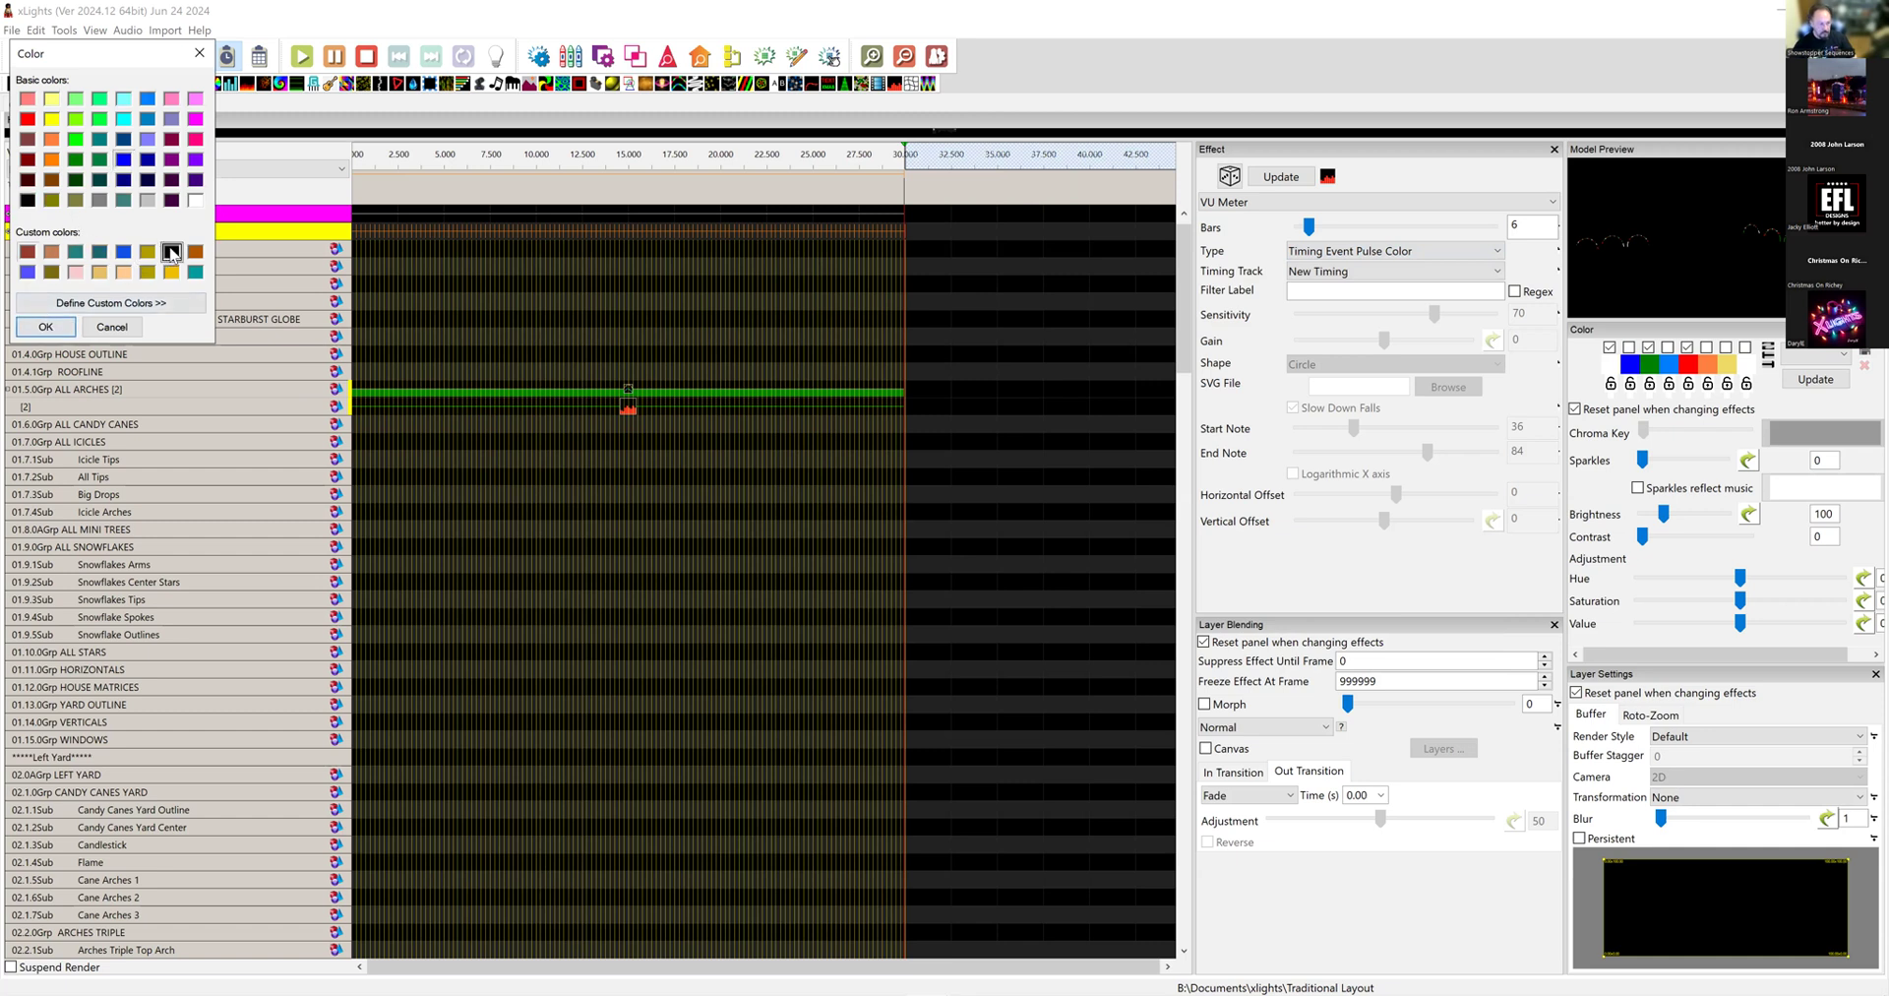
click(45, 328)
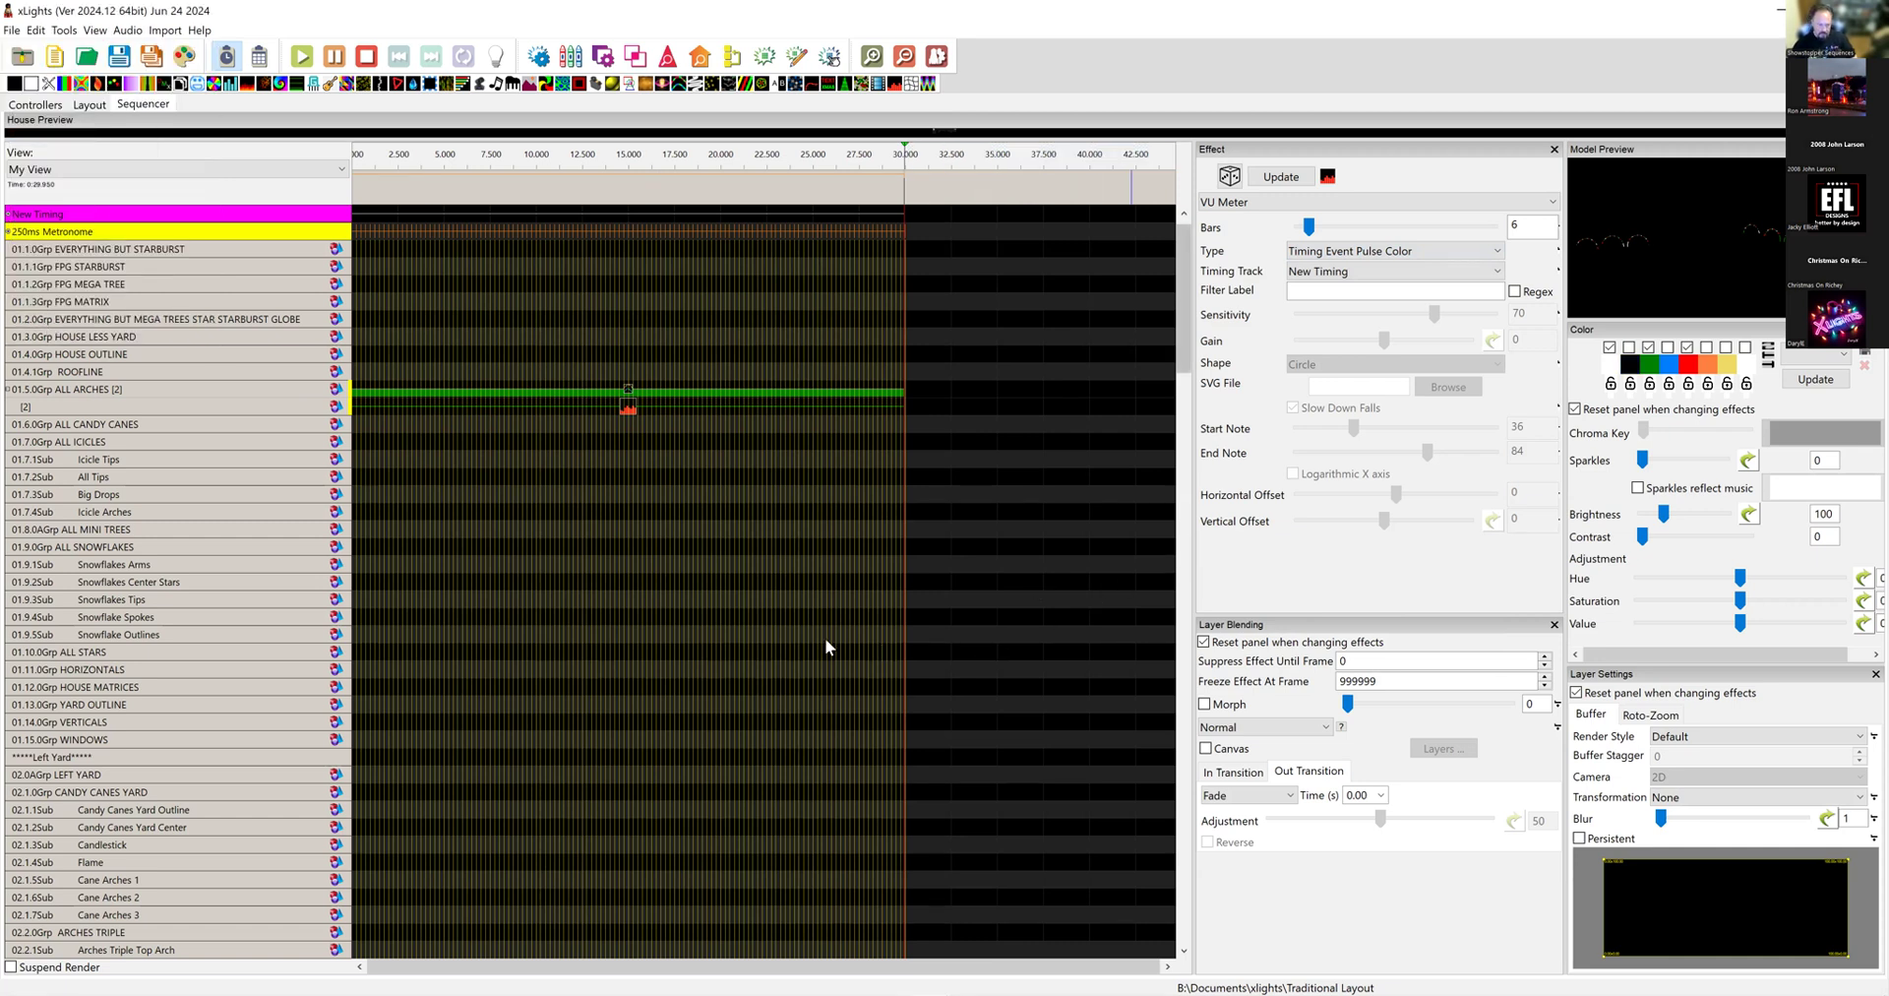
Step: Set the layer blending of the Single Strand effect on ALL ARCHES to 2 is True Unmask
click(630, 393)
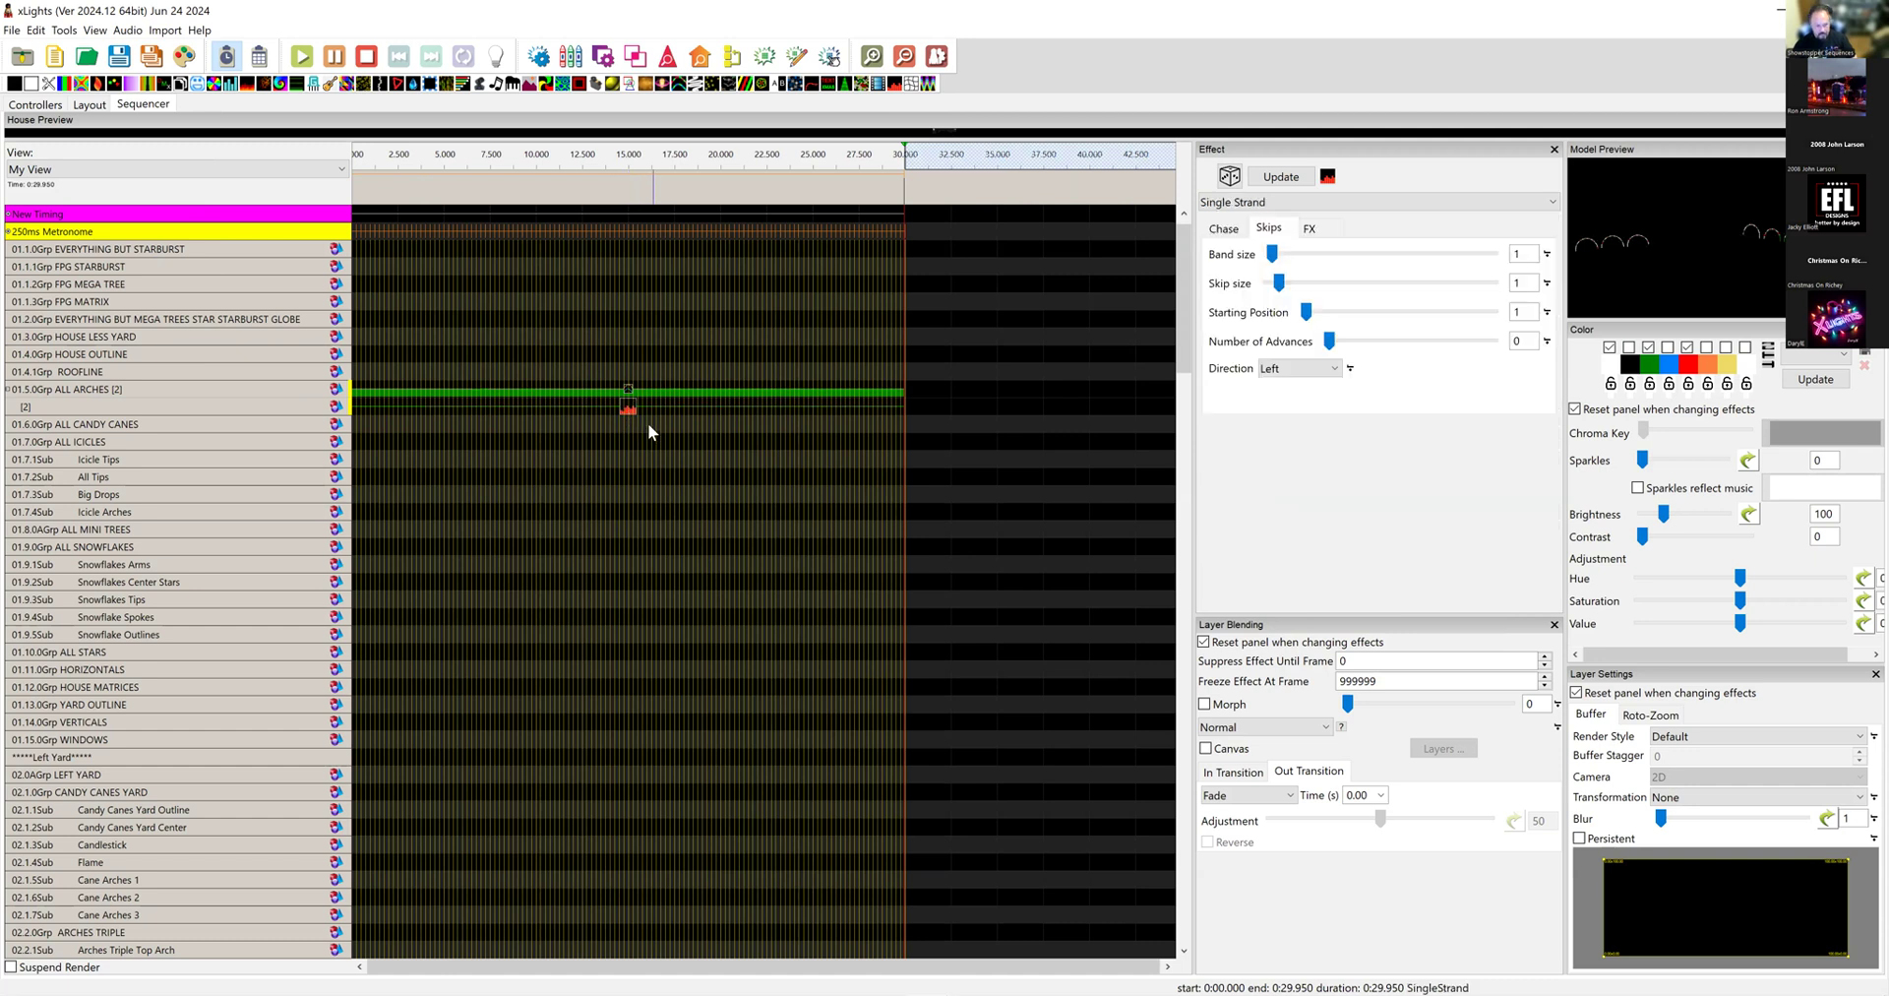
click(1272, 729)
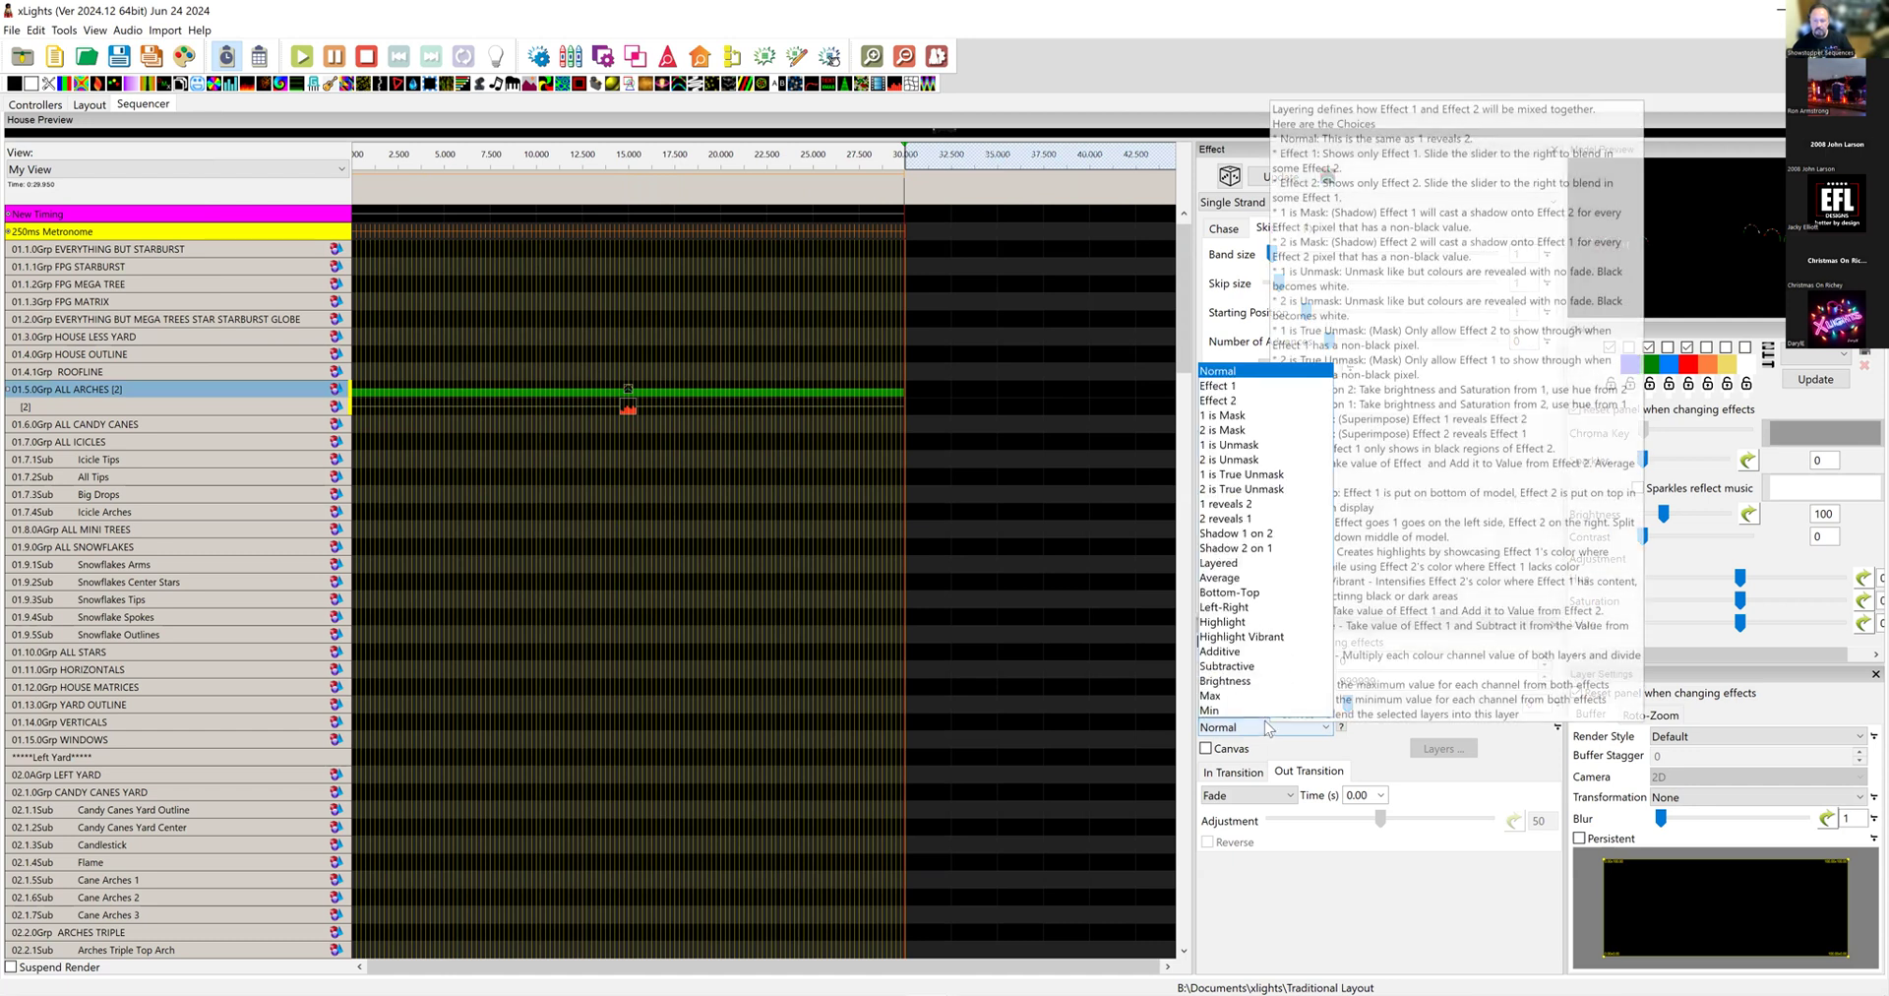
click(1217, 492)
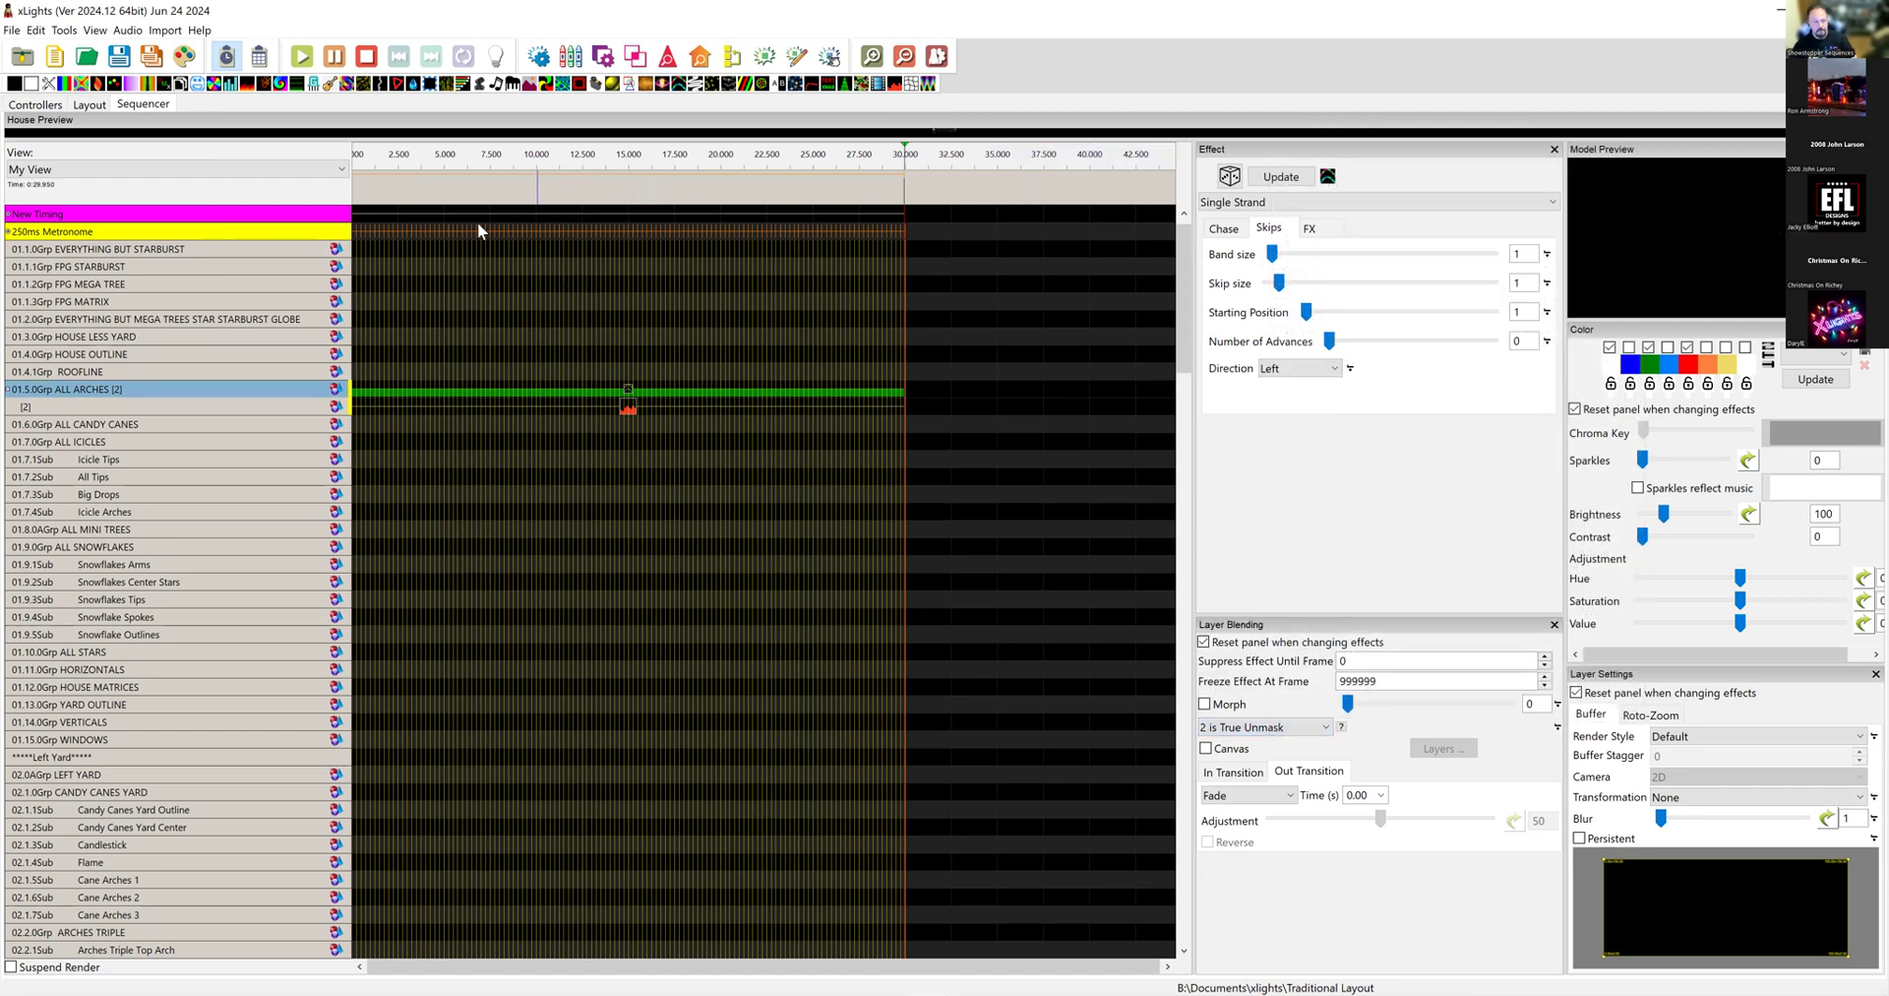
Step: Detach the Model Preview into a floating window and play the sequence from about 4 seconds to check the arches
click(452, 200)
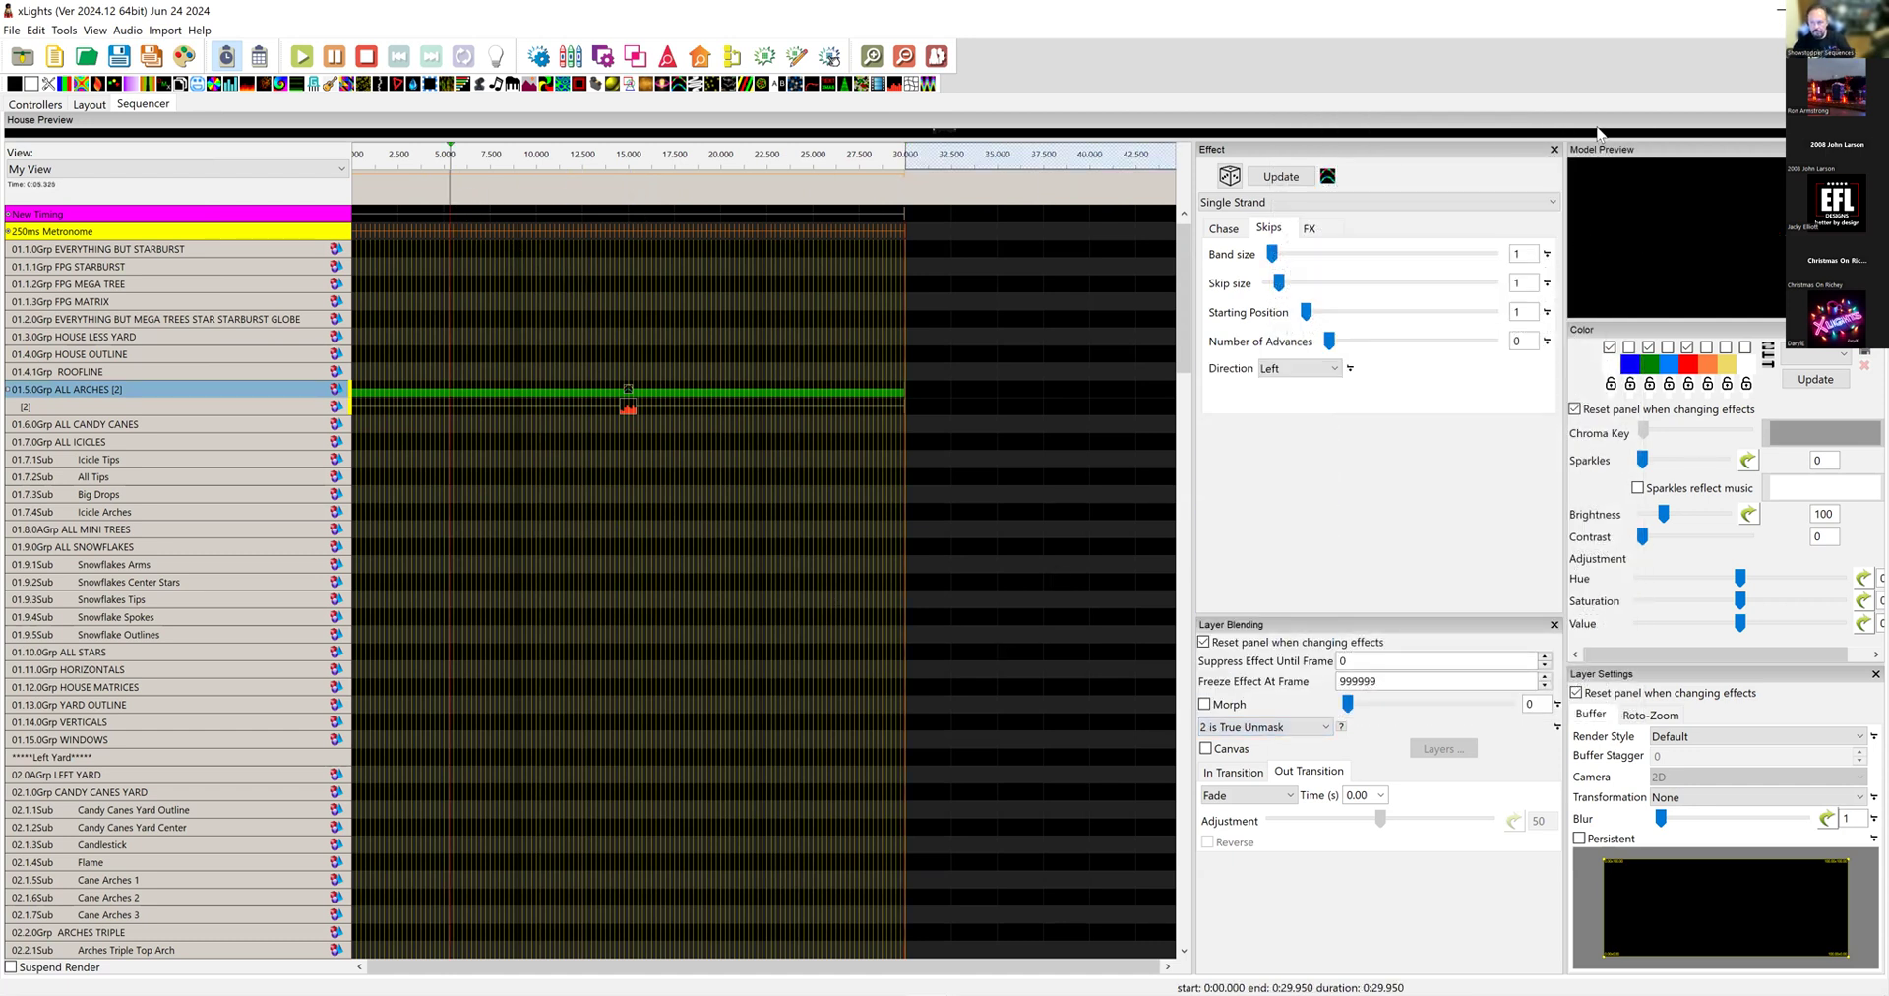
drag(1632, 152, 1572, 183)
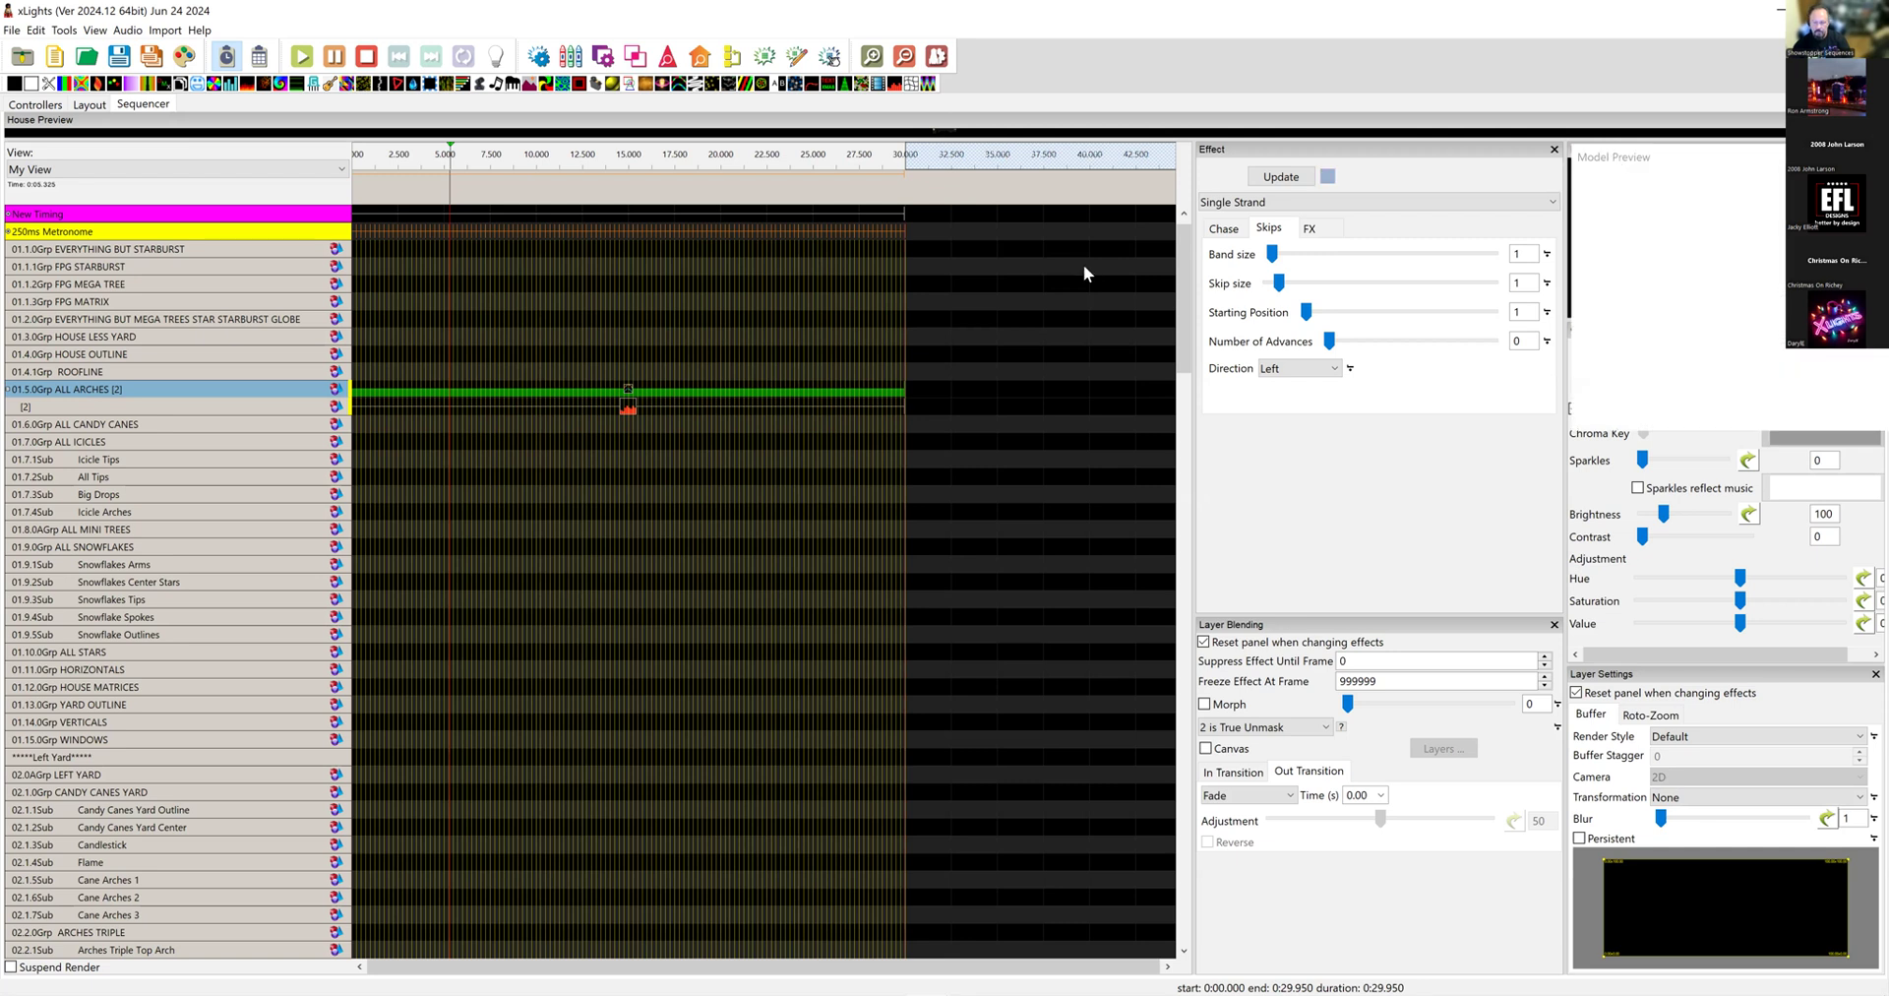
click(423, 196)
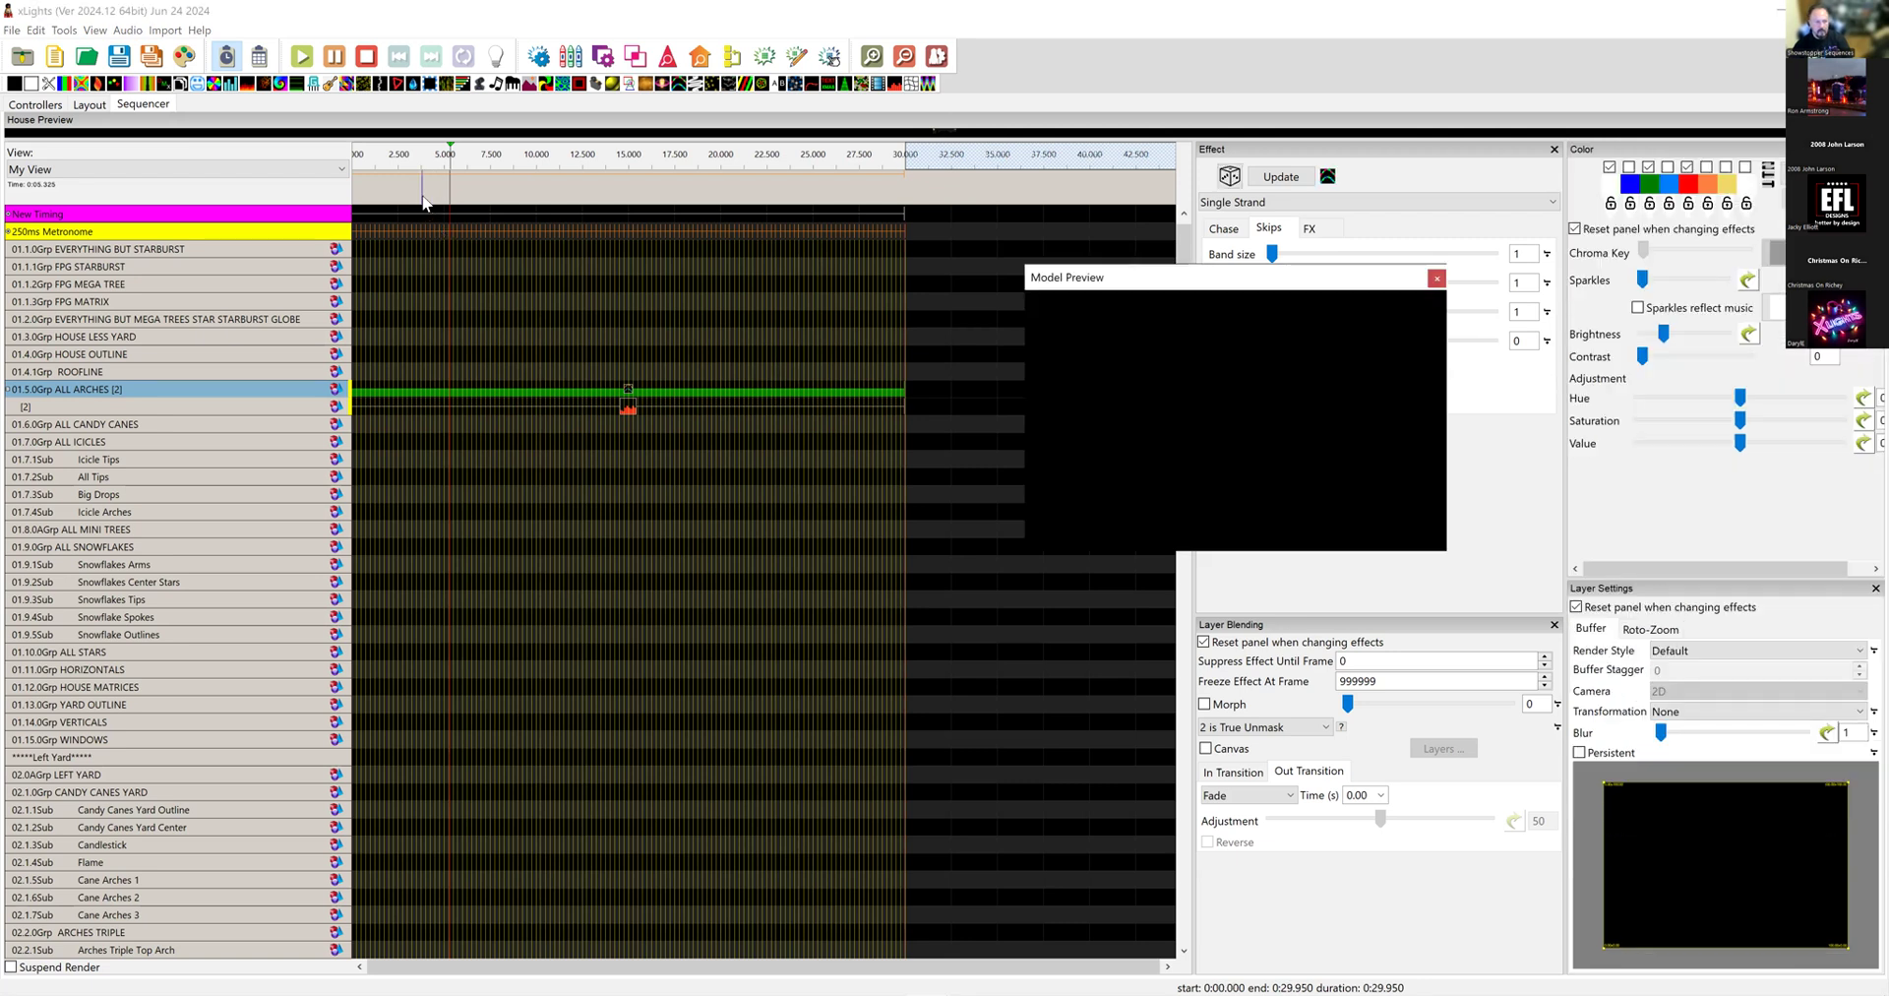
key(space)
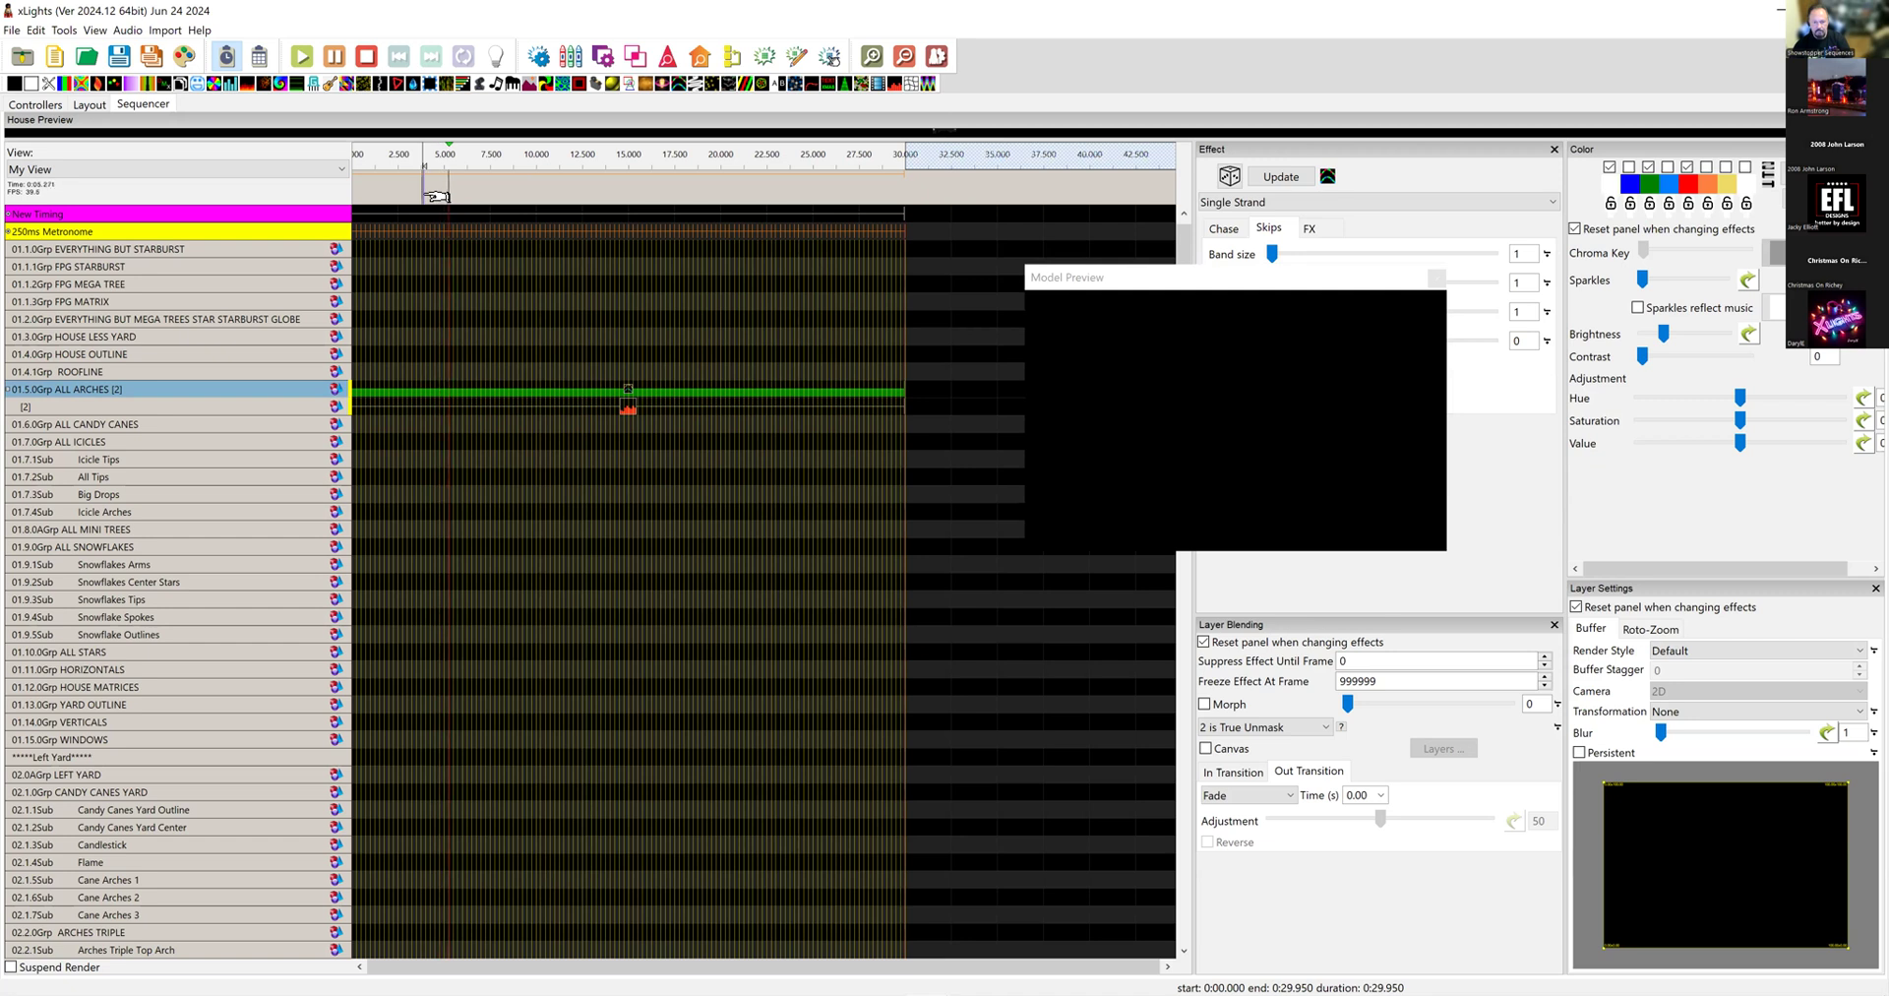
key(space)
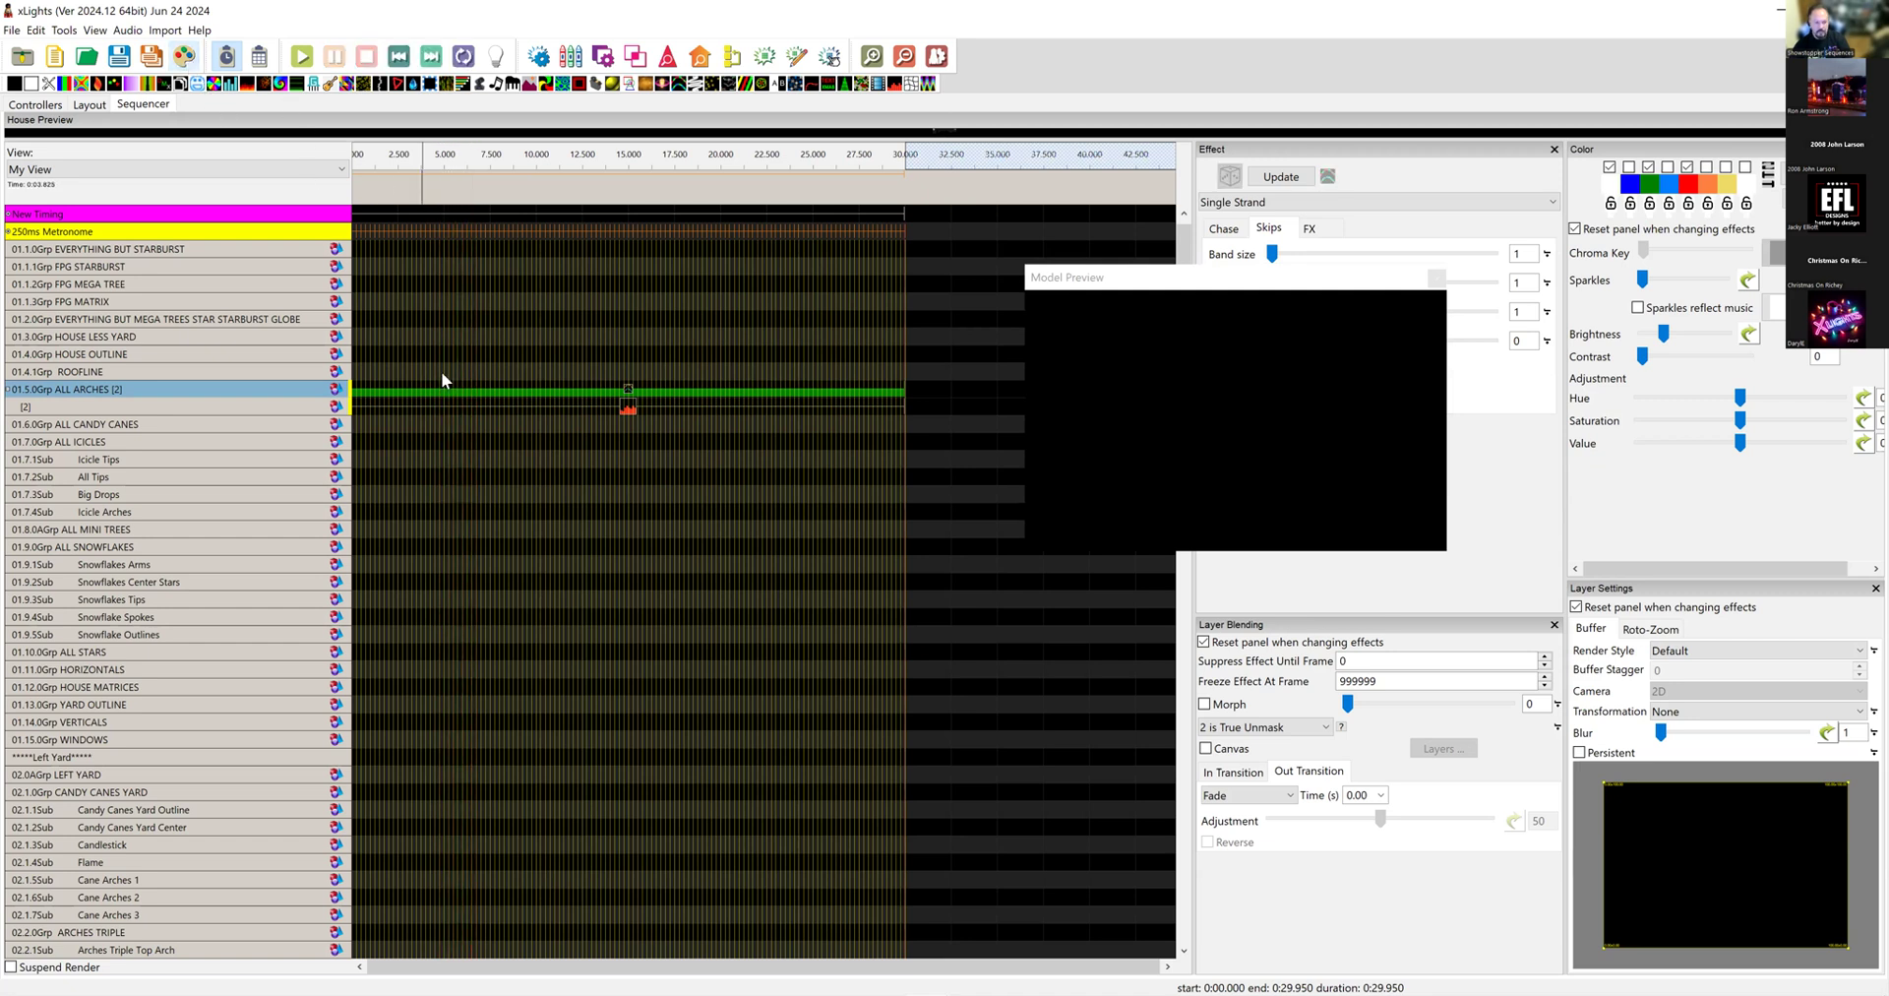
Step: Play the sequence again from about 1 second while watching the floating Model Preview
click(629, 405)
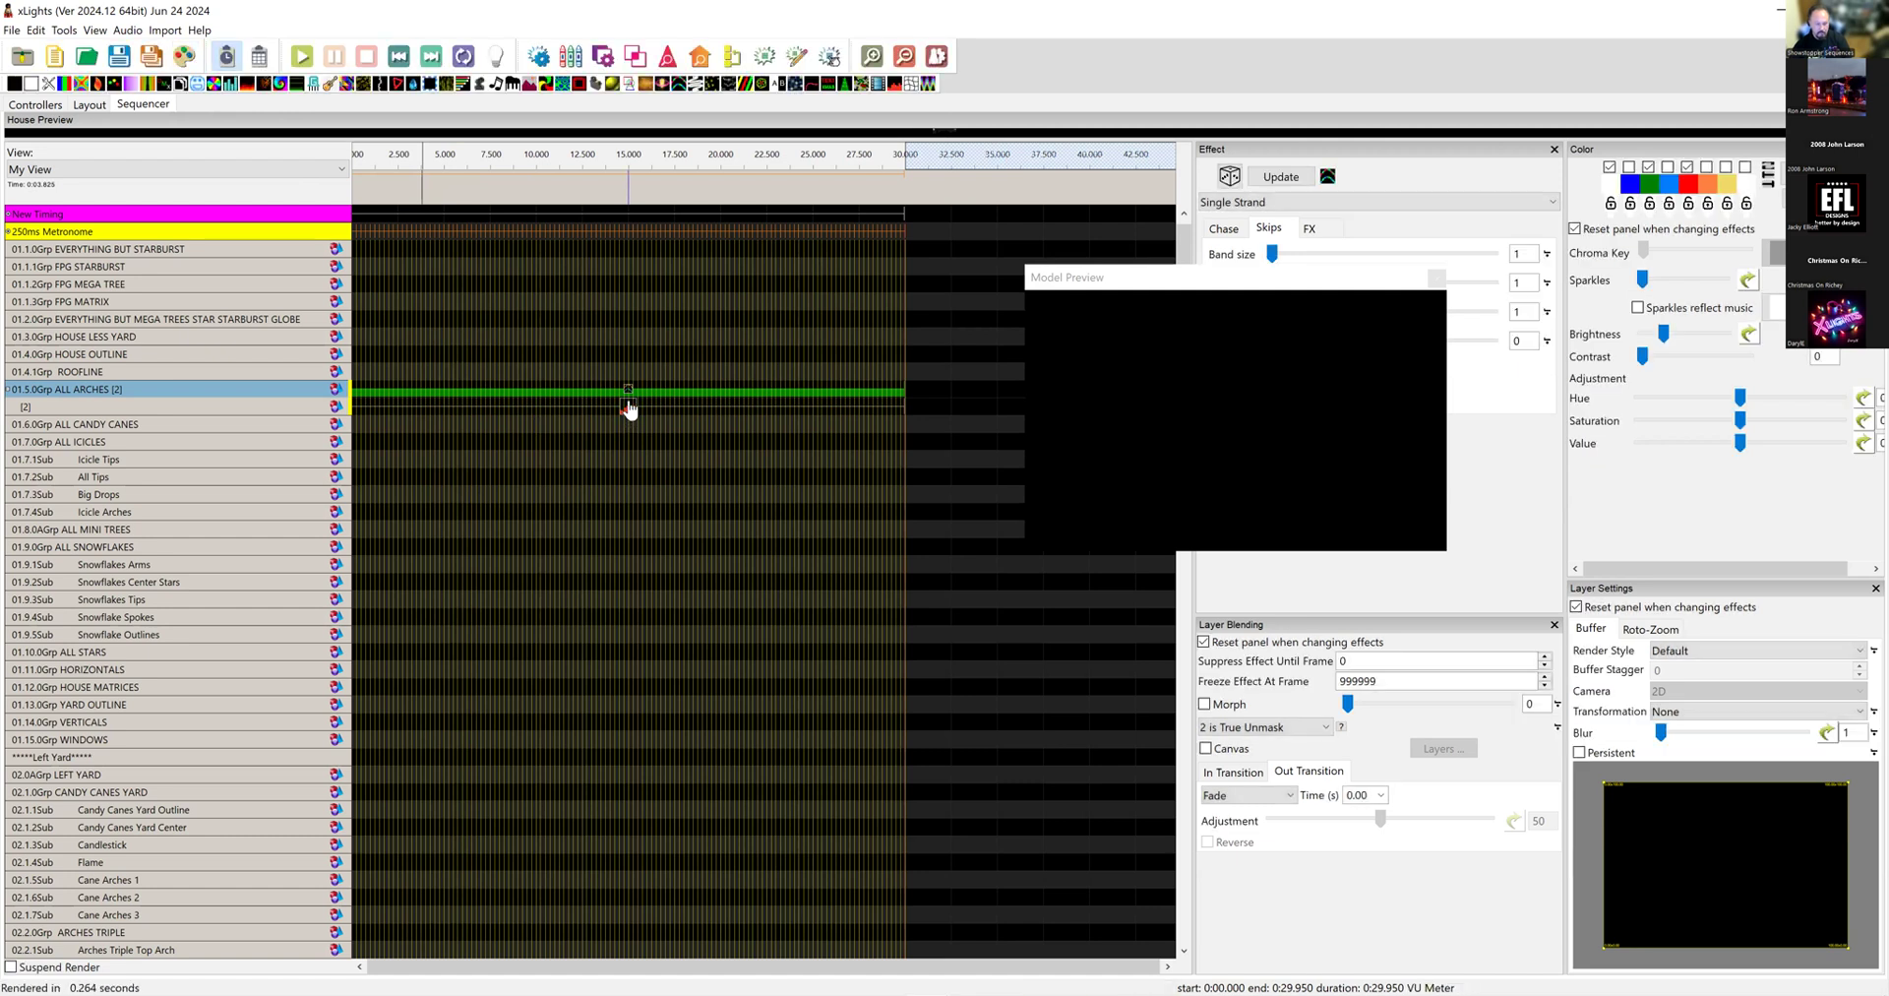
click(375, 197)
key(space)
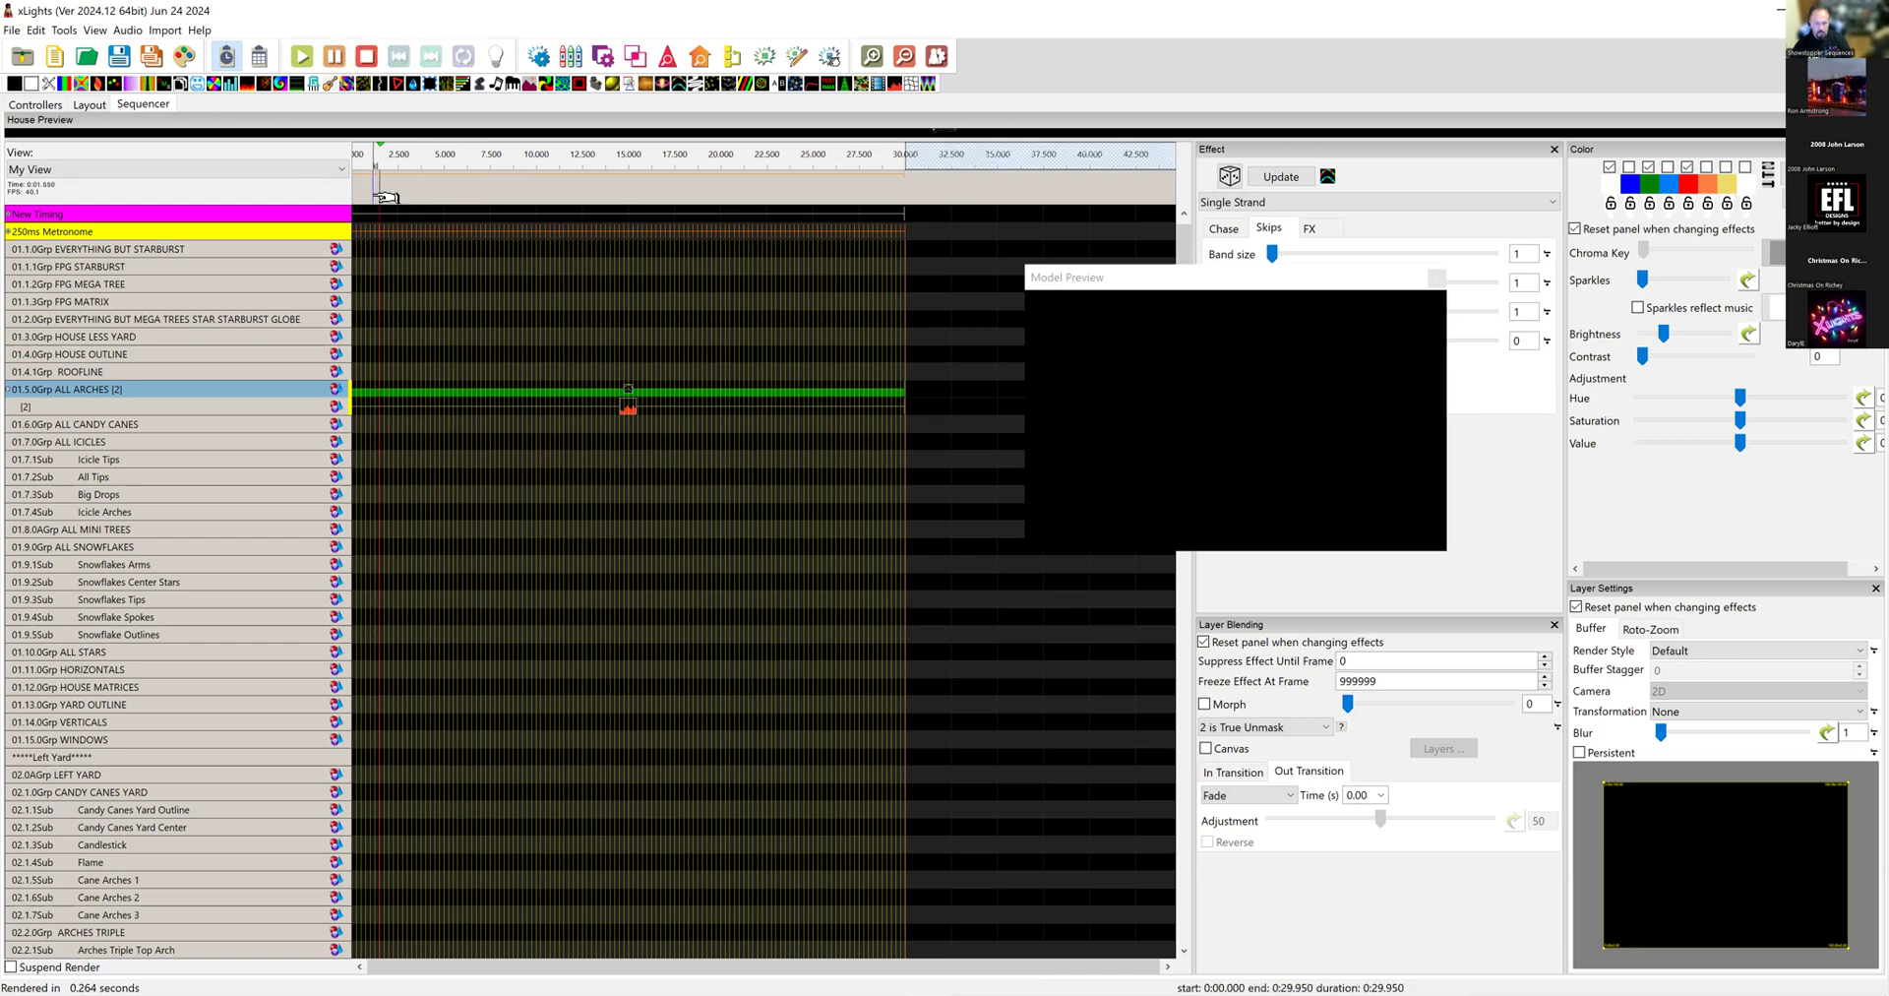
click(1143, 353)
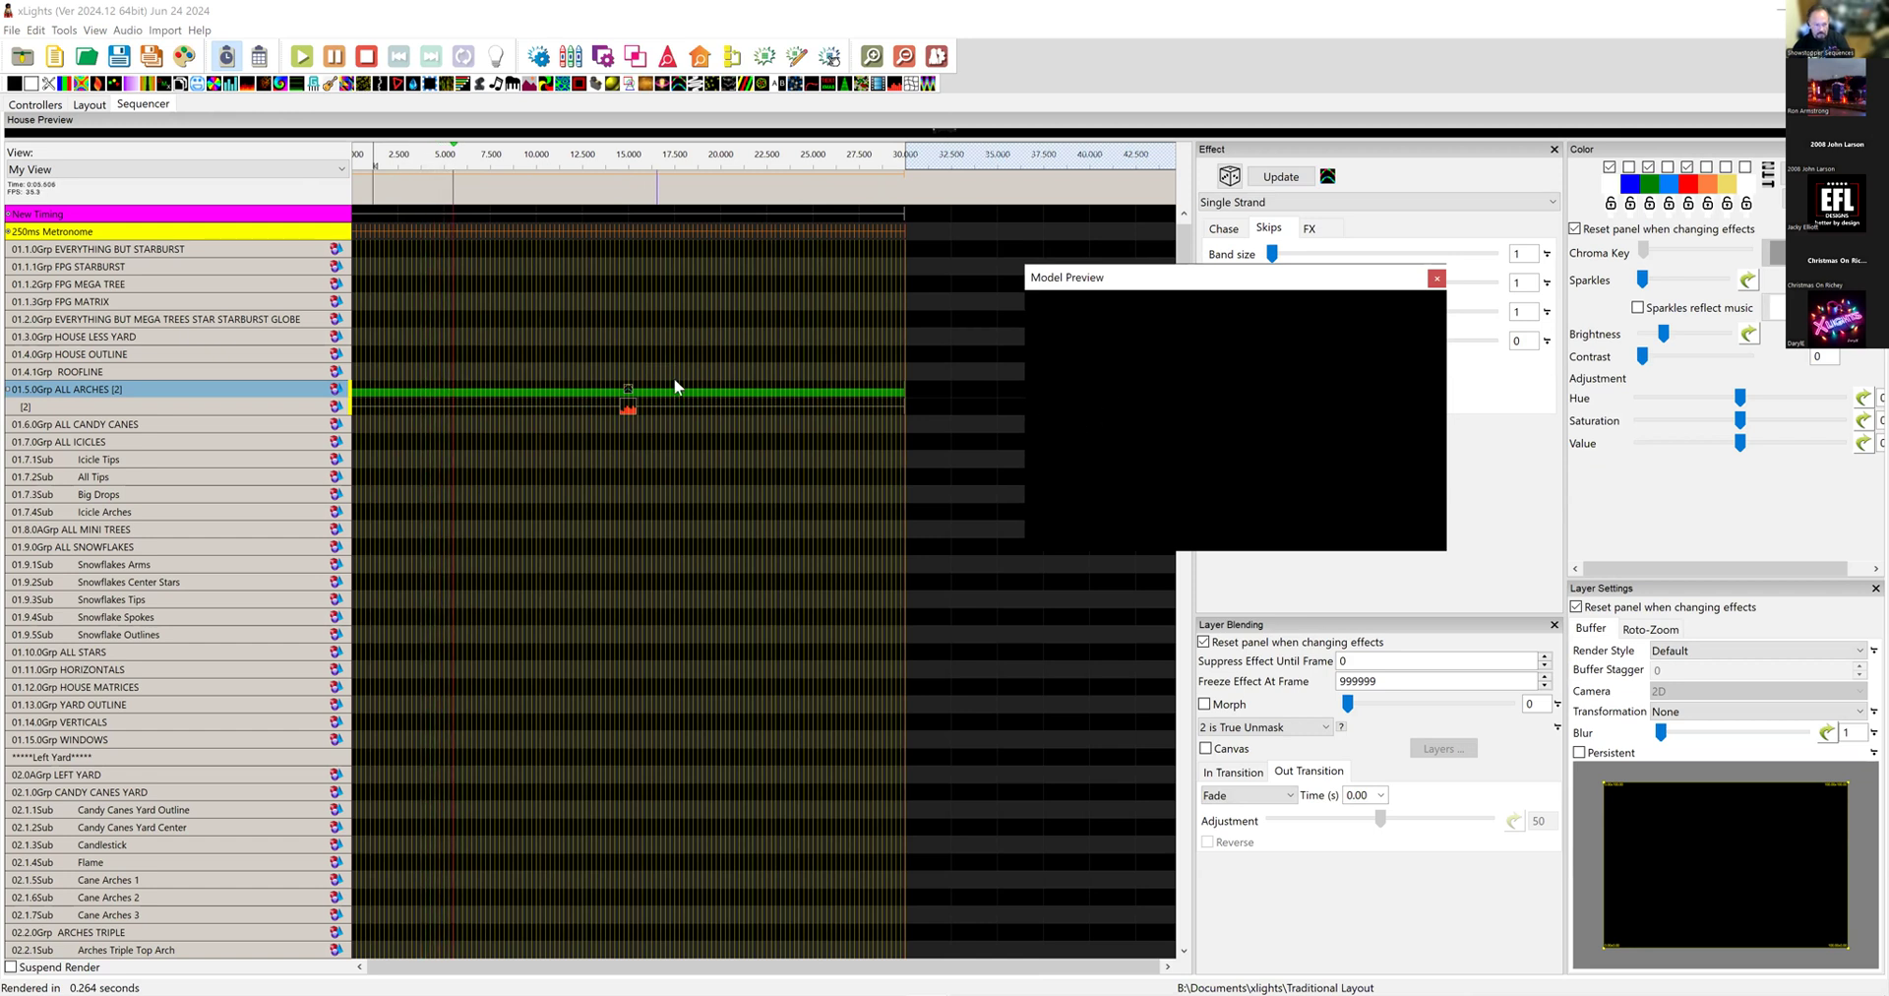
key(space)
Step: Review the layer blending options for the Single Strand effect without changing the selected mode
click(630, 394)
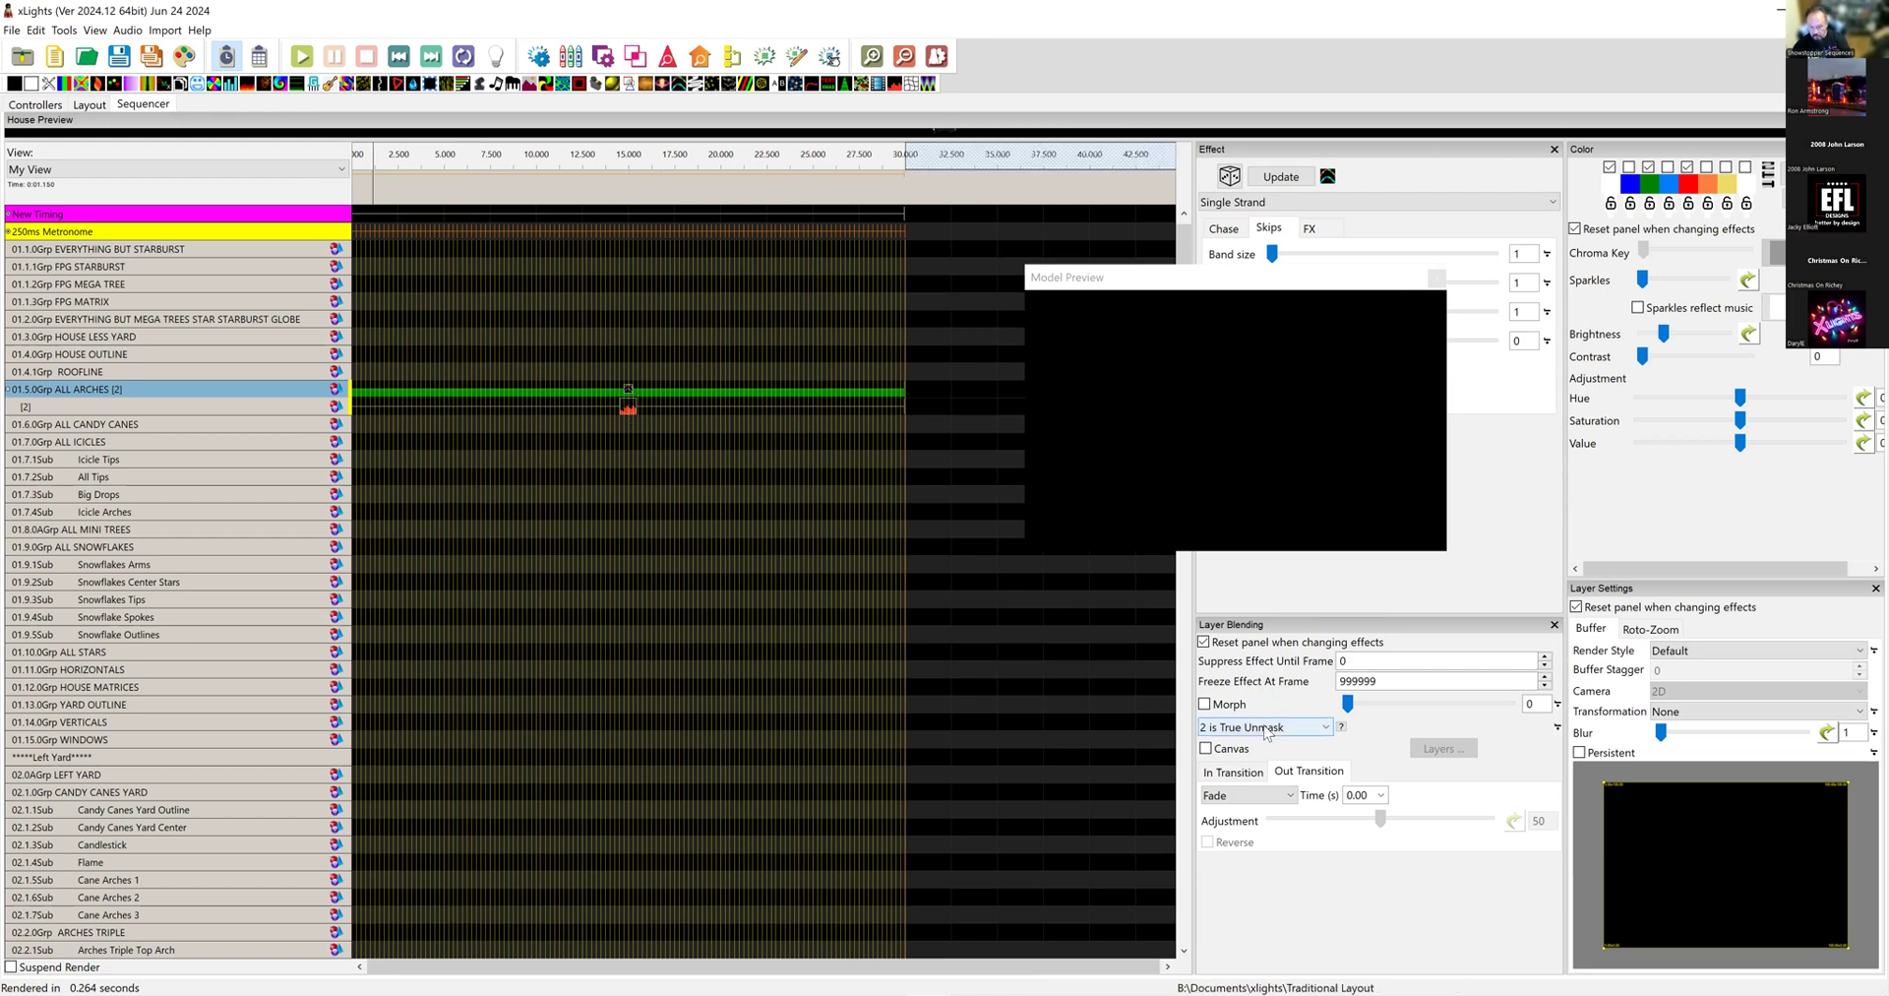
mouse_move(1264, 734)
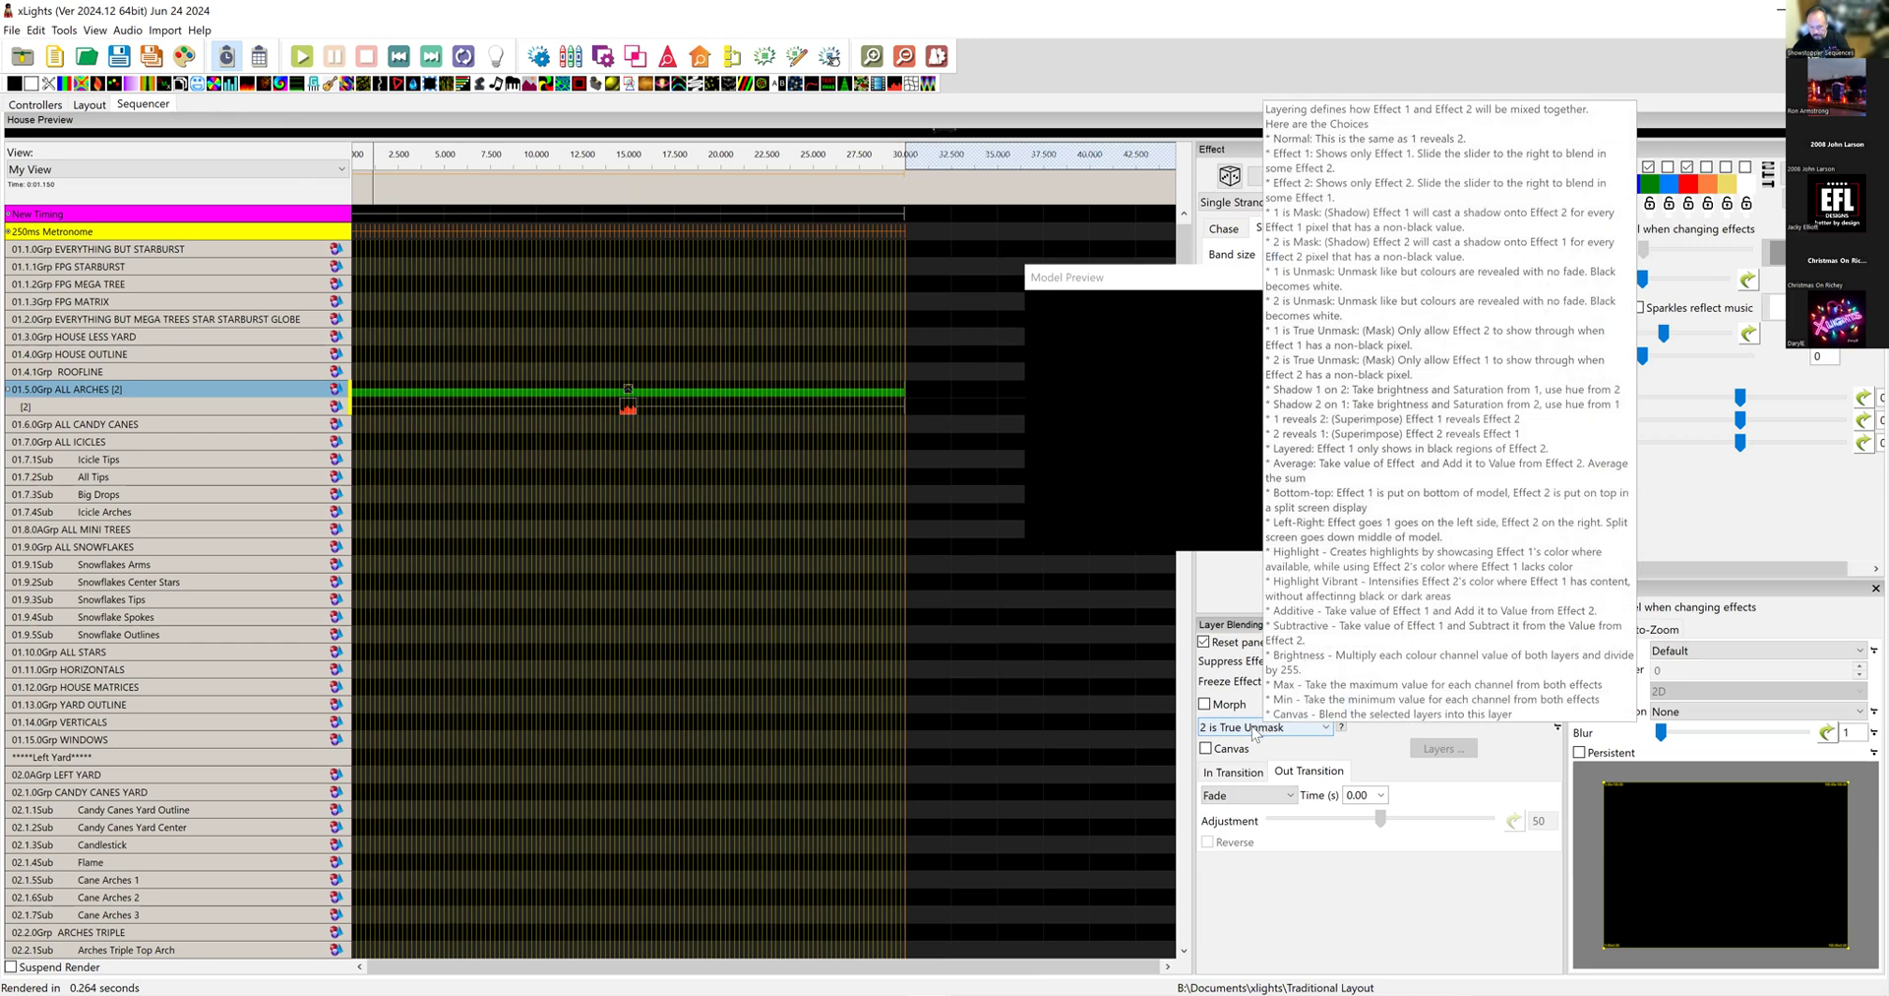
click(1254, 727)
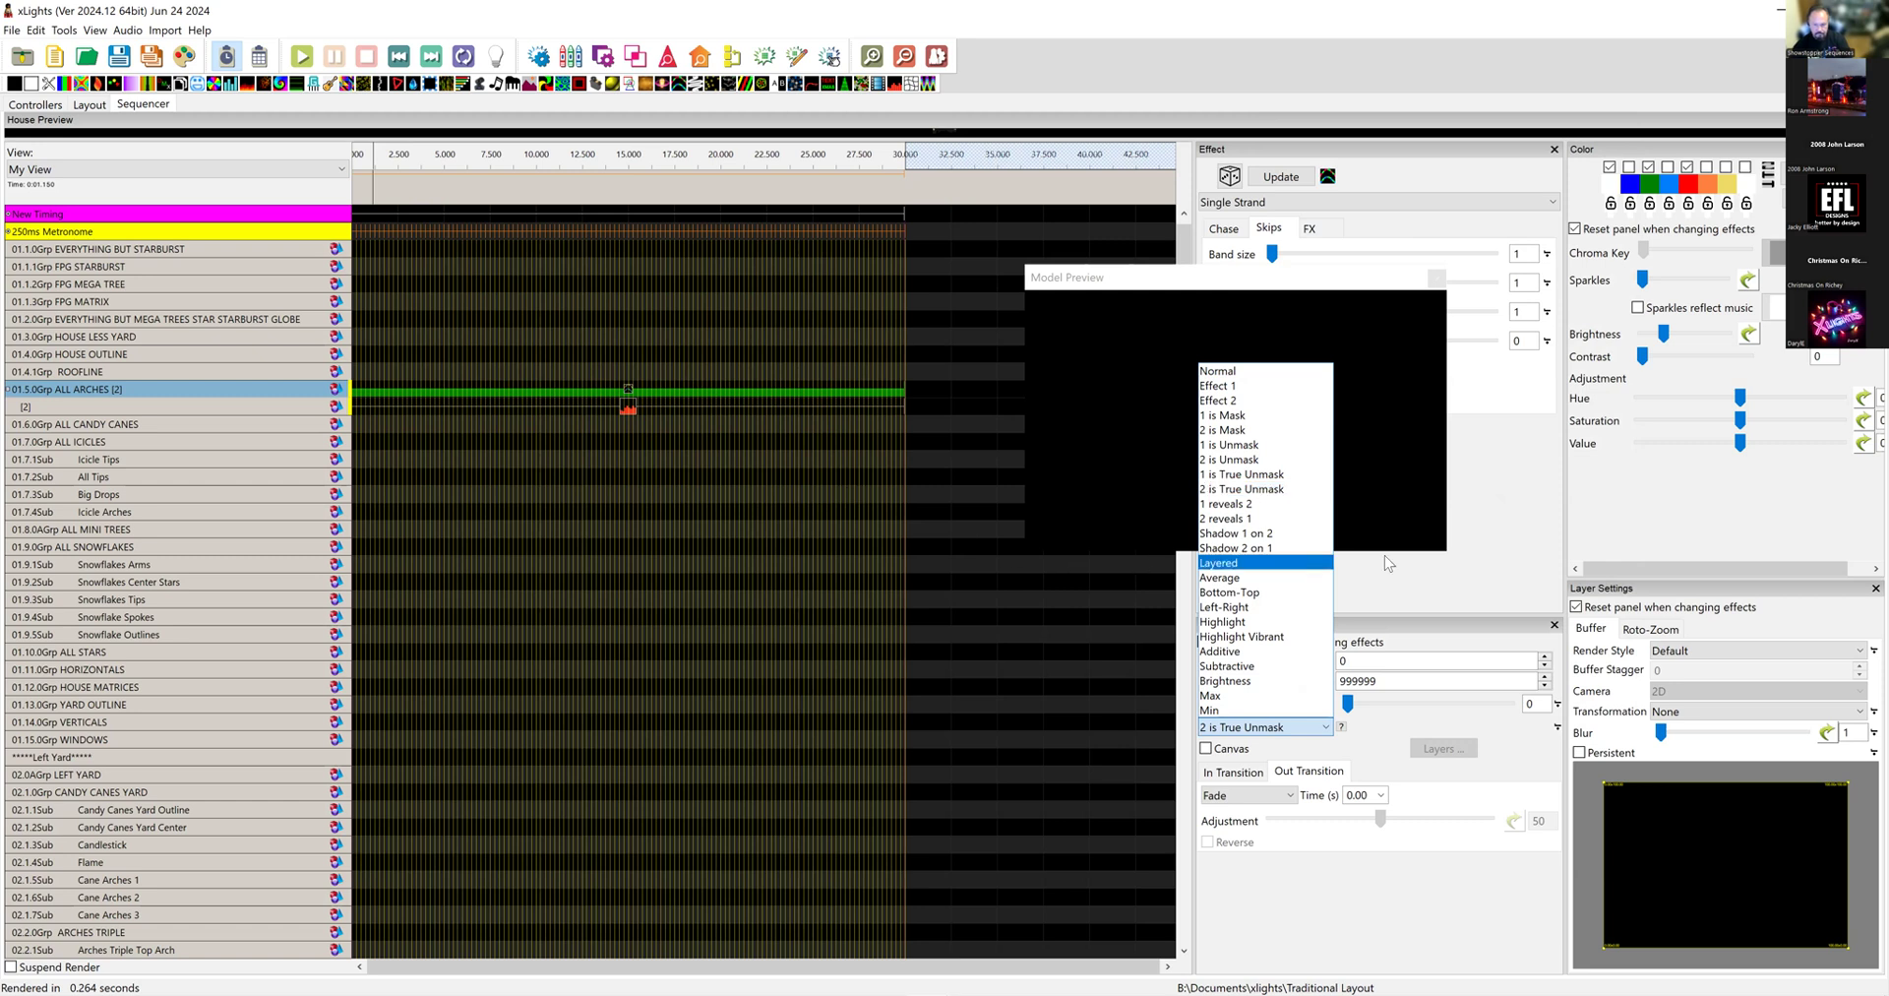
click(1504, 512)
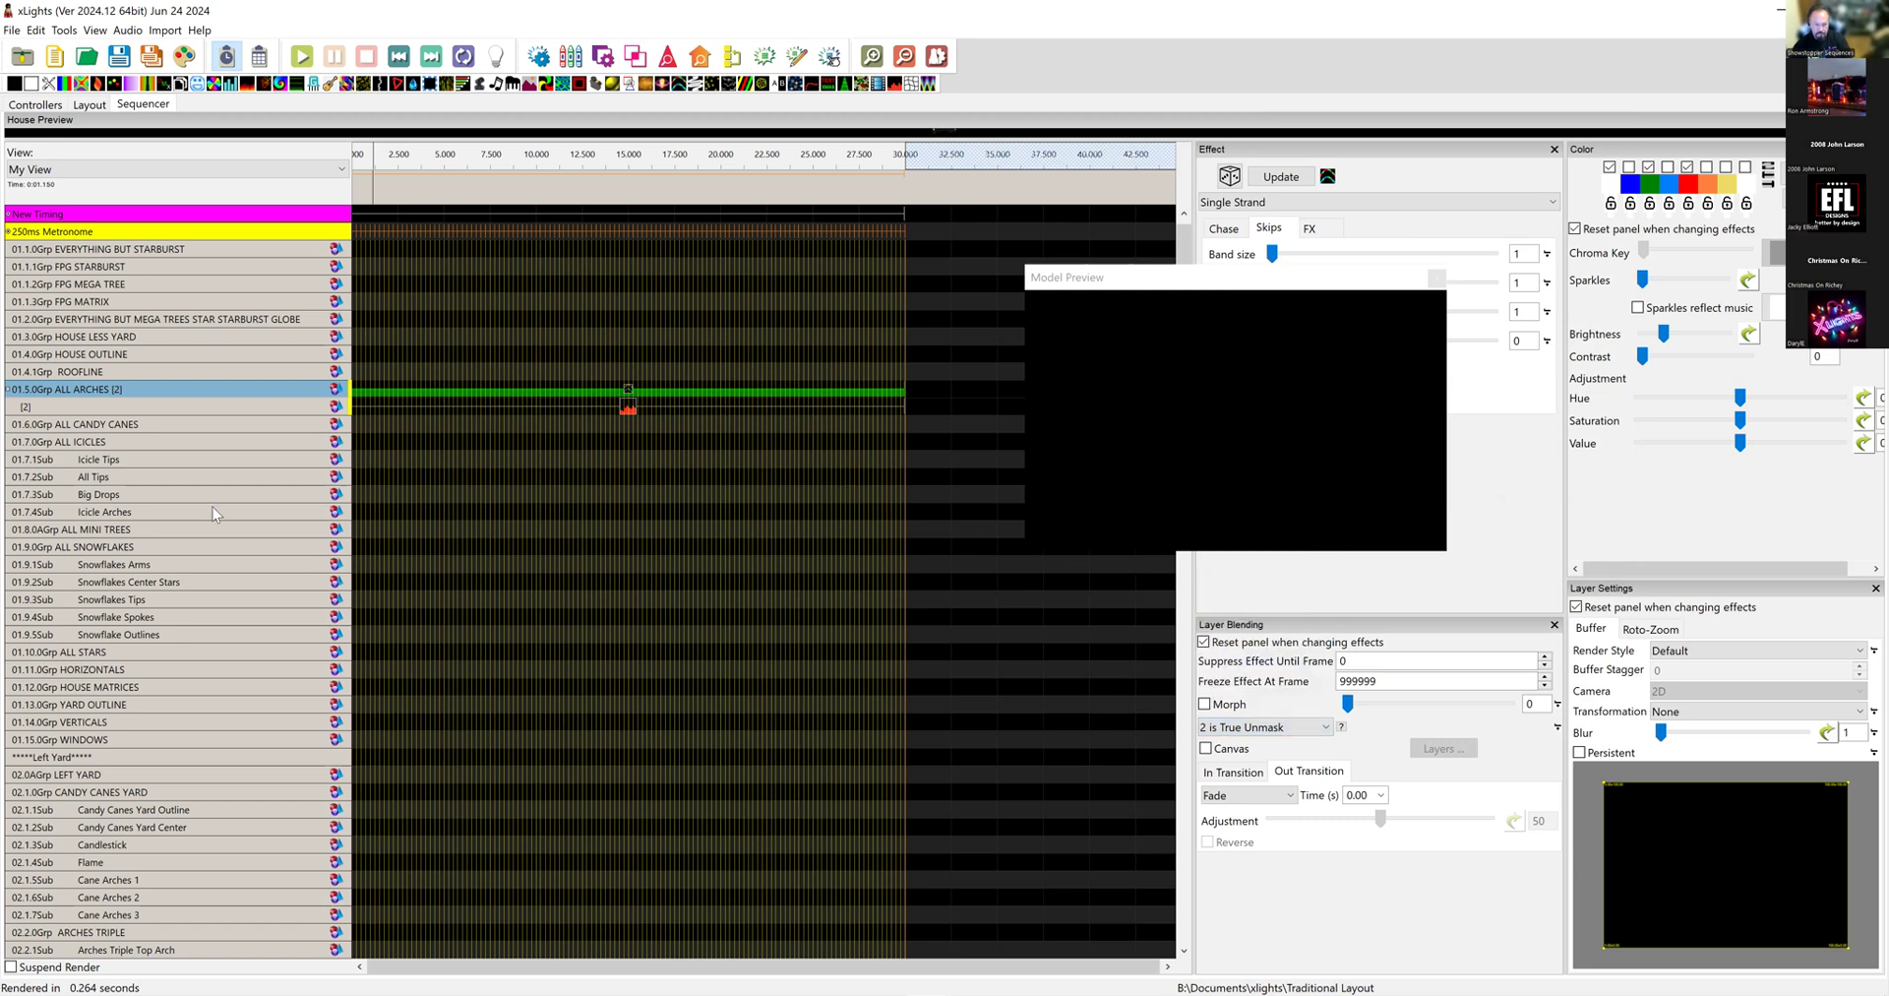
Step: Insert a new top layer on the ALL ARCHES group and move the VU Meter effect up onto it
right_click(230, 385)
click(592, 425)
click(627, 410)
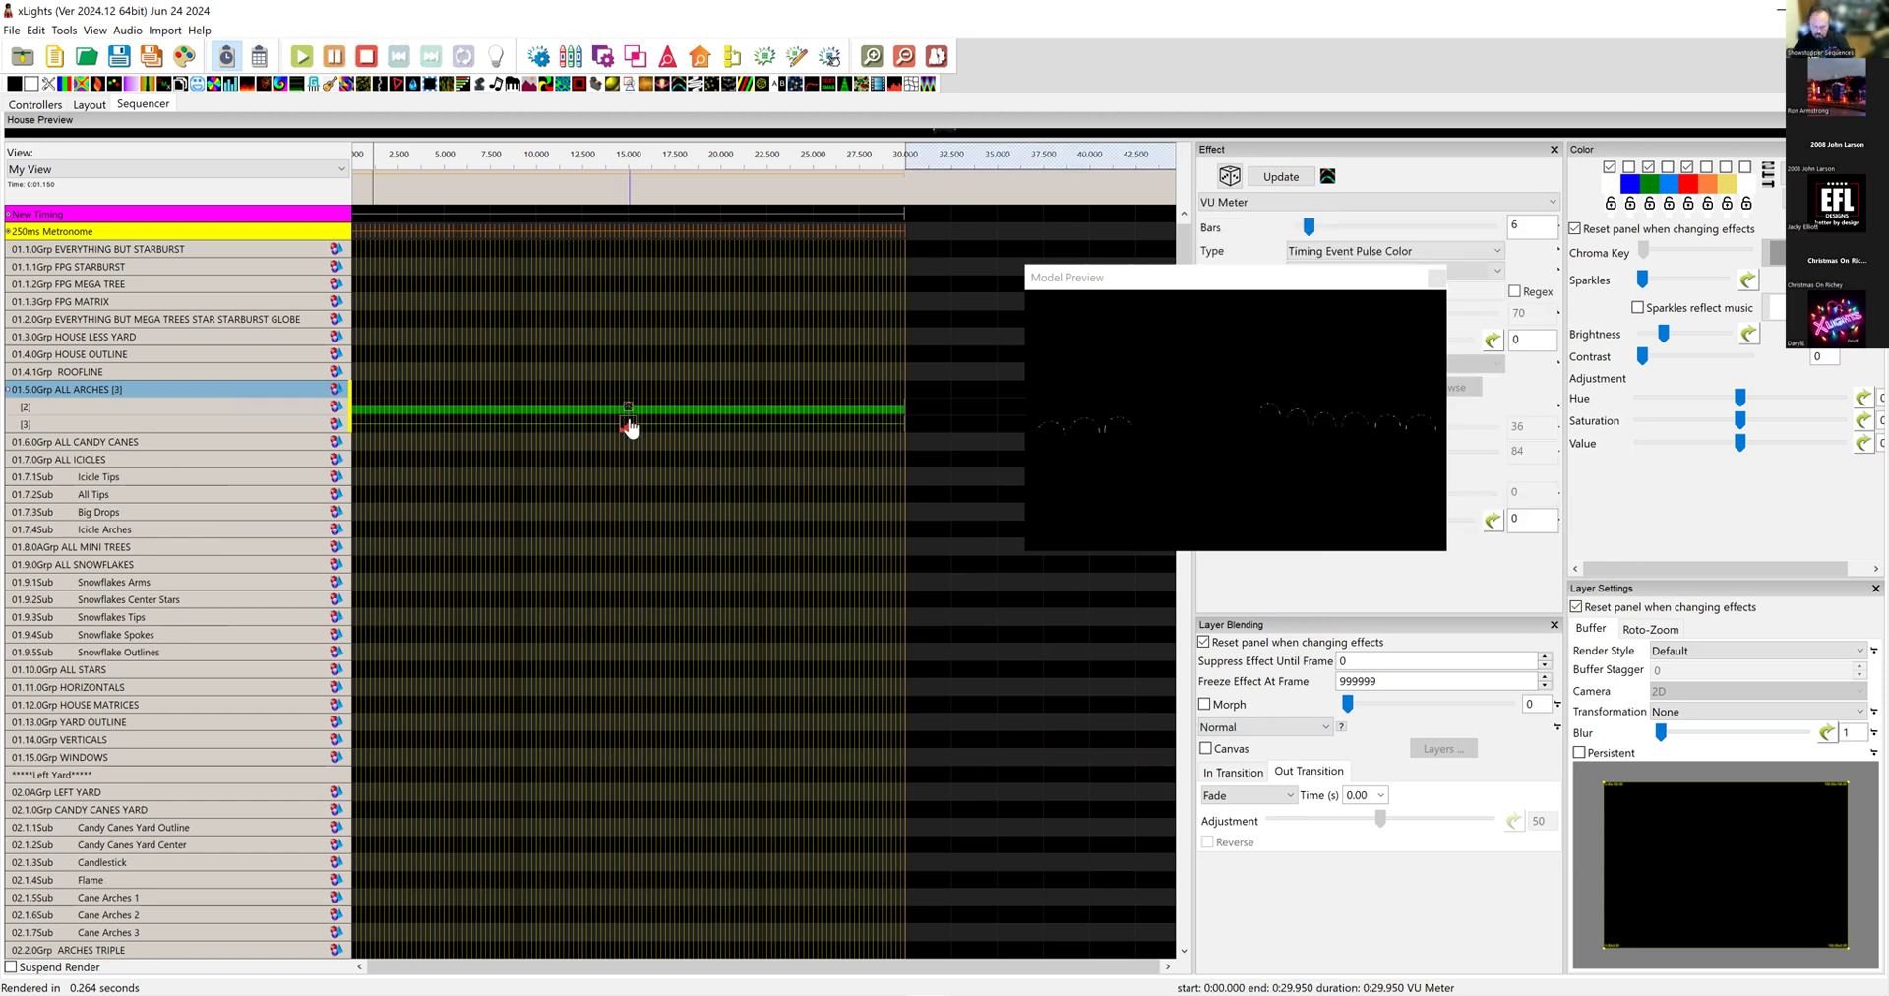
click(630, 428)
Step: Limit the Single Strand effect's palette to white by disabling its green and red colors
click(629, 414)
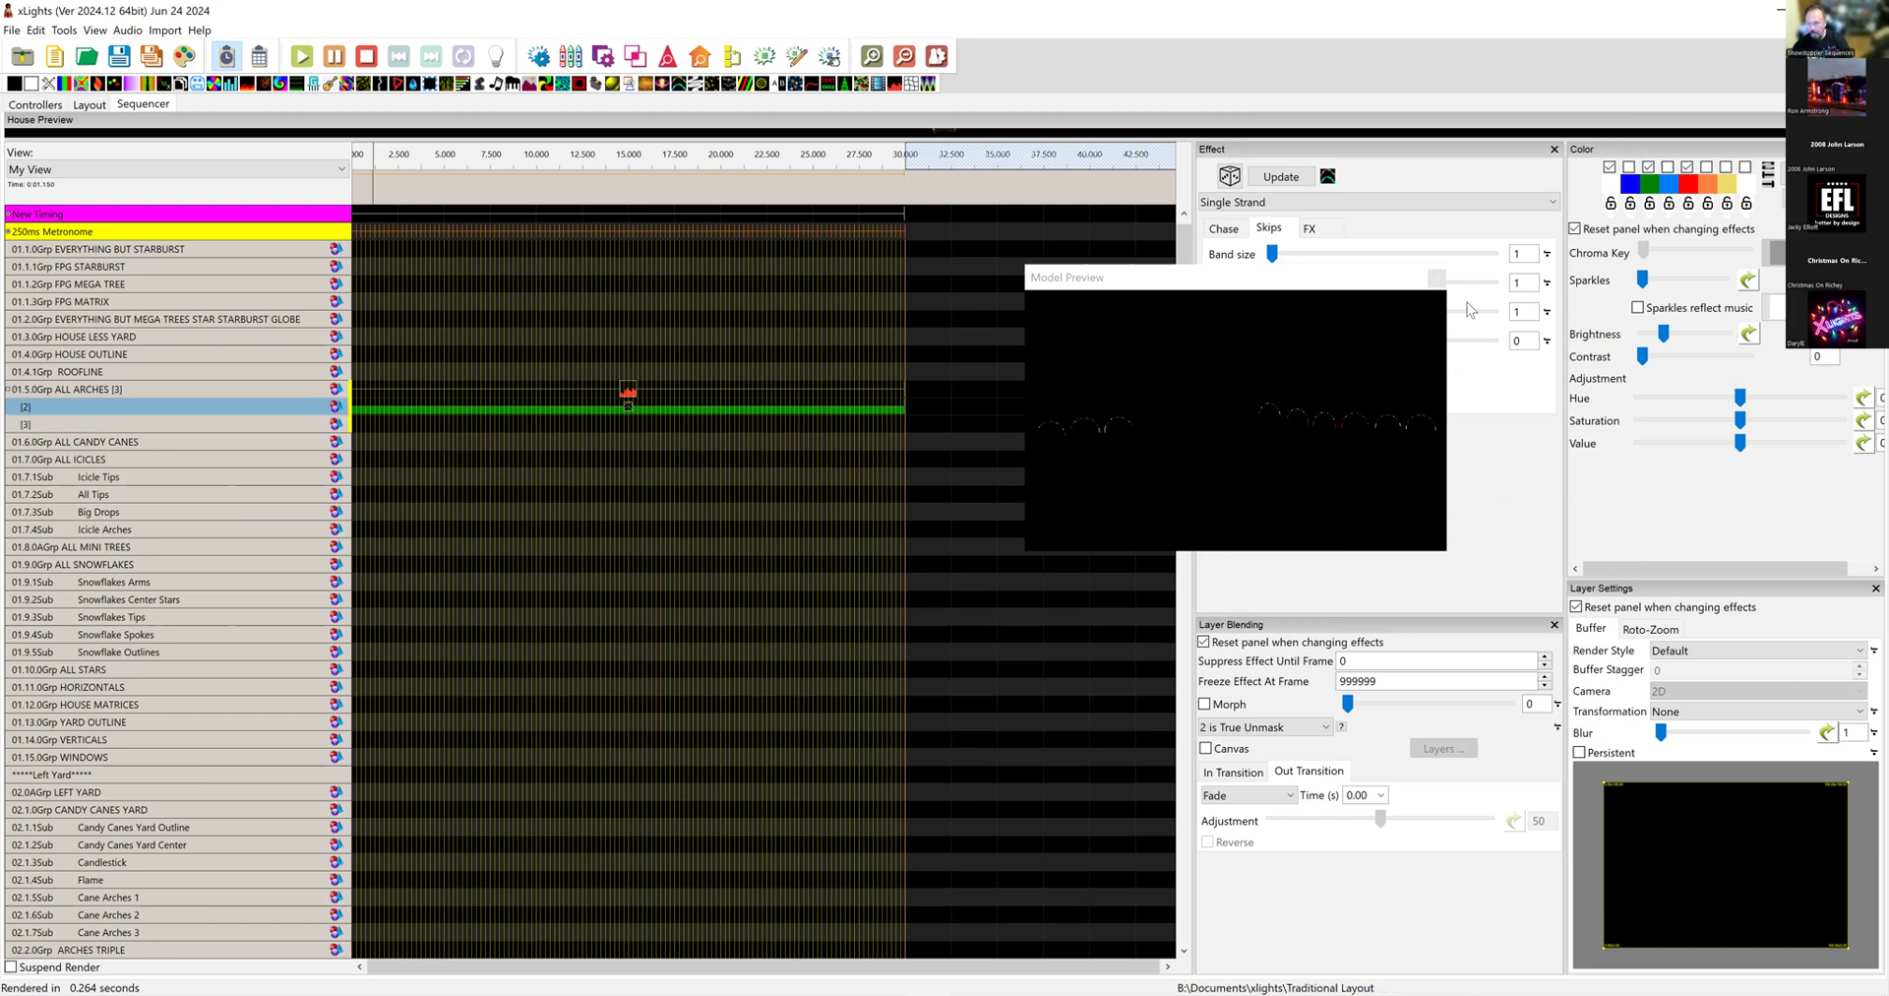
click(1648, 167)
click(1687, 168)
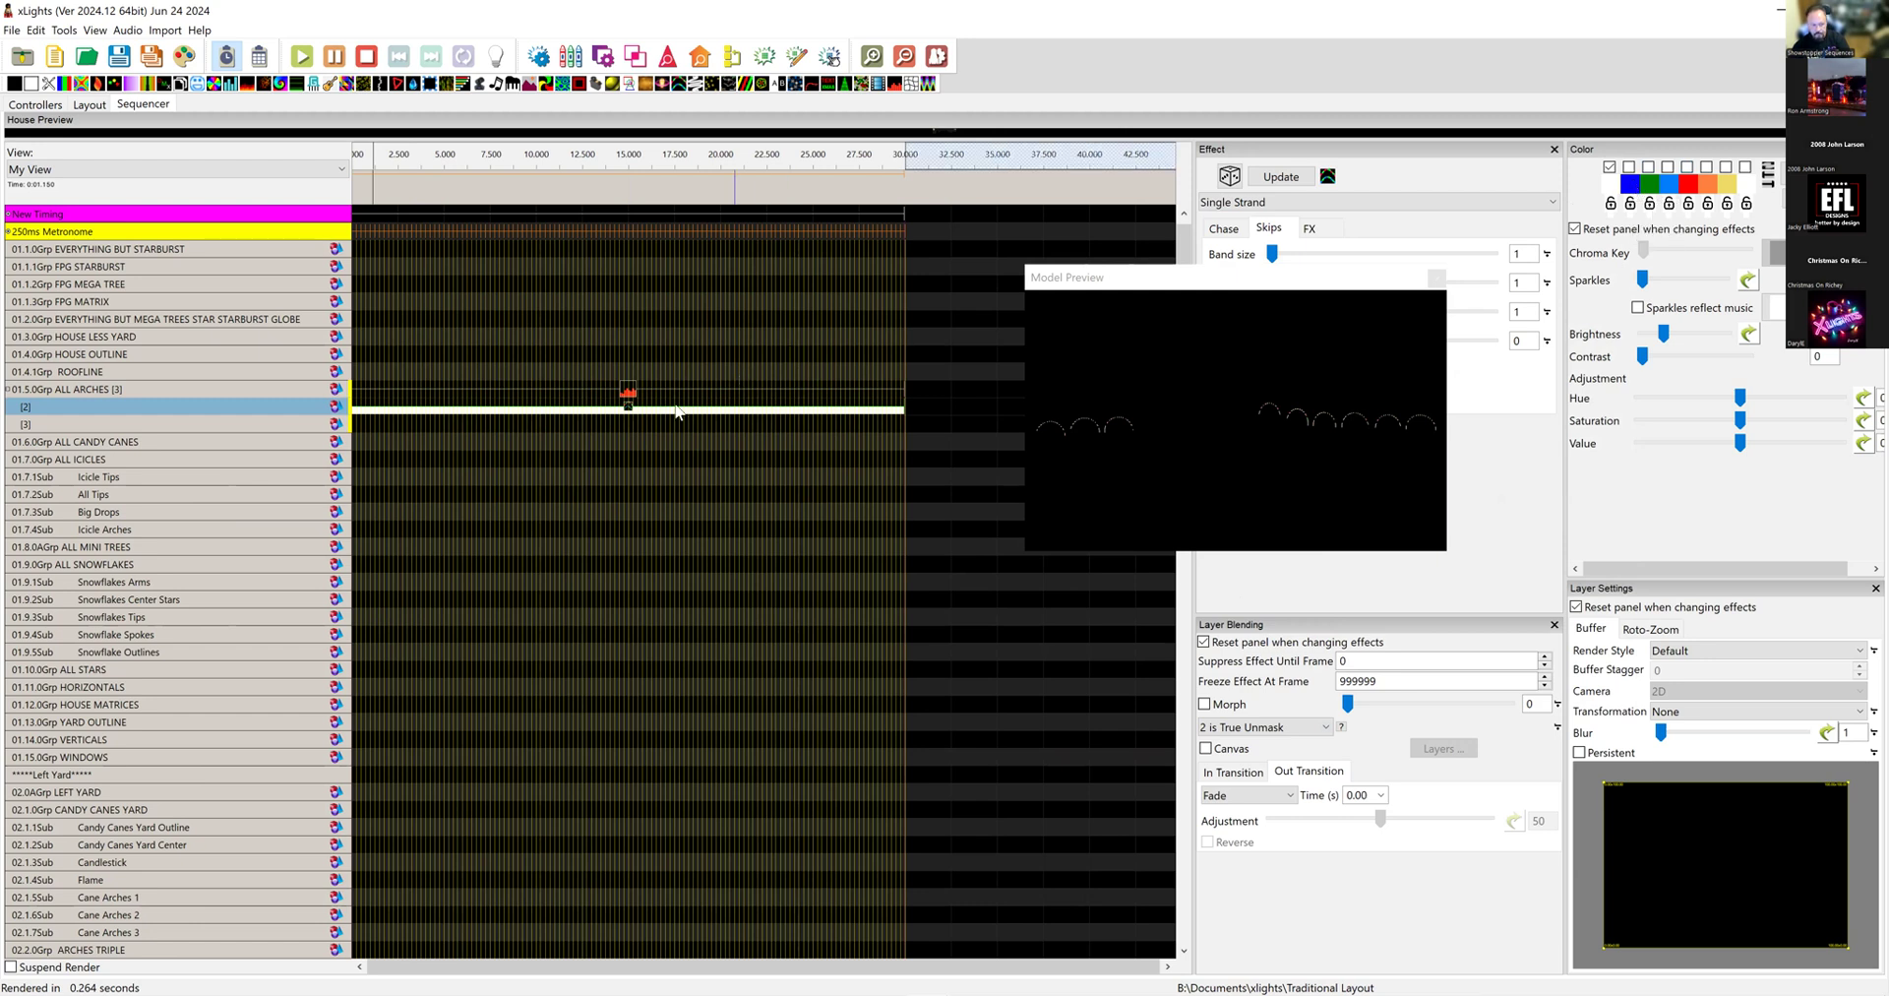
Step: Limit the VU Meter effect's active palette colors to white and black
click(625, 394)
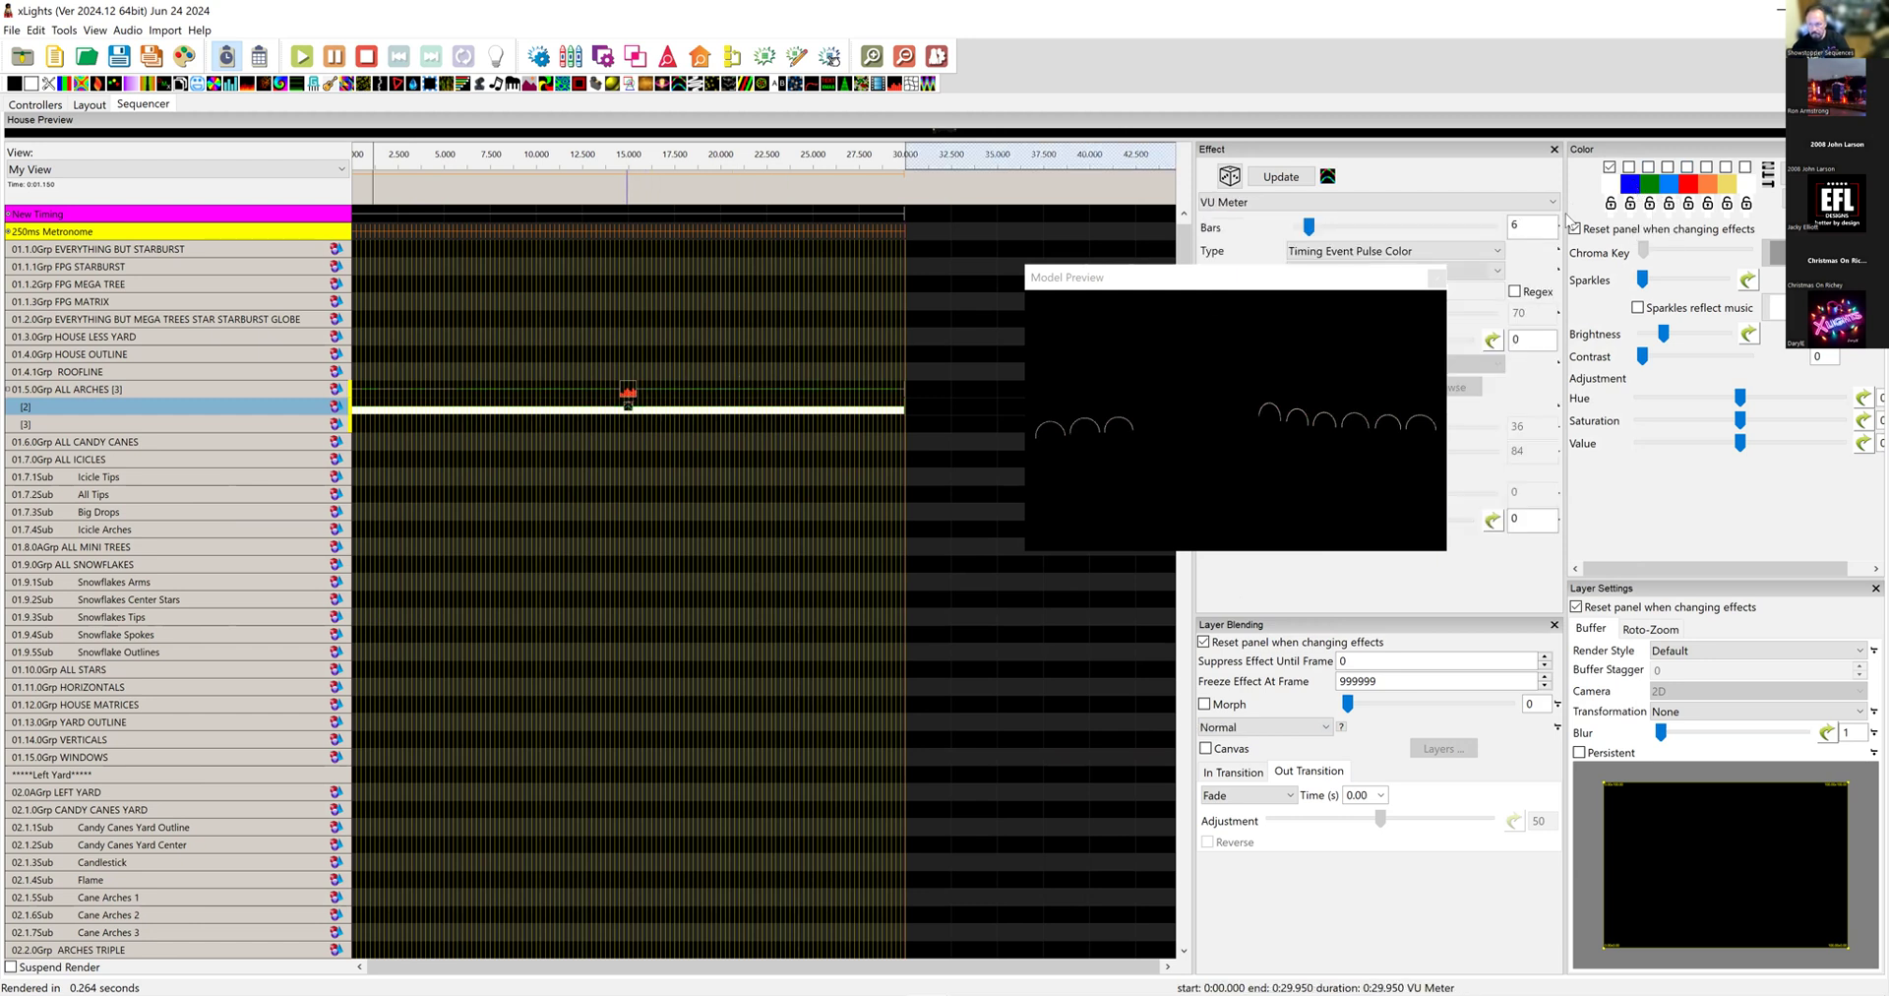
click(1648, 168)
click(1687, 167)
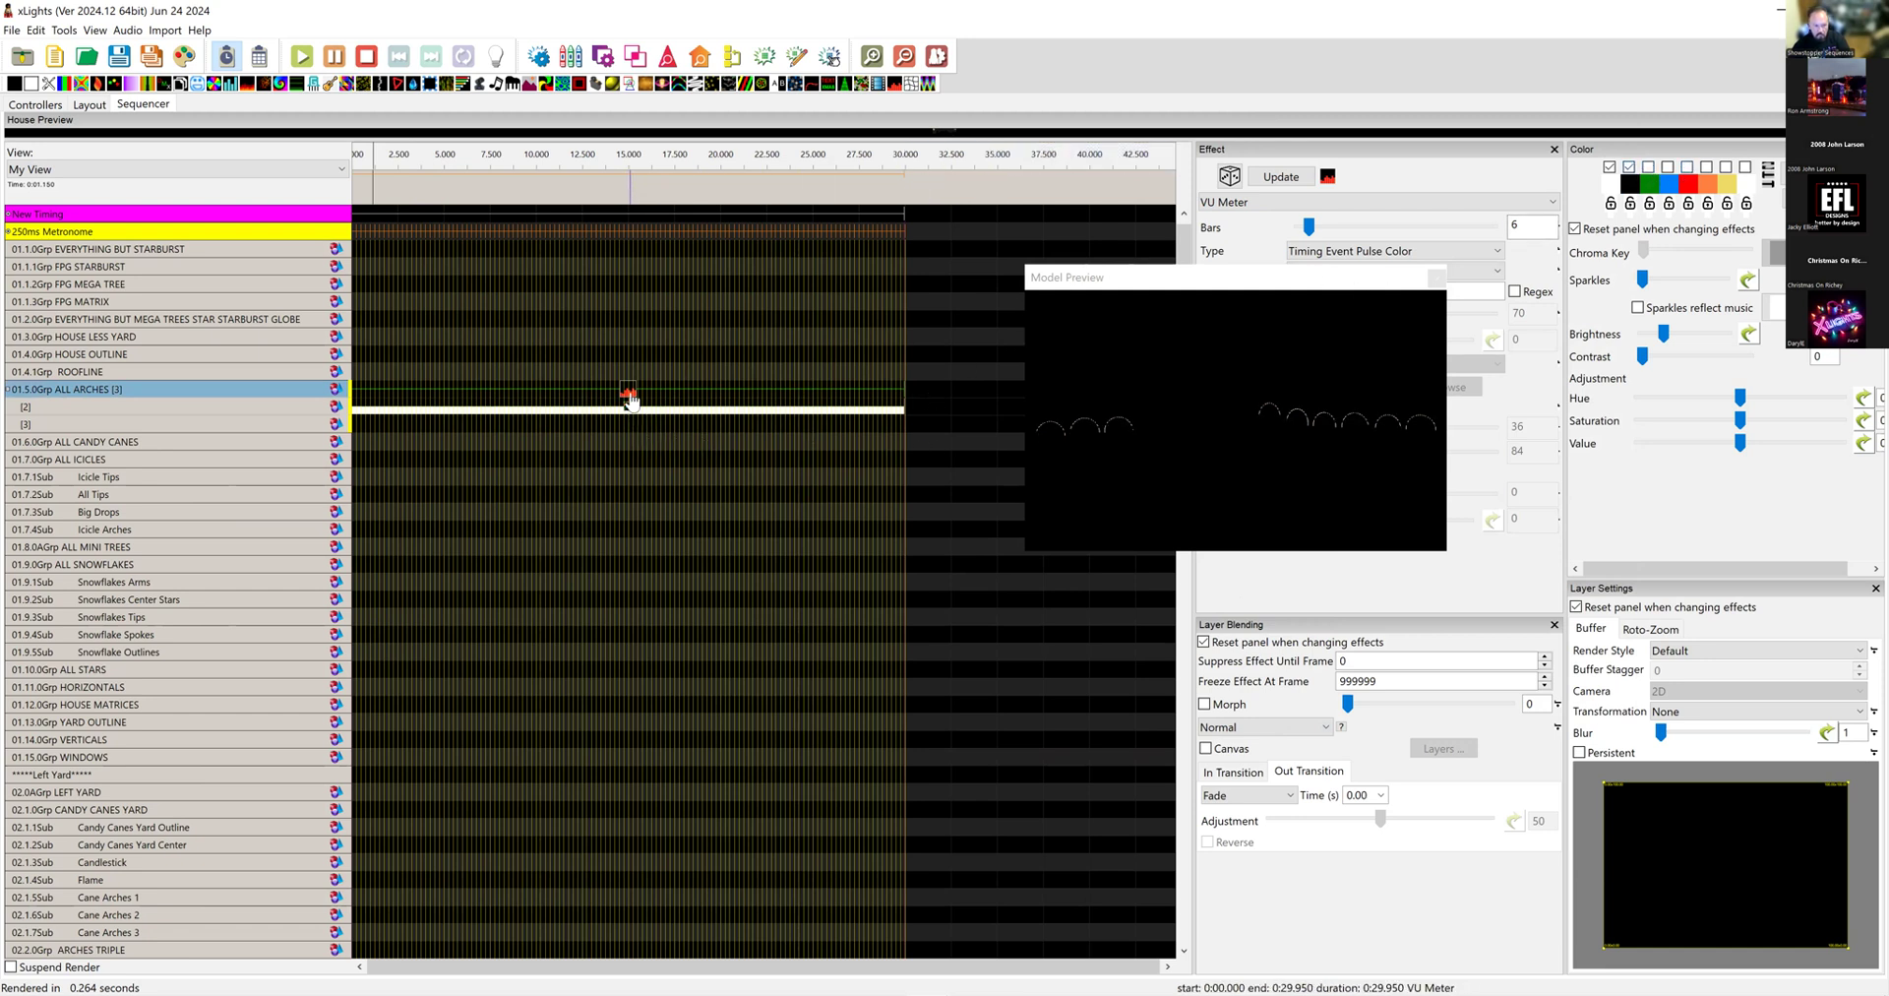
Step: Try the VU Meter effect on layer 3 beneath the Single Strand effect, and move it back to the top layer
click(671, 415)
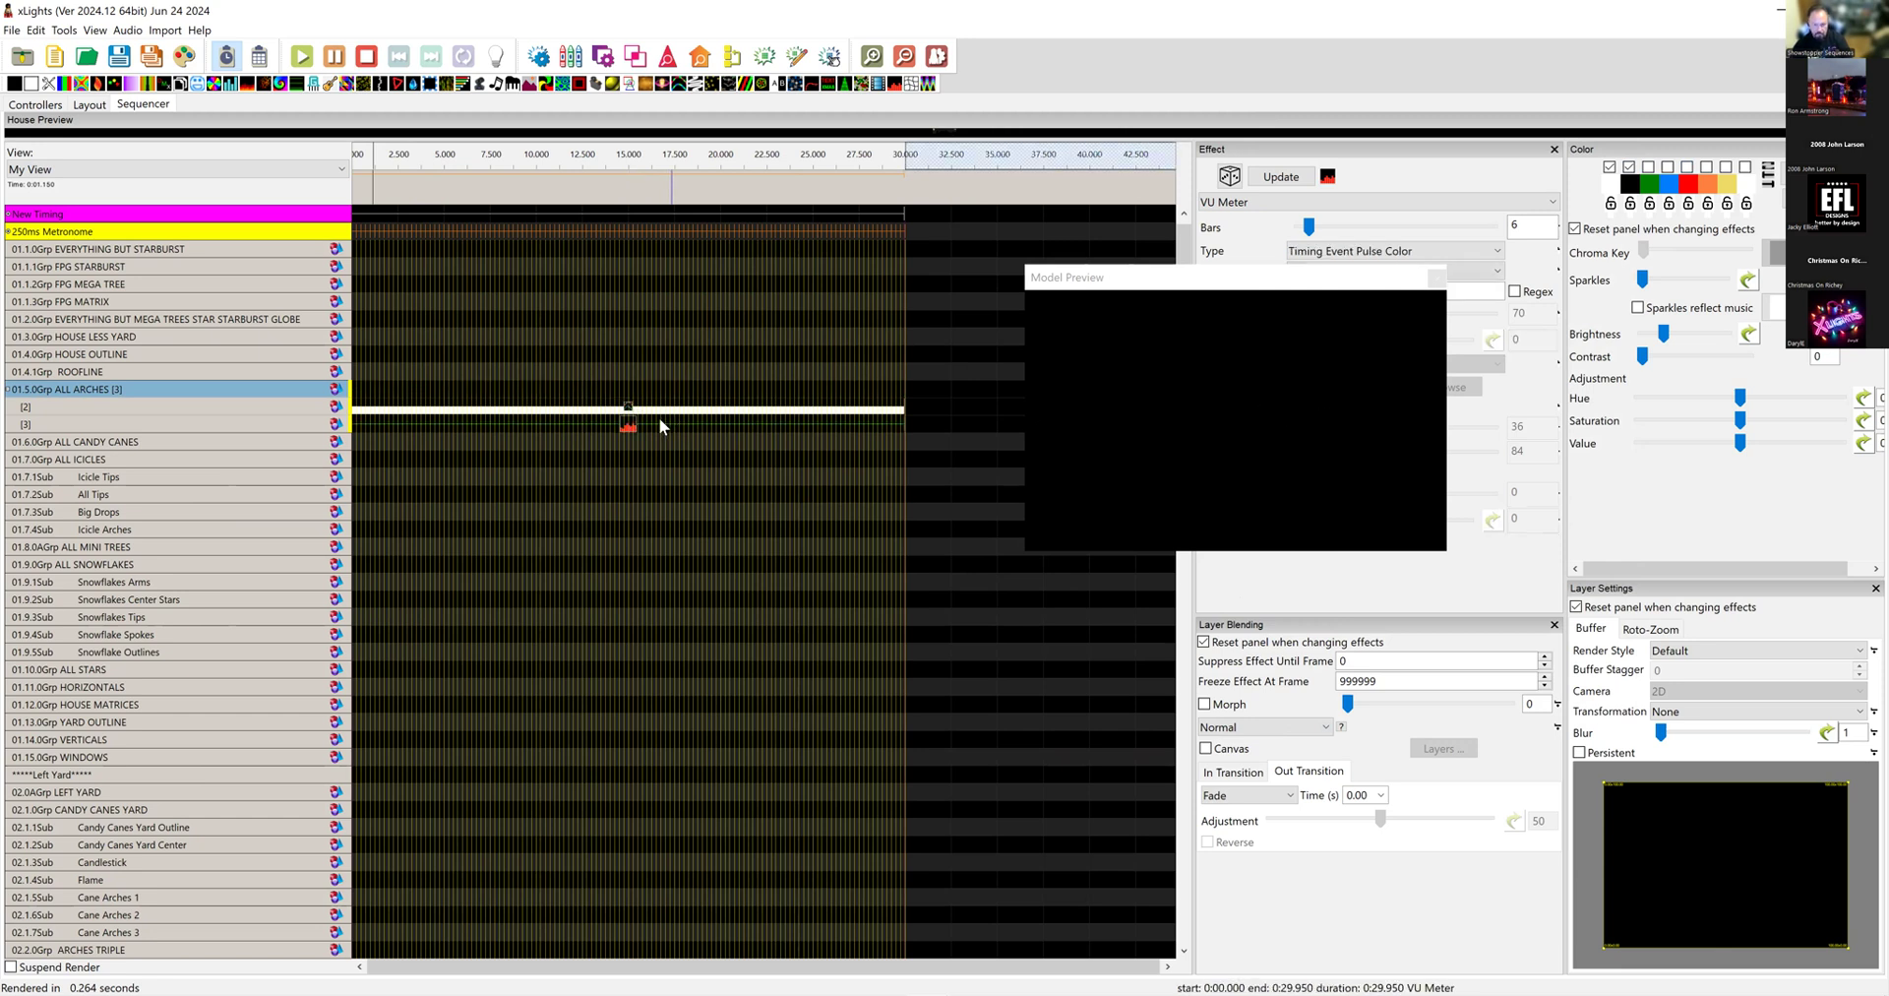
click(630, 409)
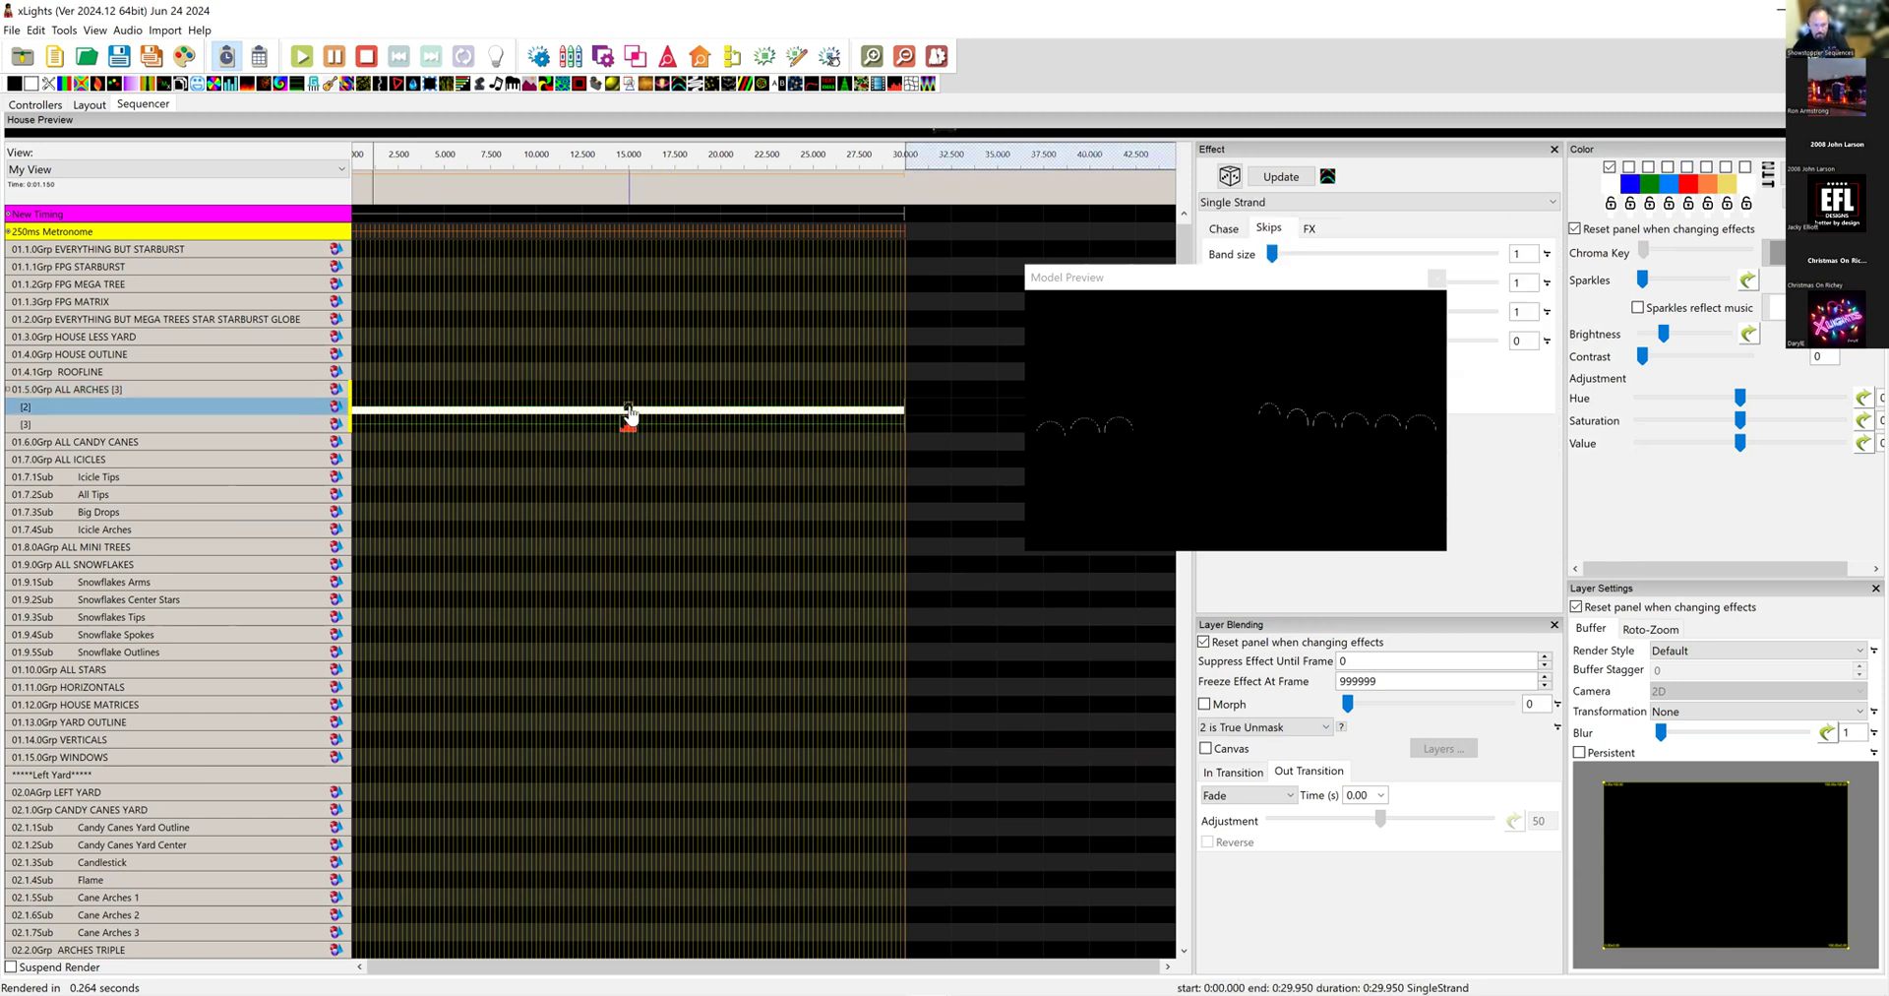
click(414, 187)
click(620, 365)
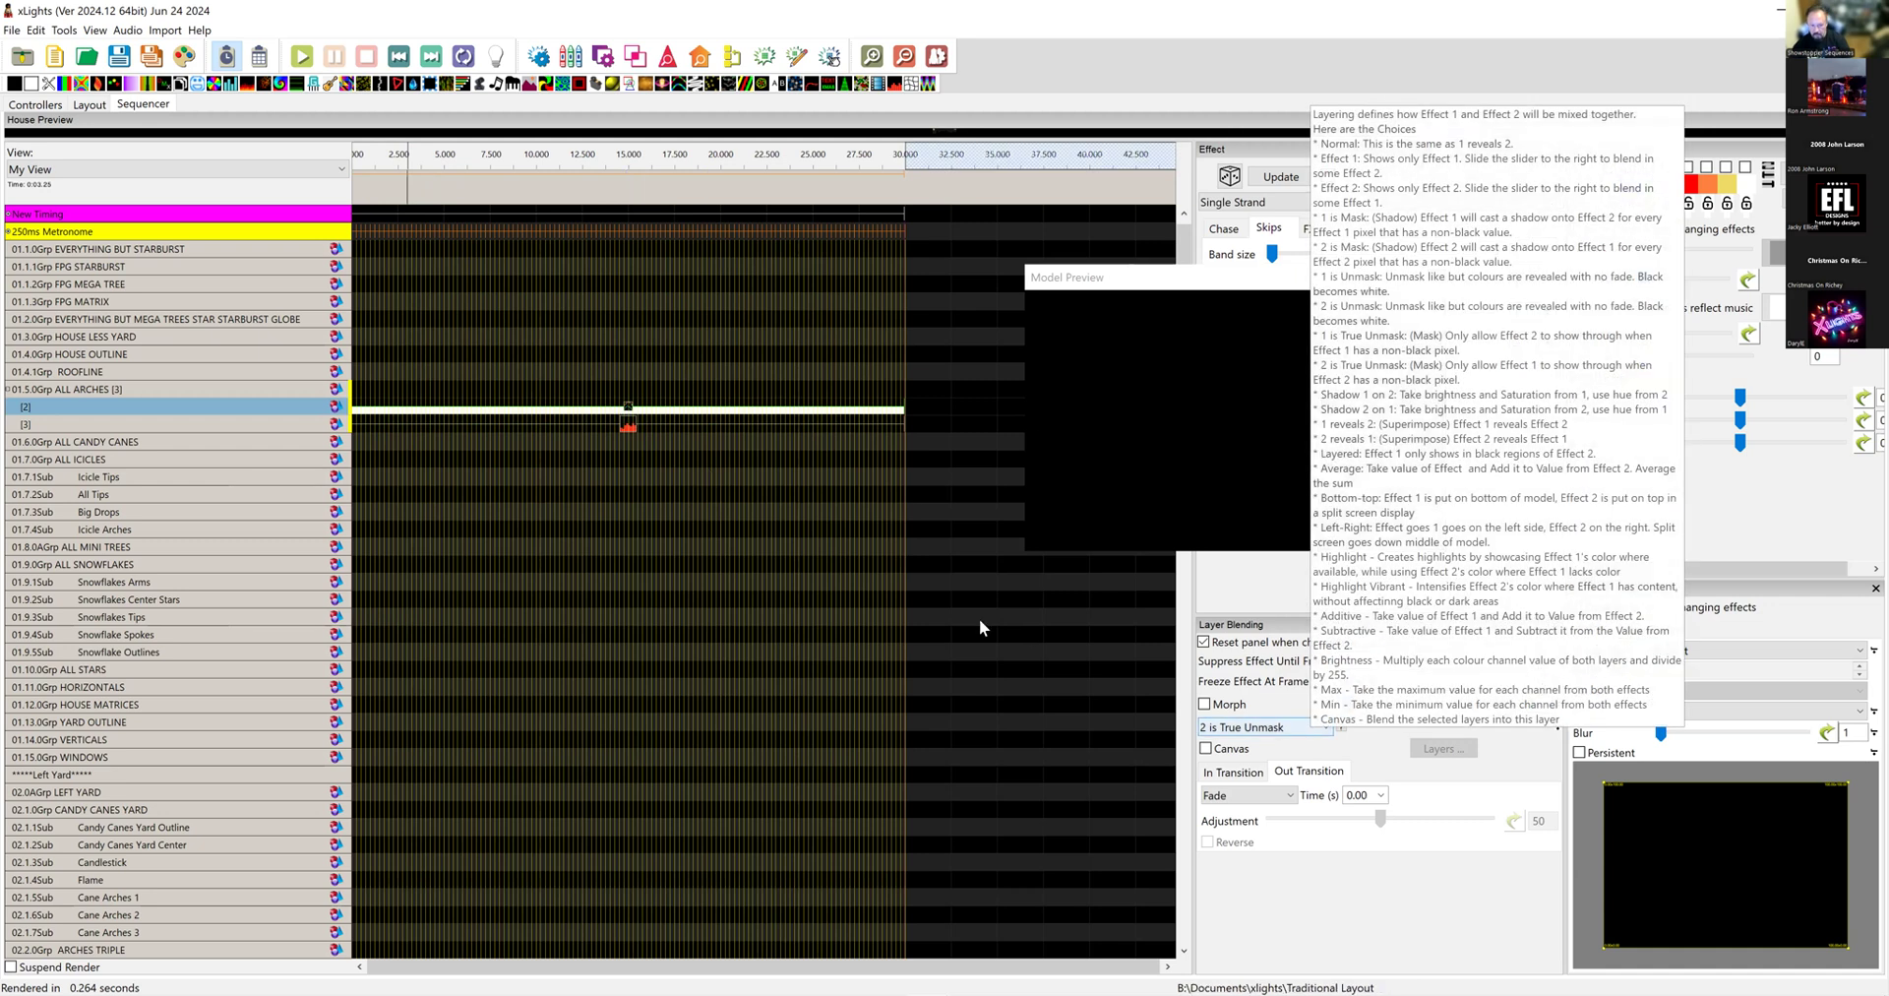
click(630, 429)
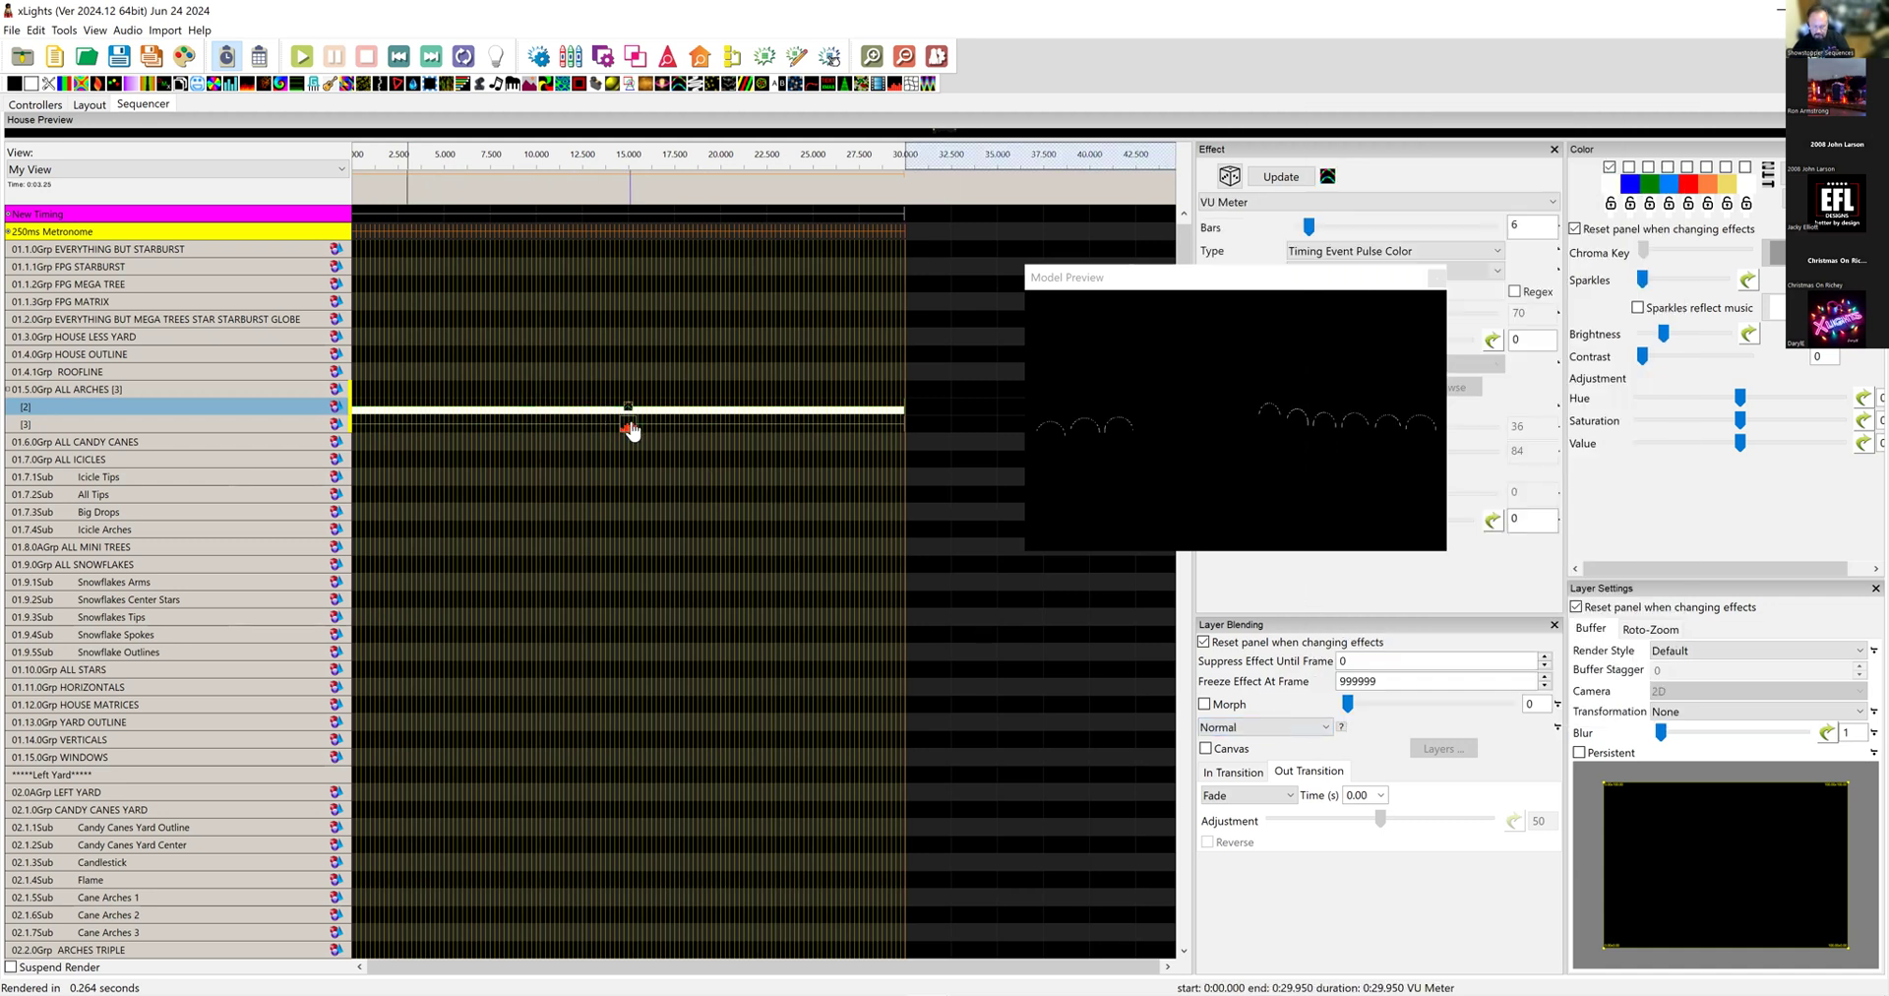
drag(632, 430, 634, 421)
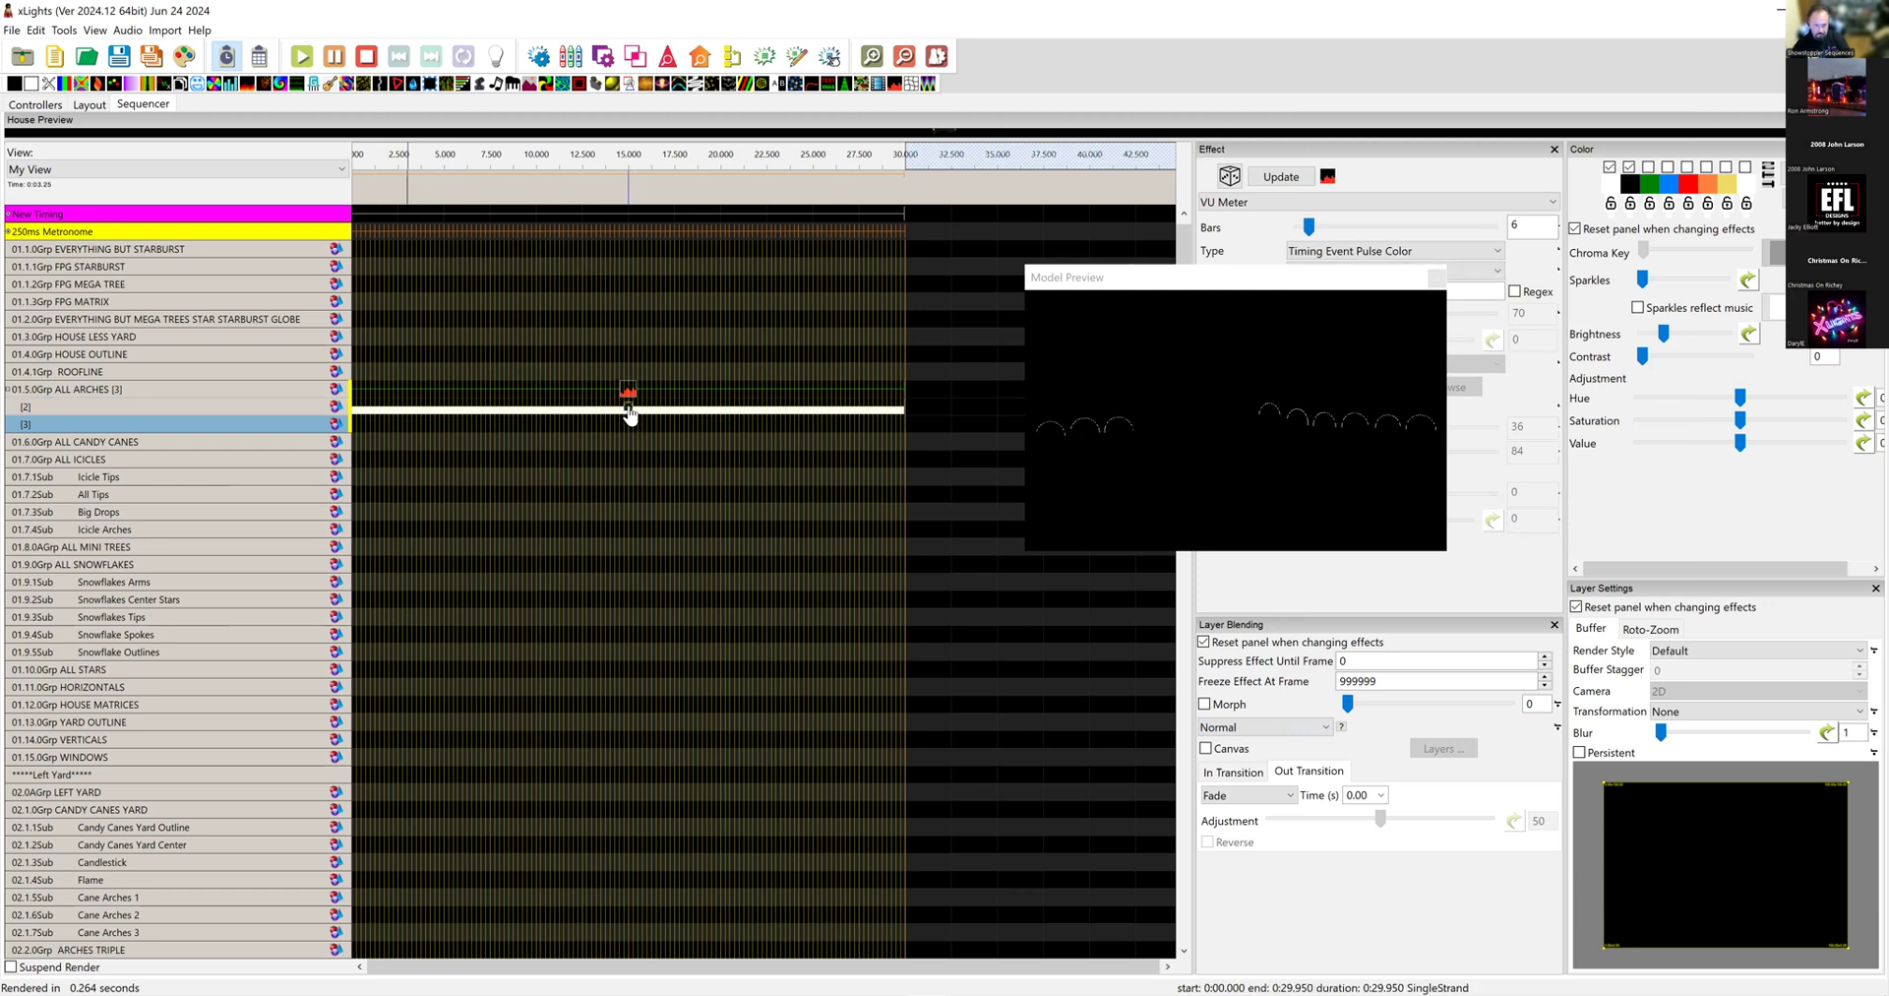
Step: Set the layer blending of the VU Meter effect on the top ALL ARCHES layer to 1 is True Unmask
click(1265, 728)
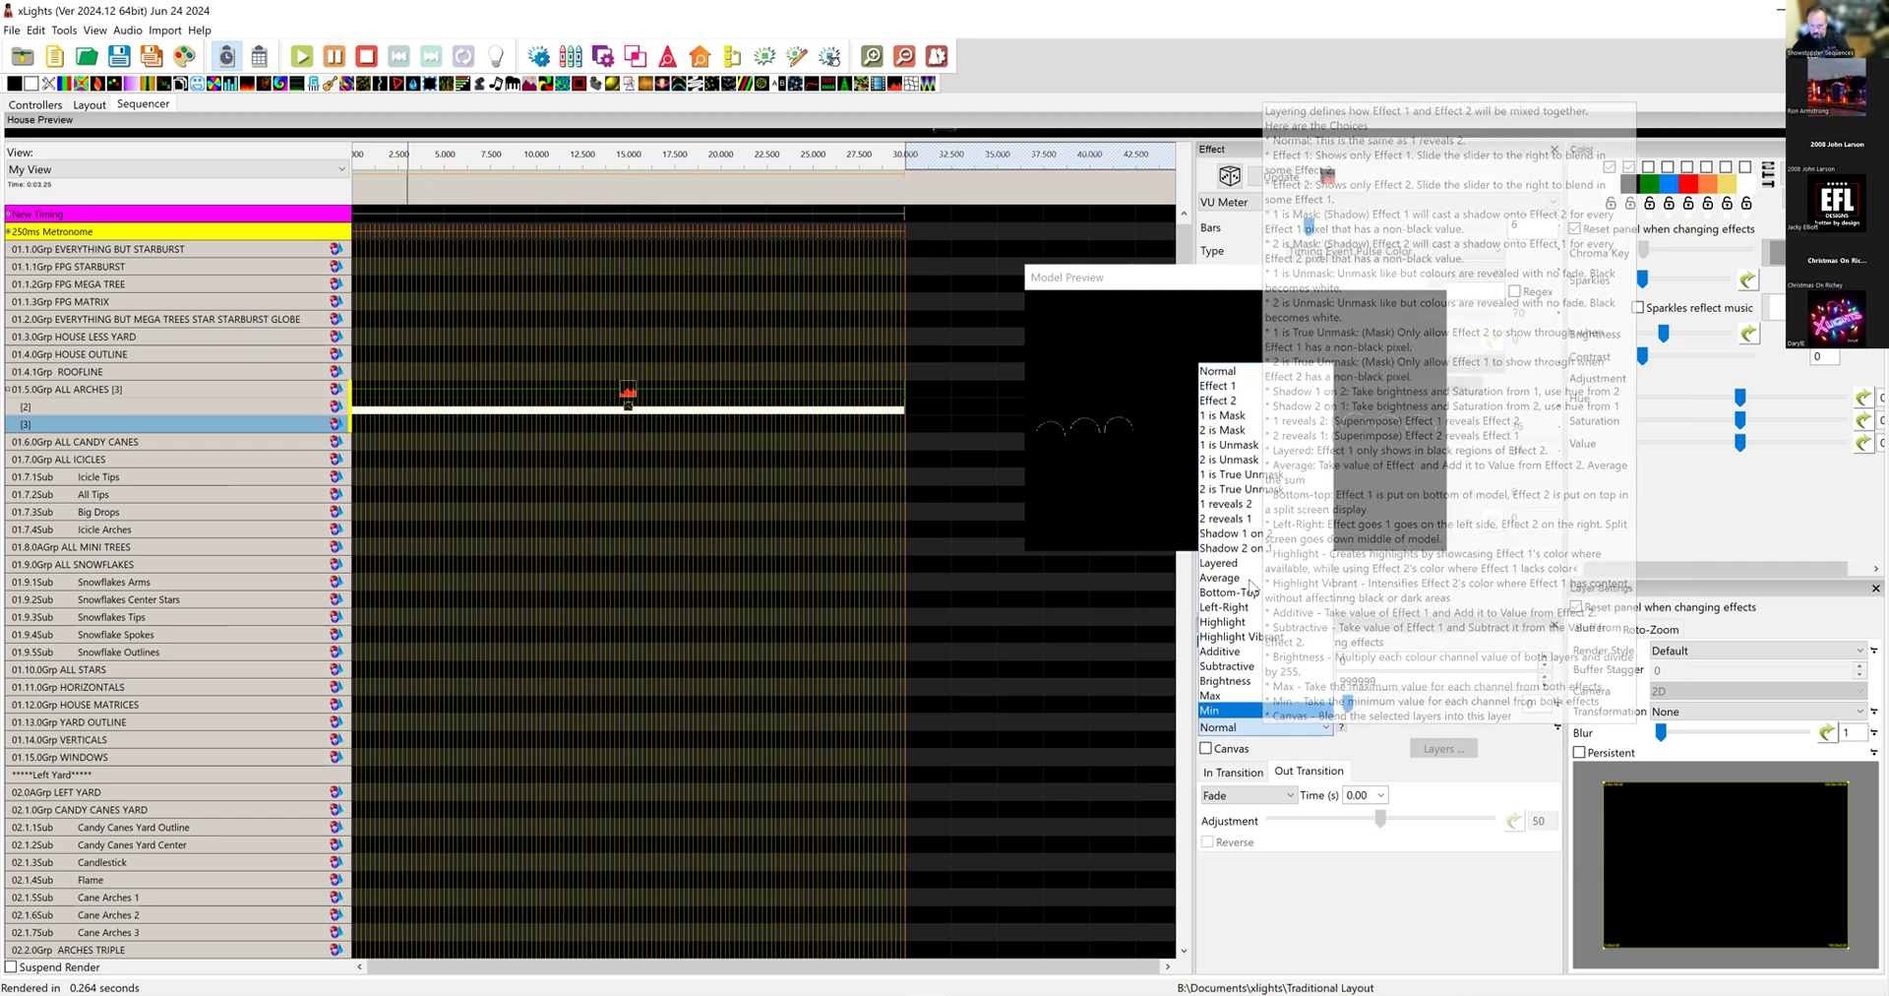
click(1248, 476)
click(630, 411)
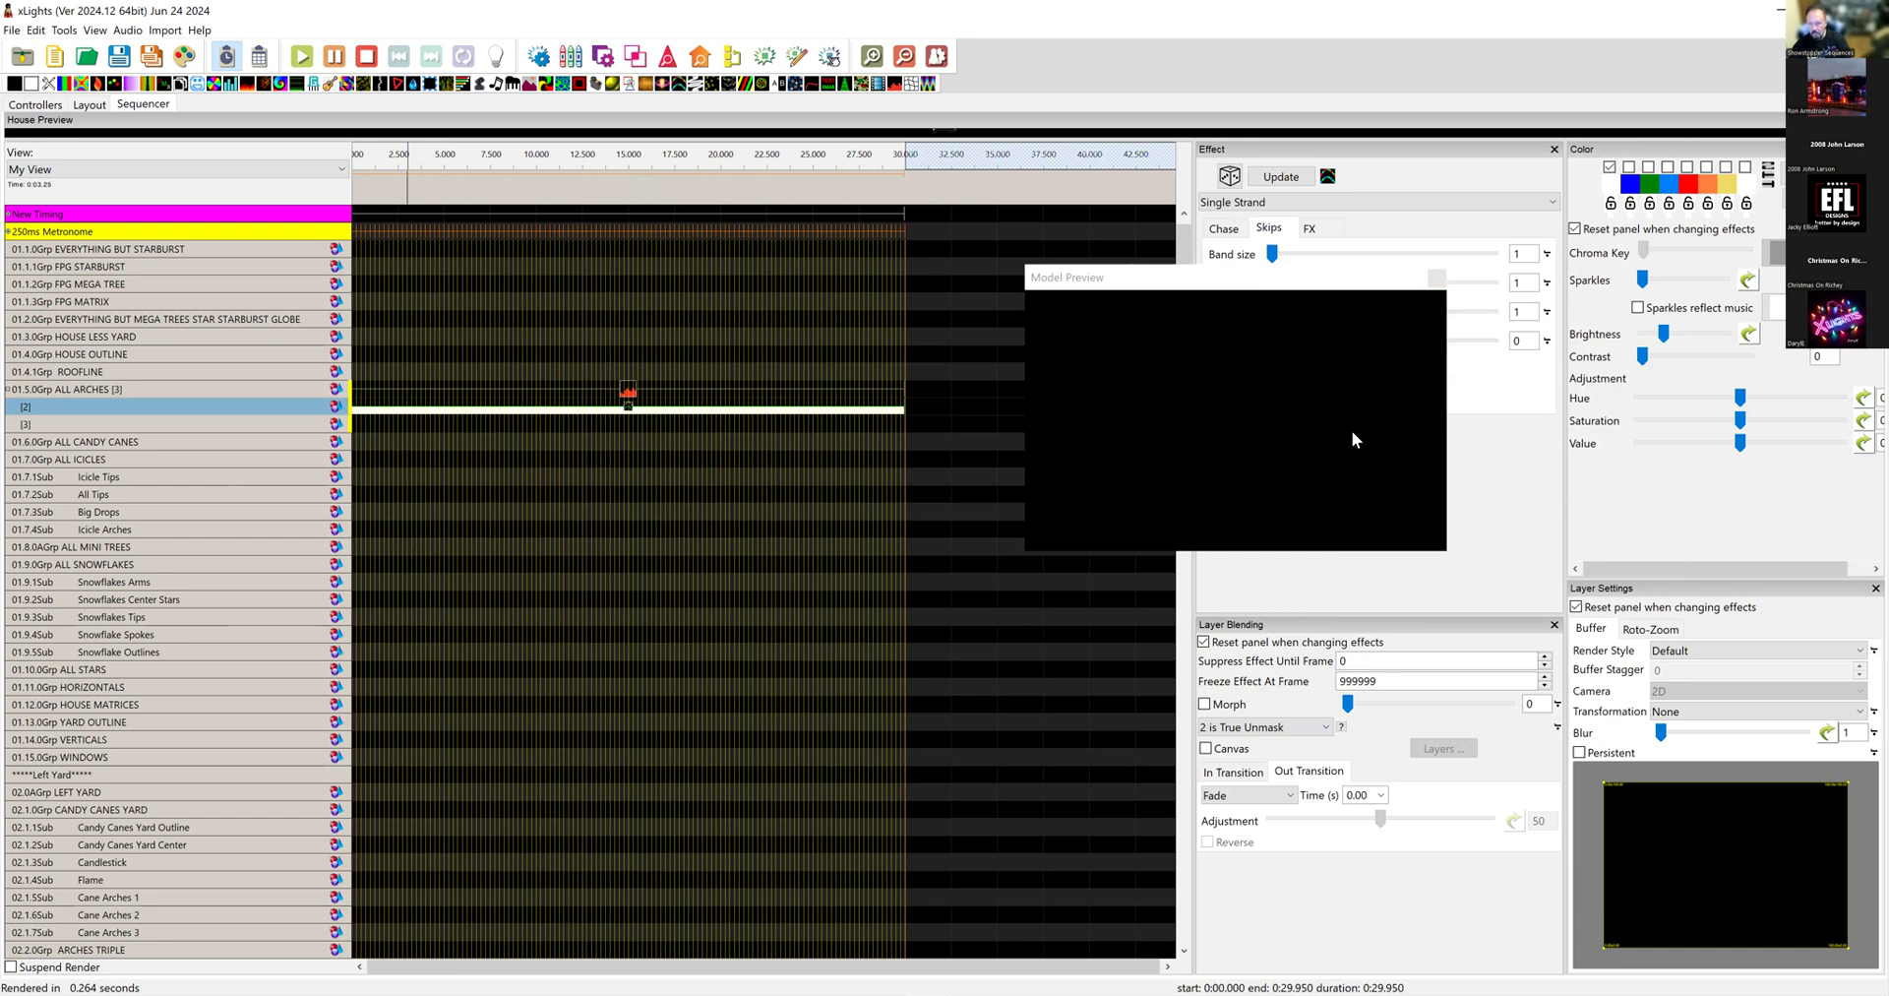
Step: Set the VU Meter effect's timing track to 250ms Metronome
click(629, 394)
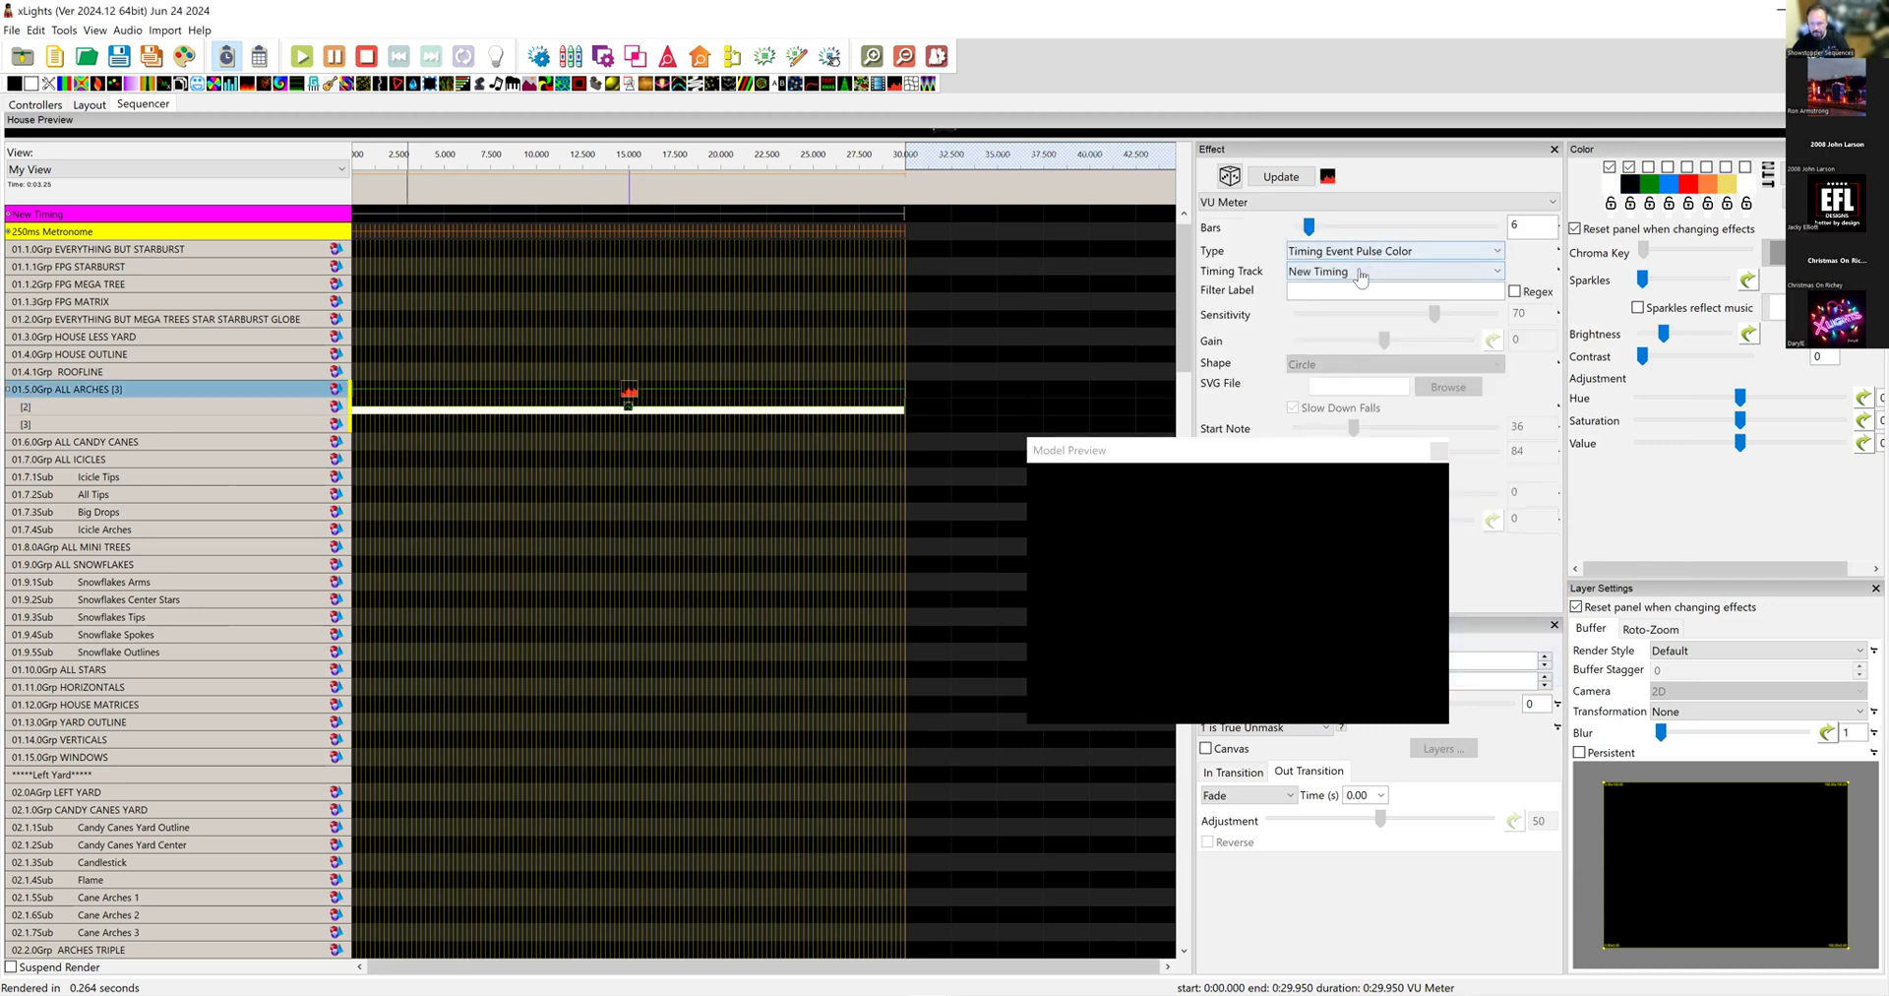
click(1361, 271)
click(1357, 303)
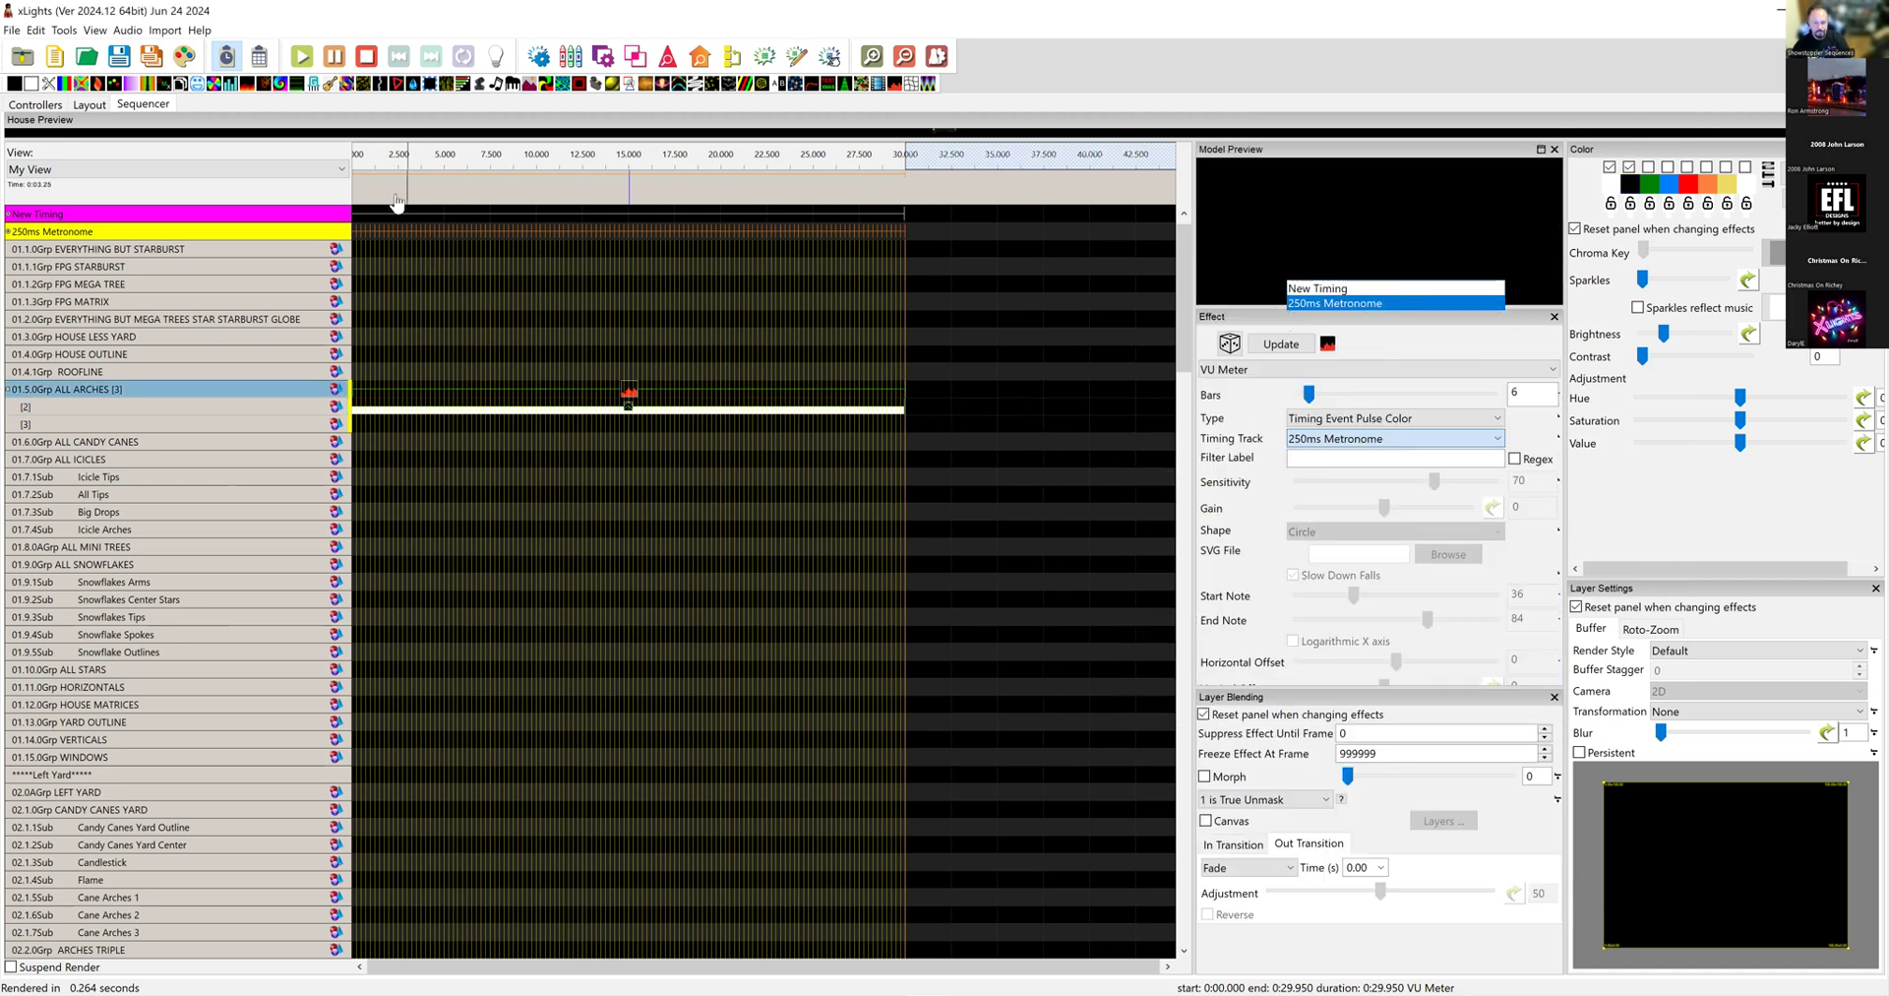
Step: Play the sequence from about 4 seconds to check the metronome pulses on the arches, and select the Single Strand effect
click(539, 209)
click(428, 202)
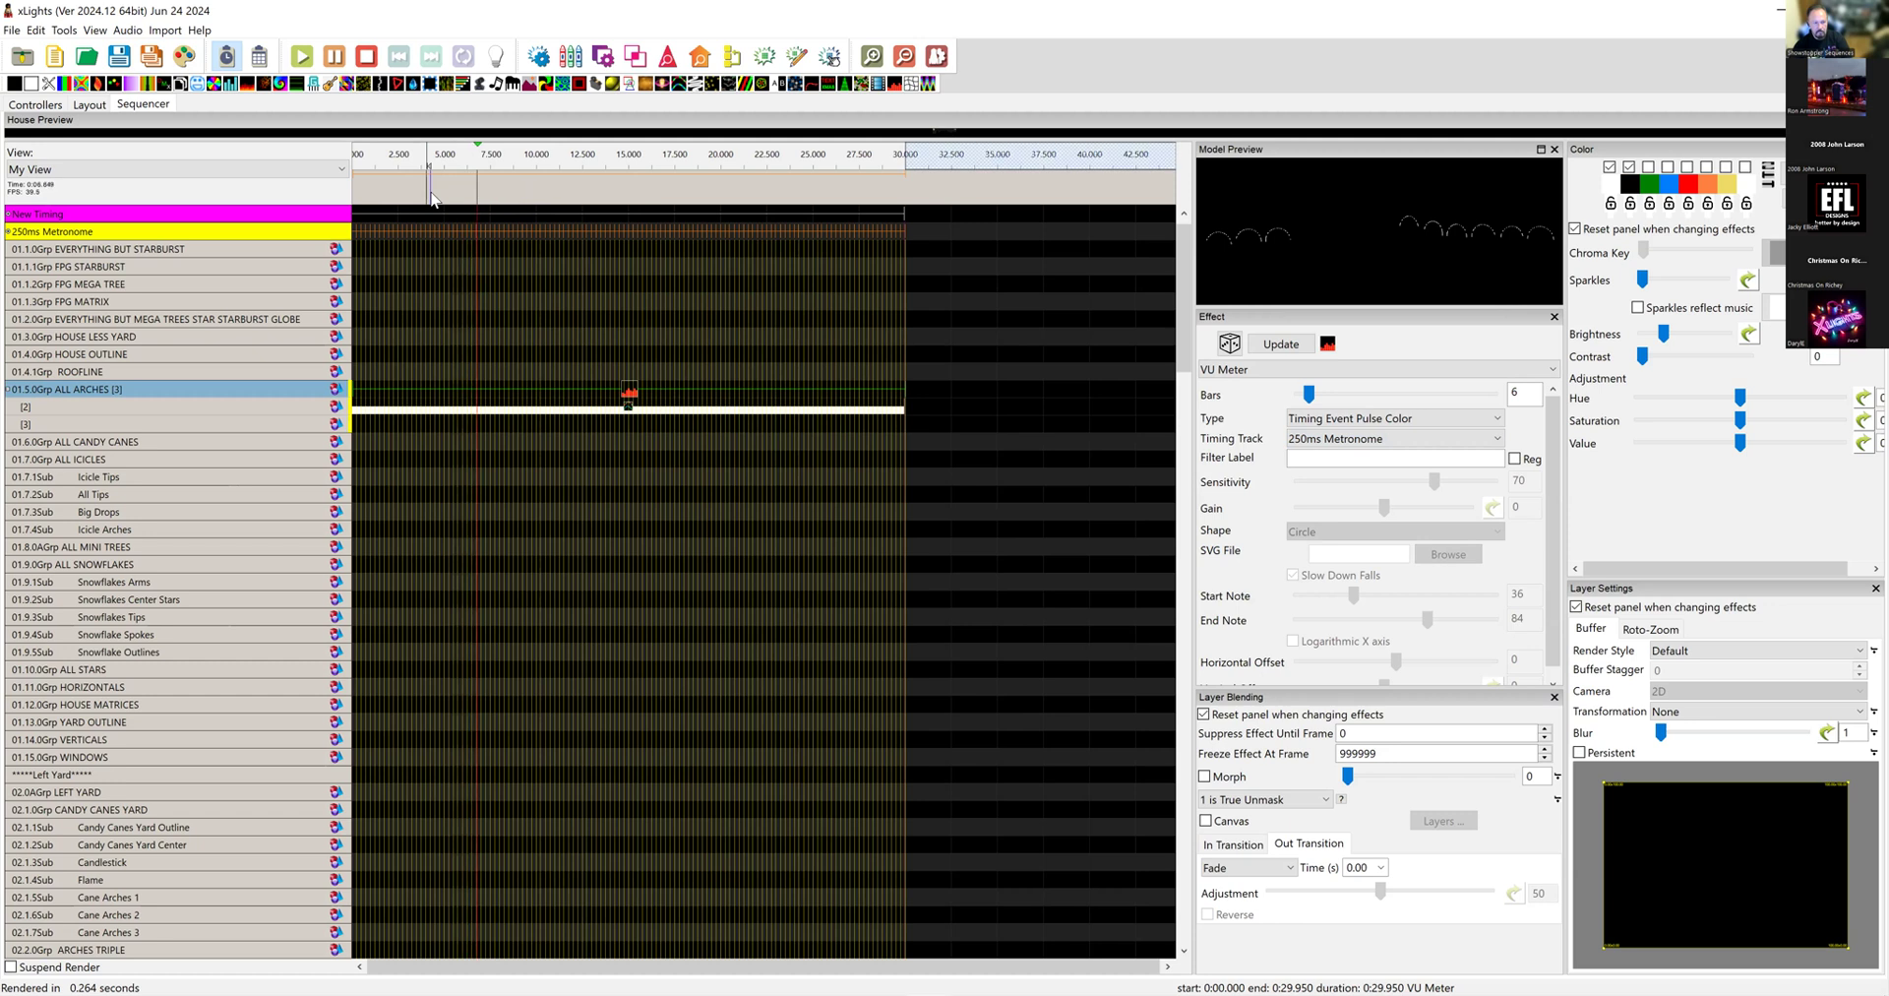
key(space)
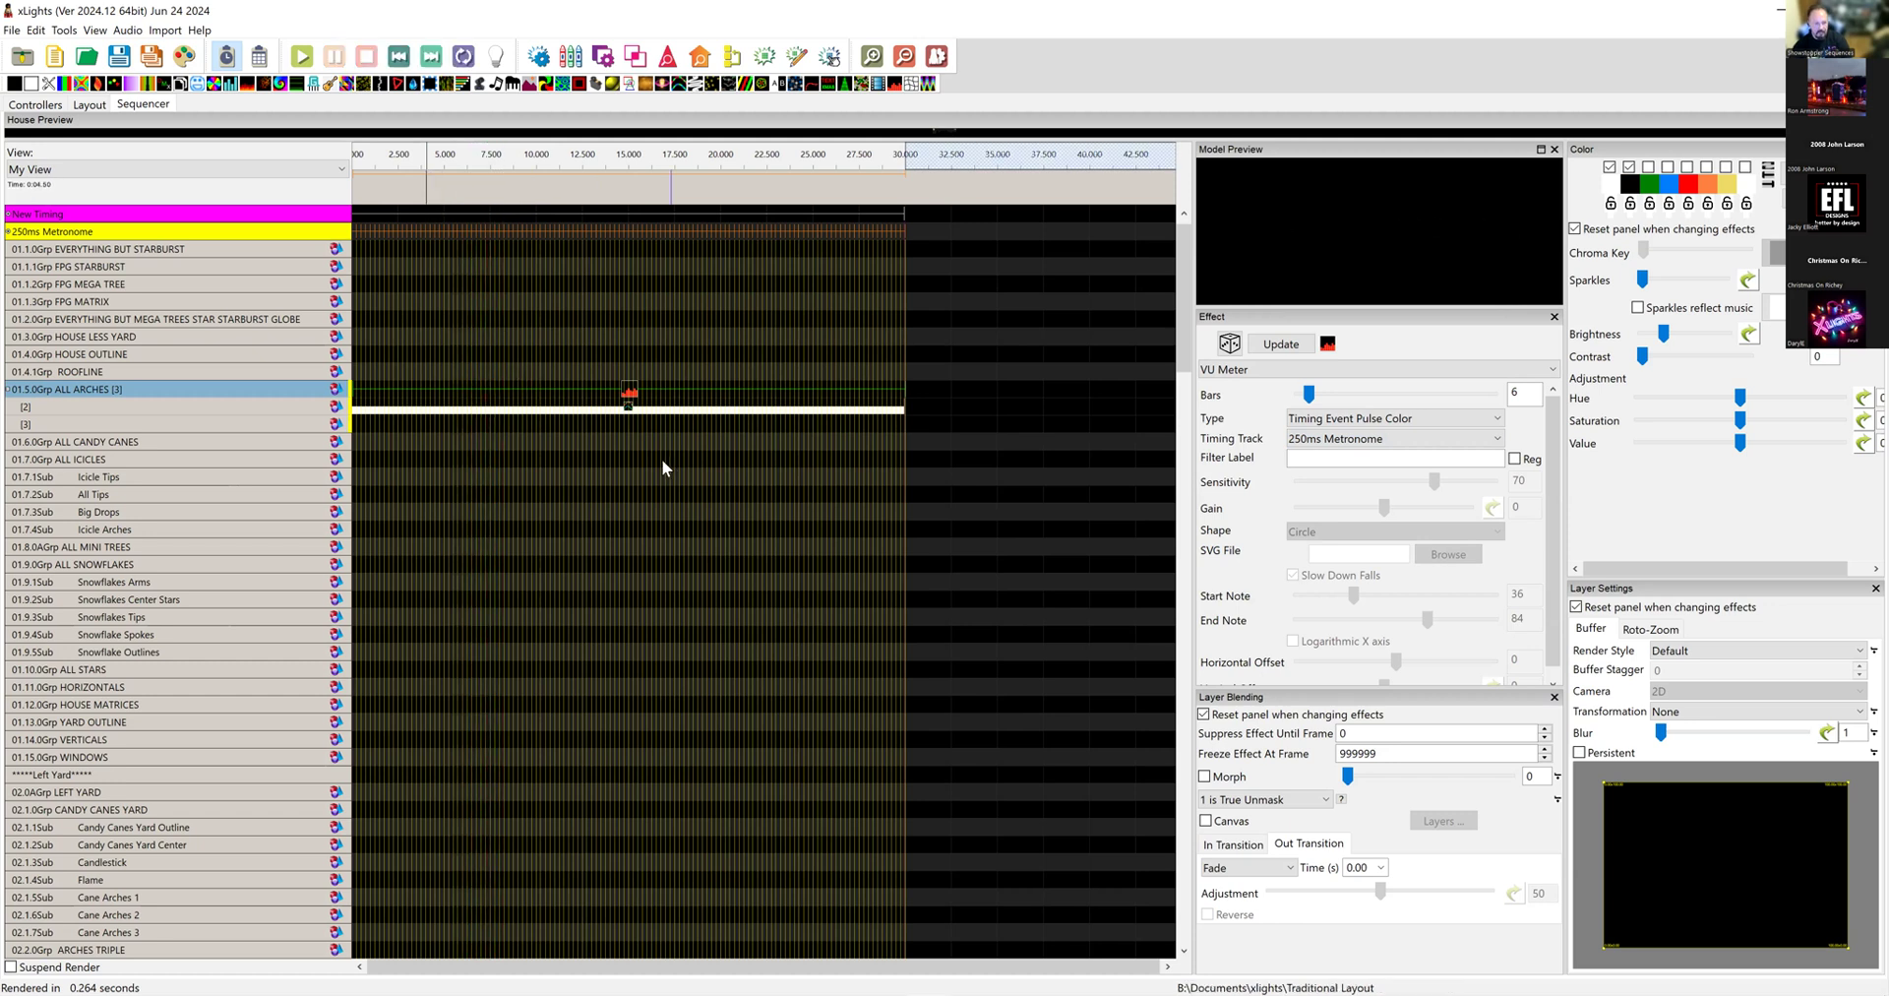
click(630, 410)
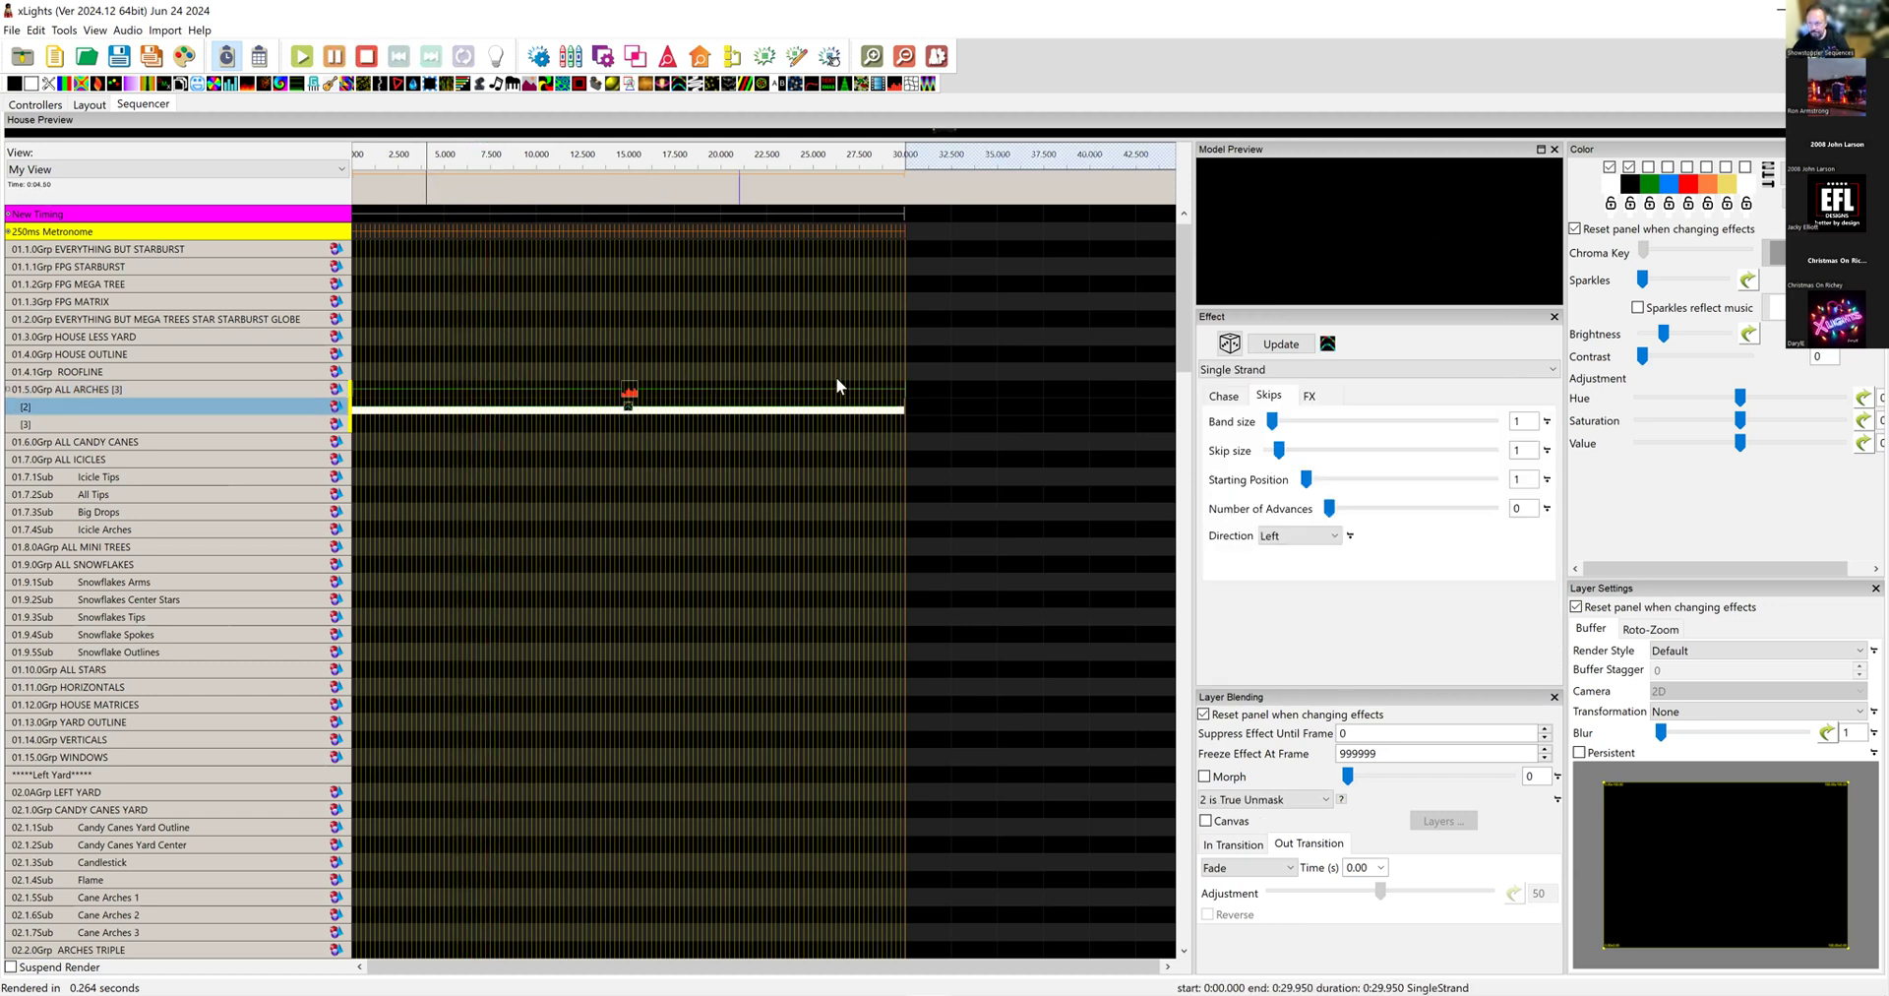
Step: Enable green and red alongside white as the Single Strand effect's colours
click(1648, 167)
click(1687, 168)
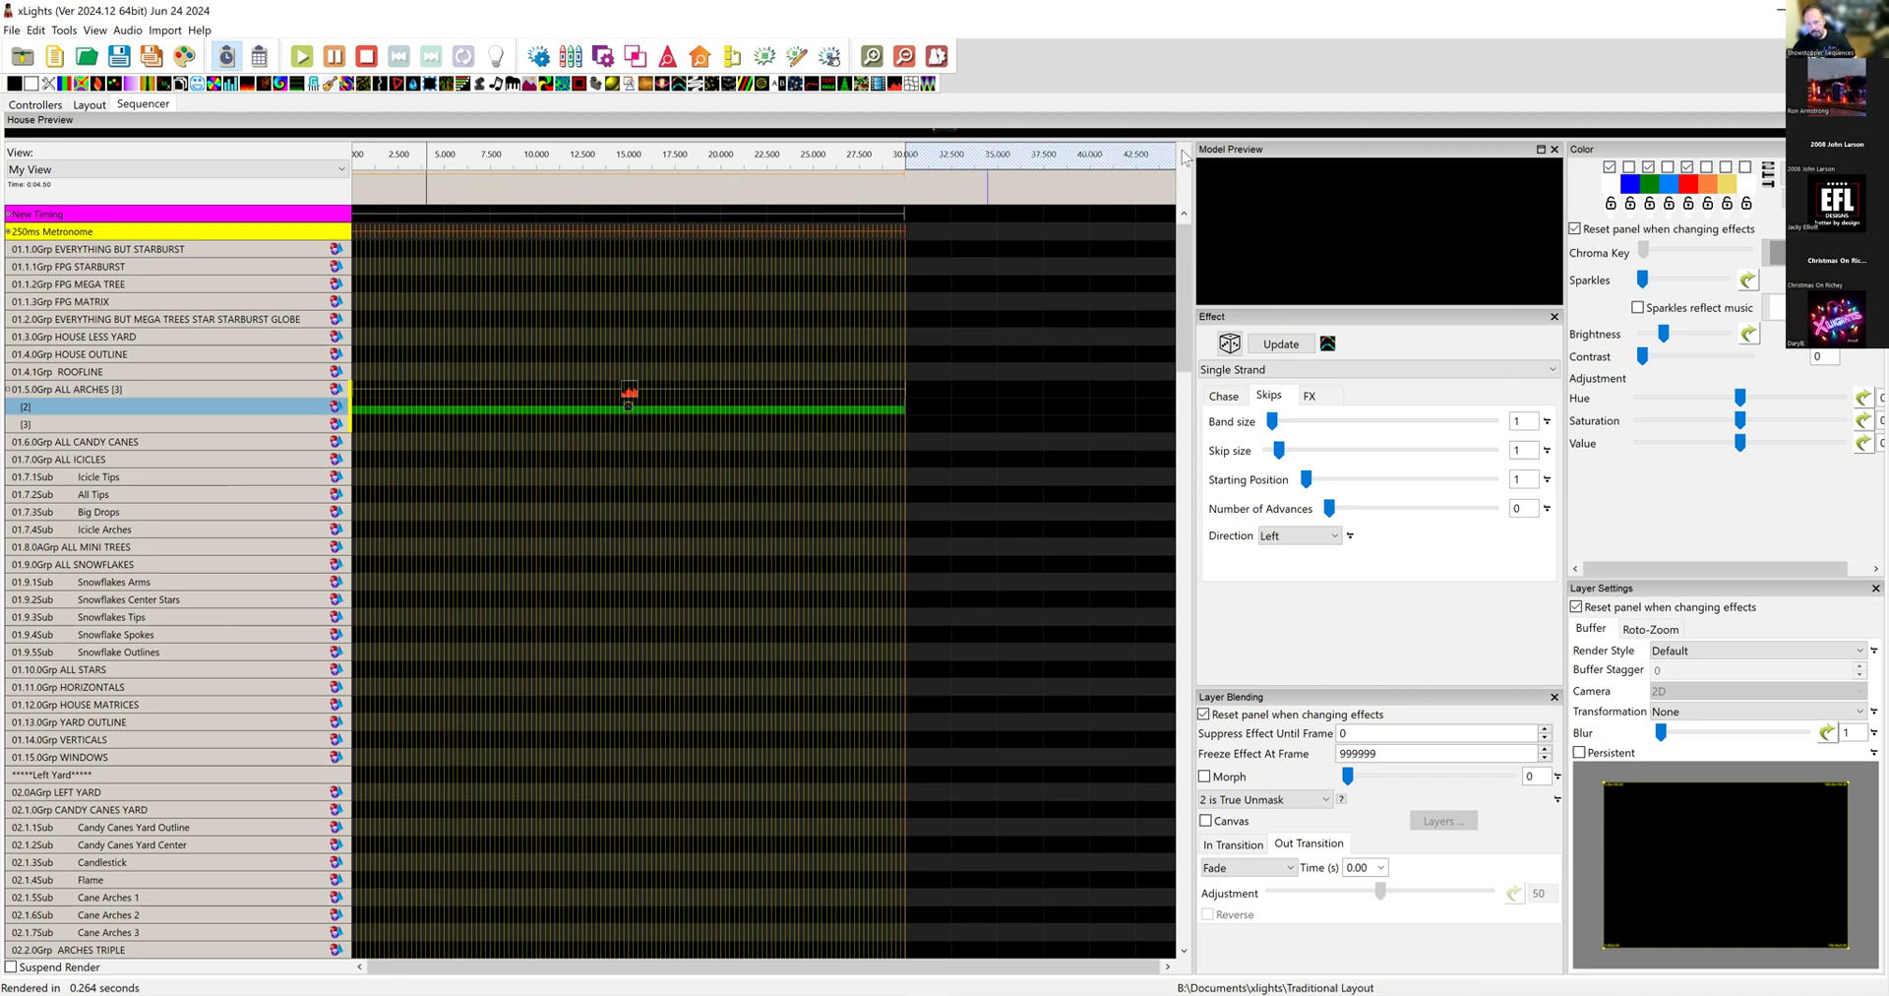
Step: Undock the Model Preview panel, try it at several positions, and dock it above House Preview
drag(1368, 153, 1223, 209)
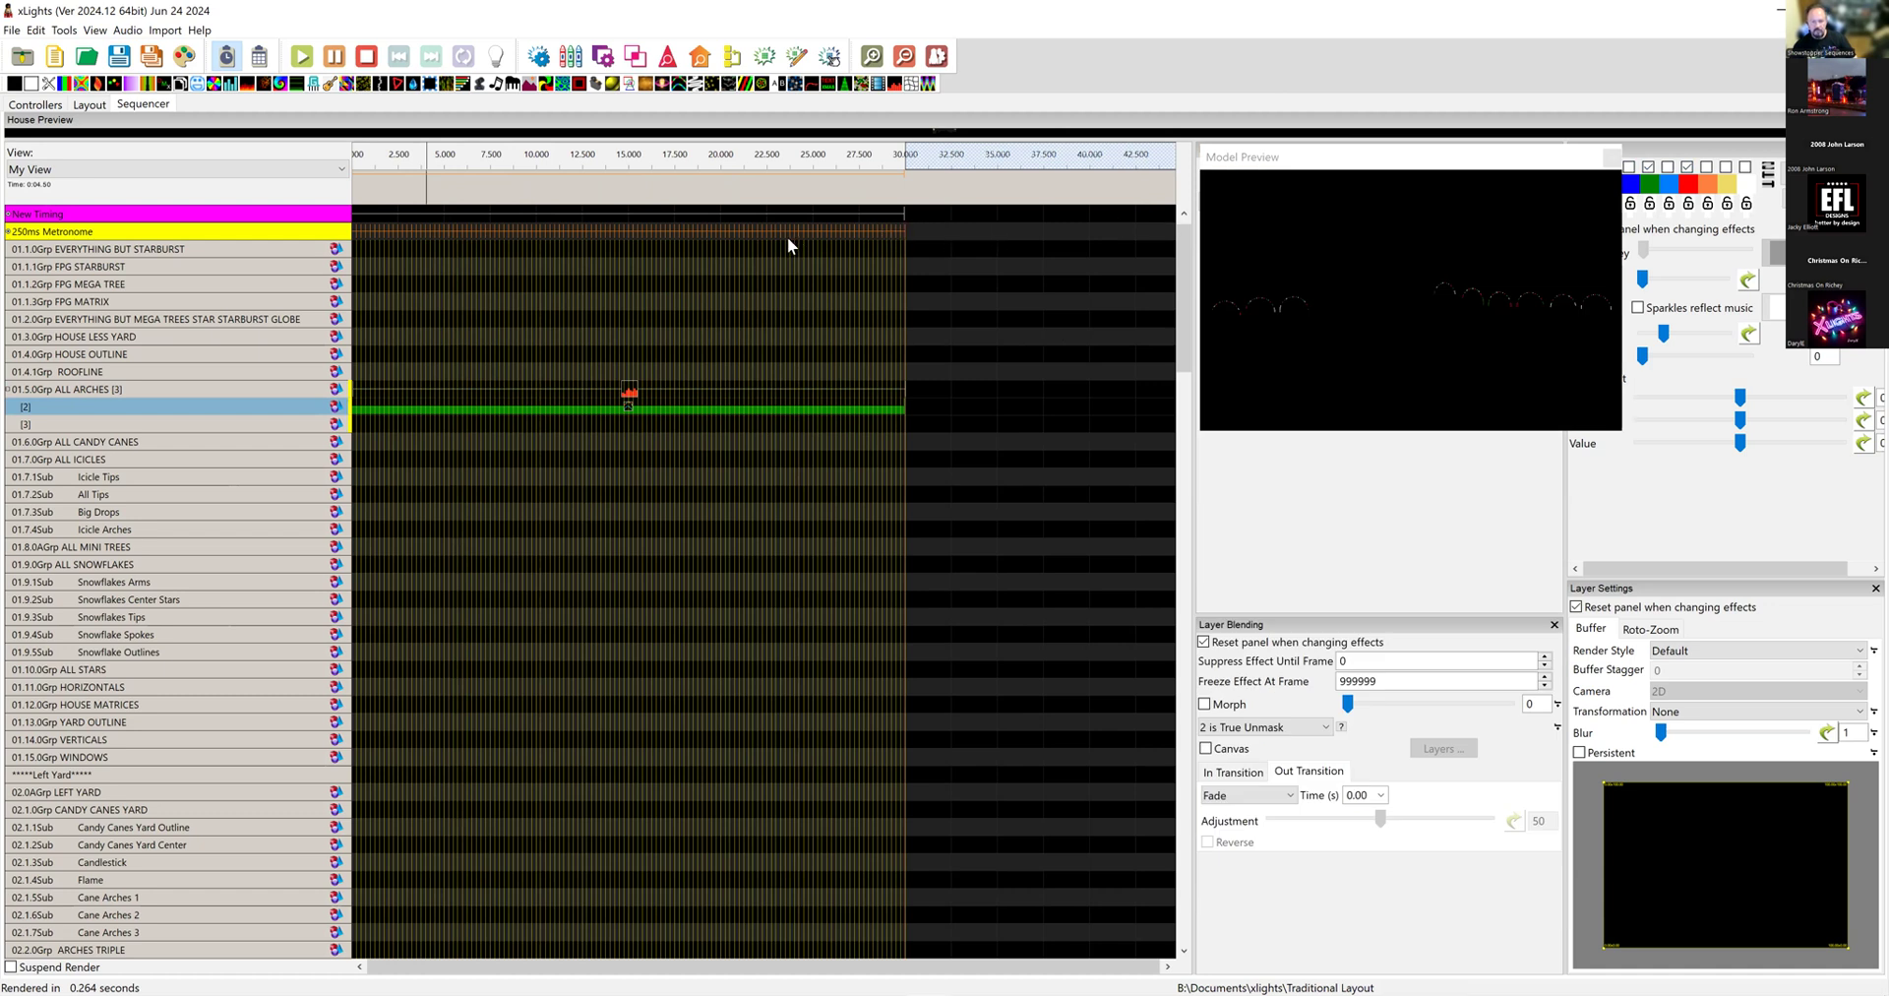
drag(768, 227, 768, 229)
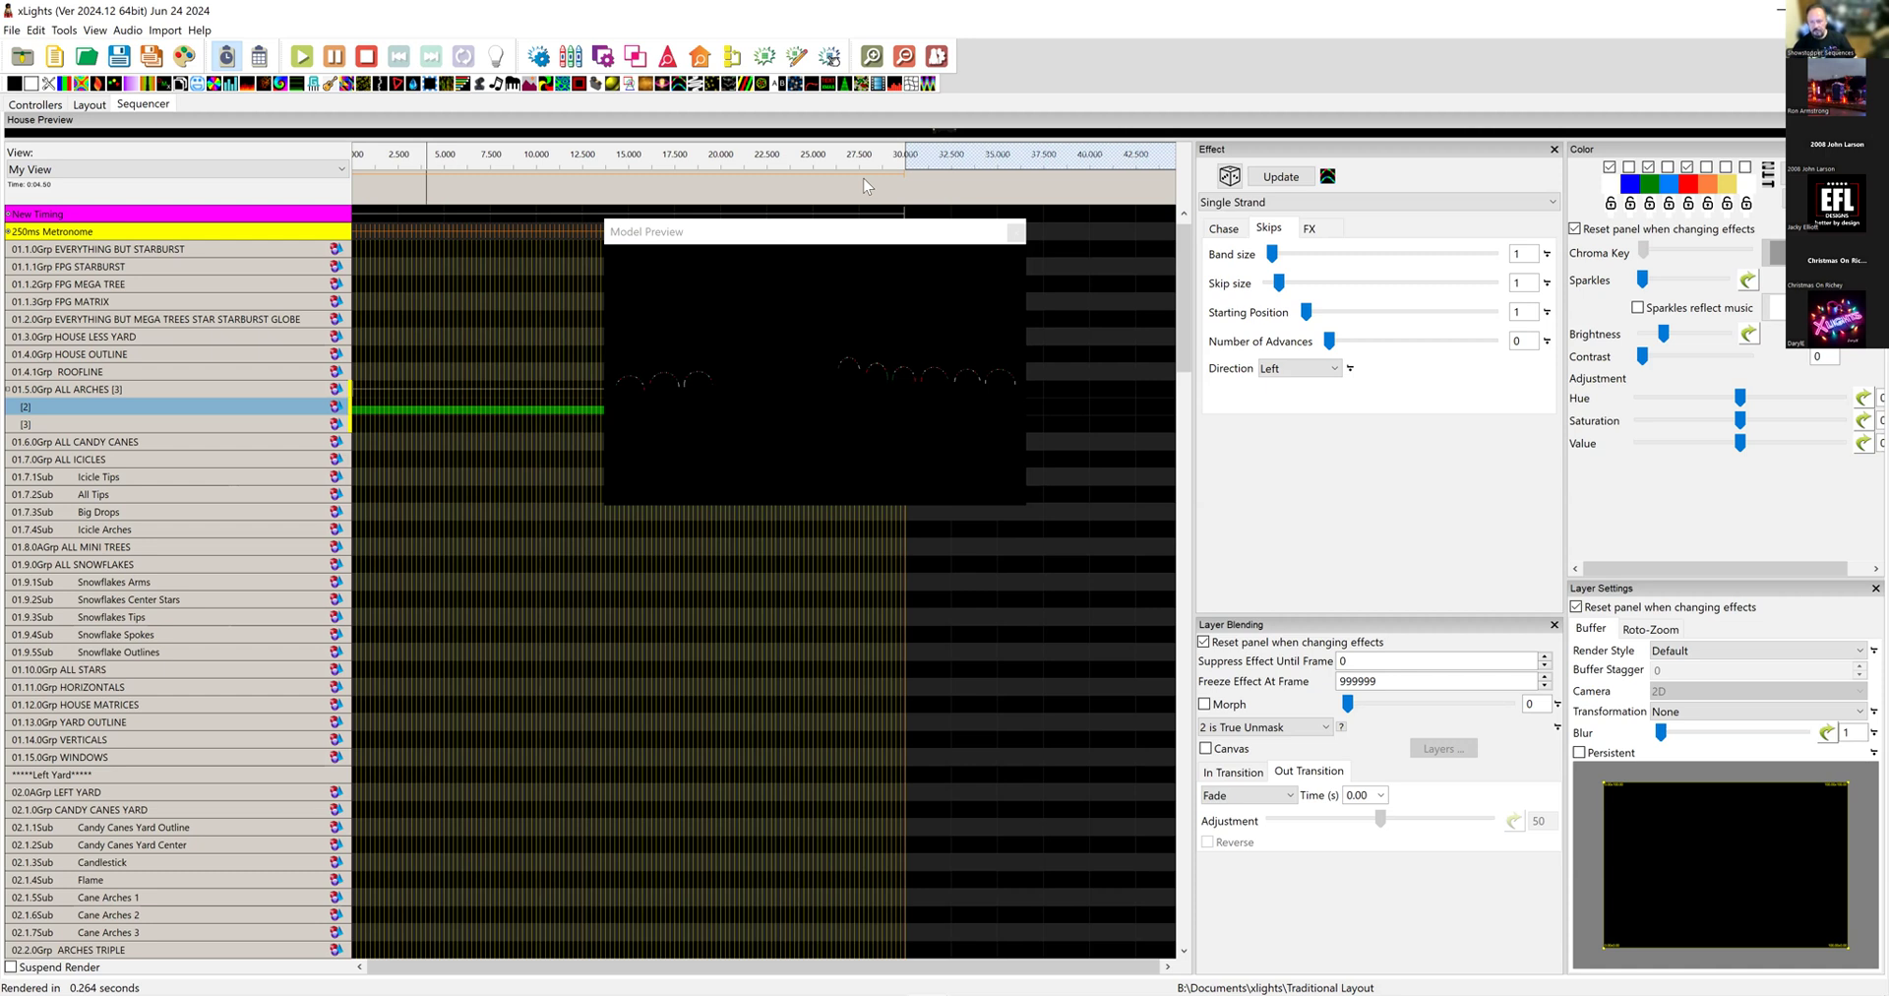
drag(866, 185, 1281, 264)
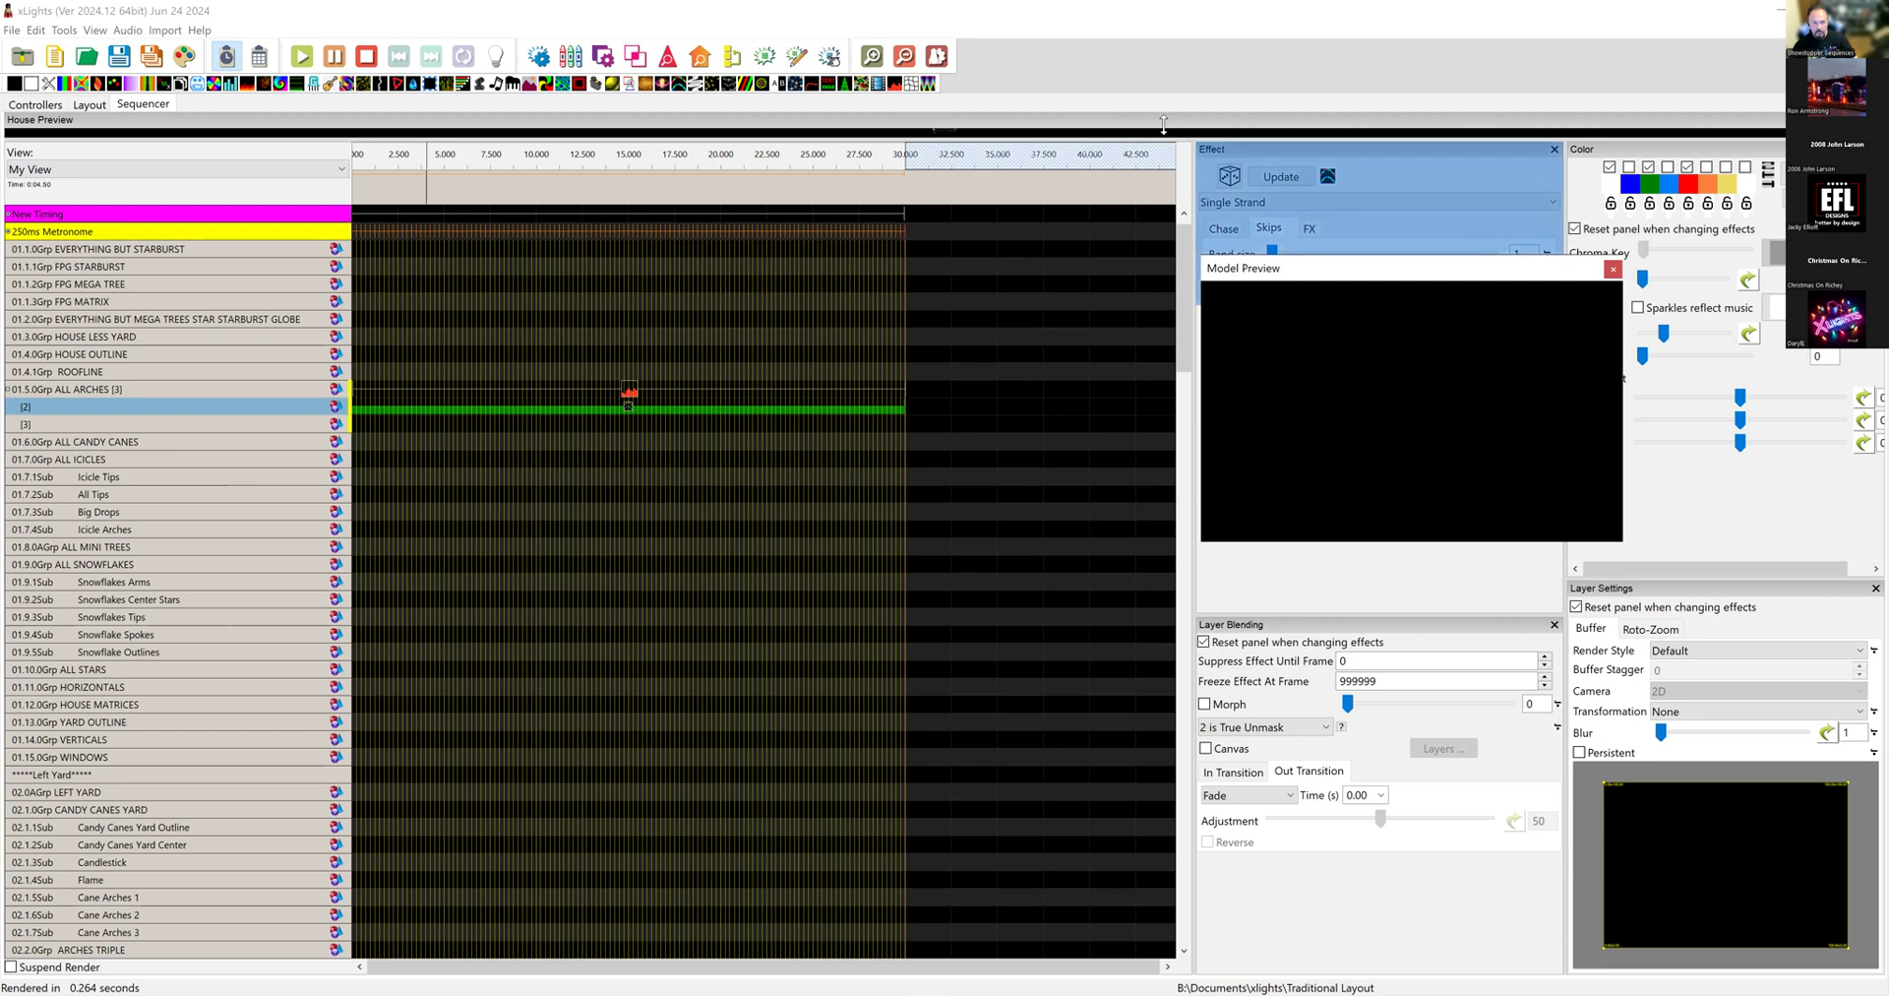
drag(1238, 111, 1210, 123)
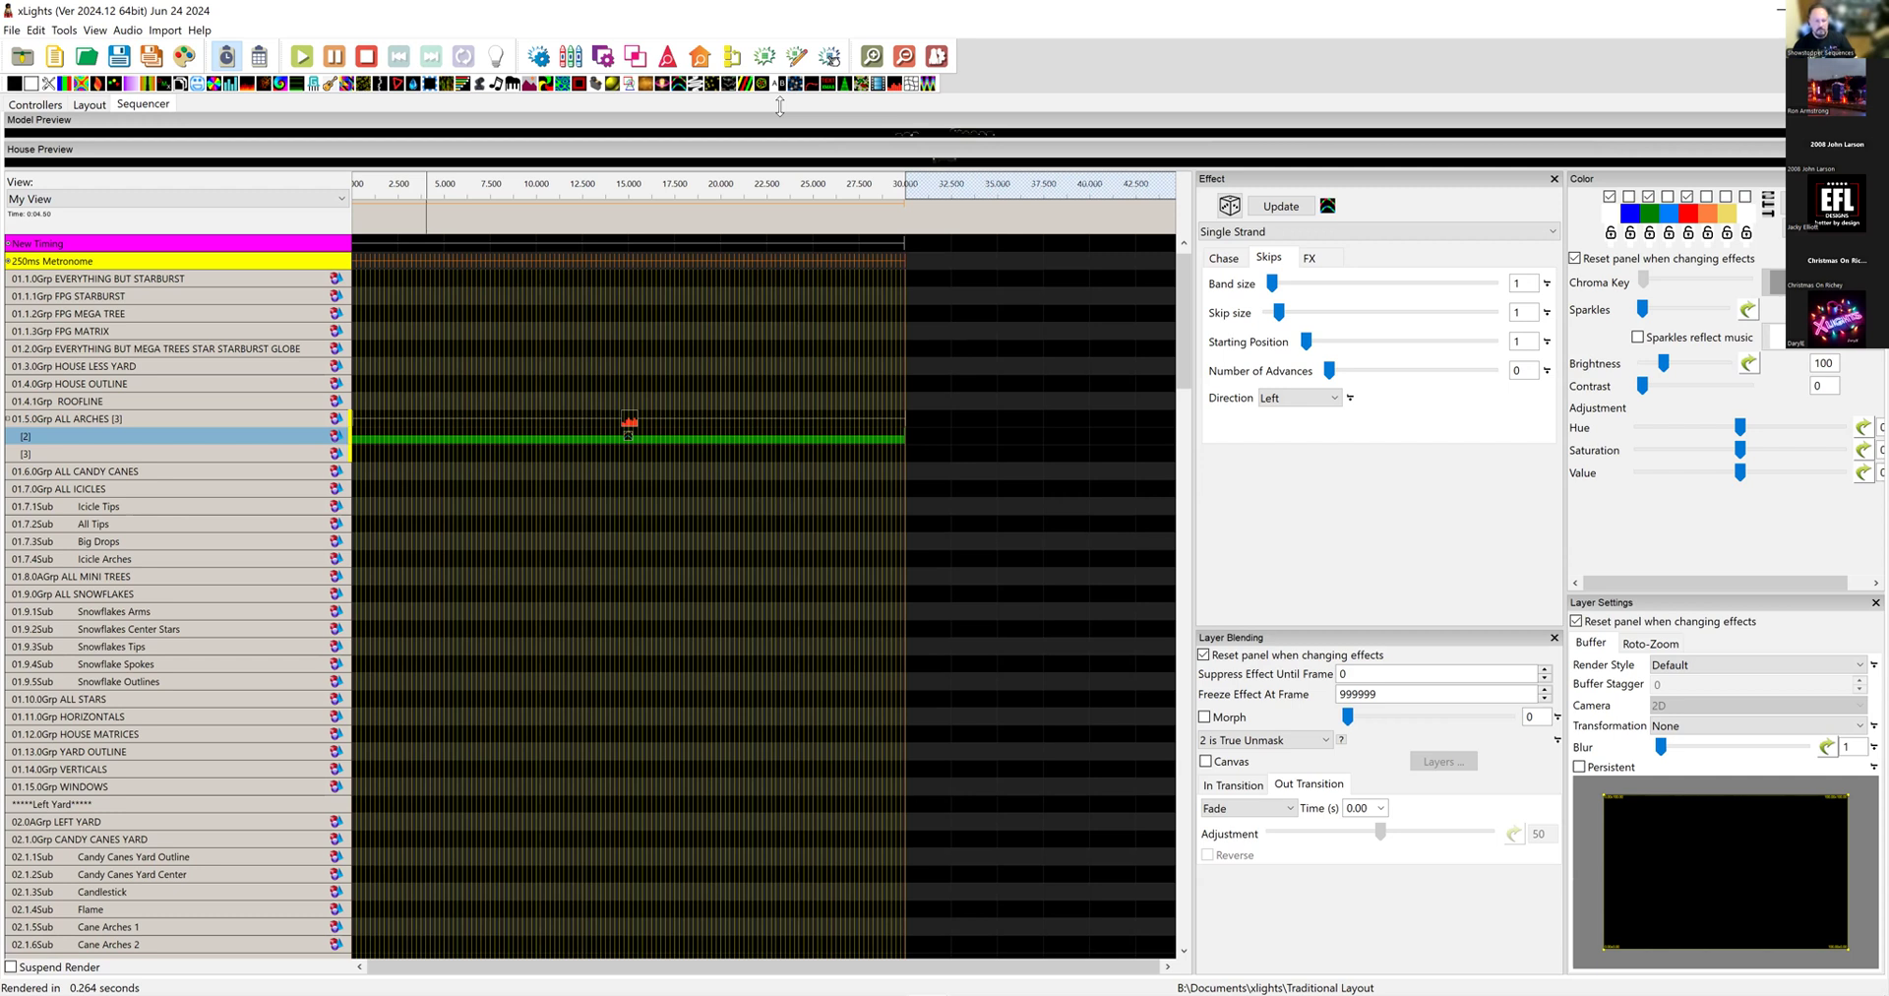
Step: Delete the VU Meter and Single Strand effects from the ALL ARCHES layers
click(625, 435)
click(623, 422)
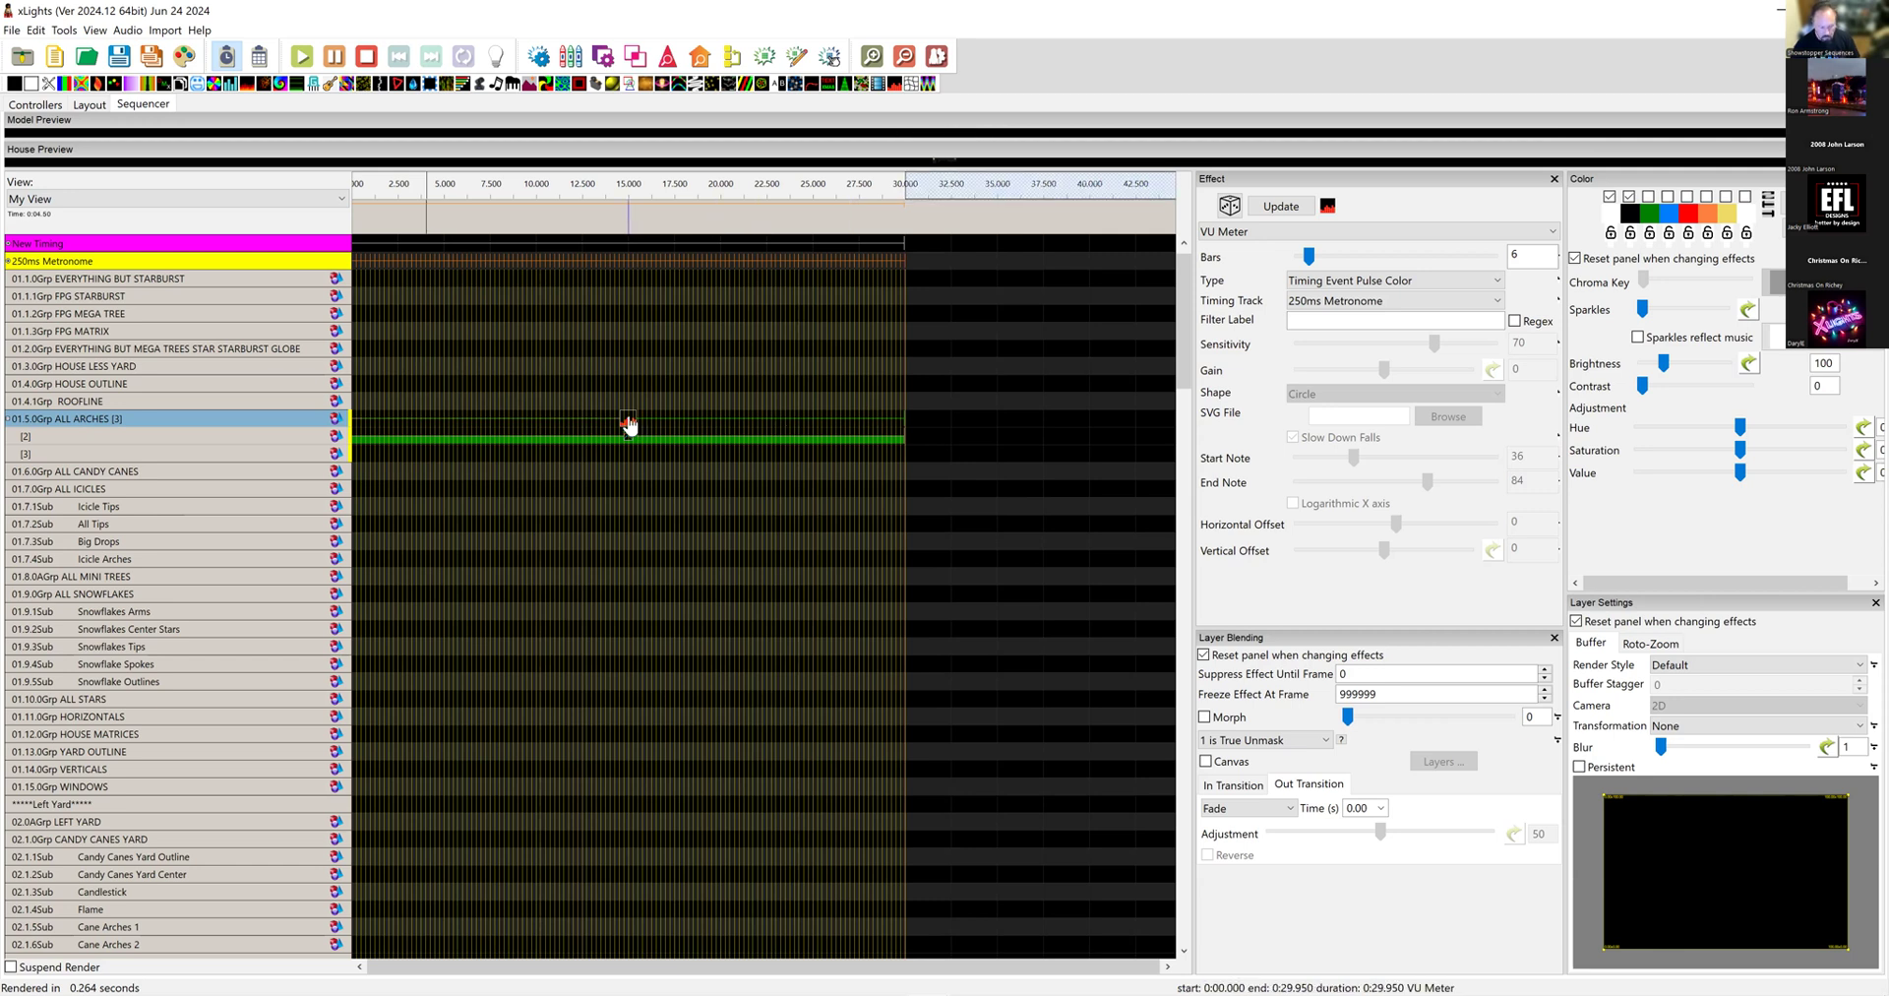
drag(628, 425, 631, 439)
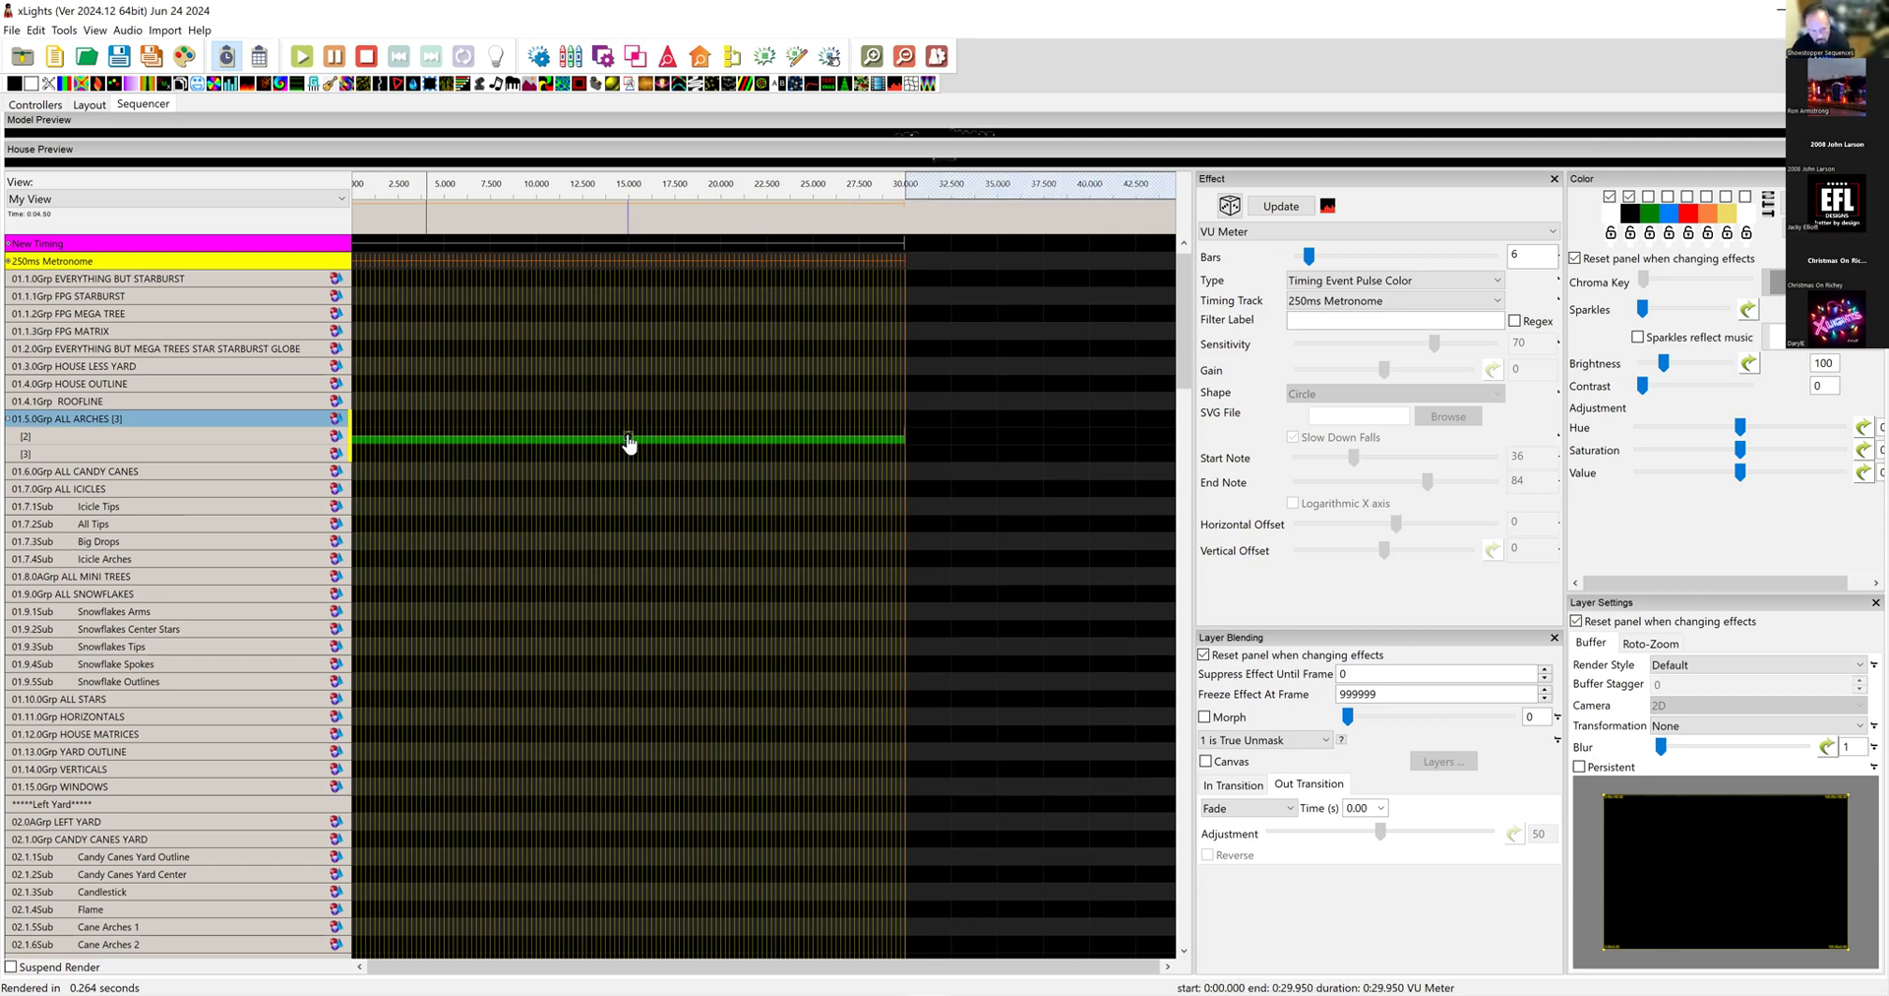
click(628, 451)
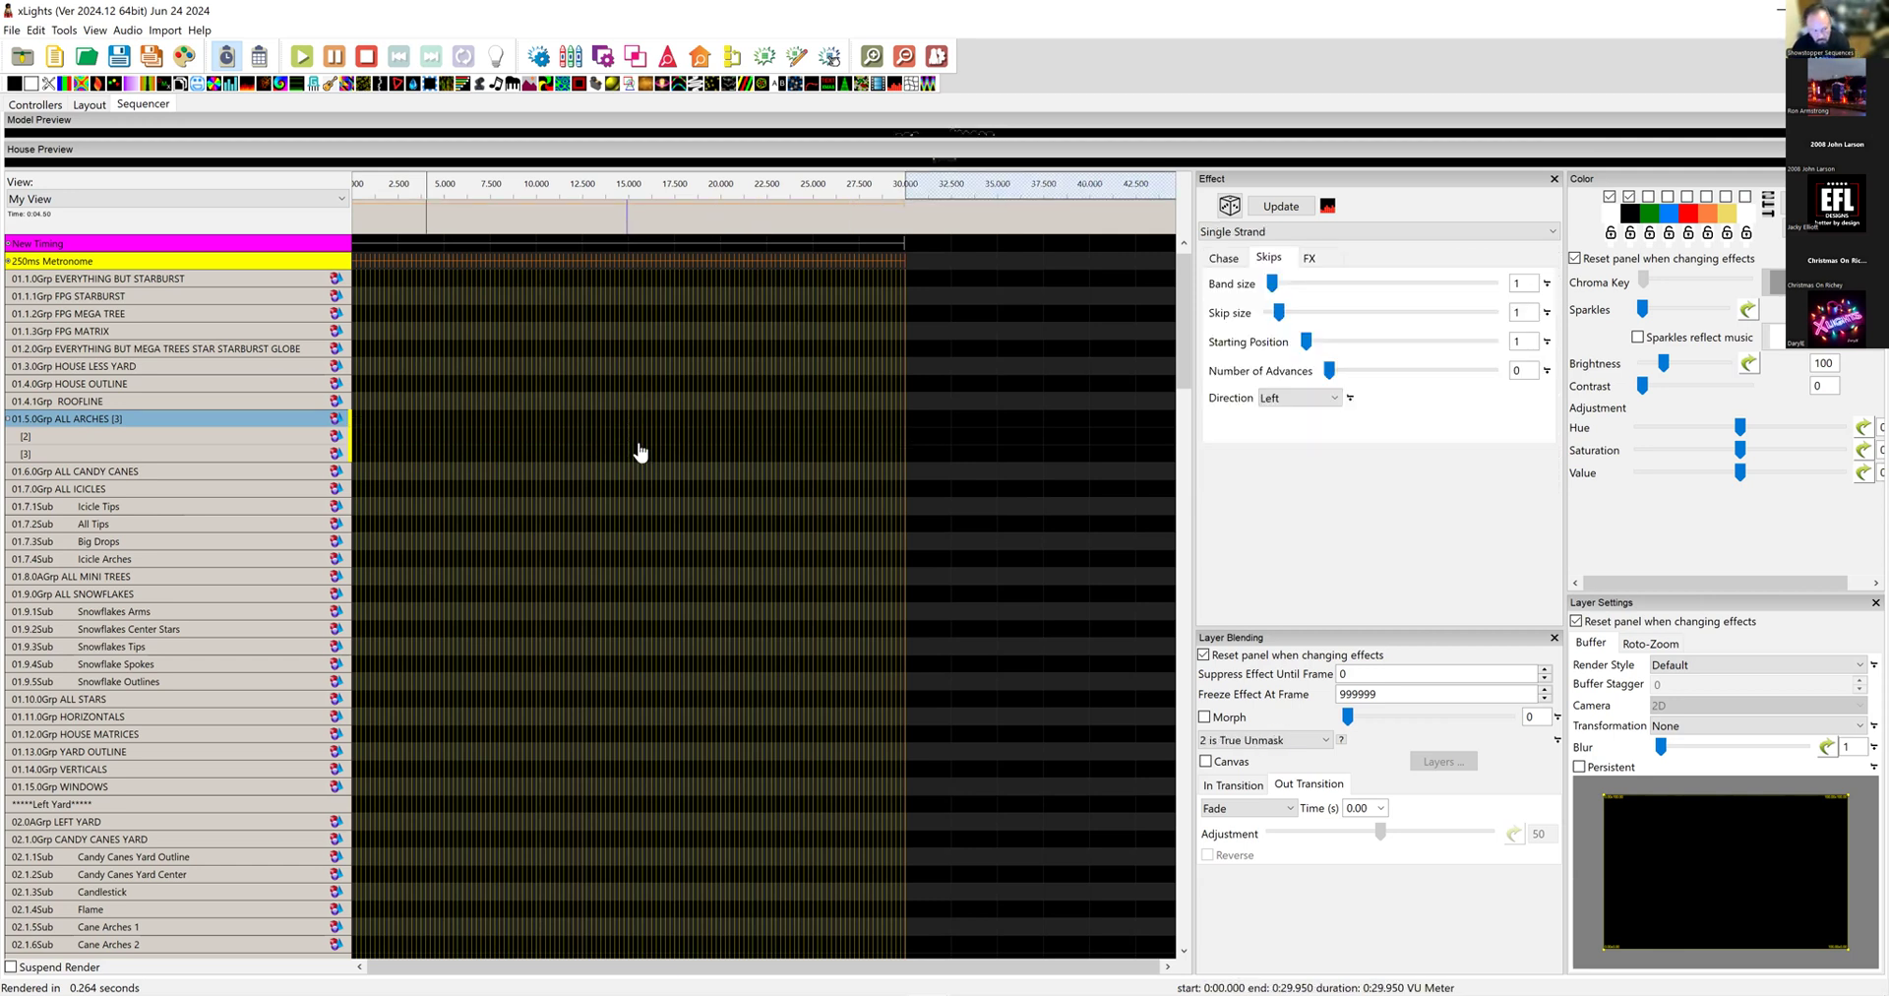
key(Down)
Step: Insert multiple layers on the MEGA TREE 32 x 160 model so that it has five layers
drag(1179, 360, 1190, 803)
scroll(1193, 812, down, 2)
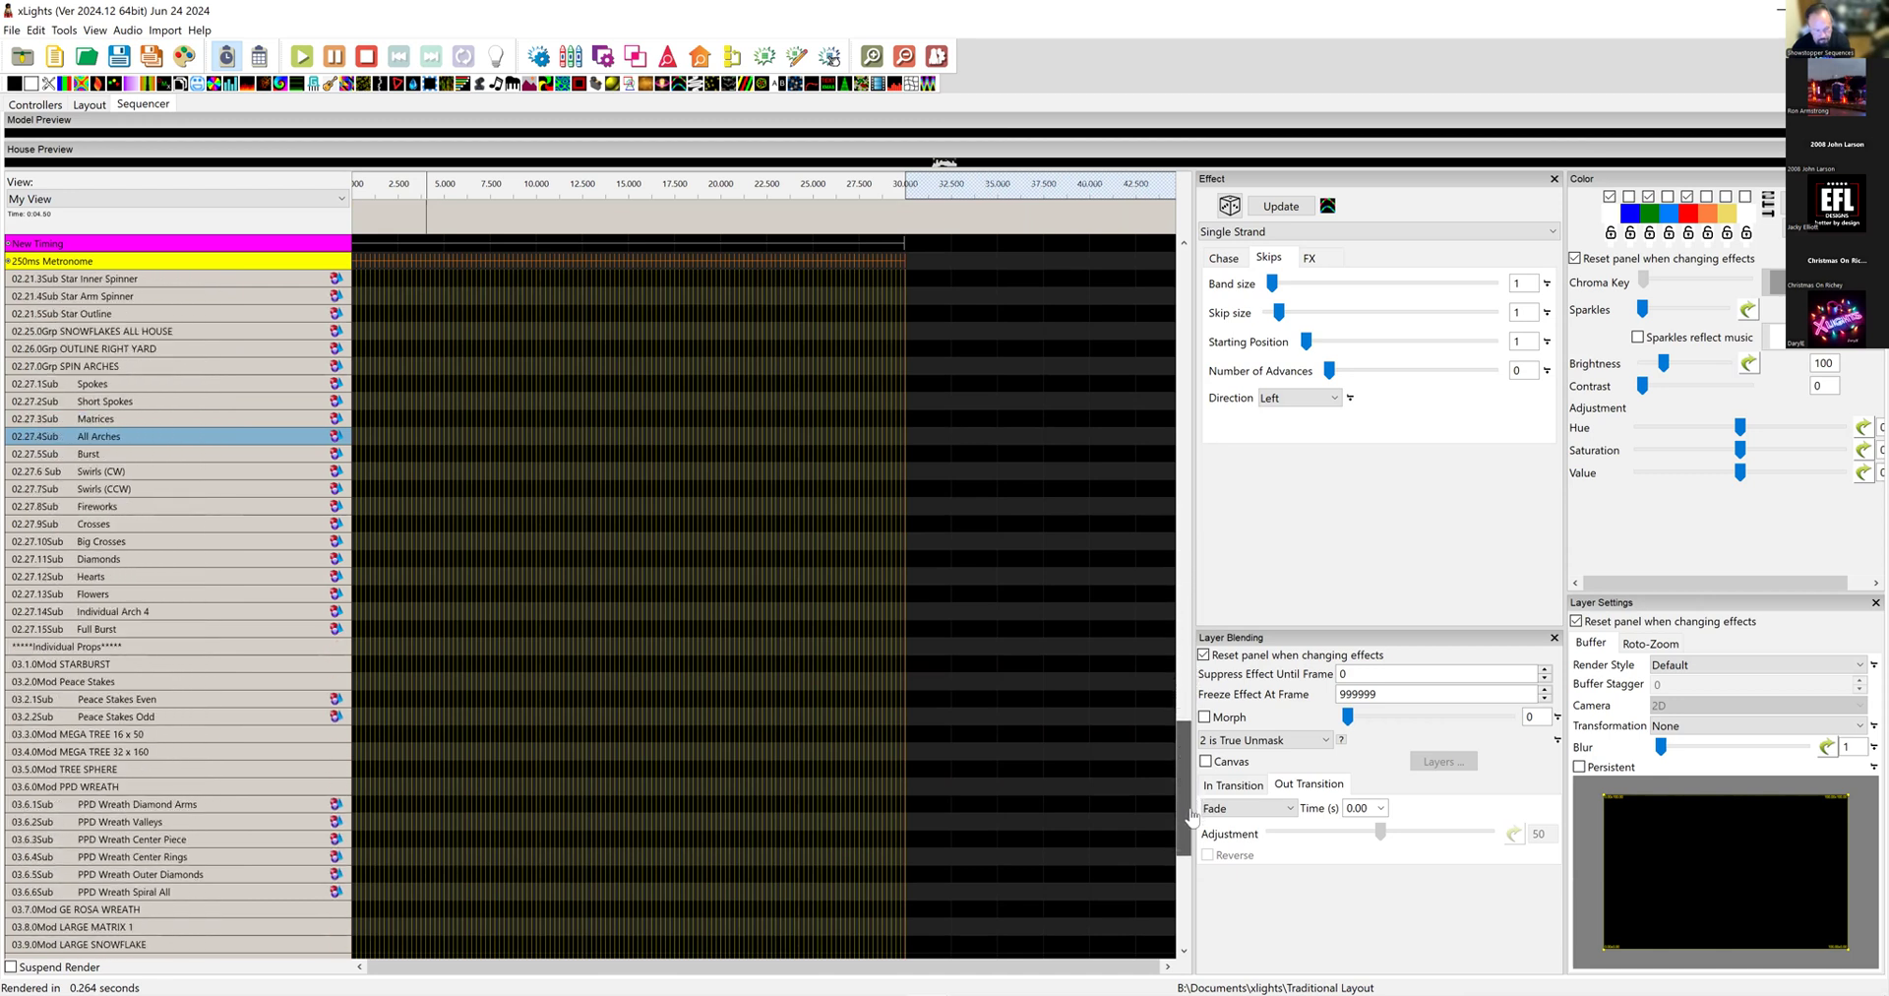
drag(1192, 814, 1198, 834)
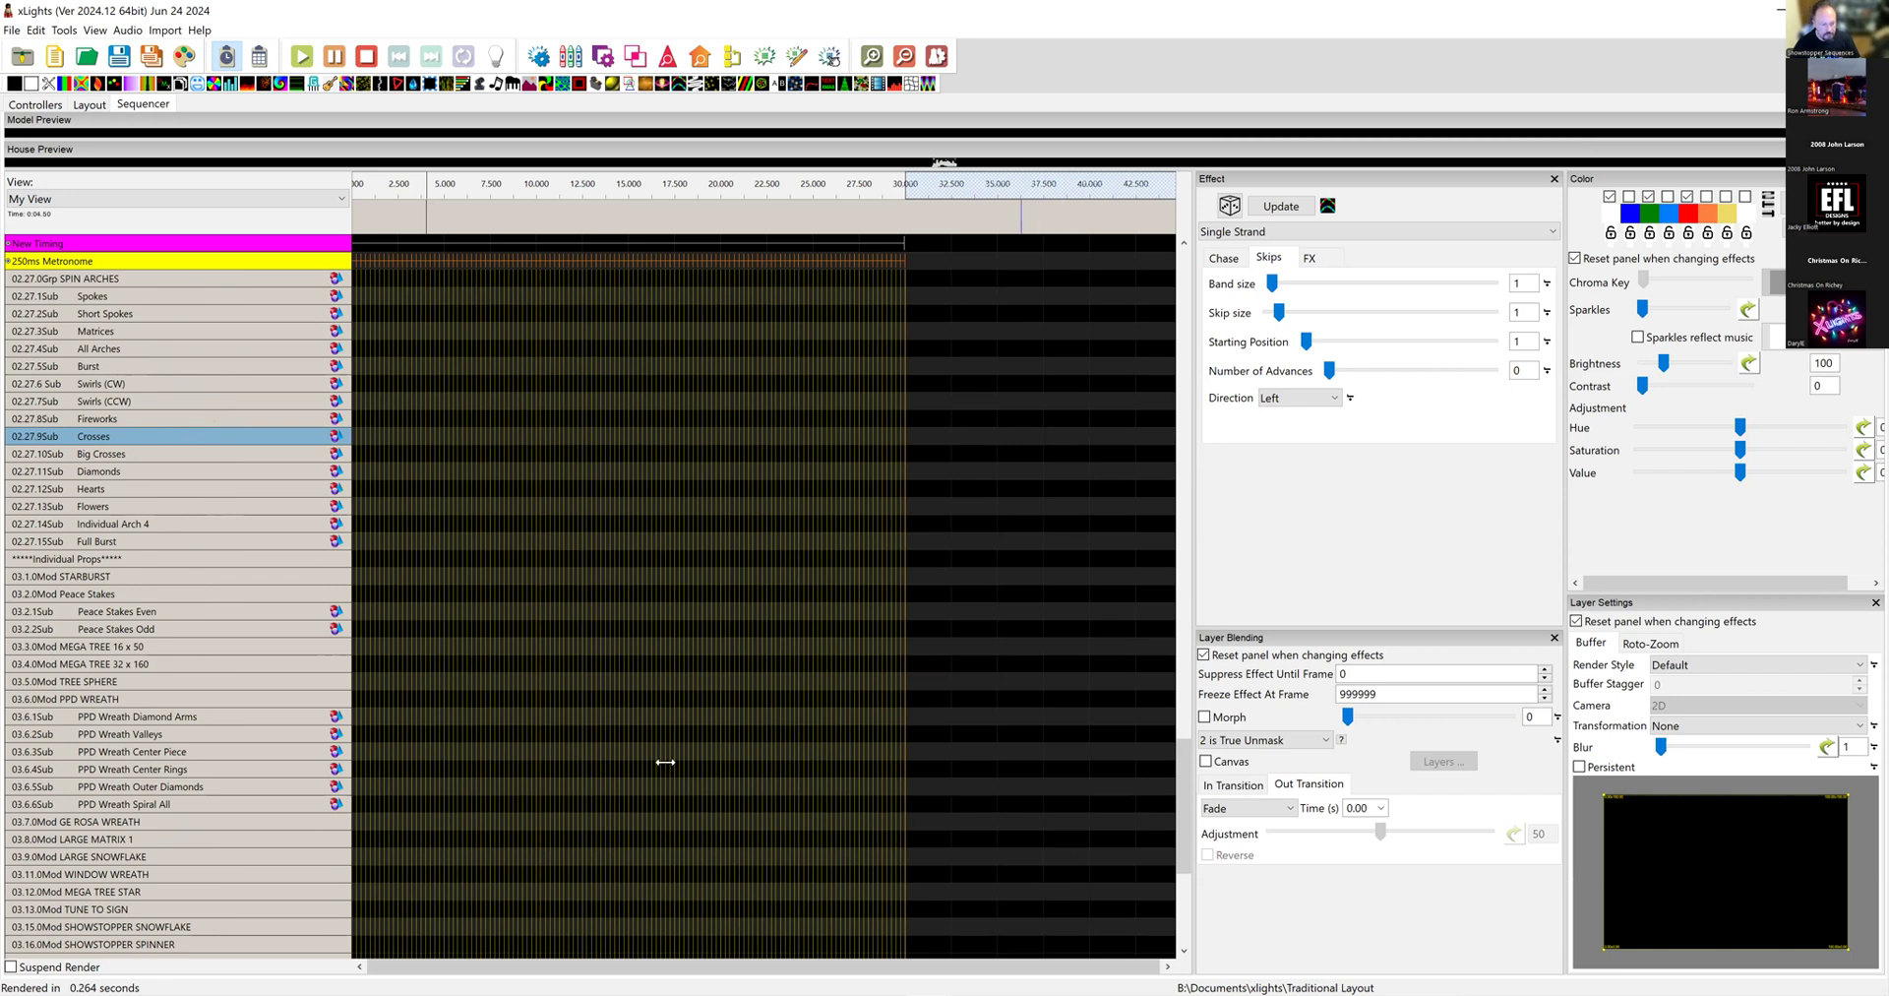
right_click(315, 664)
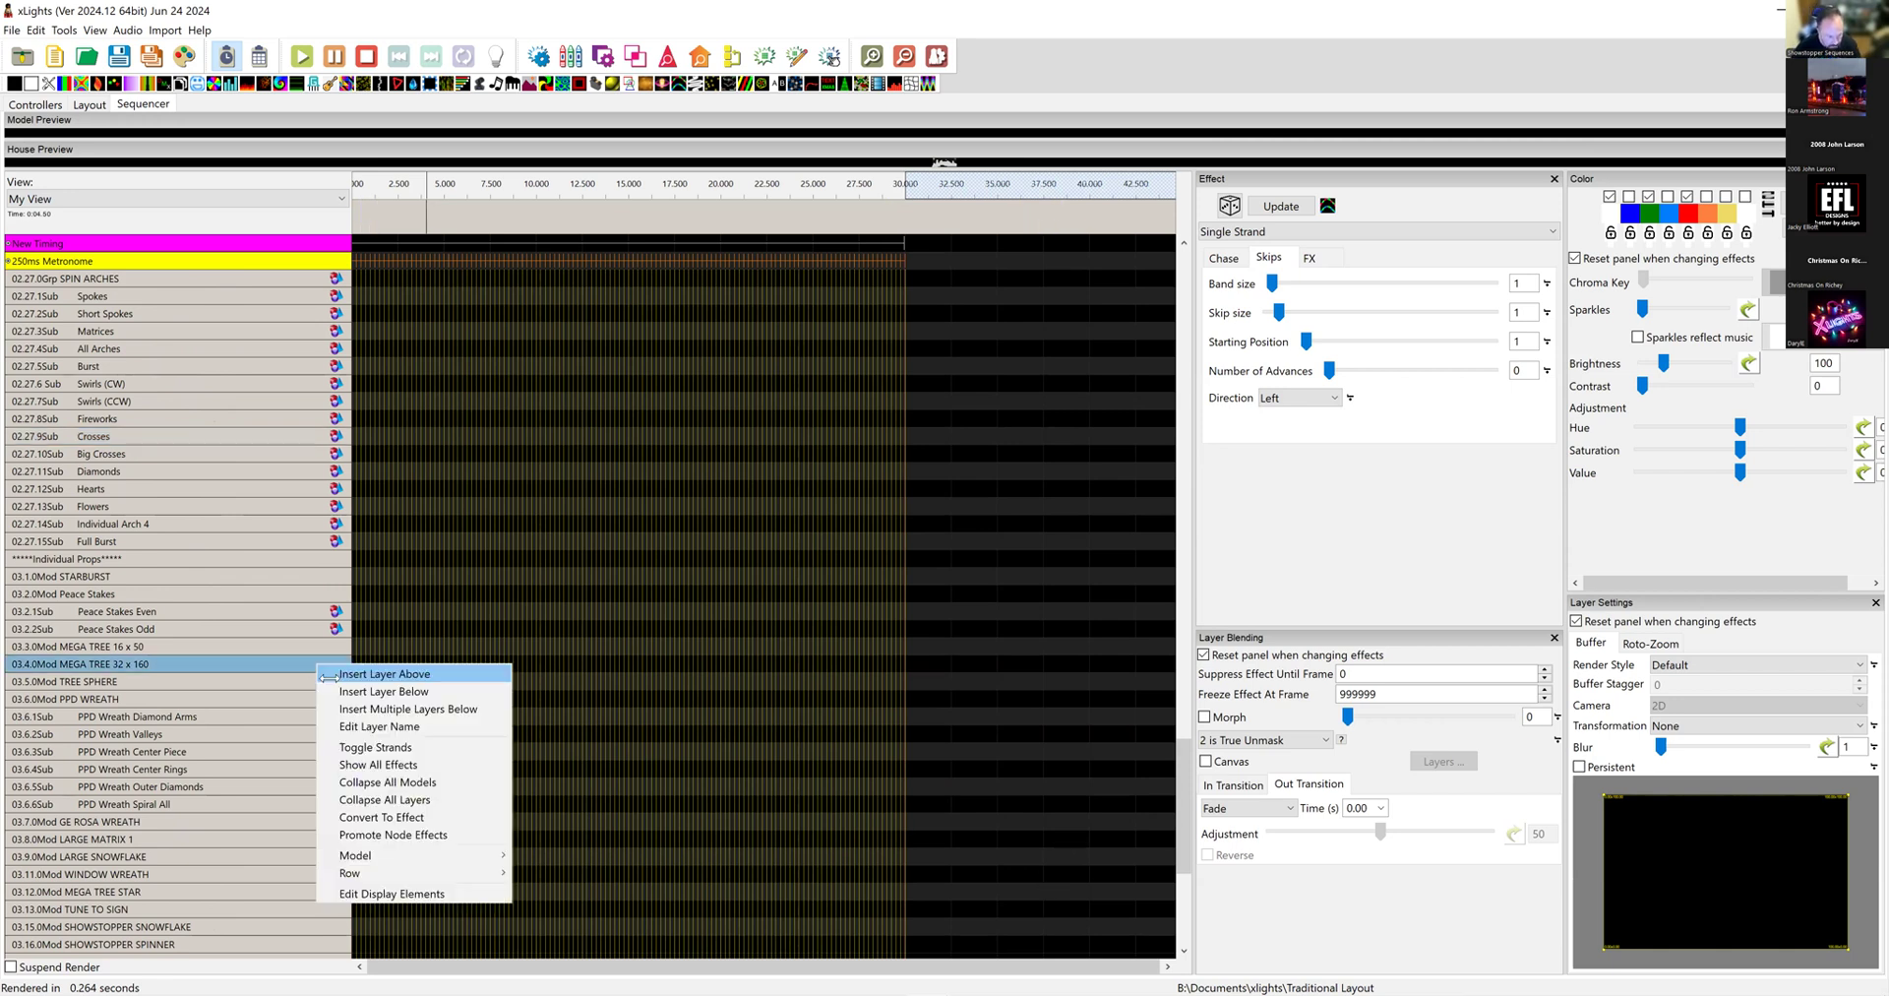
click(370, 708)
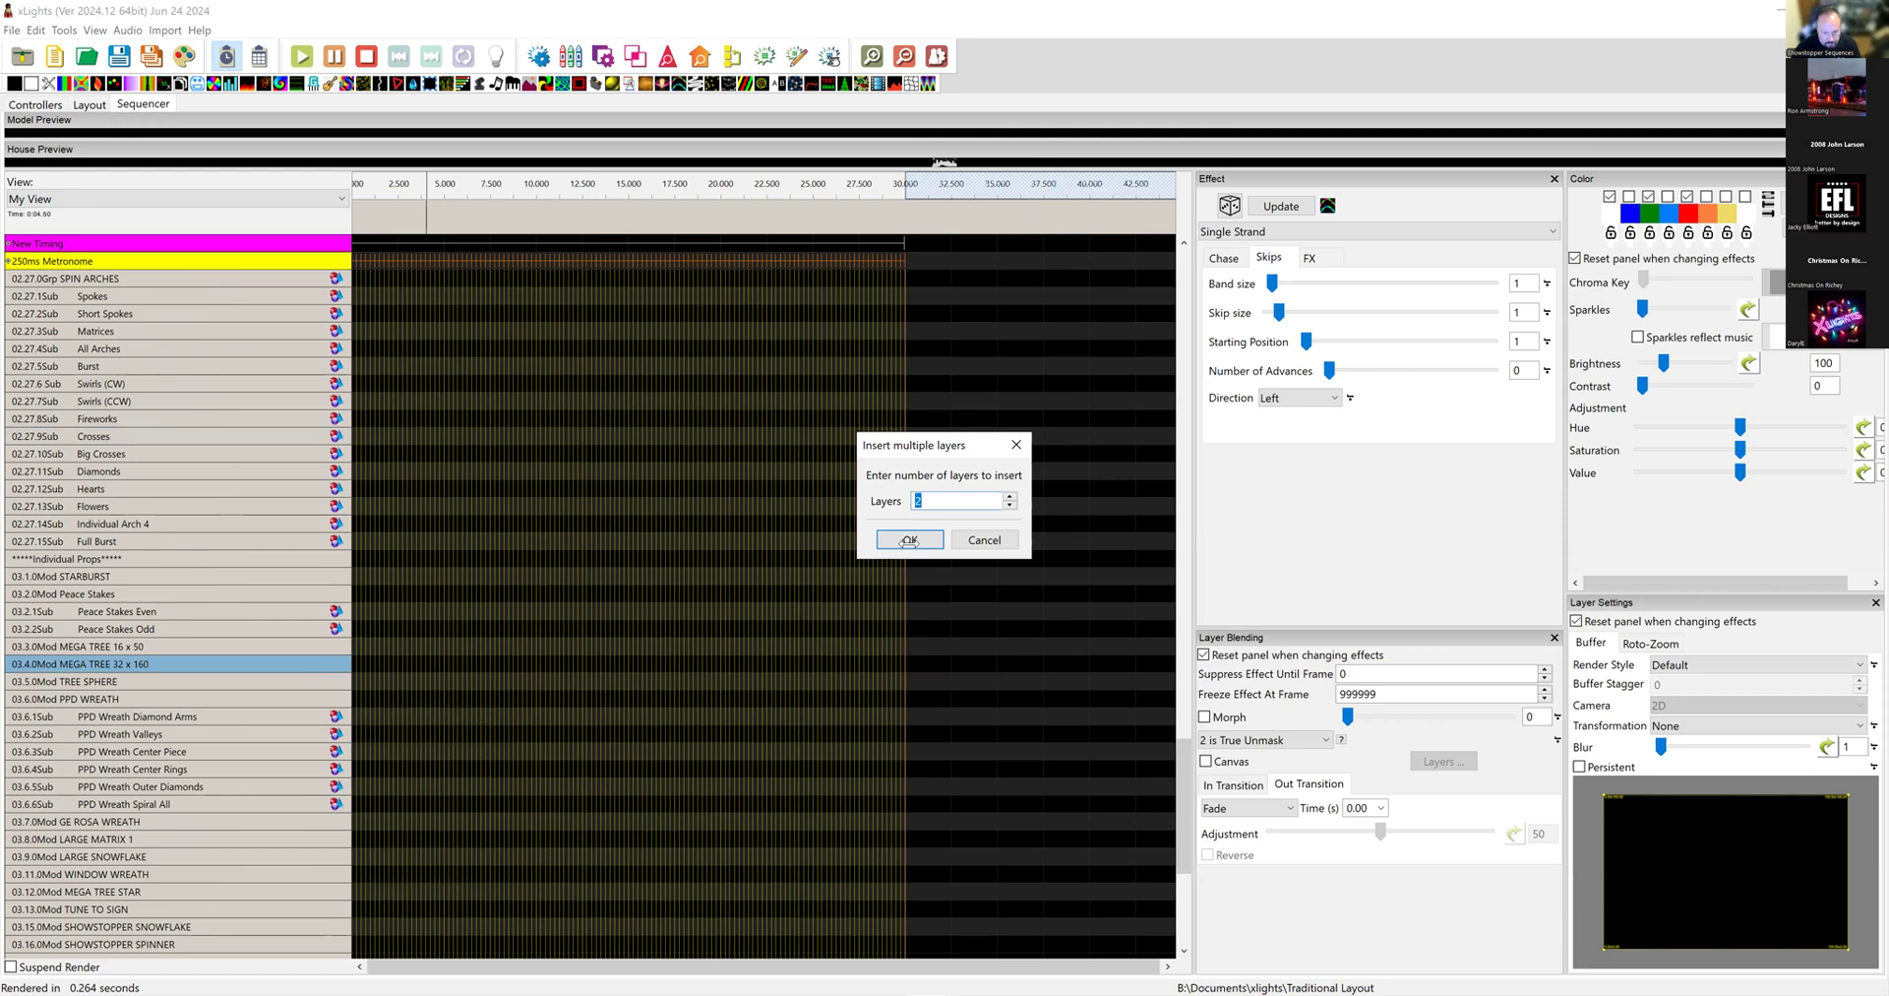
click(1009, 495)
key(Return)
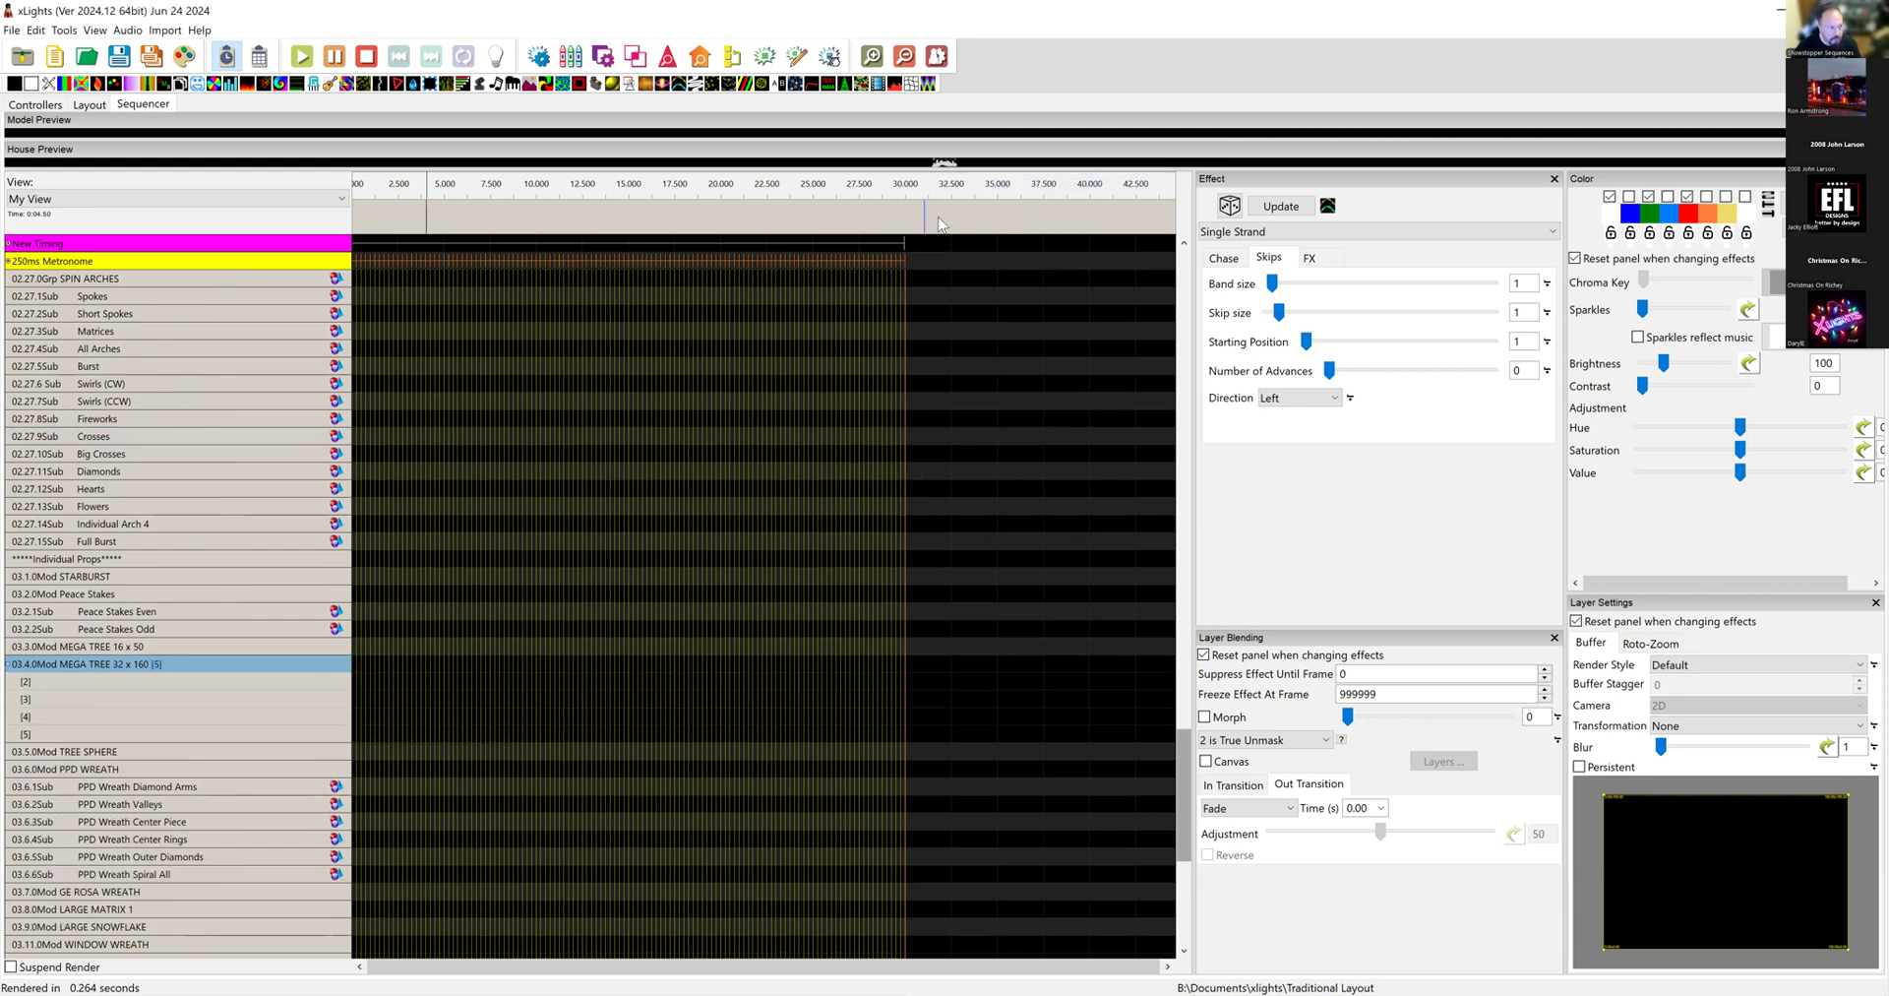
Step: Float the Model Preview and add a Color Wash effect across the whole top layer of MEGA TREE 32 x 160
double_click(1034, 126)
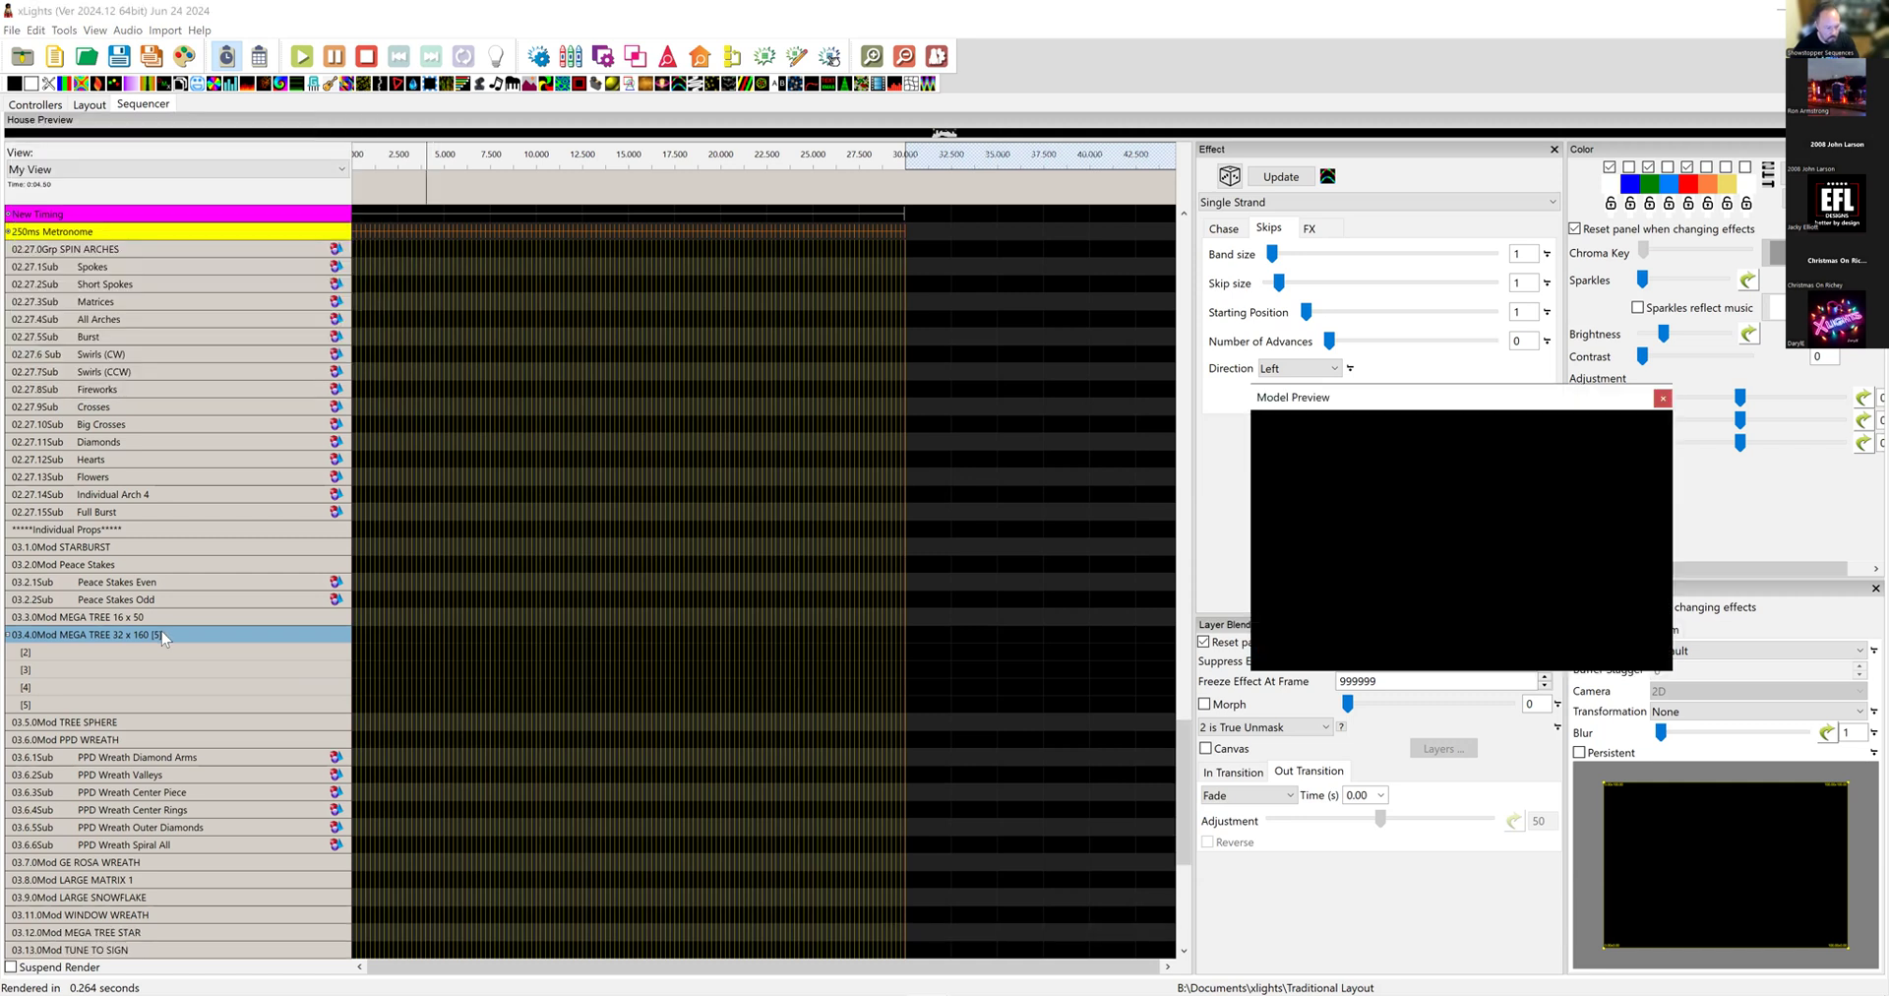
click(367, 638)
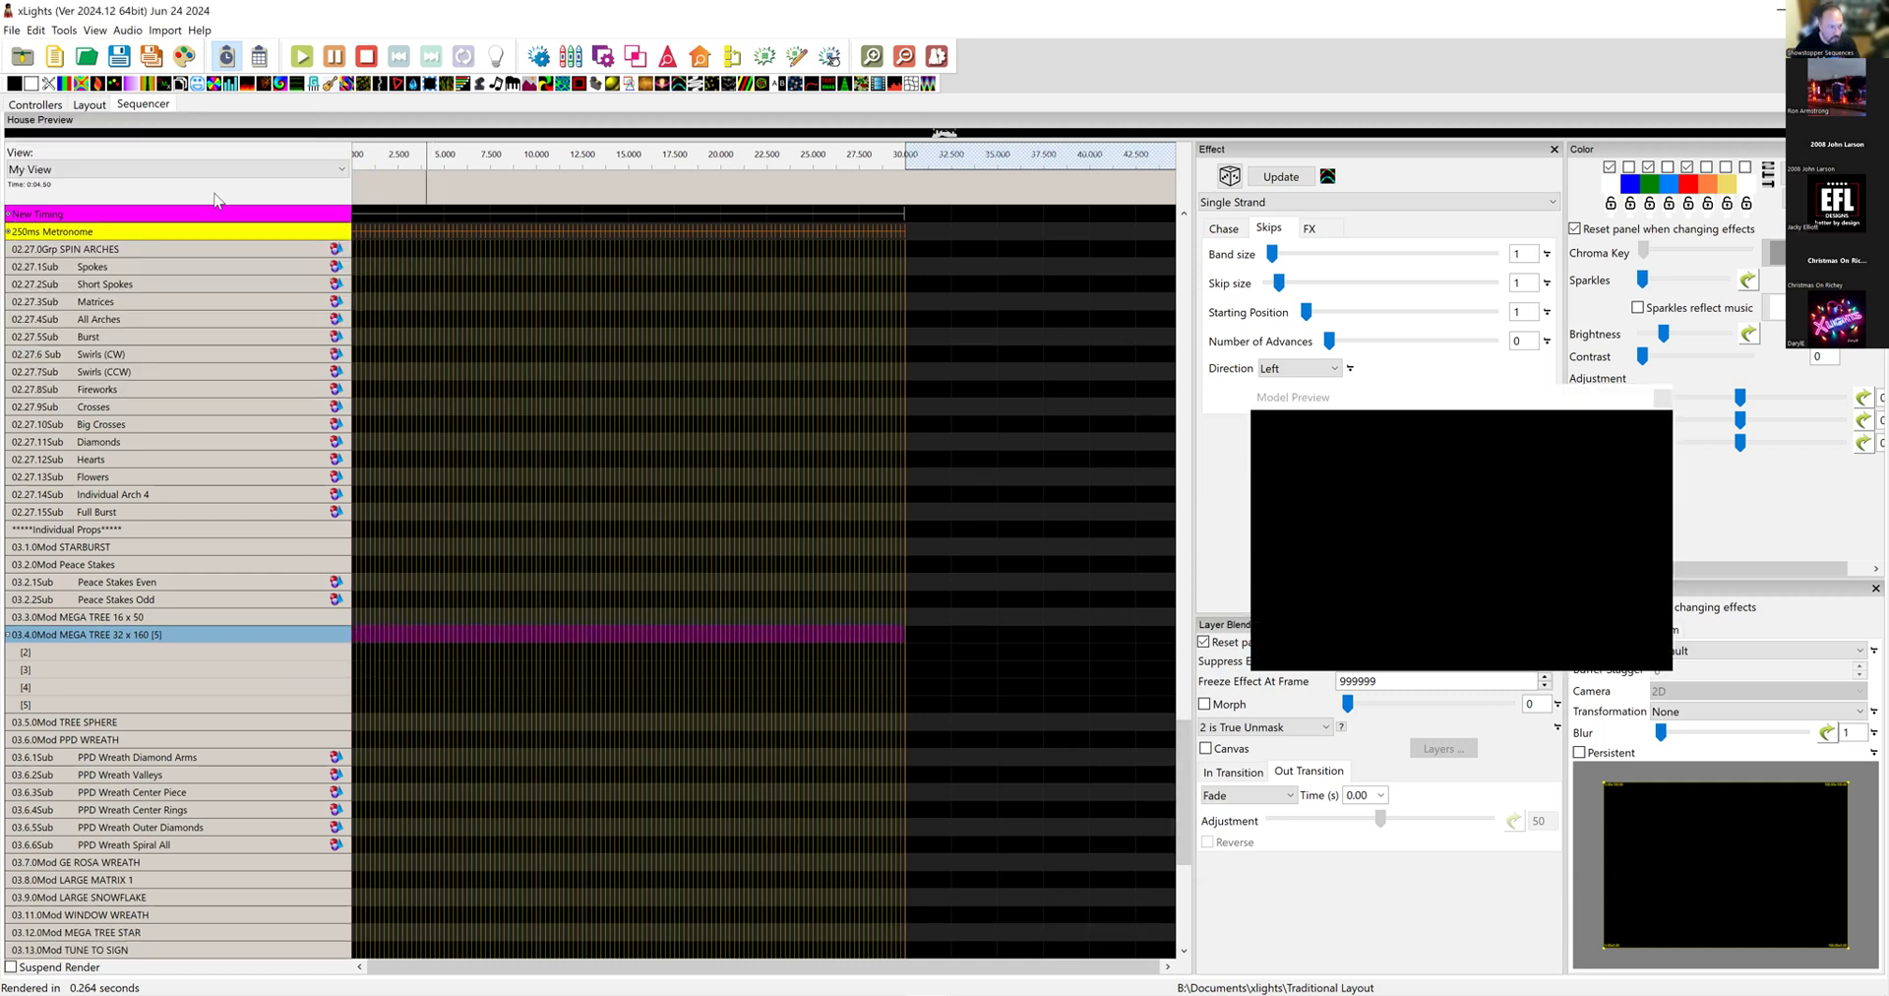
drag(131, 88, 485, 645)
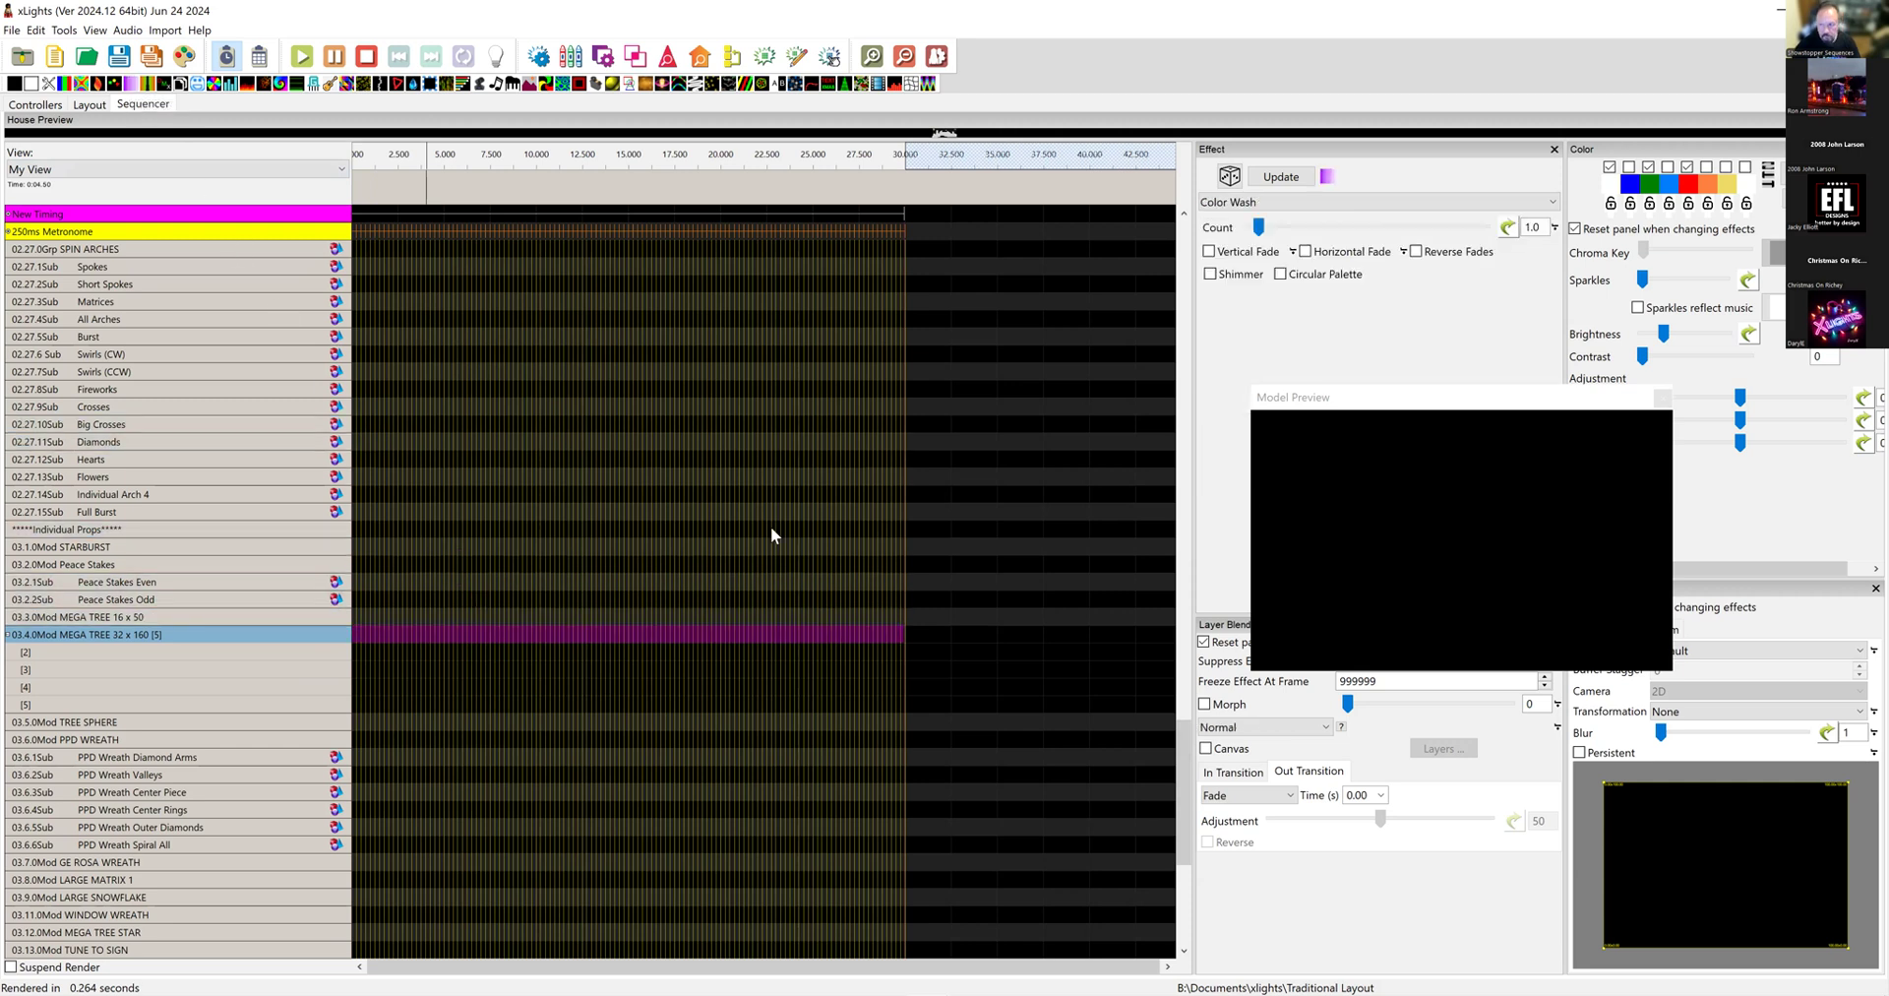
Step: Turn off white, green and red for the Color Wash effect and use blue as its only colour
click(1610, 168)
click(1648, 168)
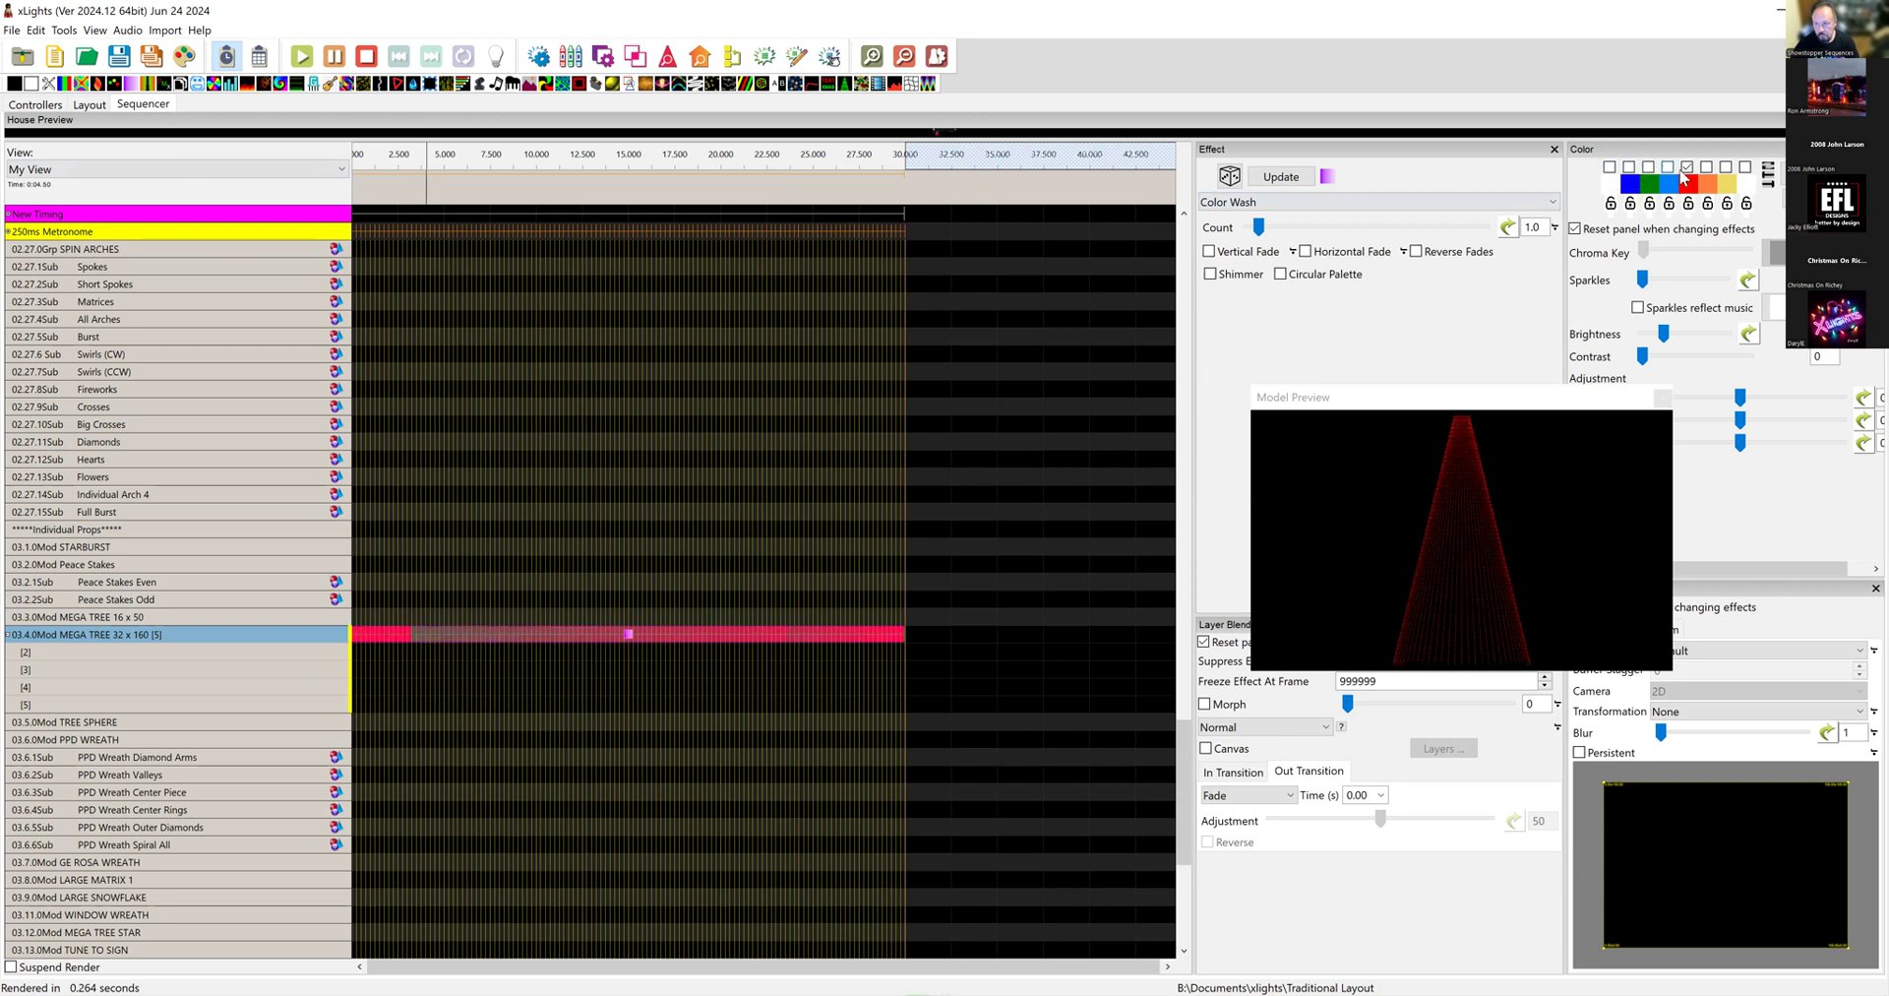
click(1687, 168)
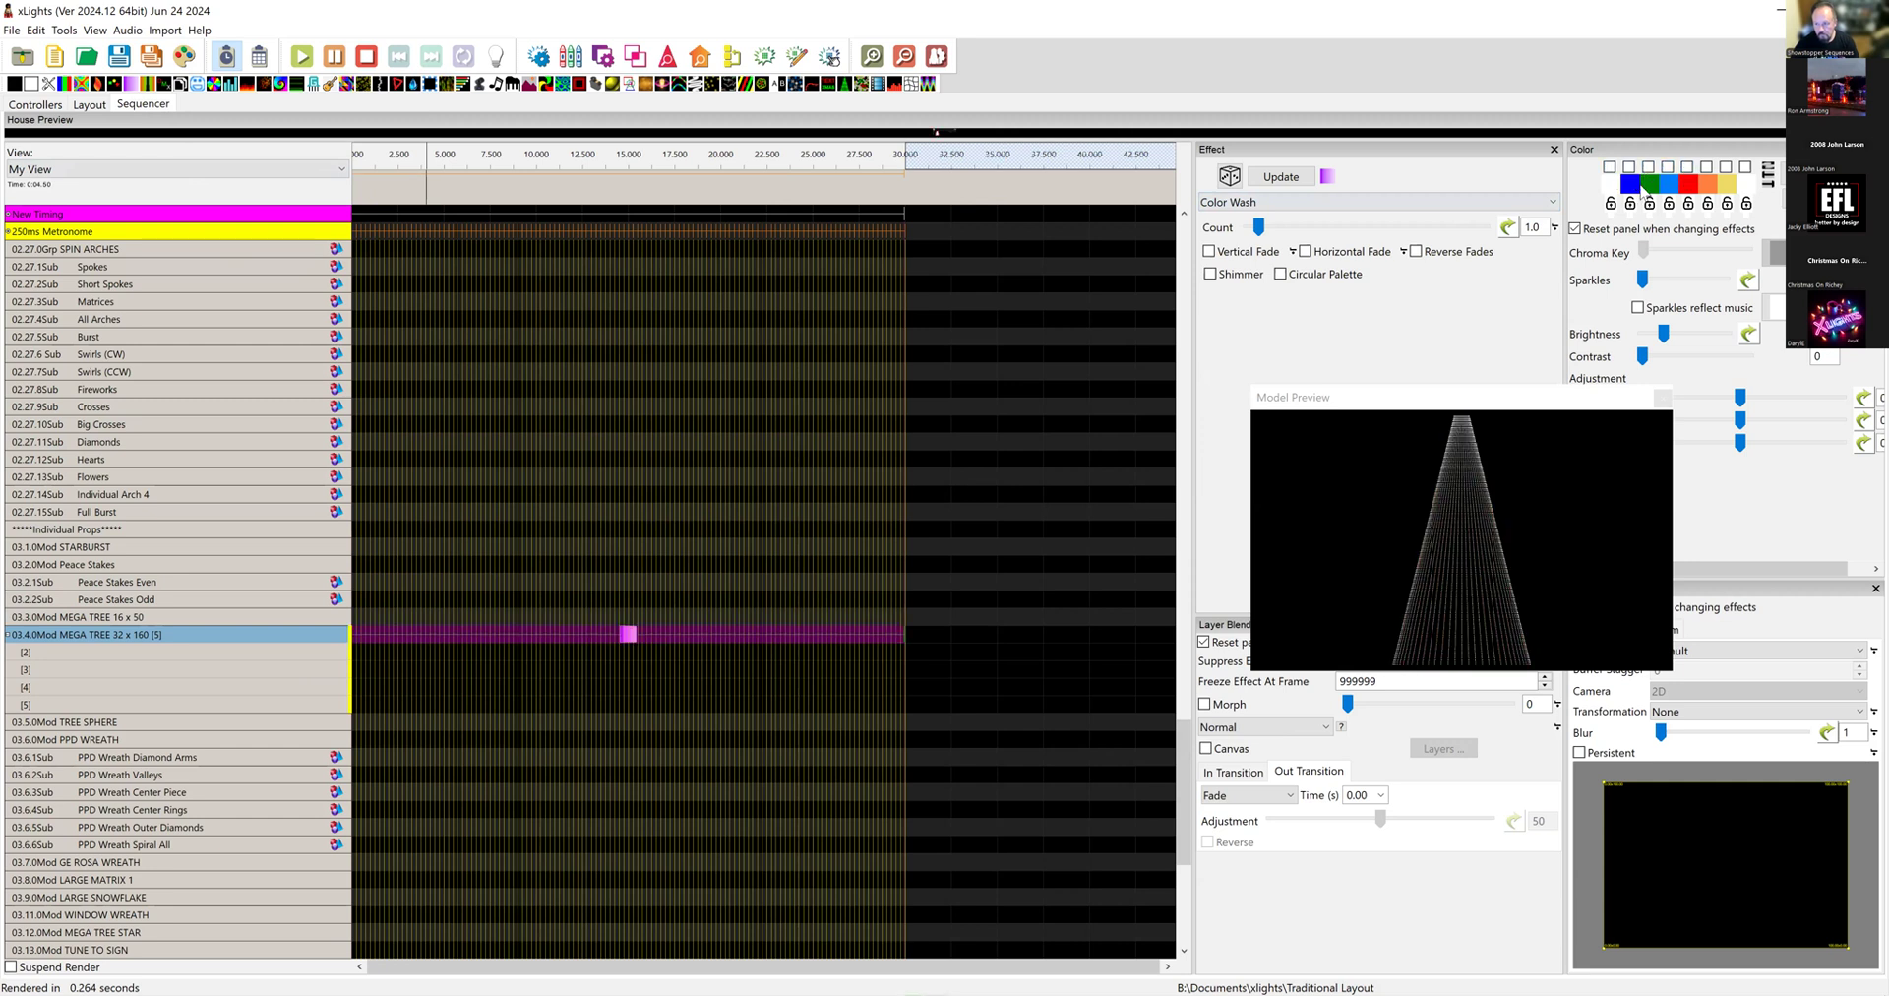
click(1629, 168)
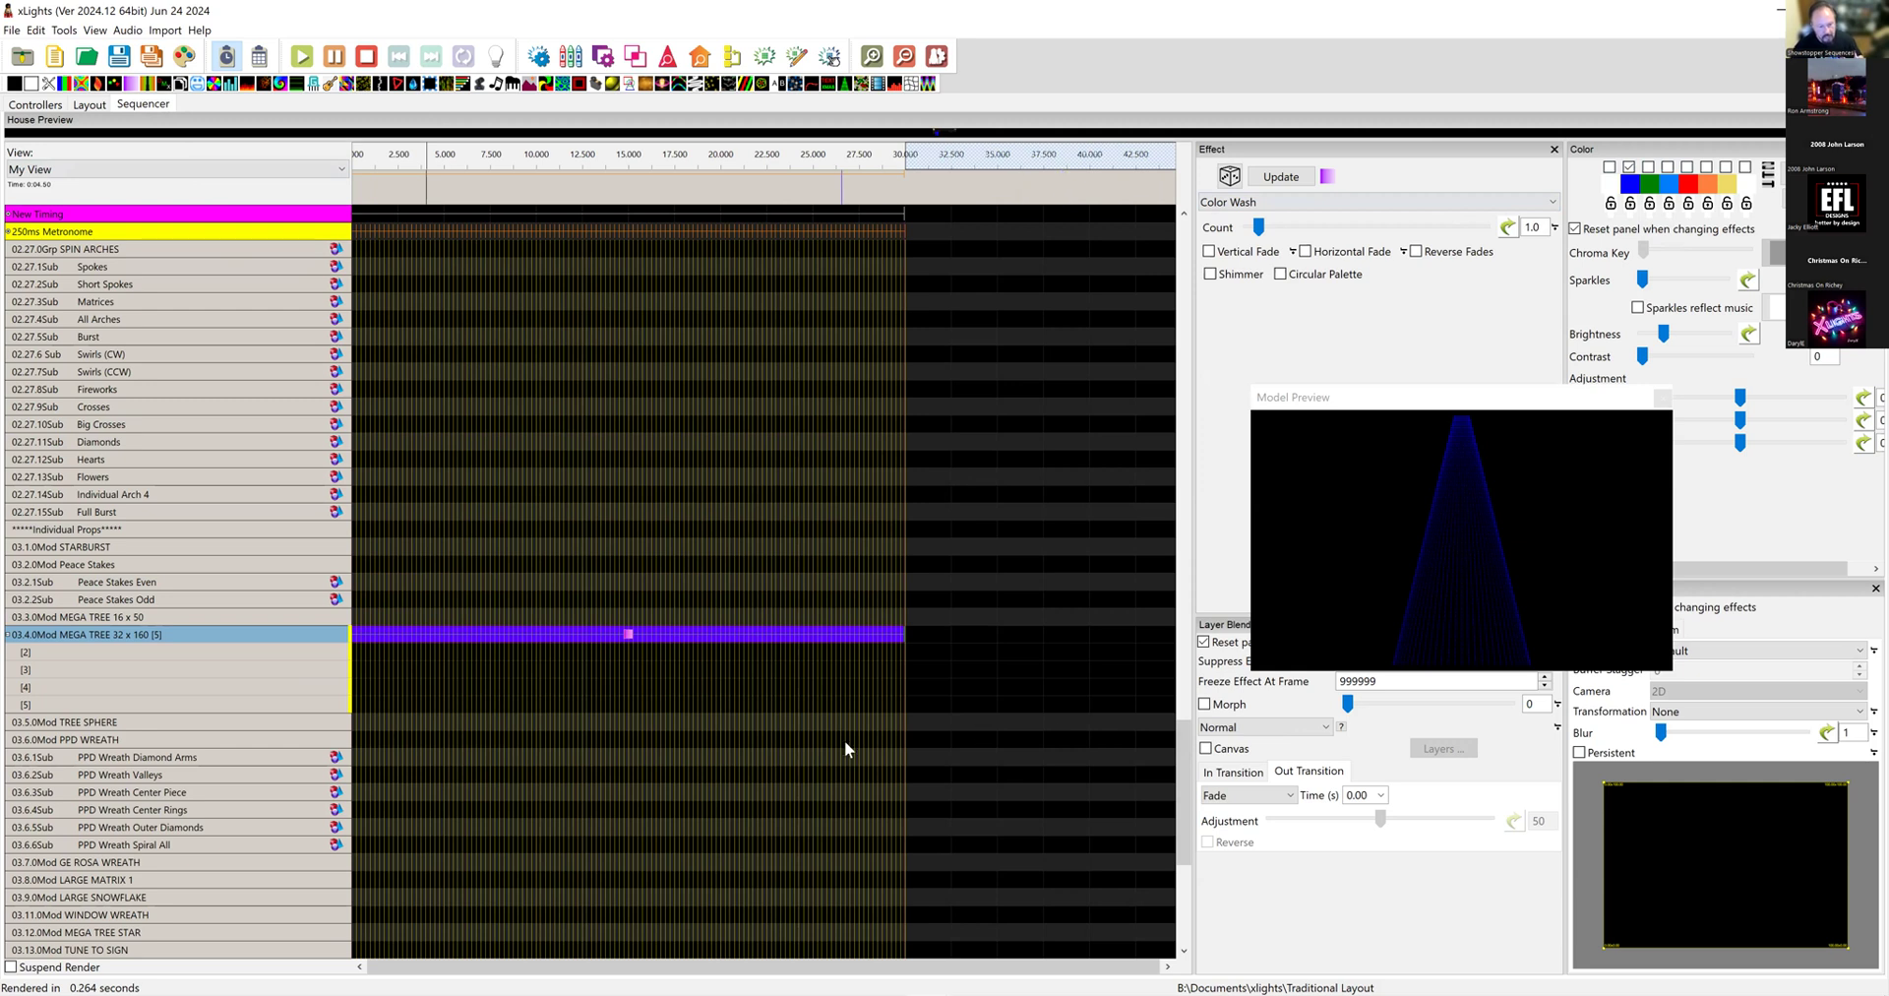
Step: Enable Horizontal Fade on the Color Wash effect and switch its colour from blue to red
click(628, 639)
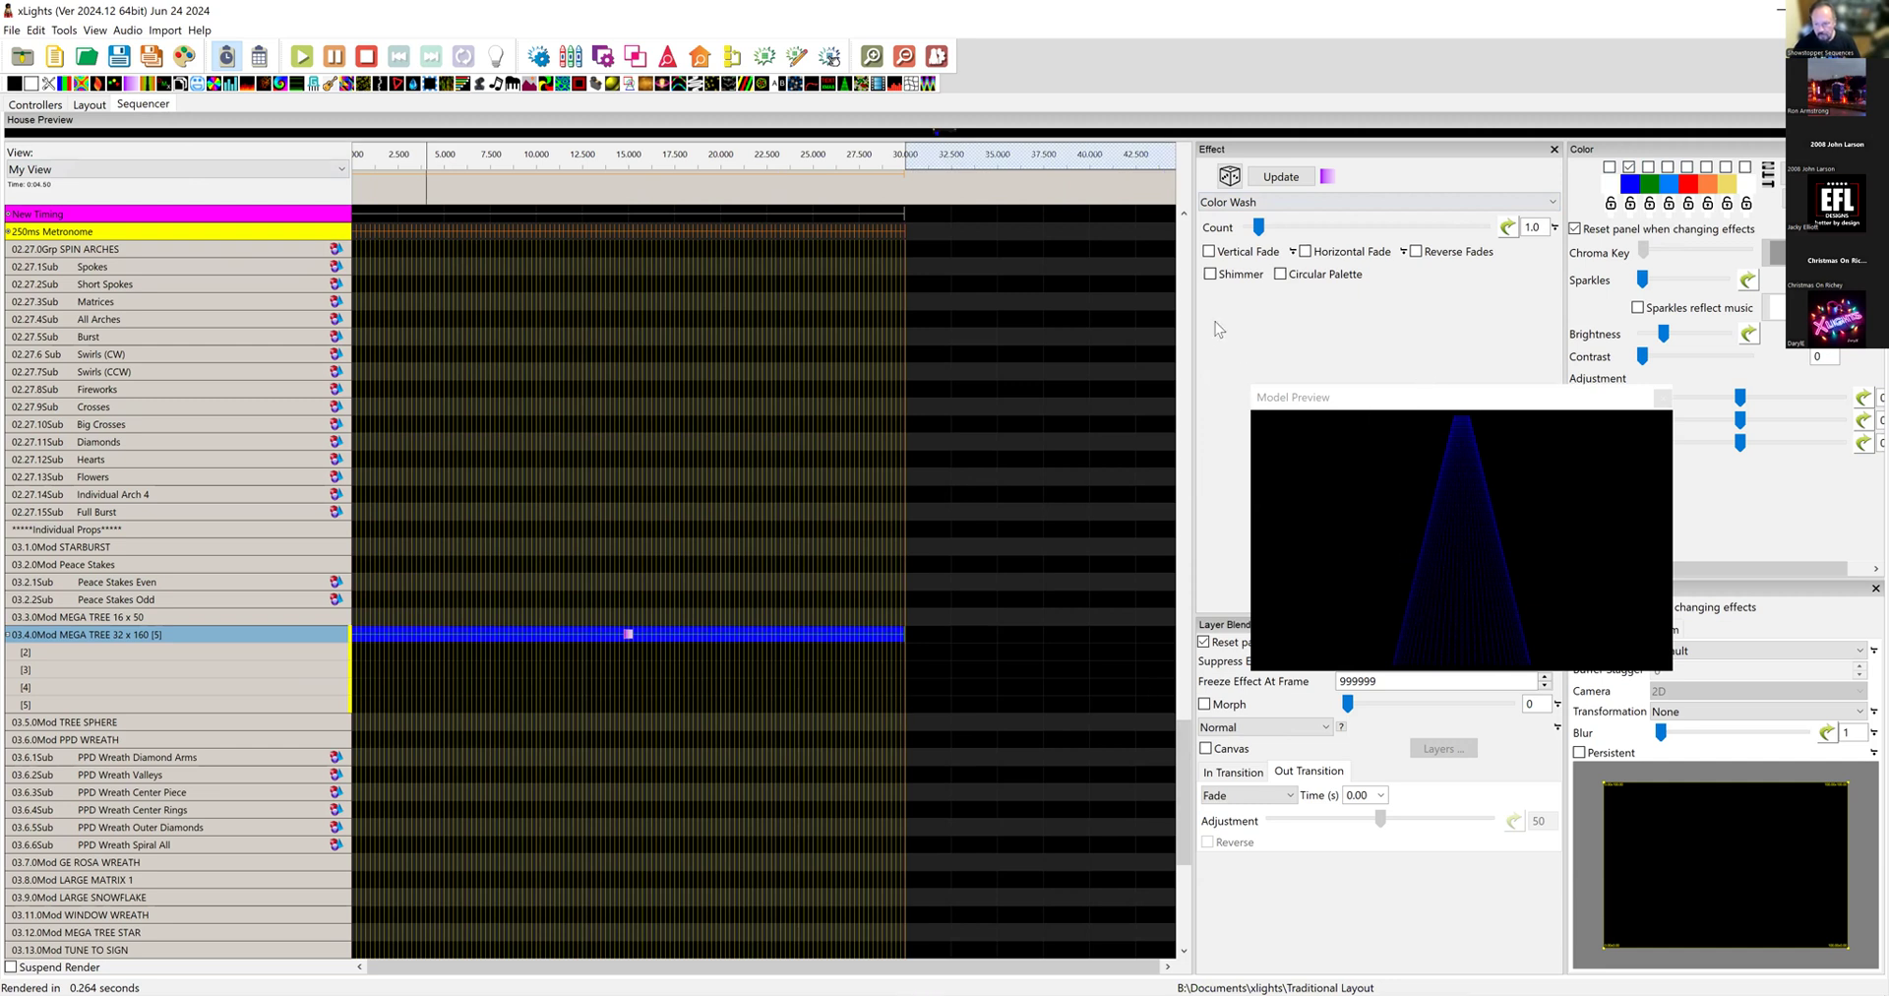
click(1209, 252)
click(1306, 252)
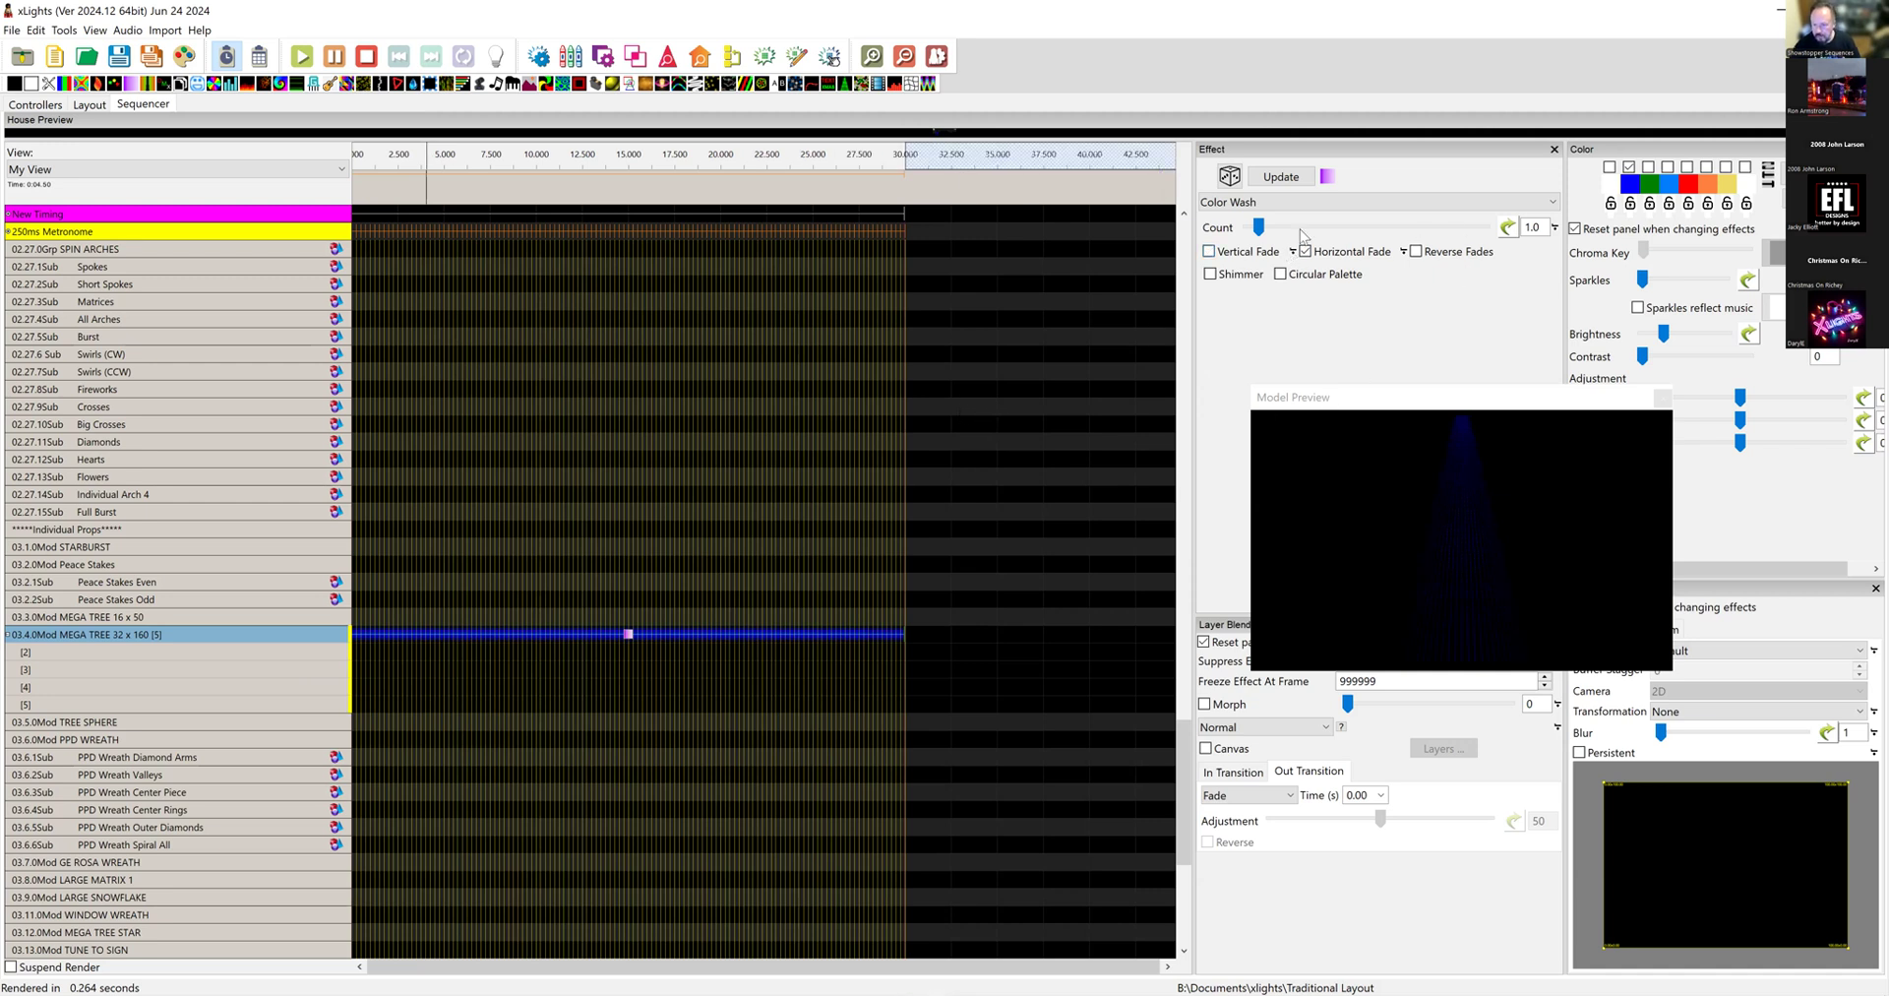
click(1629, 167)
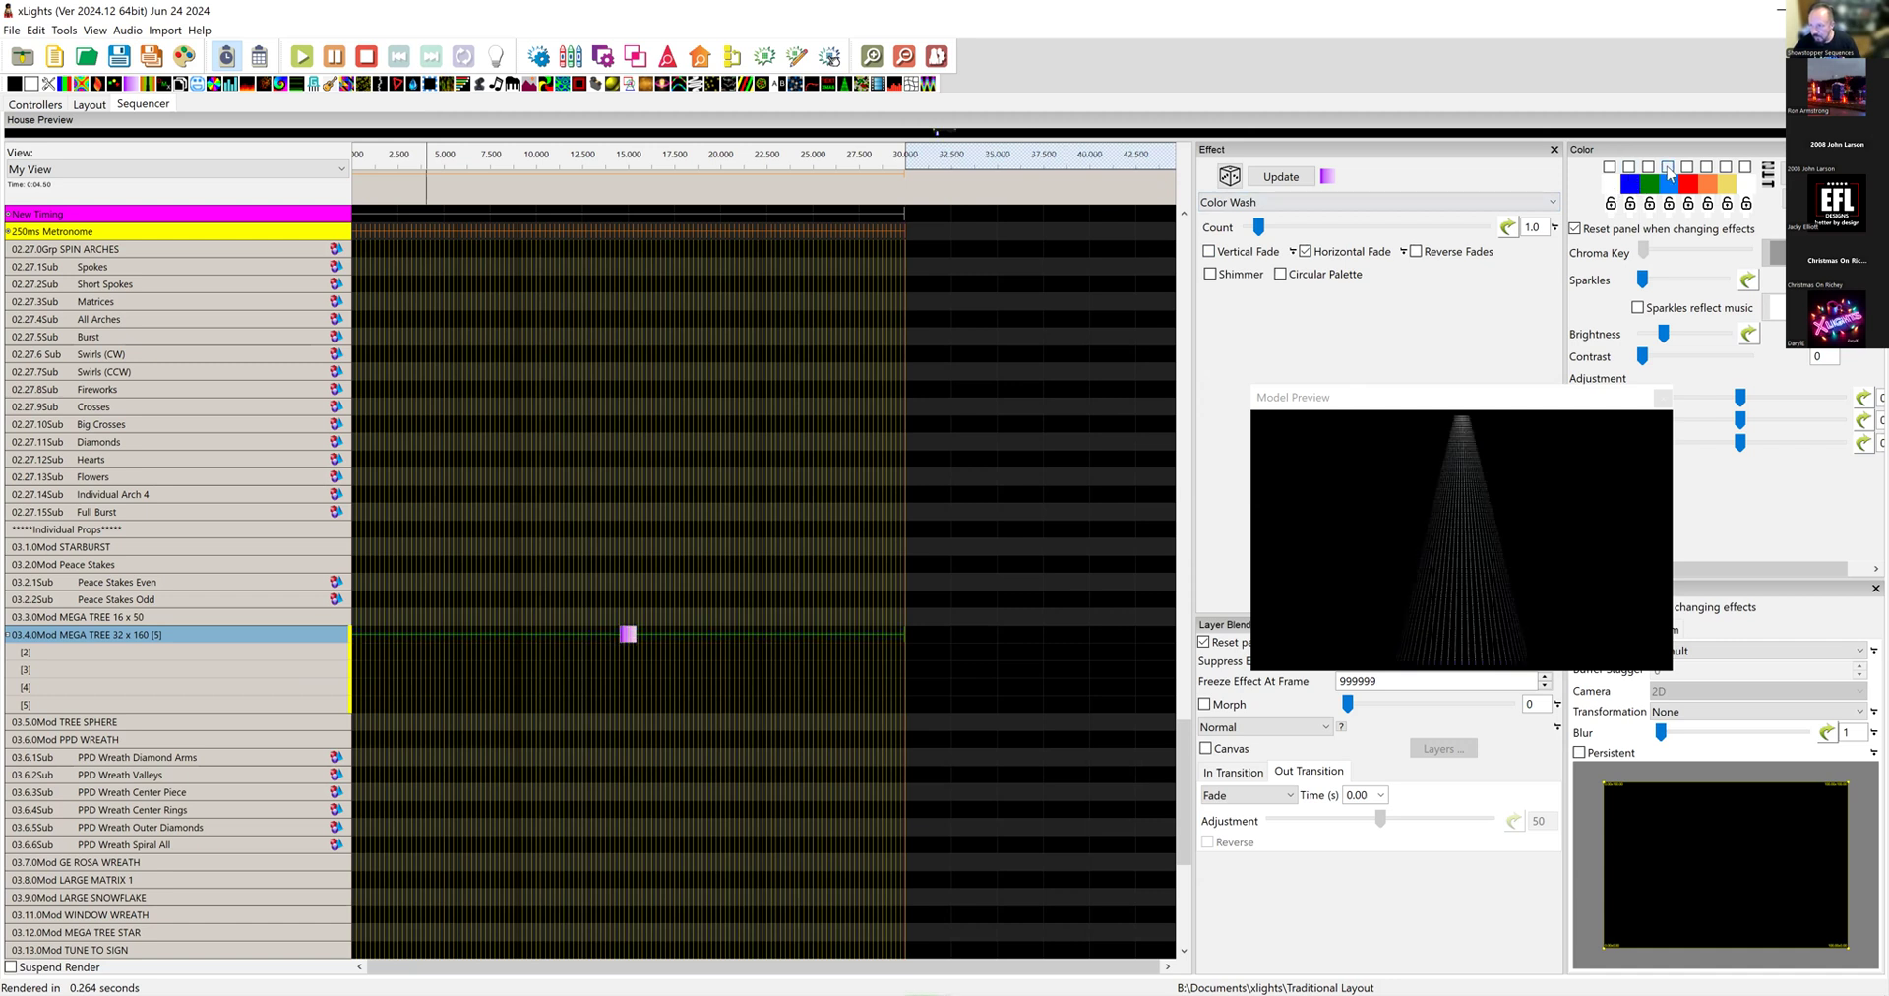
click(1668, 167)
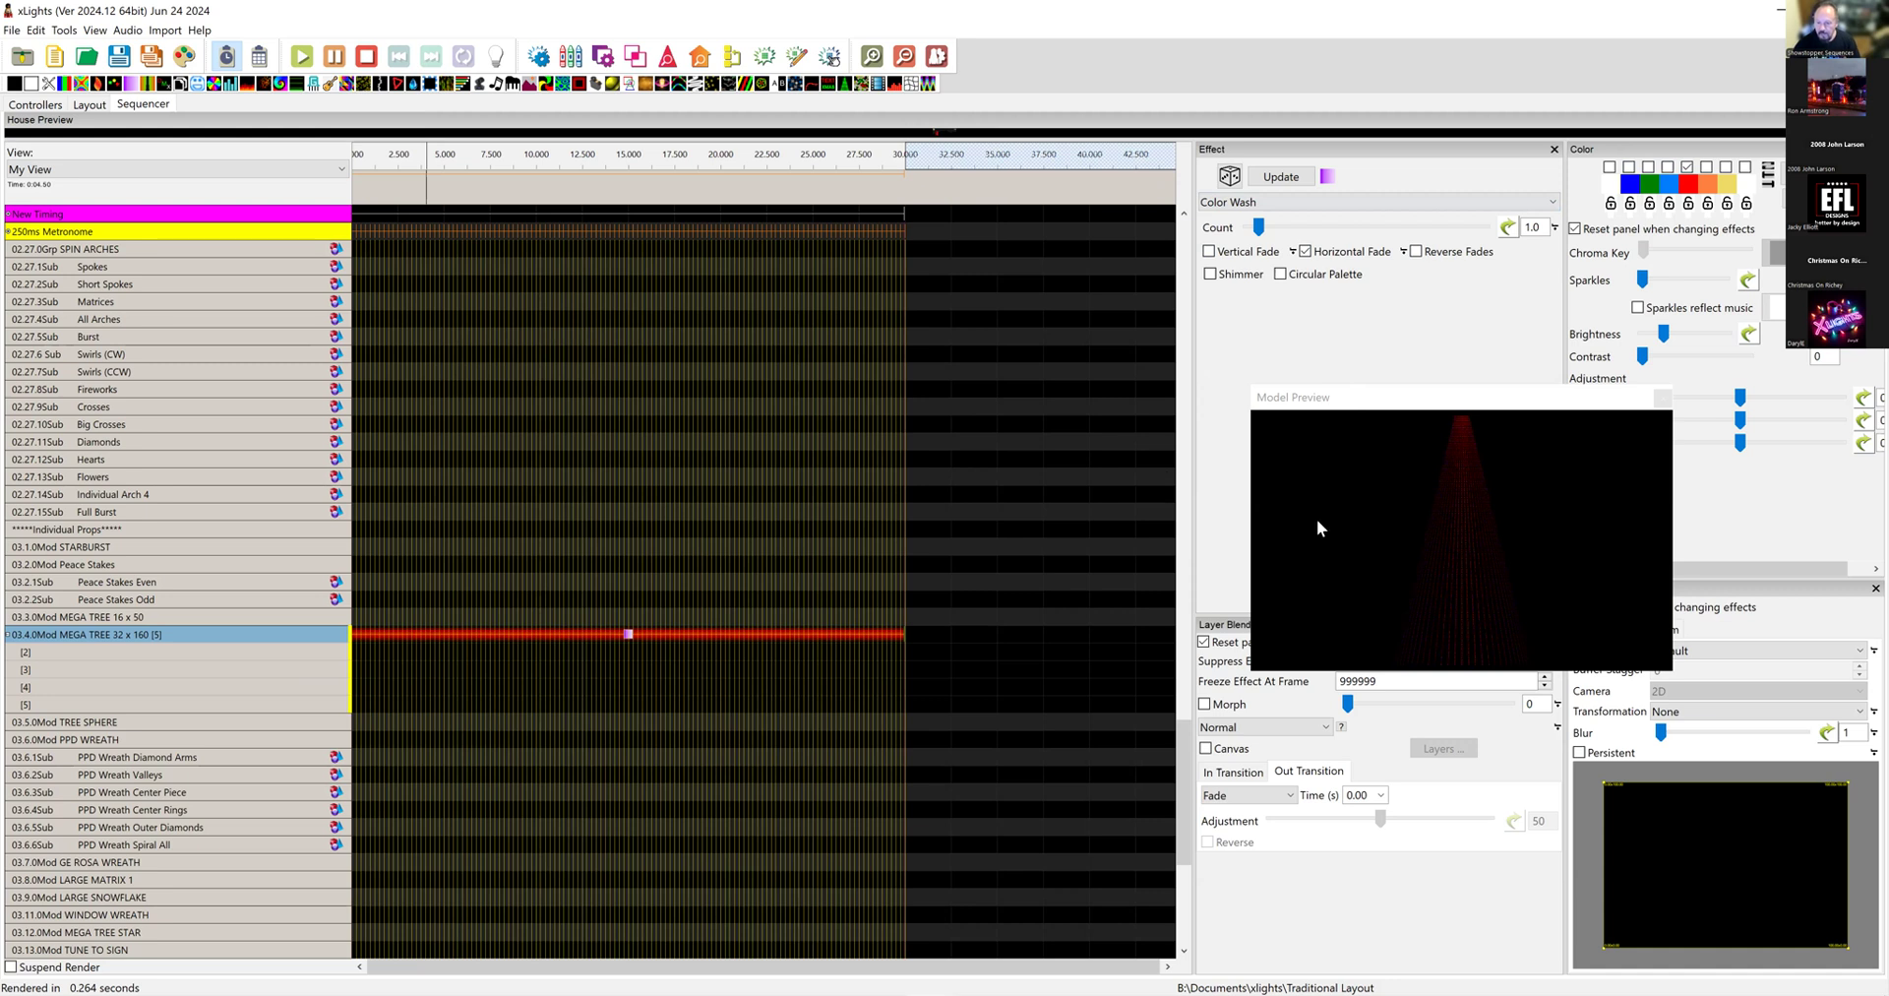
Step: Move the floating Model Preview beside the timeline and set the Color Wash effect's layer blending to Layered
drag(1319, 396, 1314, 534)
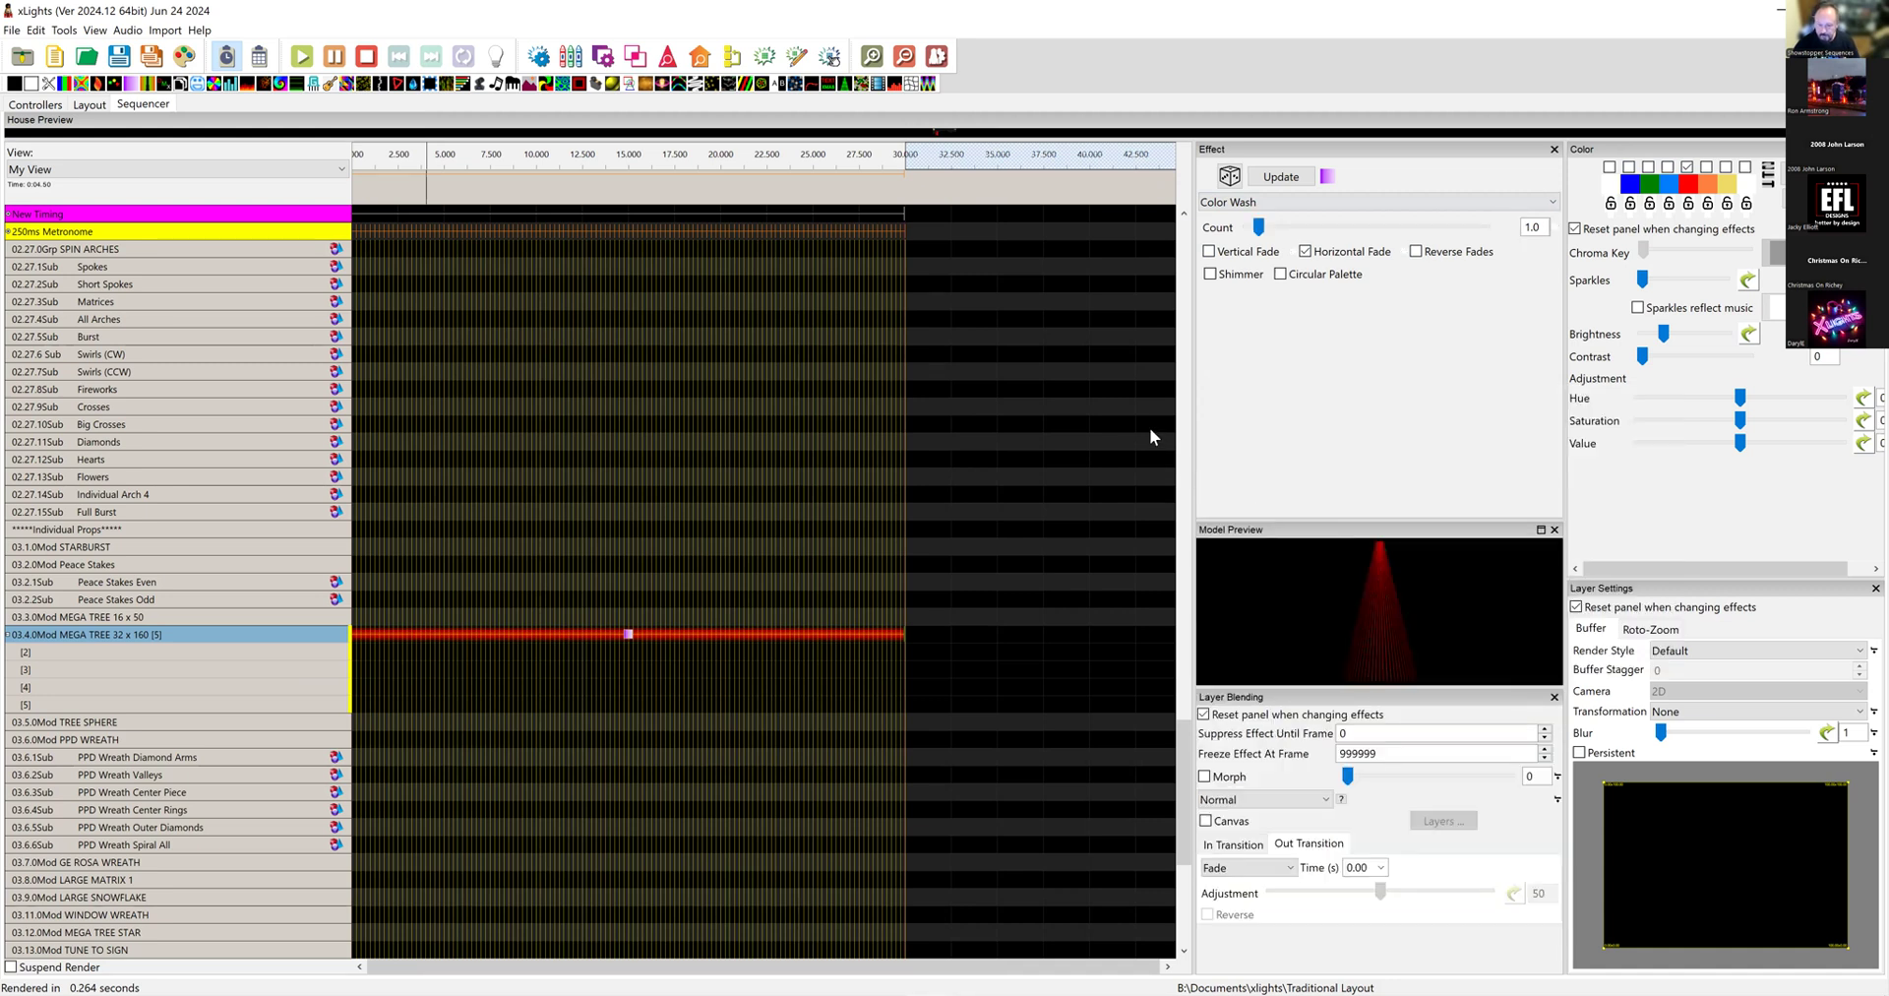
drag(1150, 427, 1142, 421)
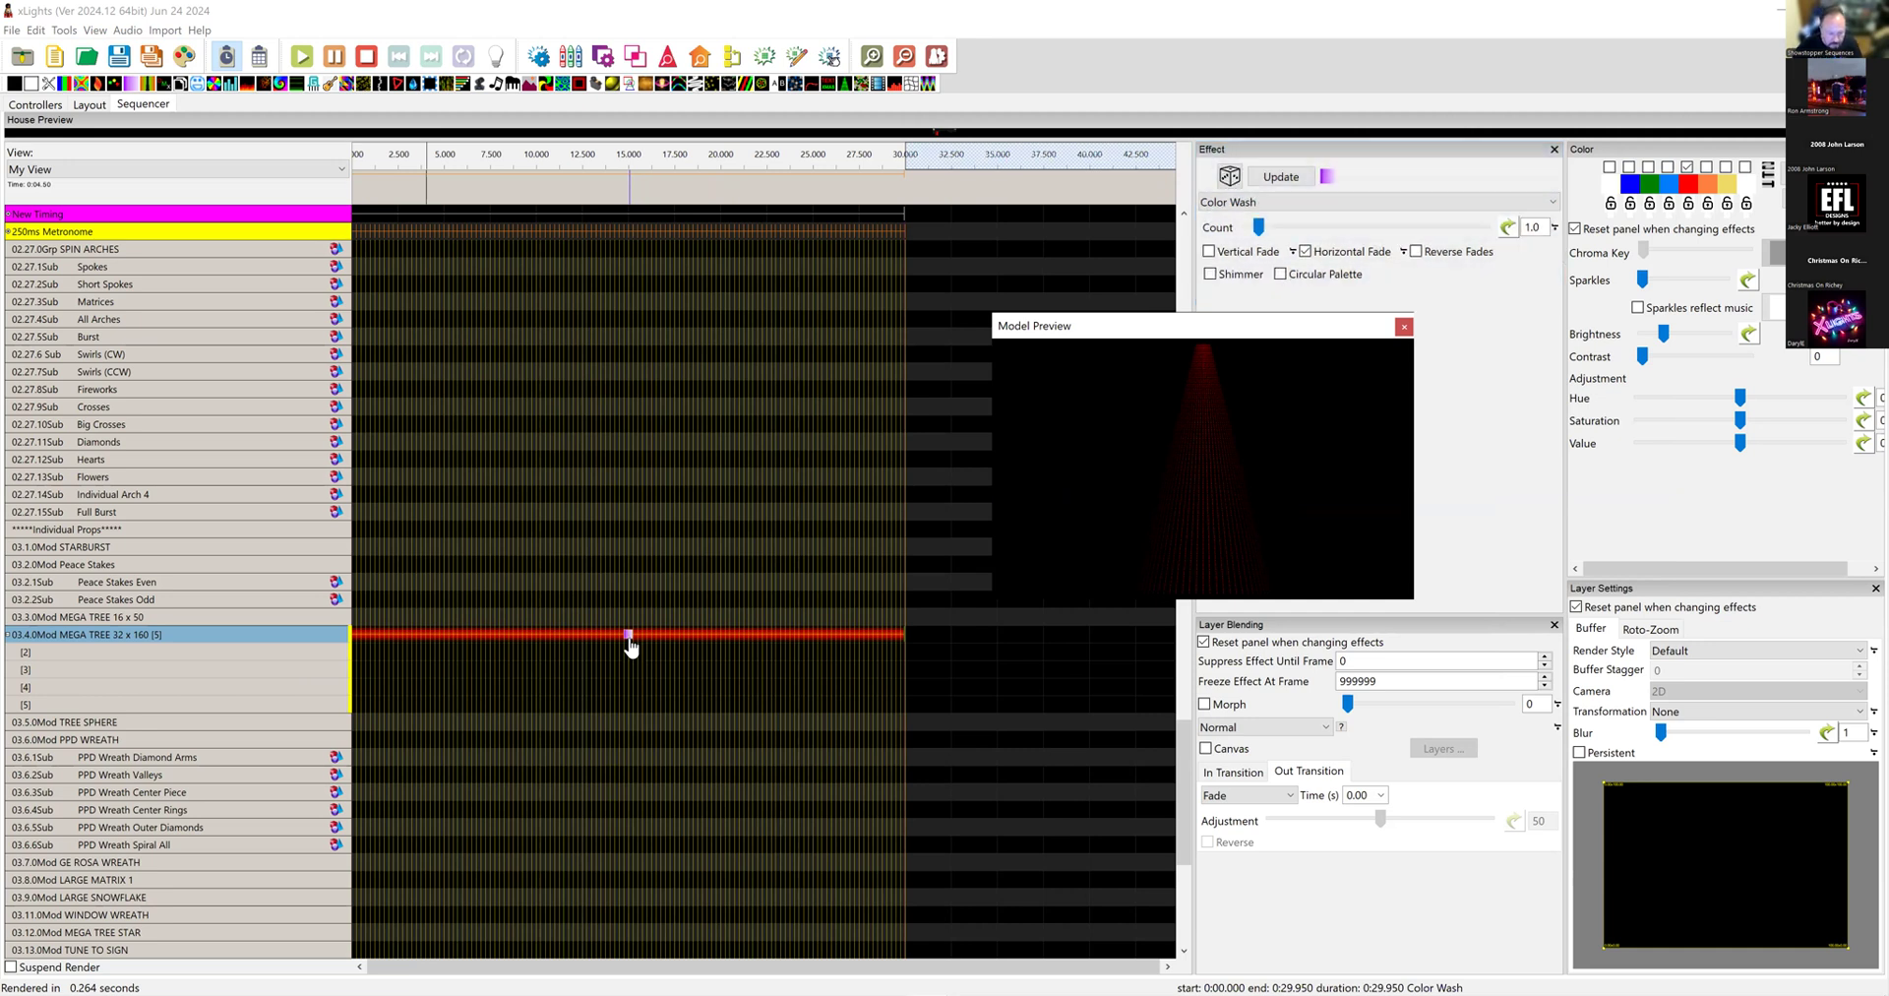
click(1231, 728)
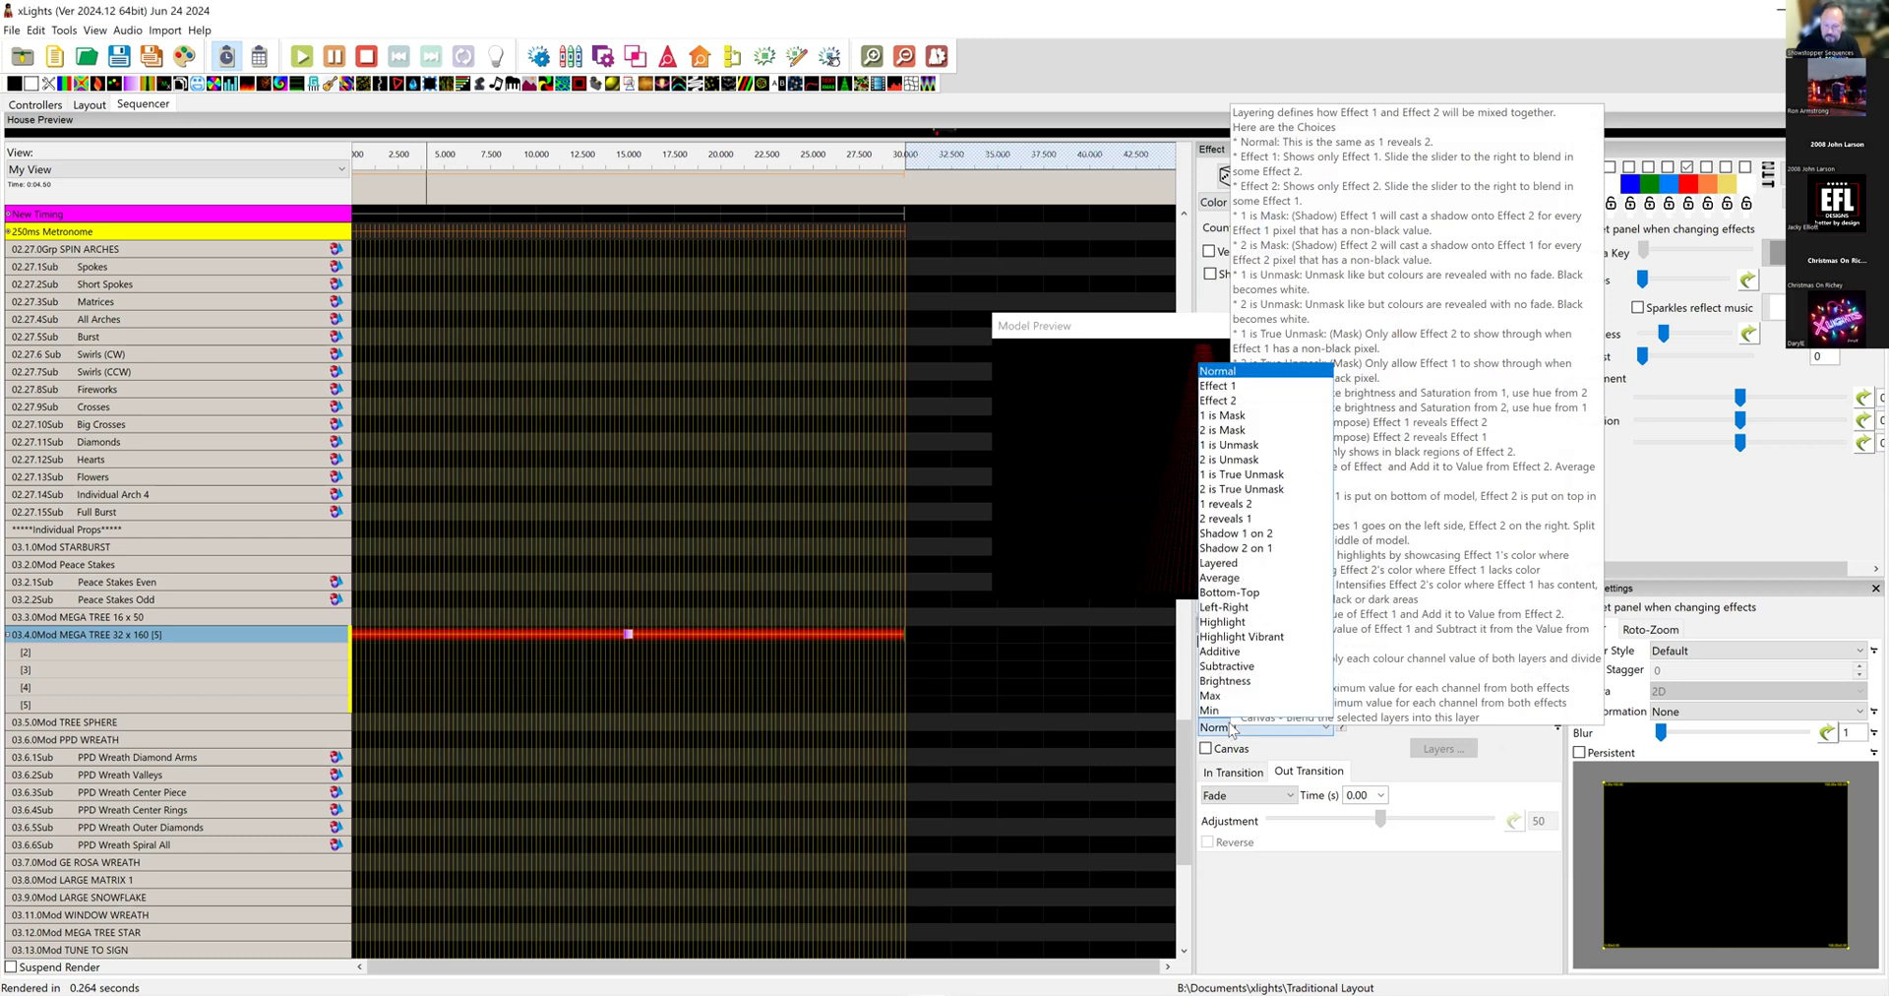
click(1230, 564)
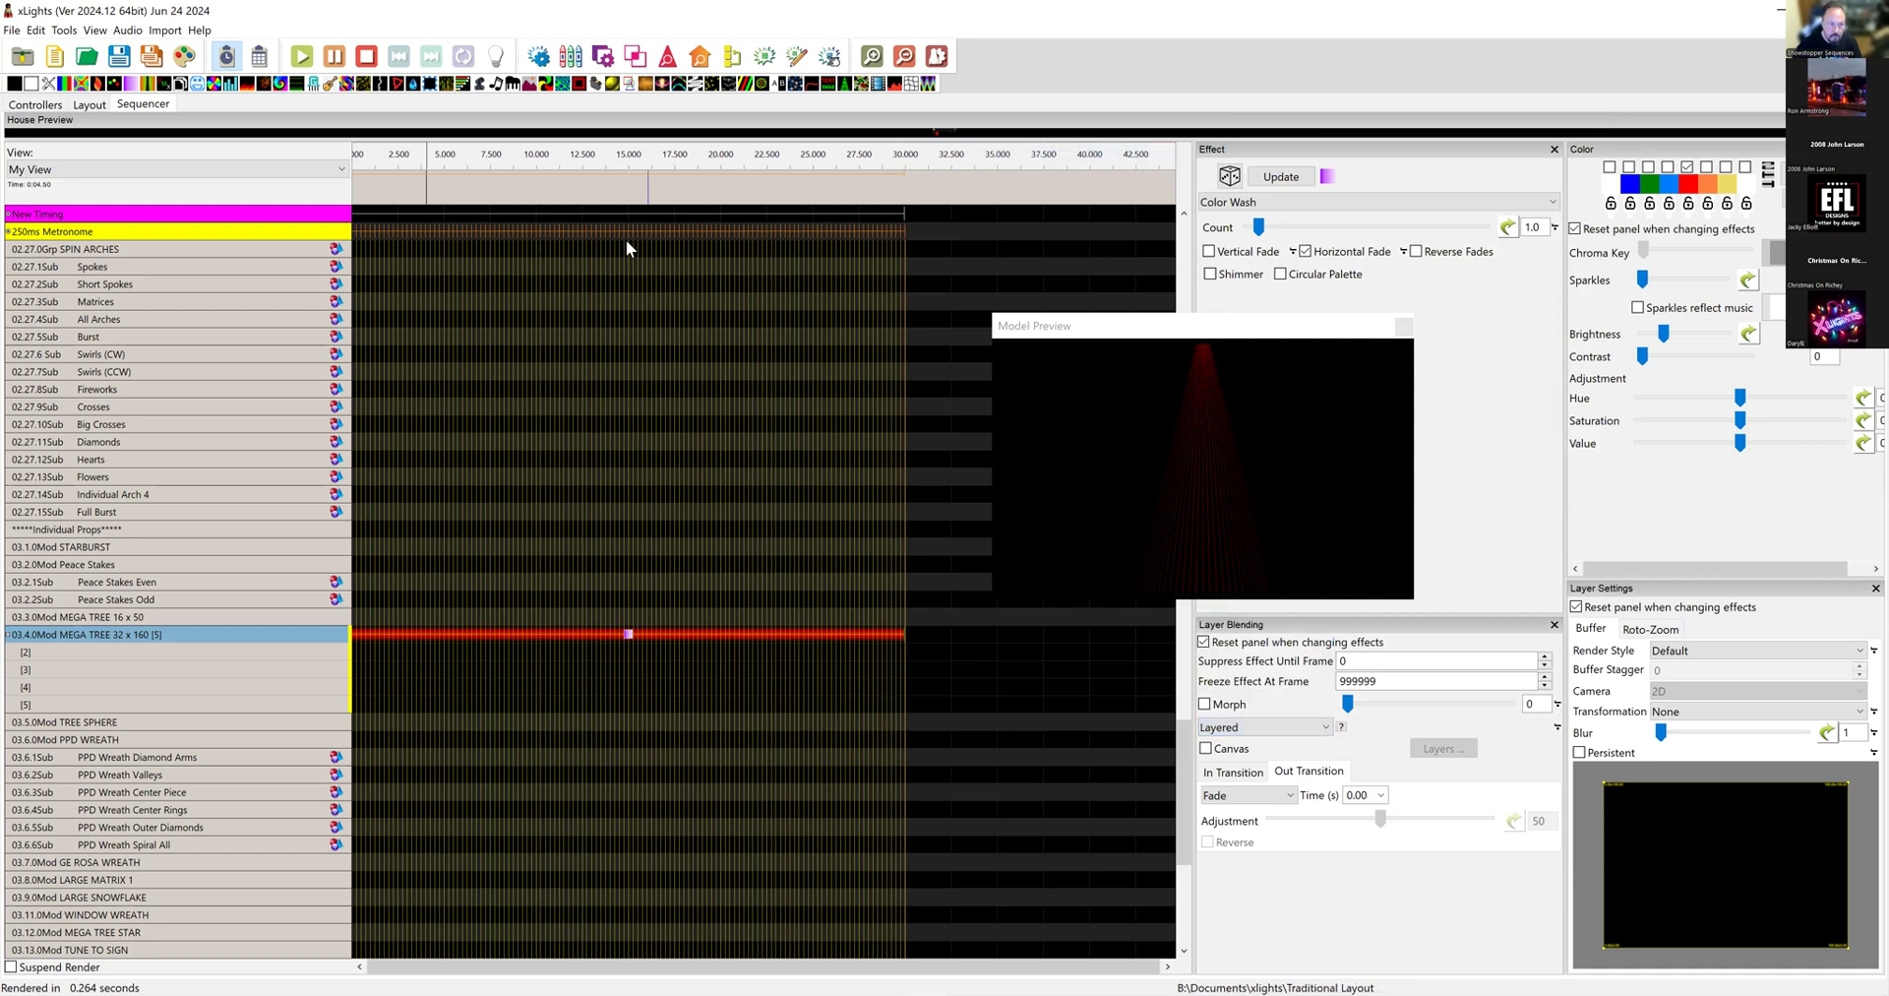
Step: Add a white Snow Flakes effect on layer 2 of the mega tree with Max flakes 17, Type 0 and Speed 18
drag(715, 87, 452, 663)
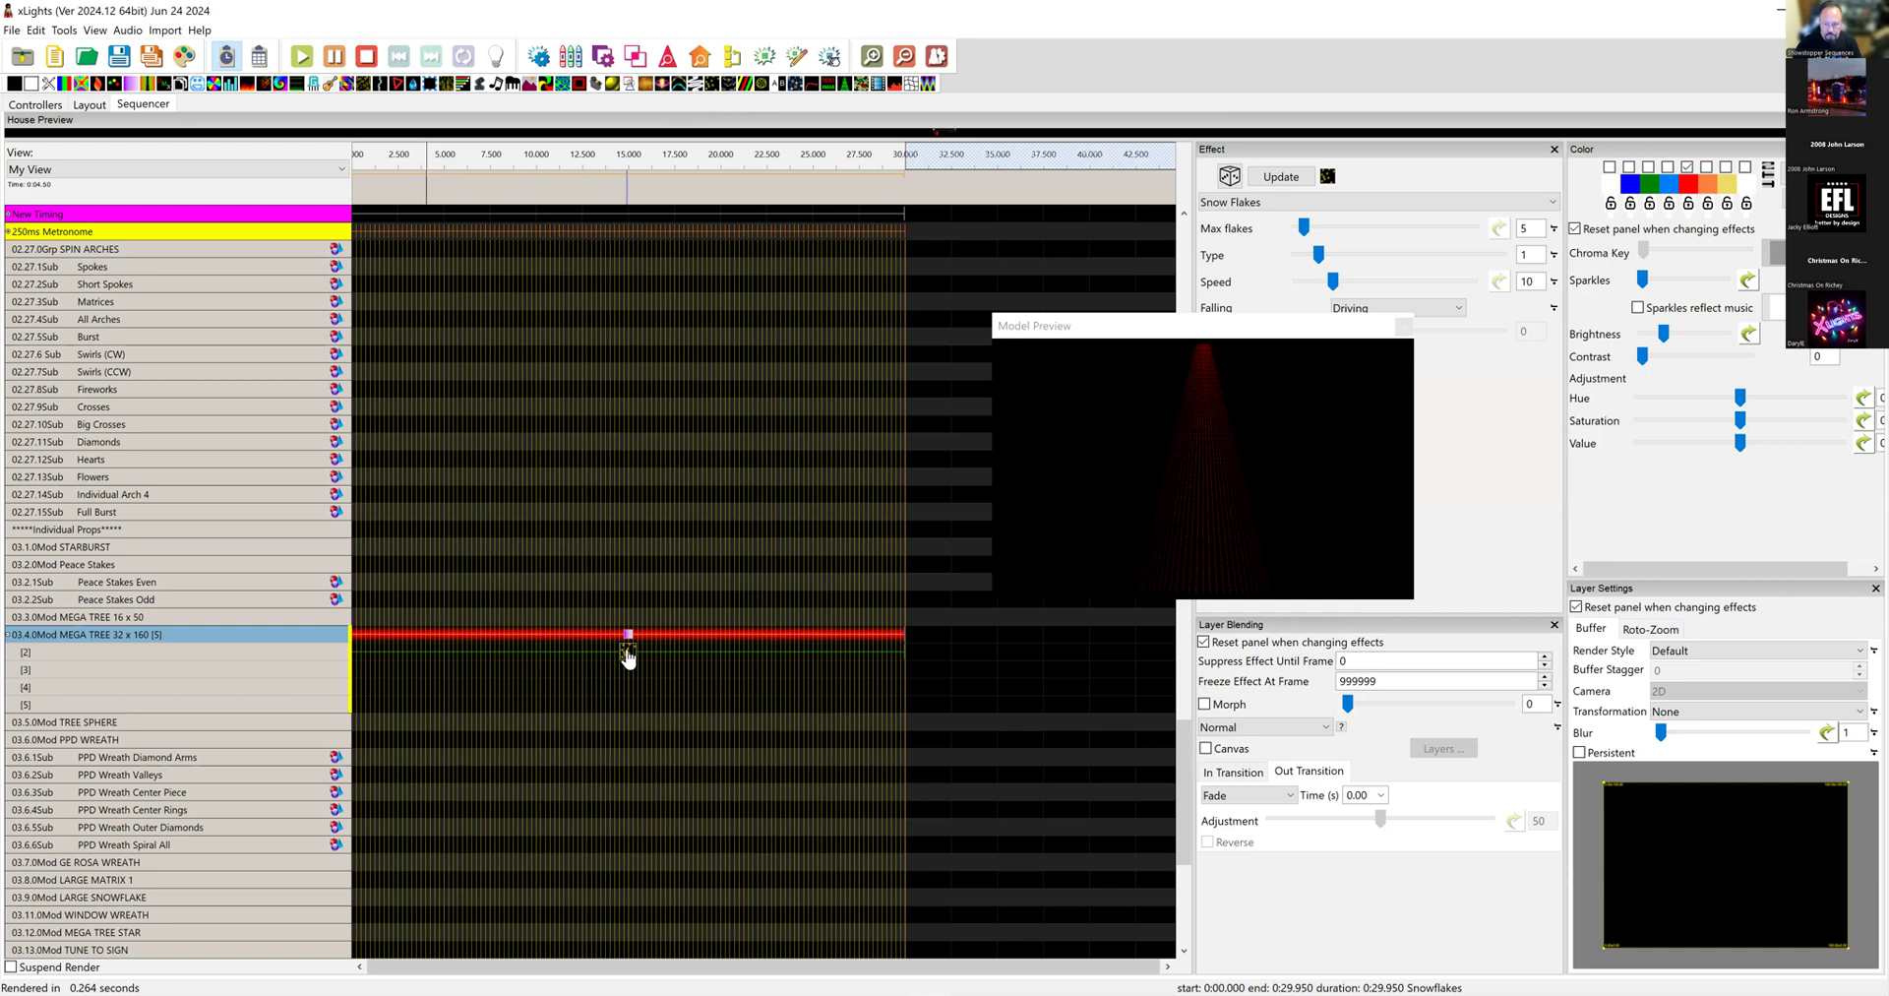
click(1610, 167)
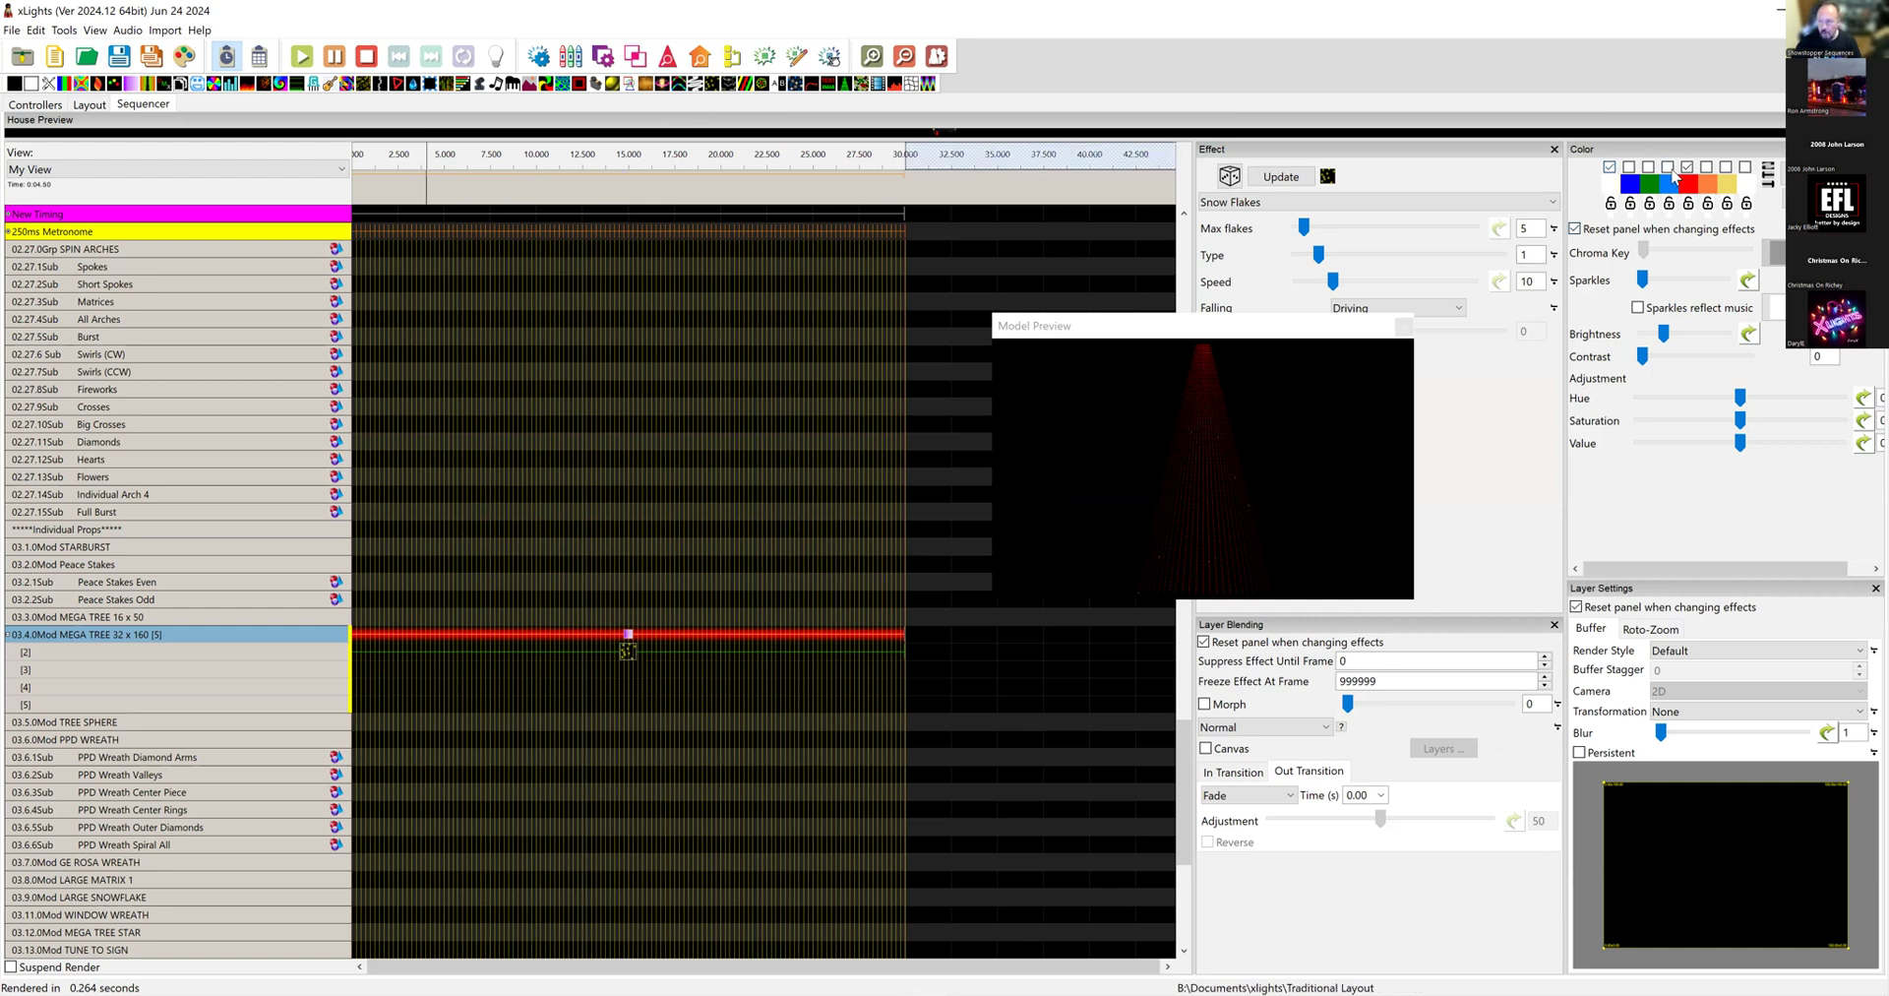
drag(1324, 255, 1364, 284)
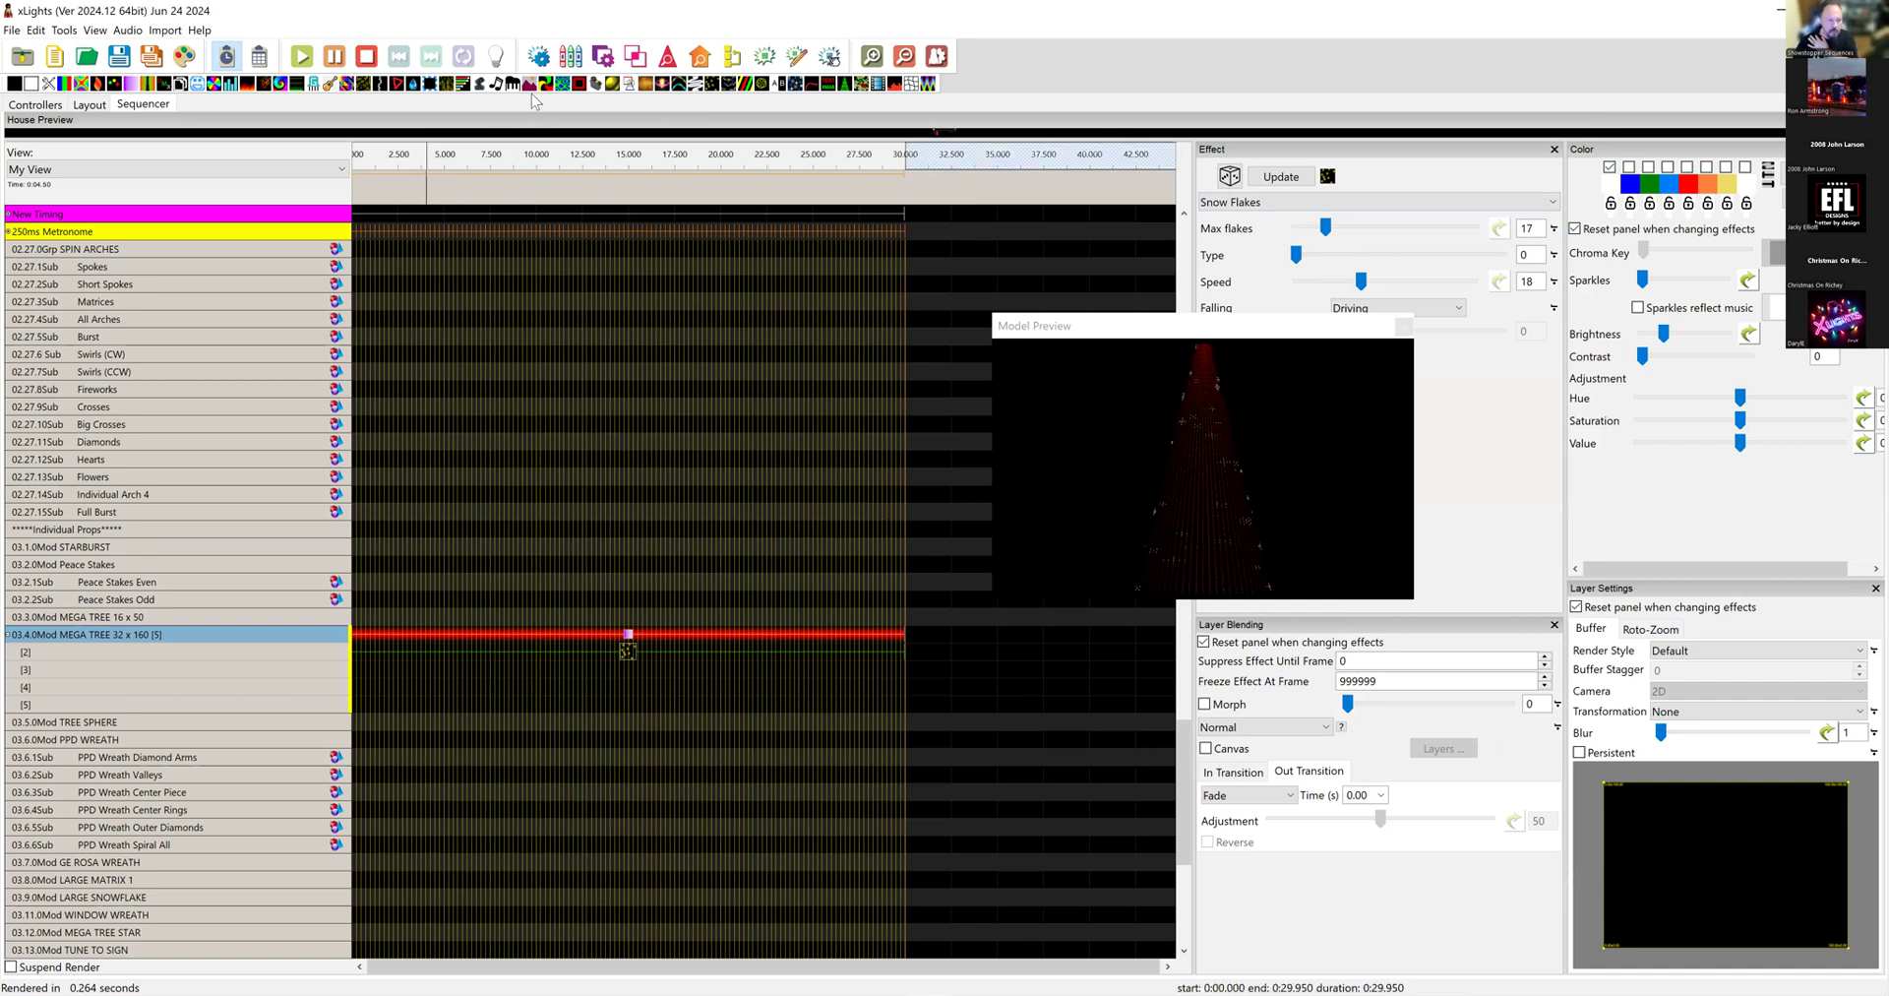
Step: Add a Pictures effect on layer 3 of the mega tree using Full Dean Martin Snowman.png from the Traditional Layout folder
drag(530, 86, 547, 669)
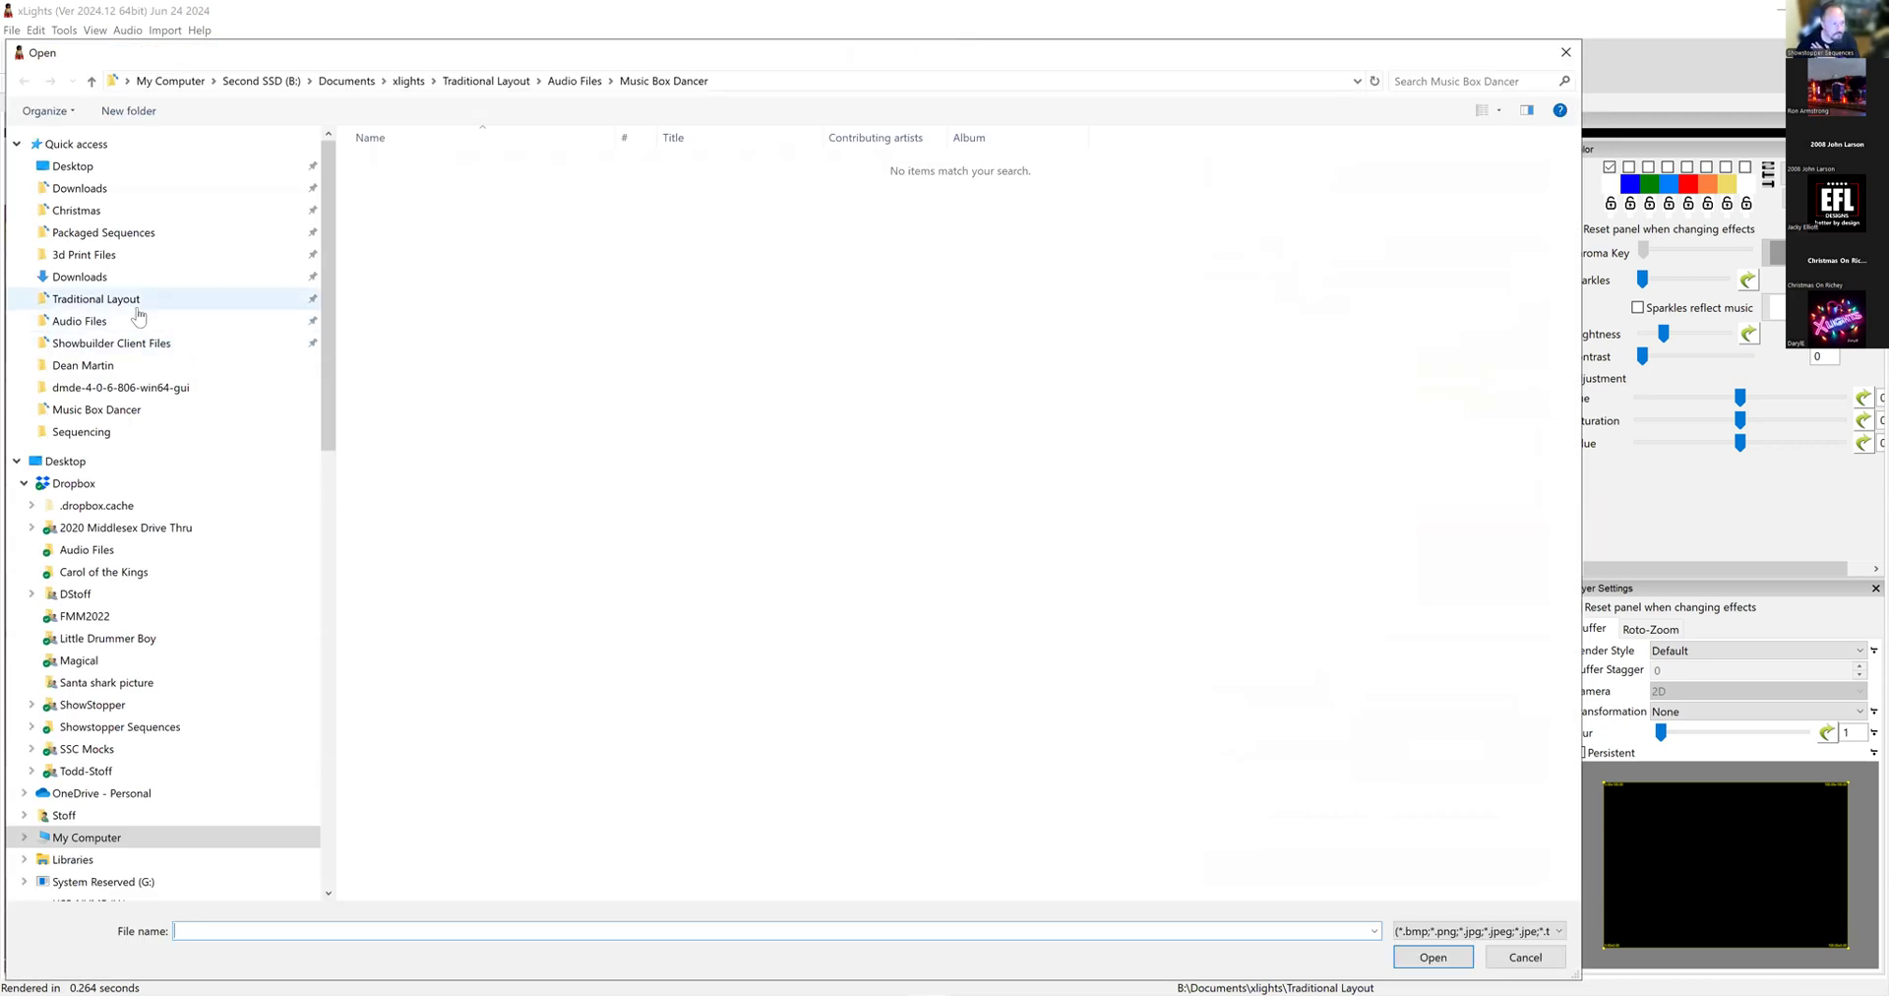
click(138, 304)
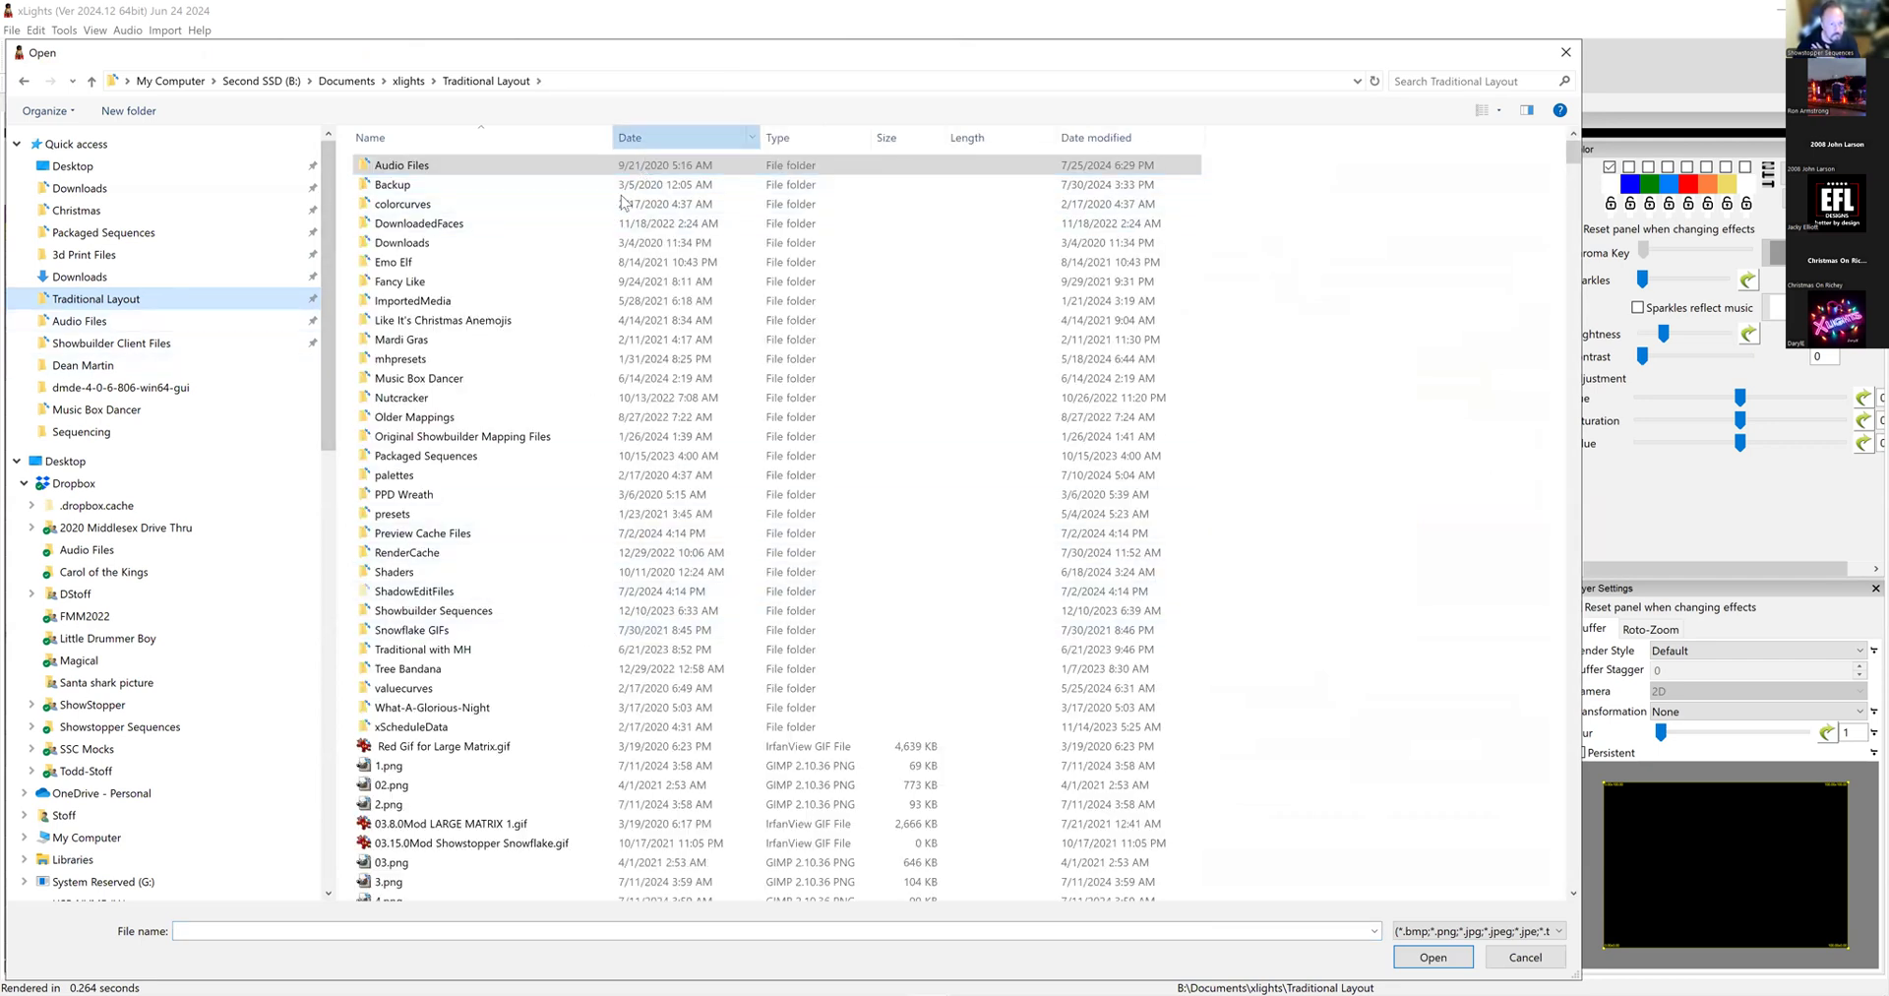
click(630, 136)
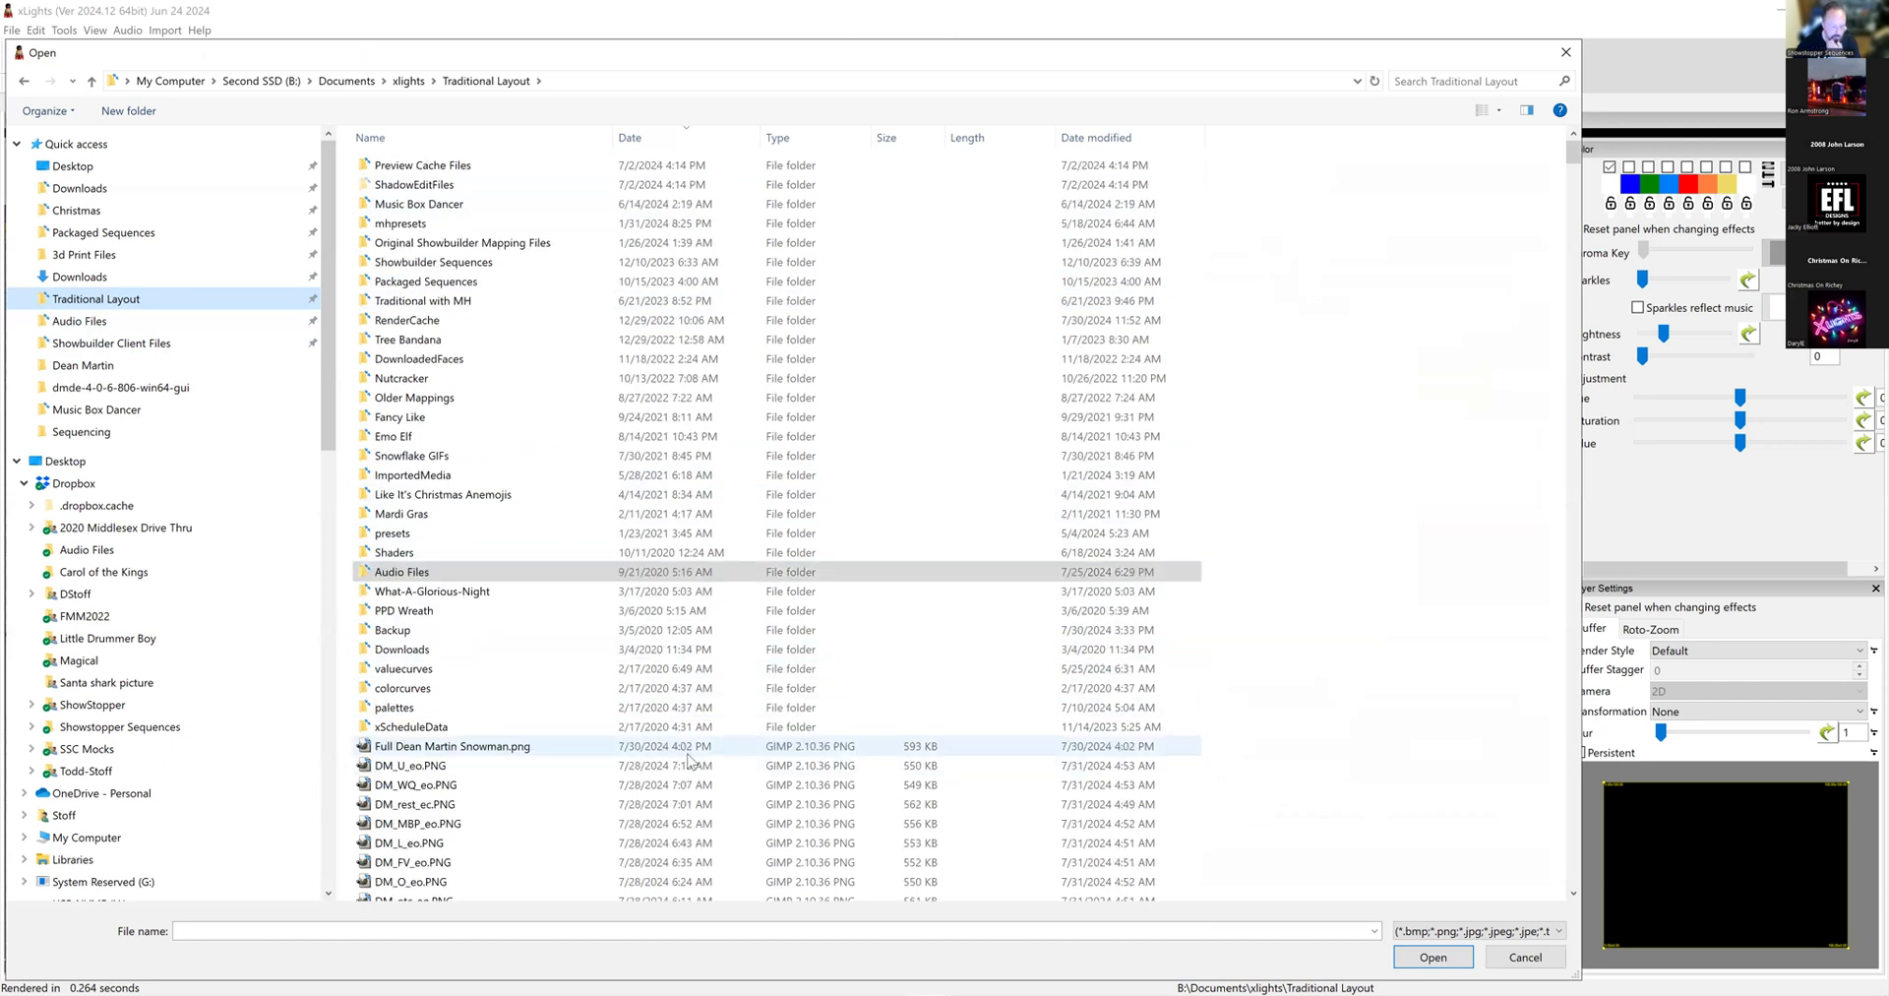
click(521, 747)
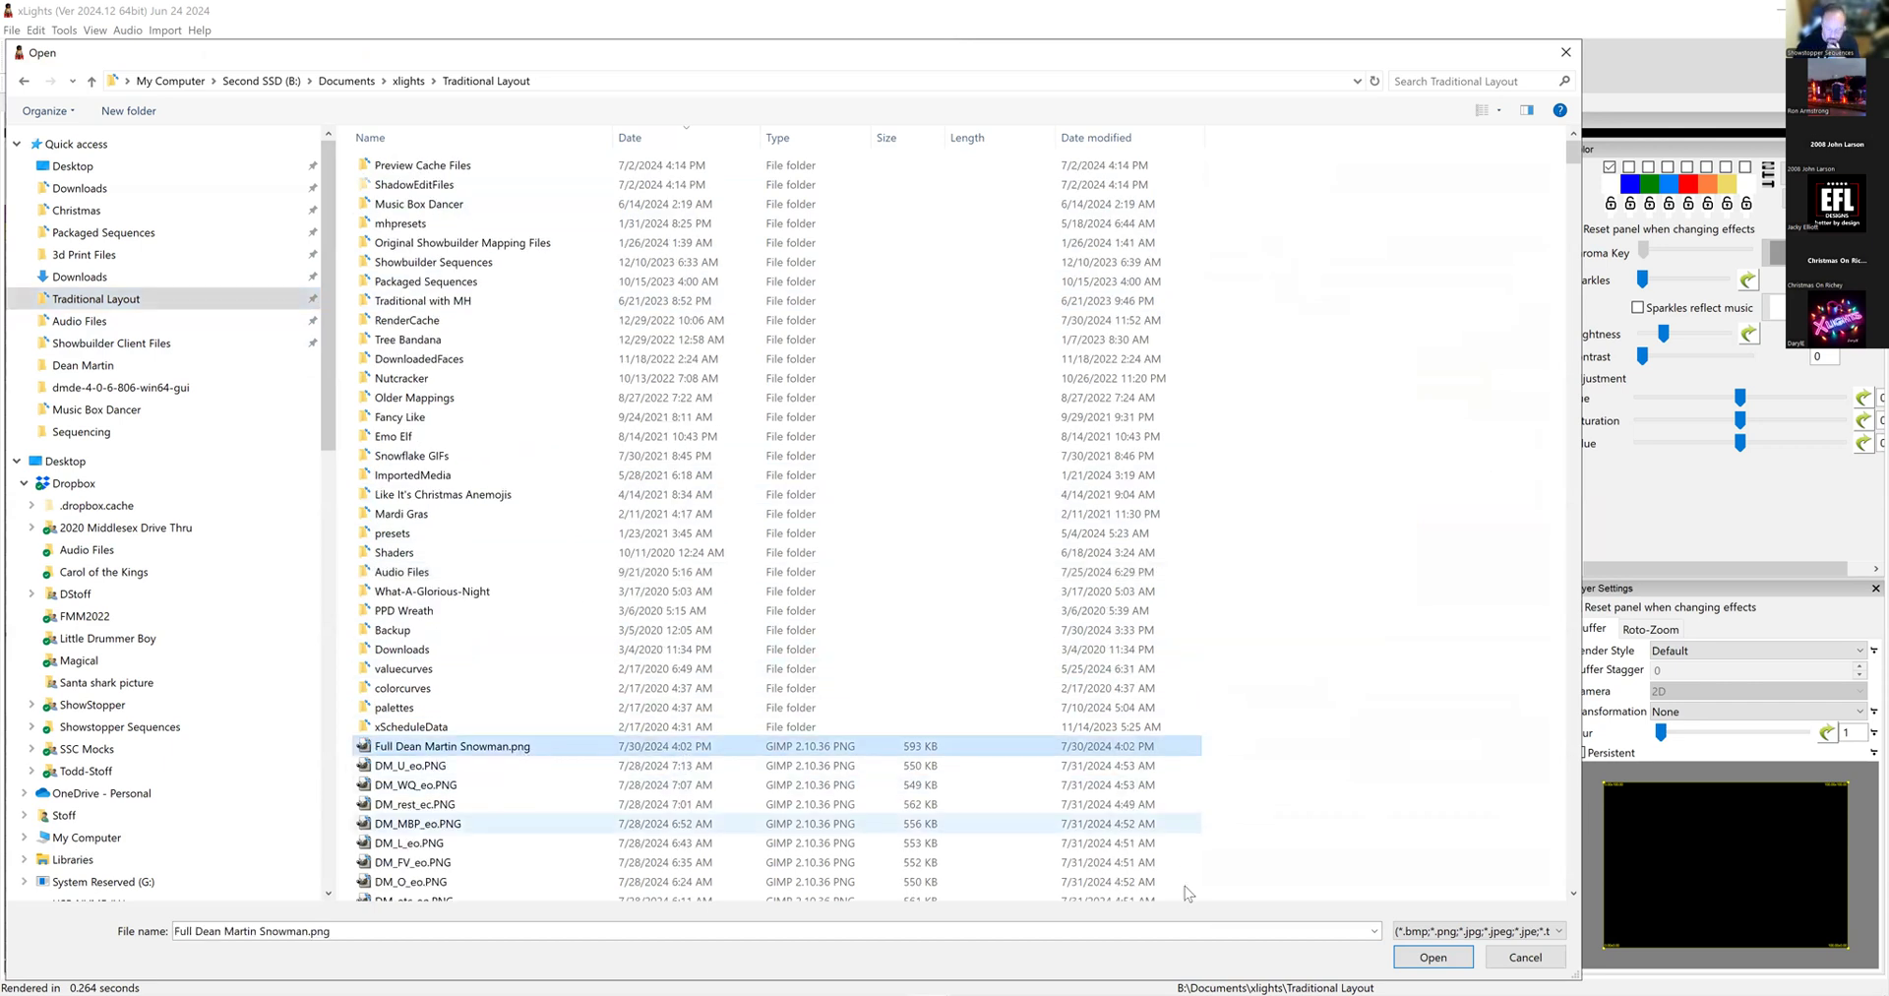
click(1433, 957)
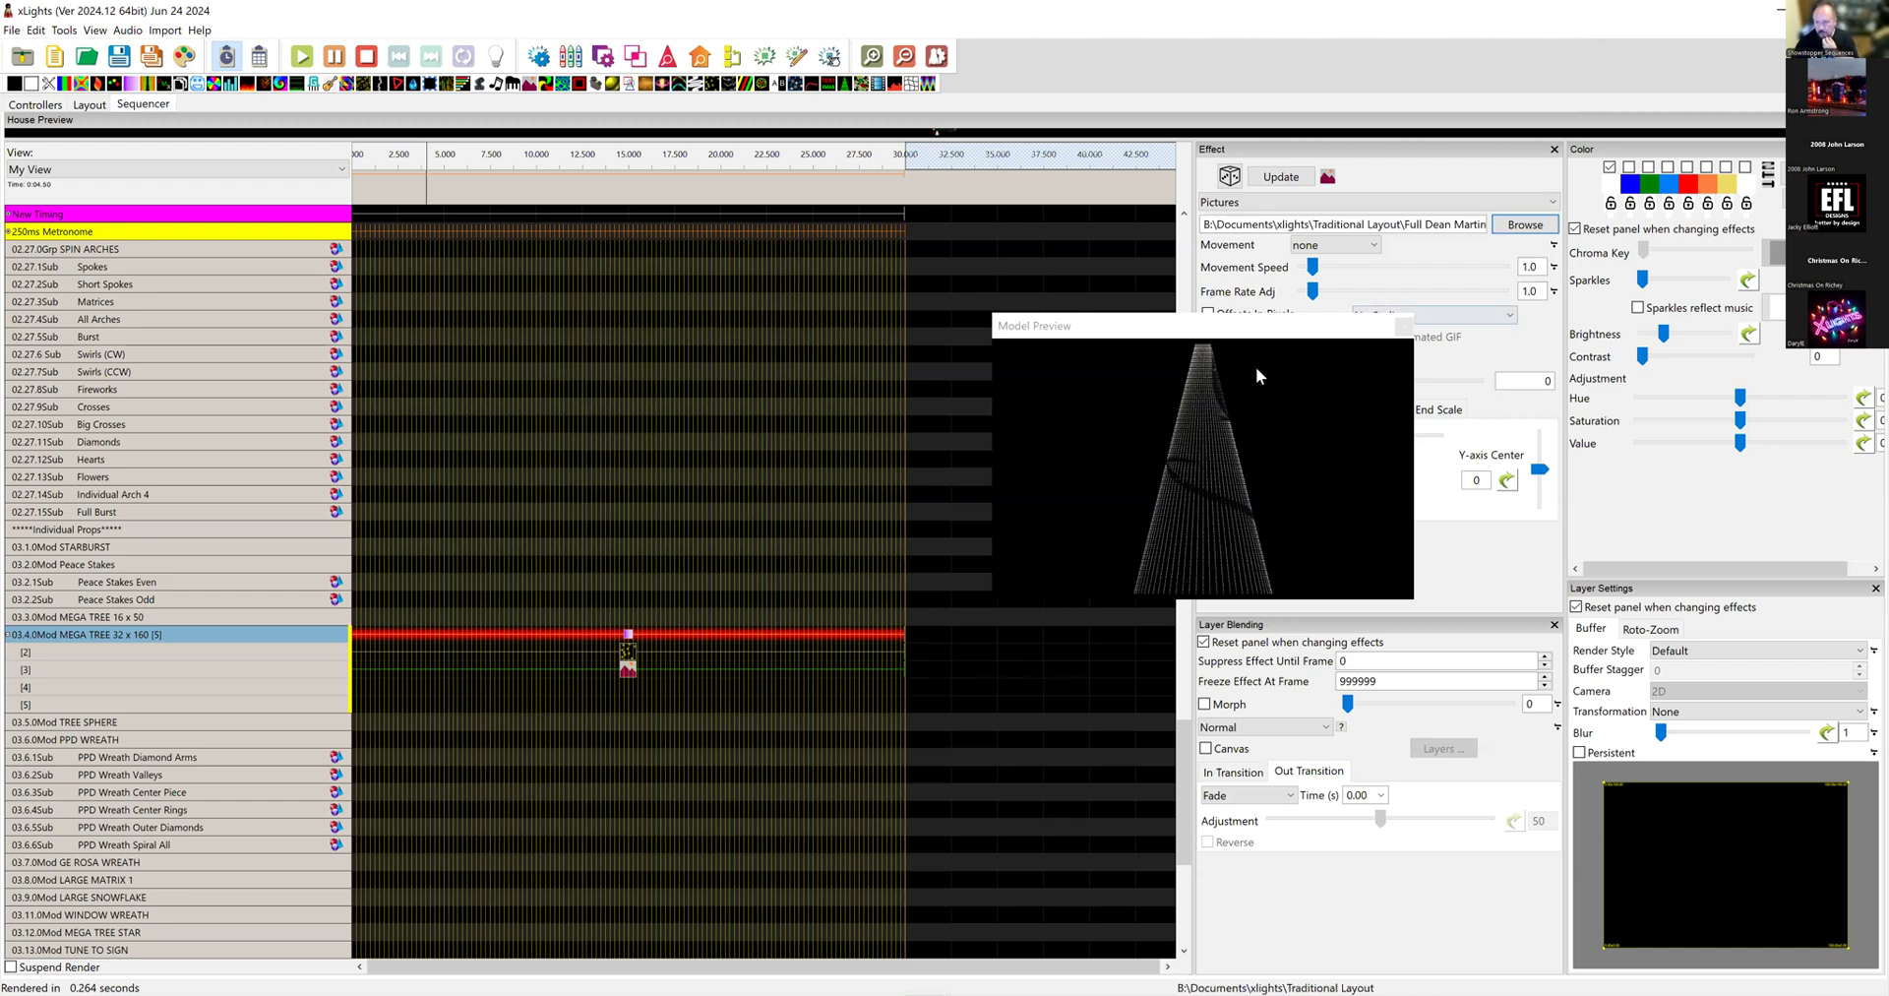
Step: Dock the Model Preview and set the snowman Pictures effect's scaling to Scale To Fit
click(1420, 317)
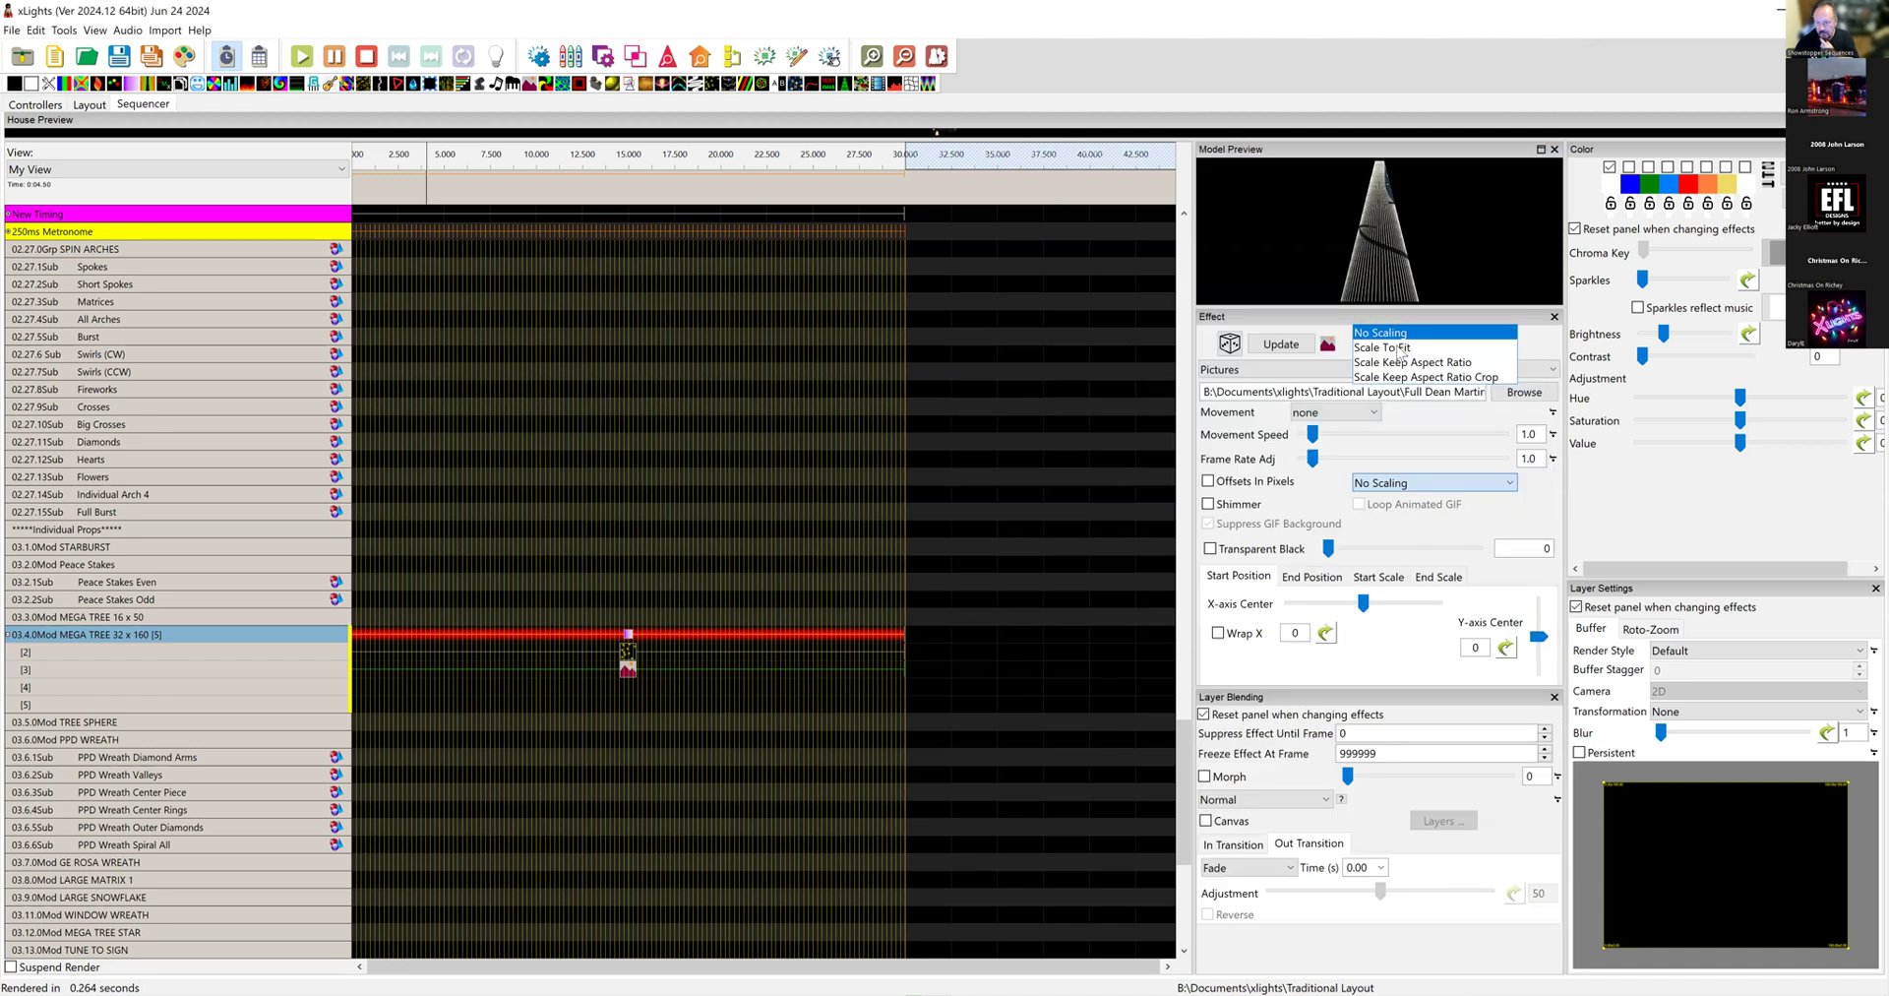
click(1397, 348)
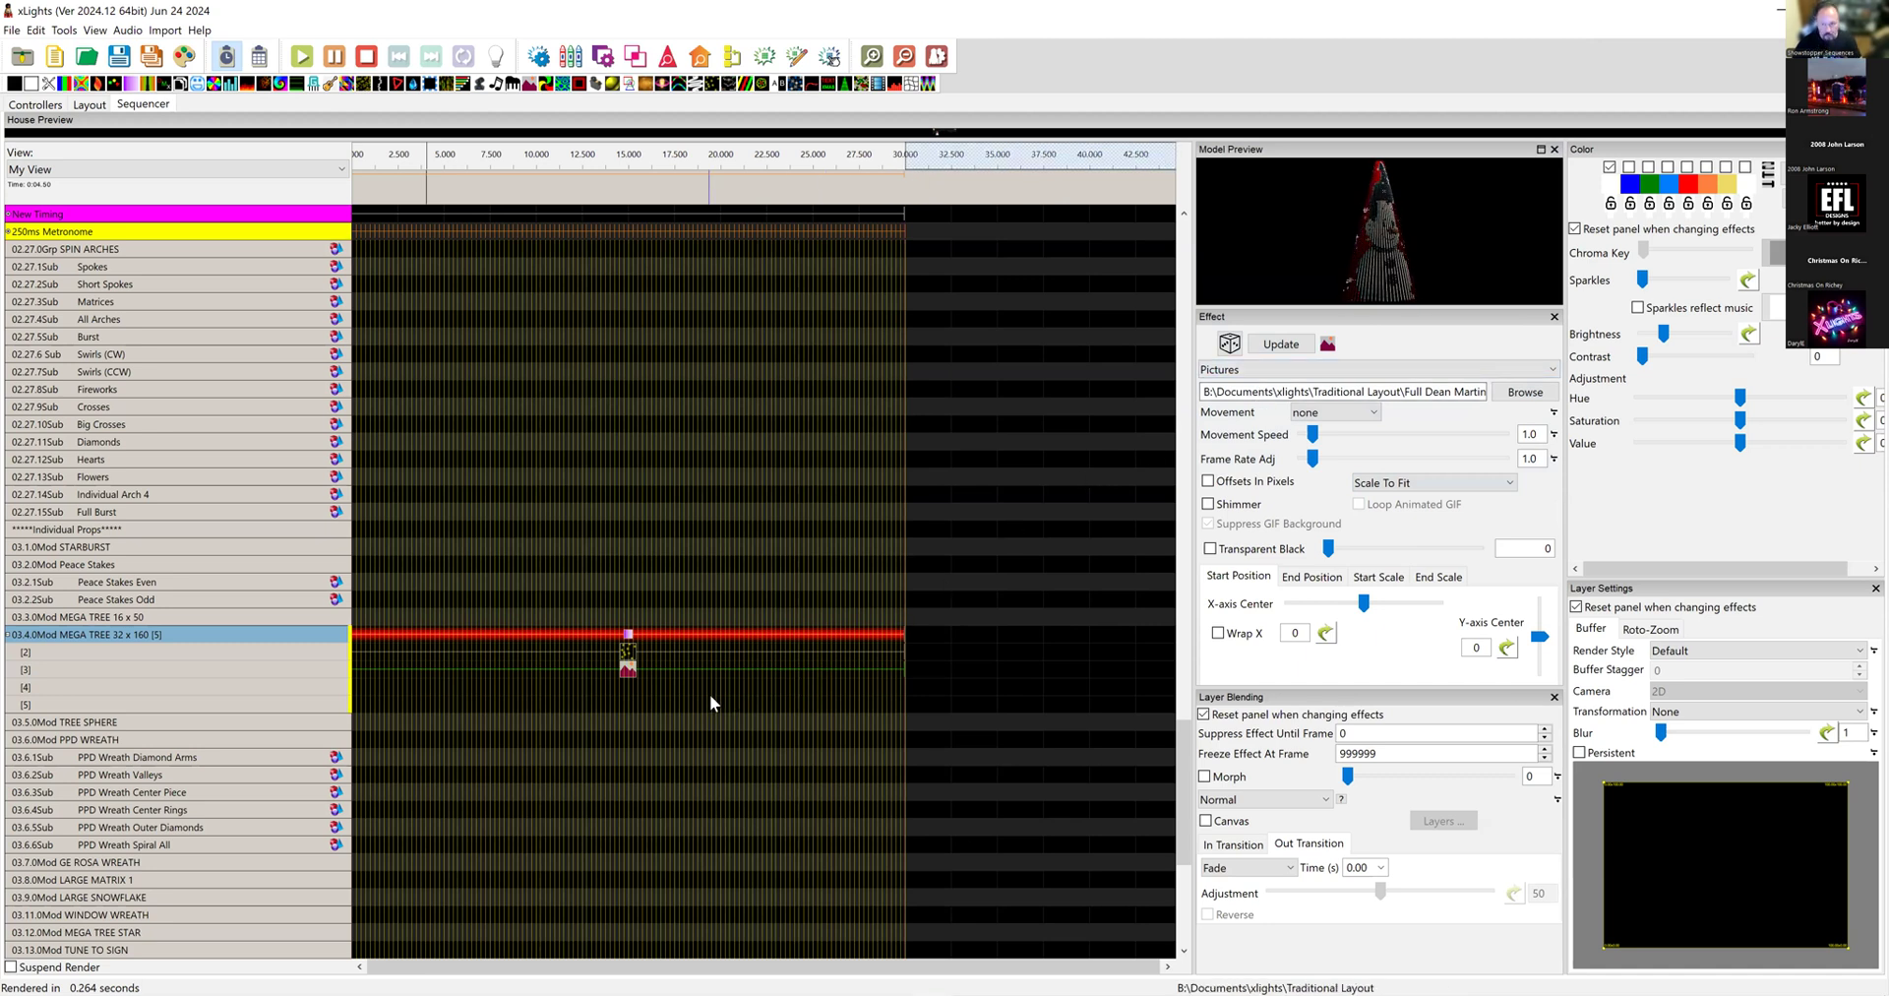
Step: Float the Model Preview and set the Snow Flakes effect's layer blending to Layered
click(628, 658)
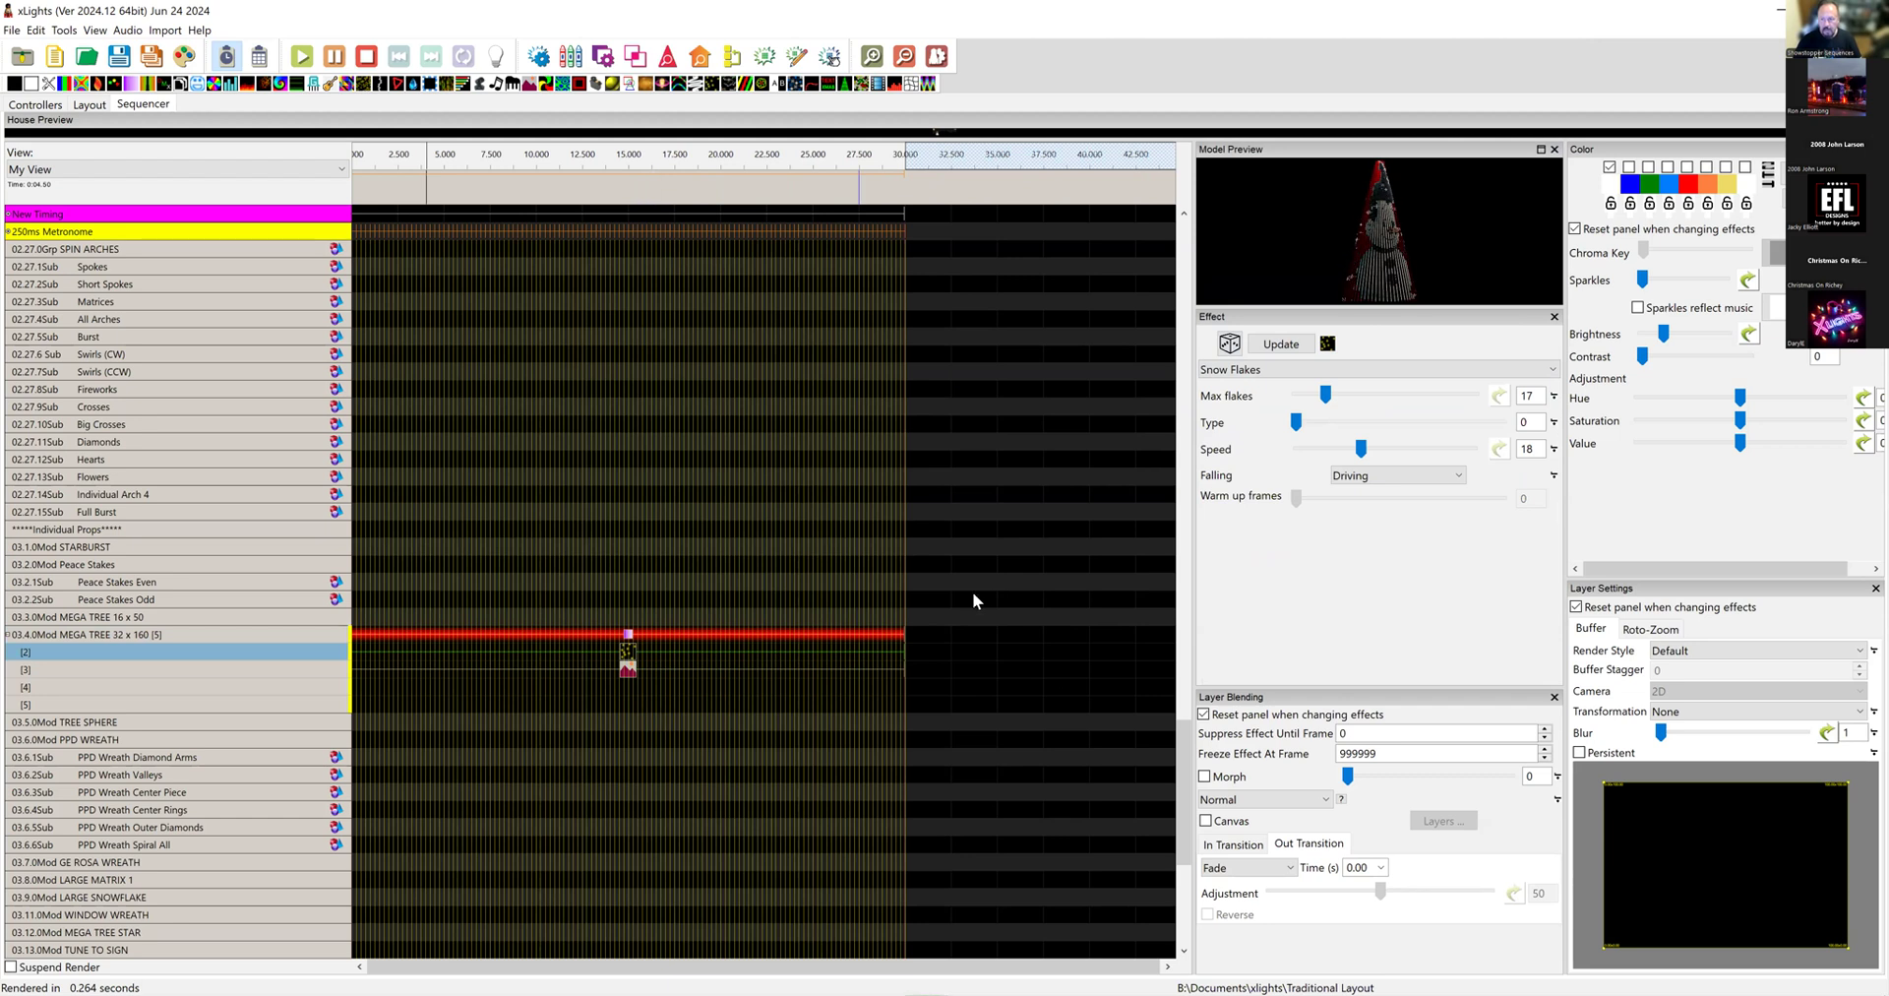
mouse_move(1256, 796)
drag(1462, 163, 1443, 171)
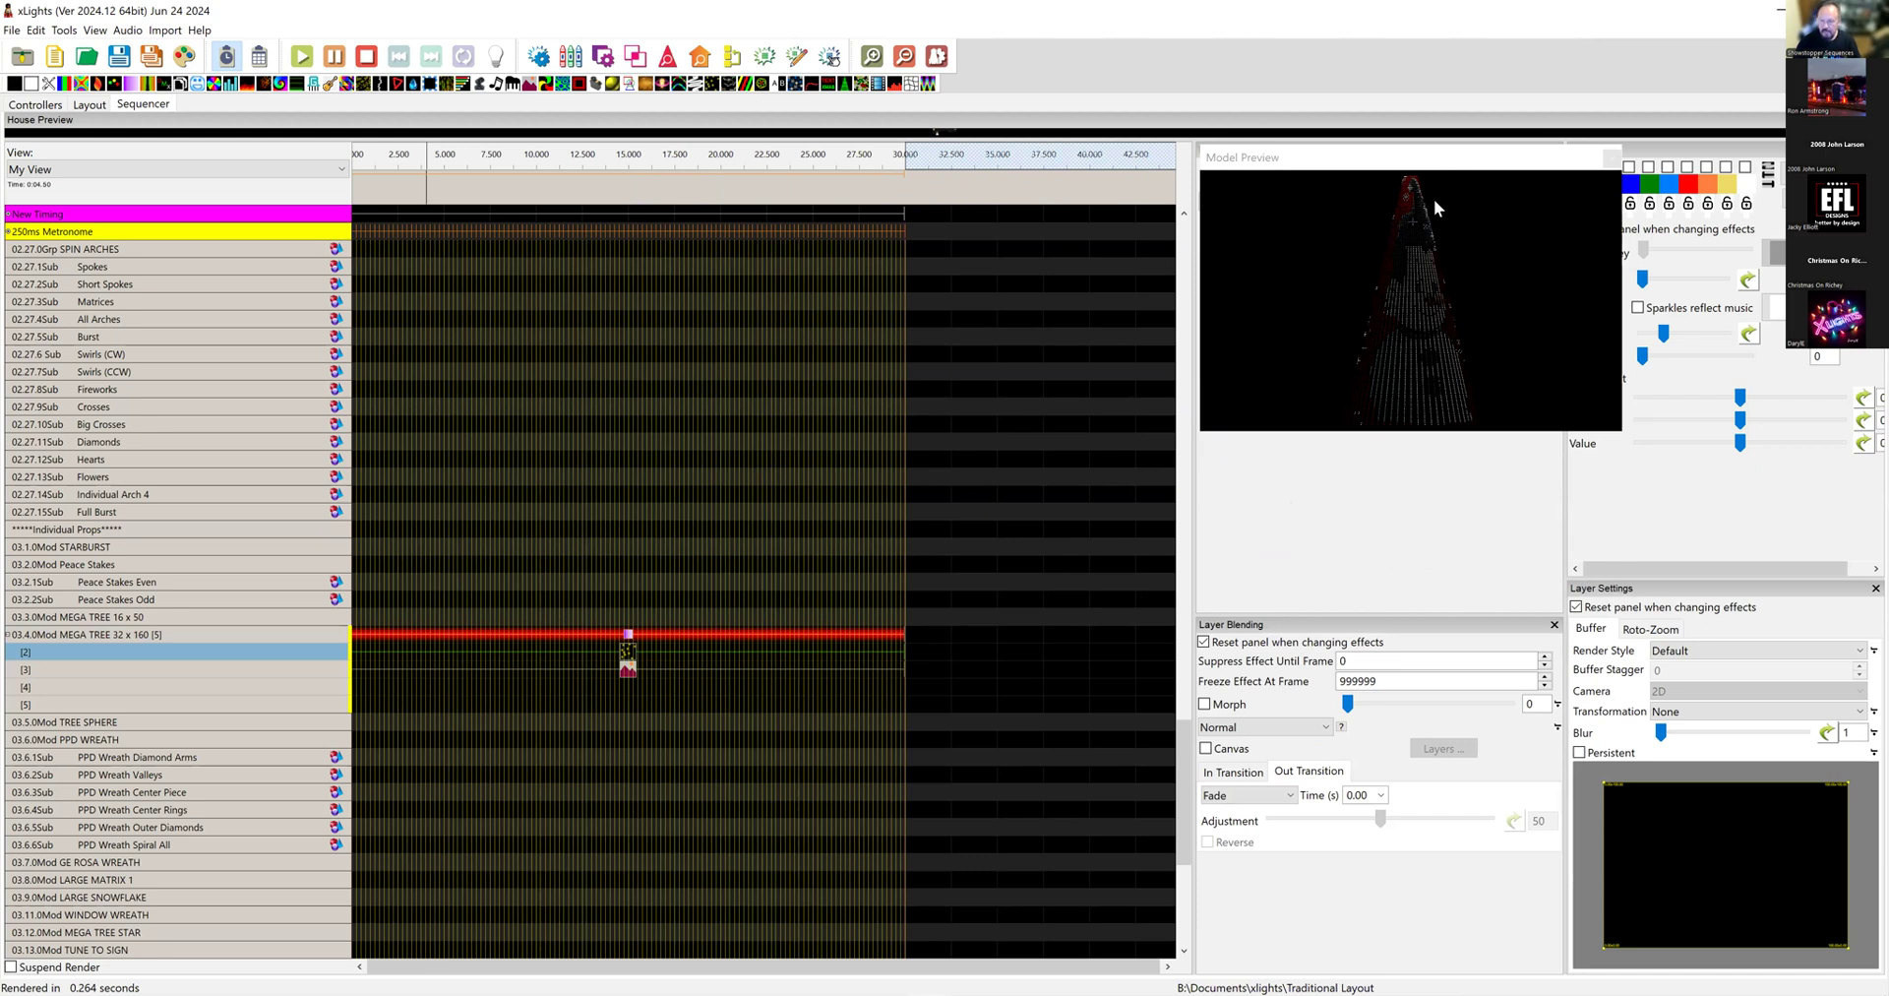
drag(1433, 199, 1433, 199)
click(1274, 724)
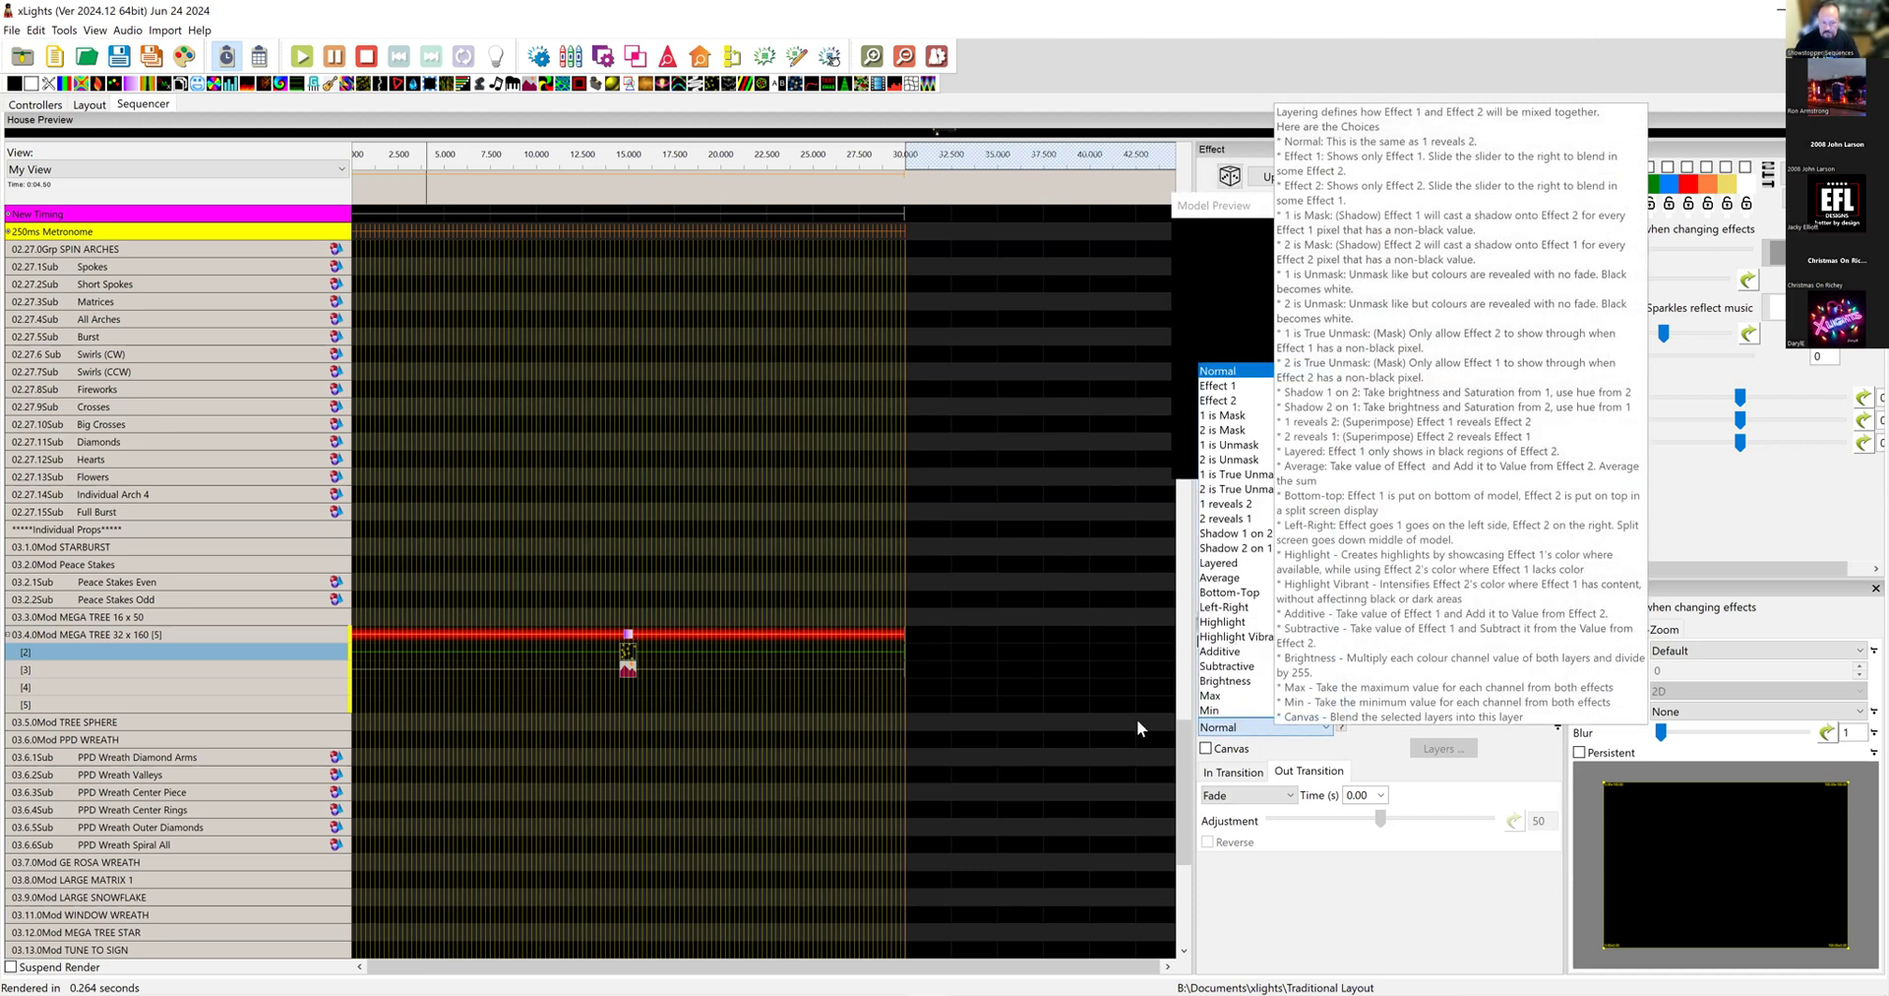
click(1230, 565)
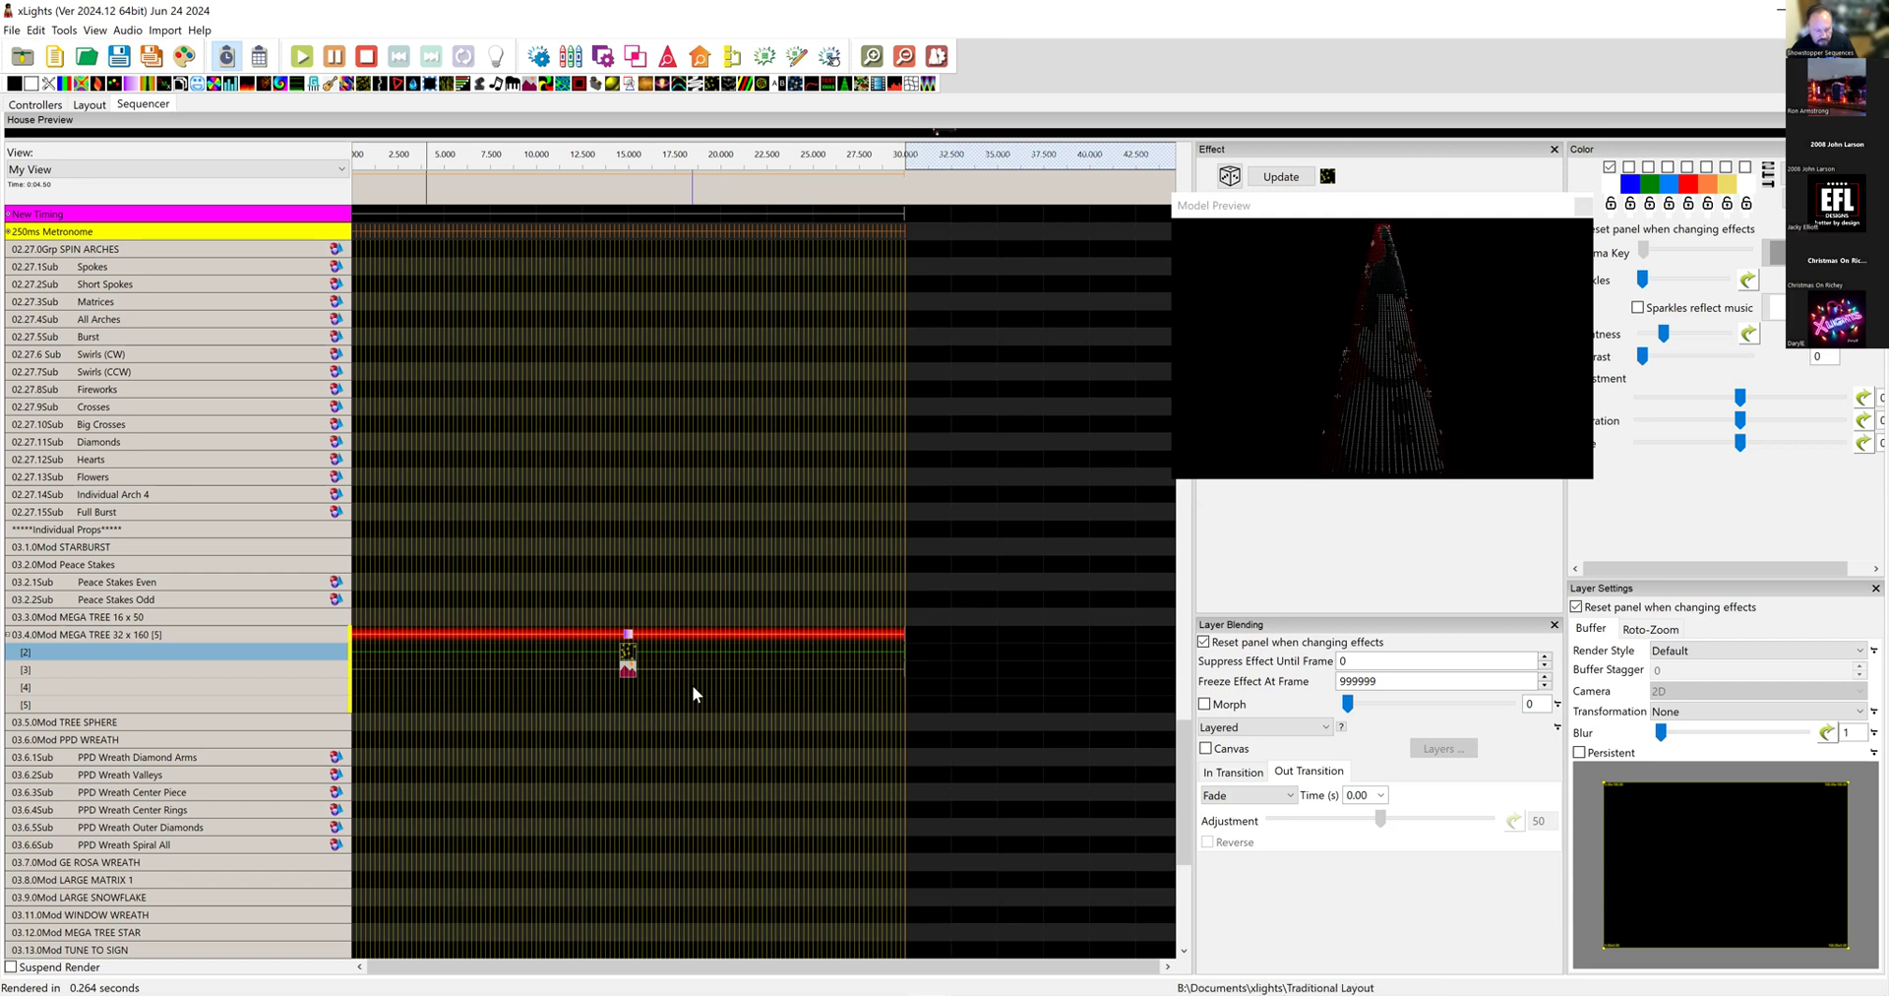
Step: Move the Pictures, Snow Flakes and Color Wash effects down one layer each to free the mega tree's layer 1
click(629, 675)
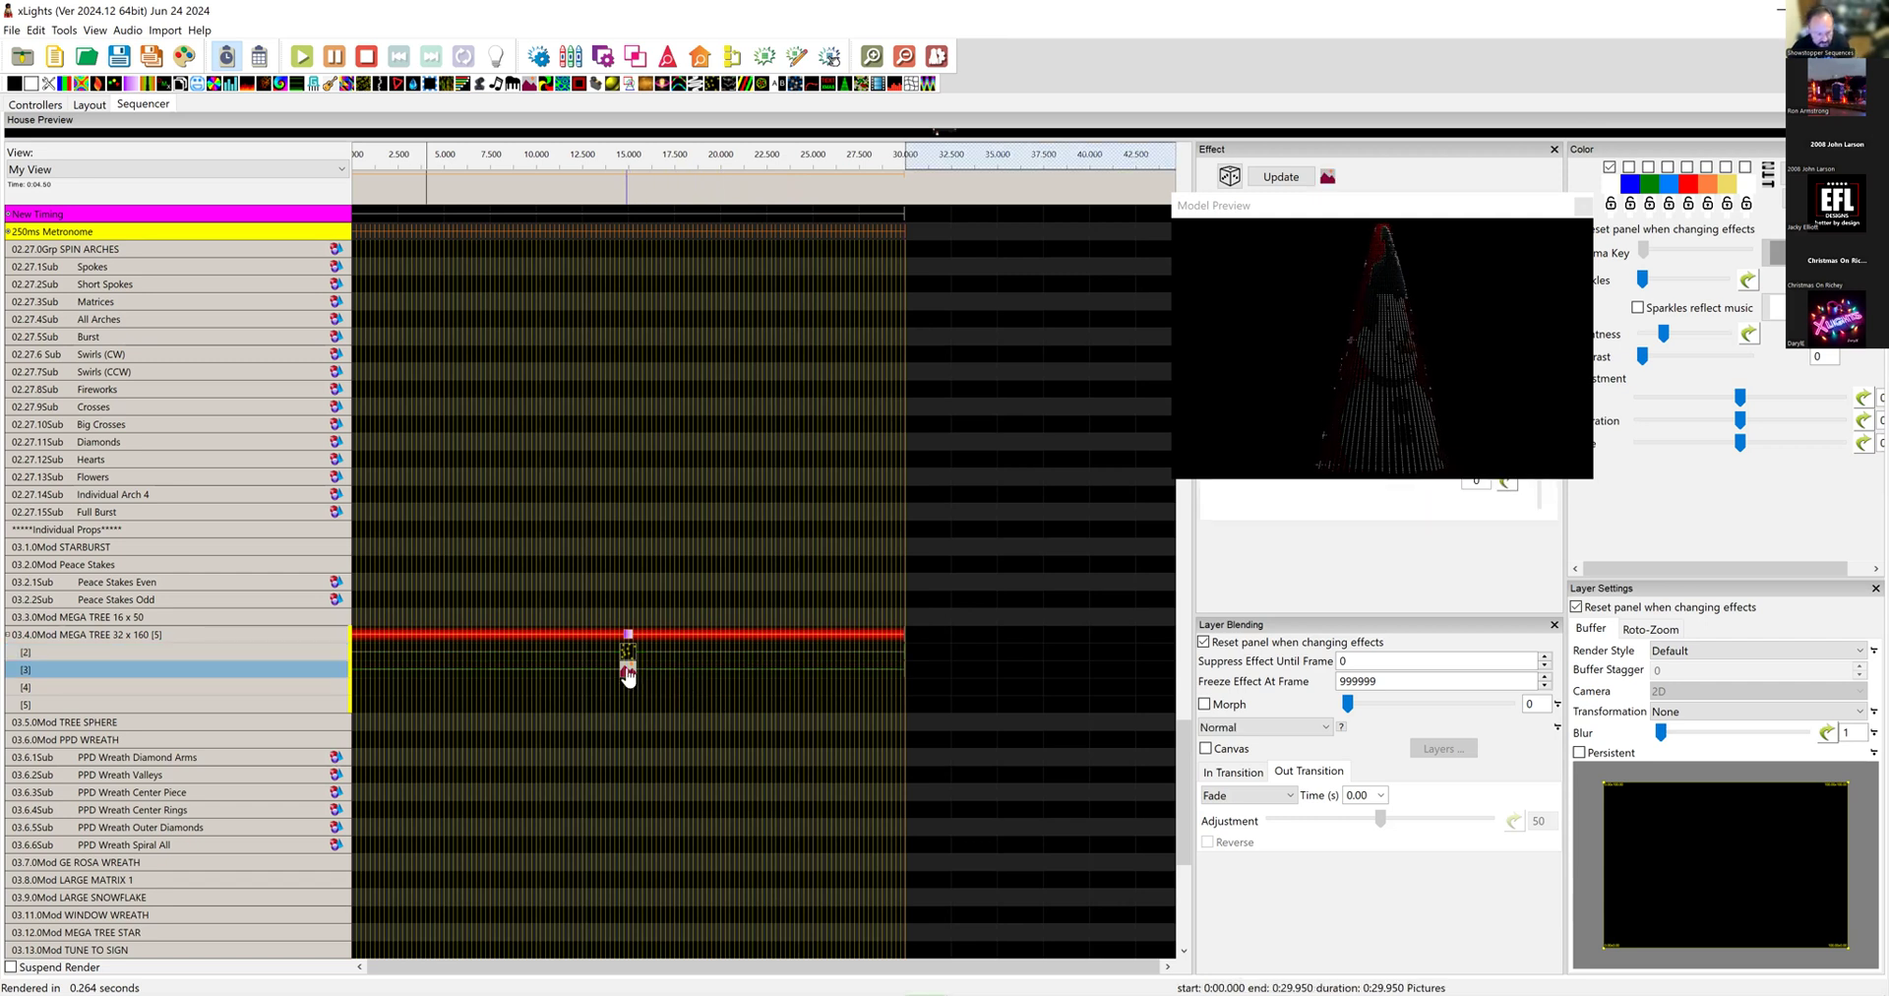
click(627, 655)
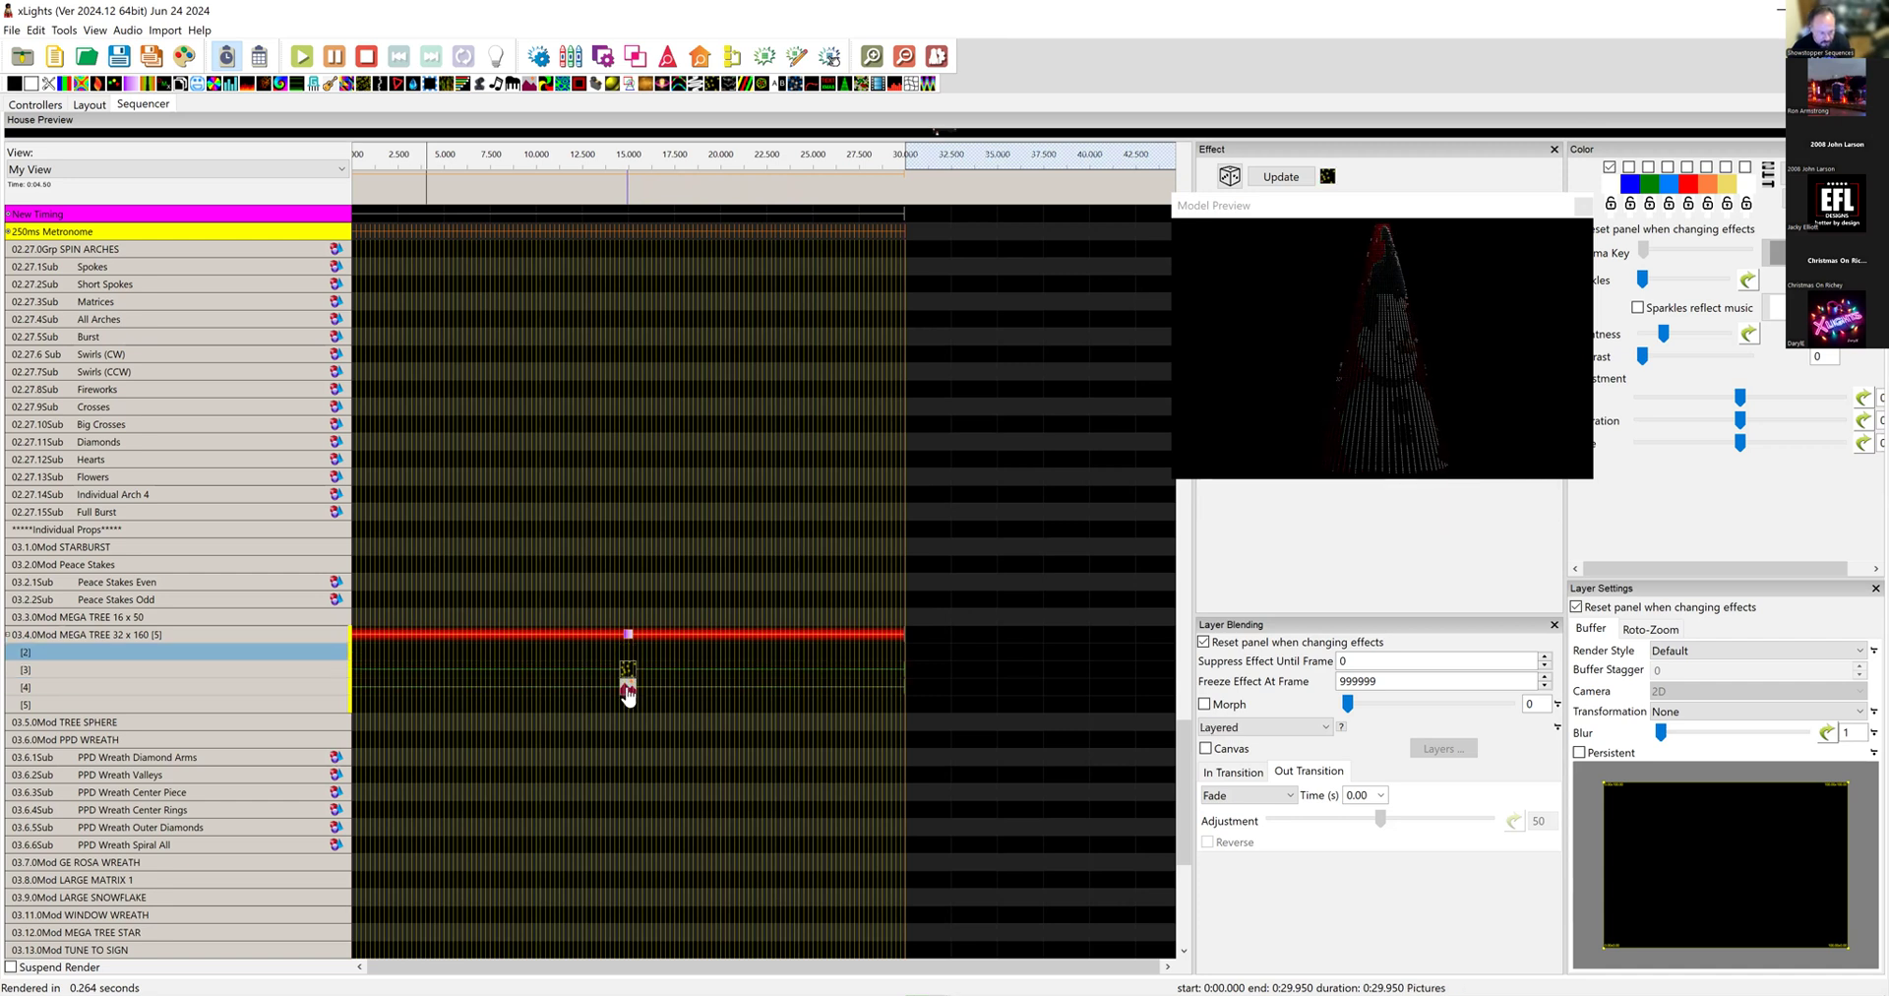
click(628, 635)
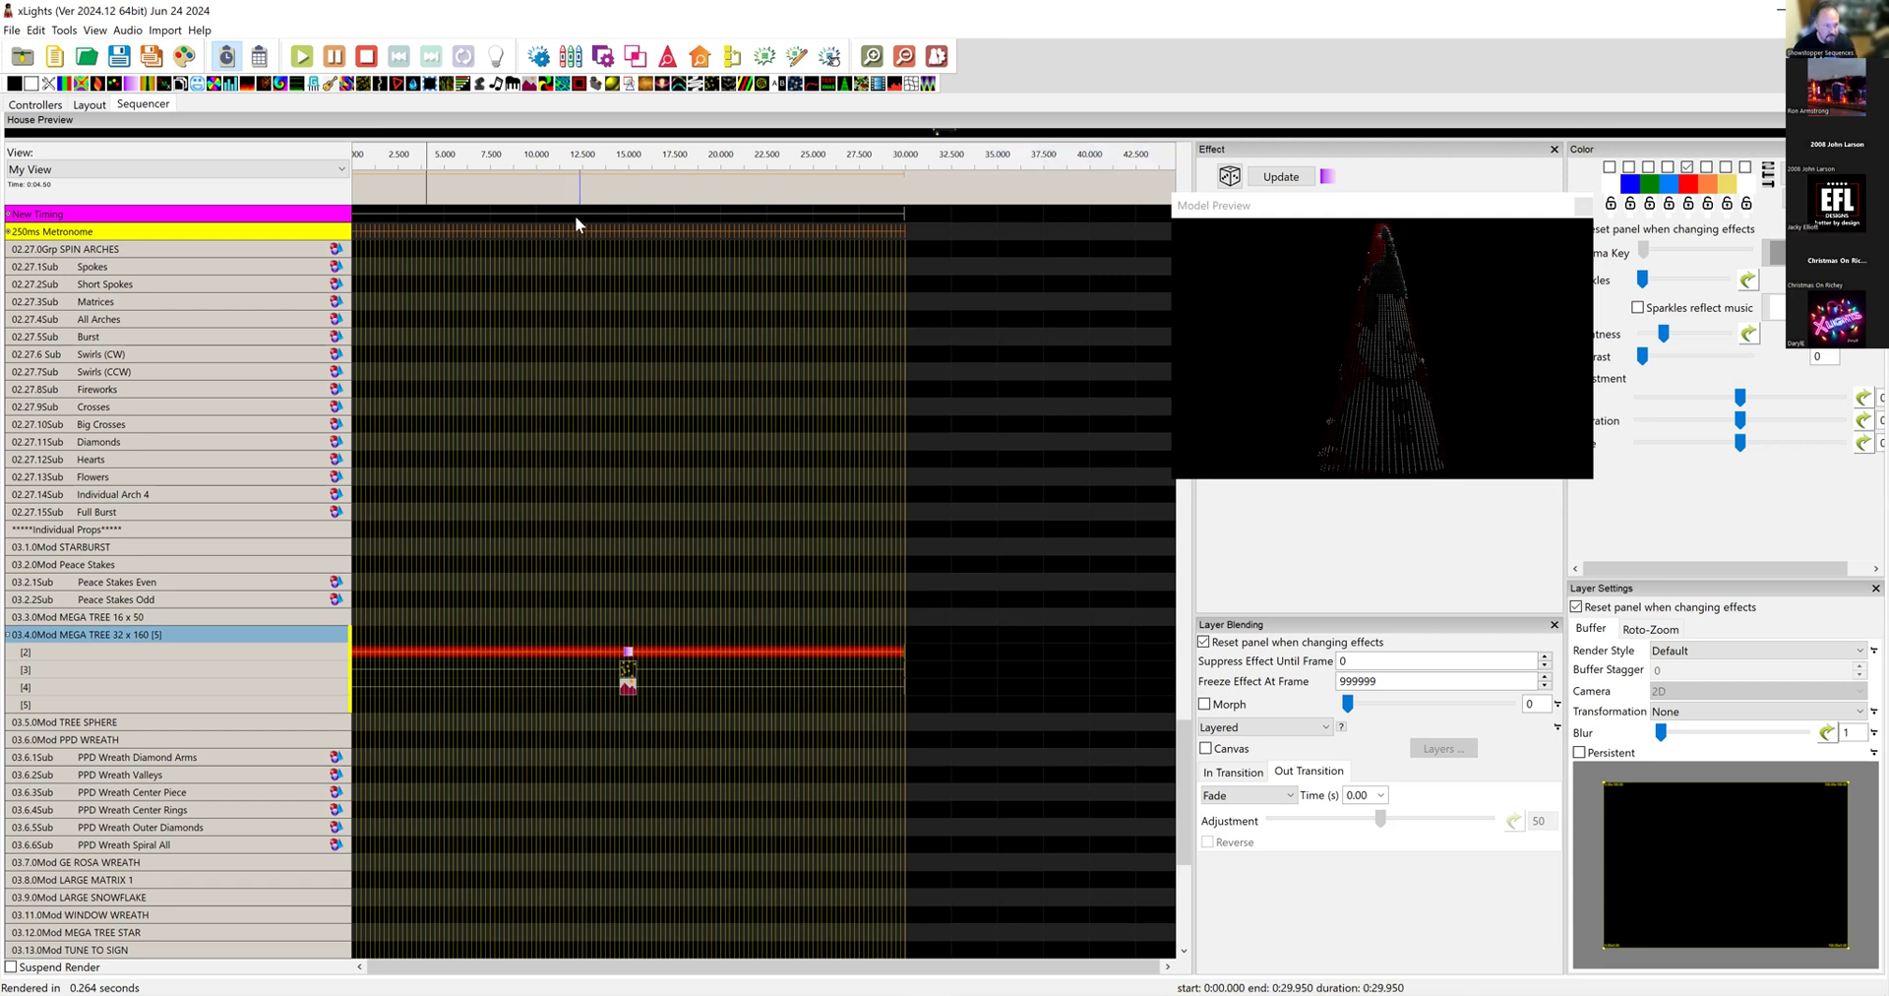
Step: Add a Pinwheel effect on the mega tree's layer 1 with 6 arms, Size 400, Twist 120, Thick 100, Speed 16 and 3D set to 3D
drag(548, 86, 476, 641)
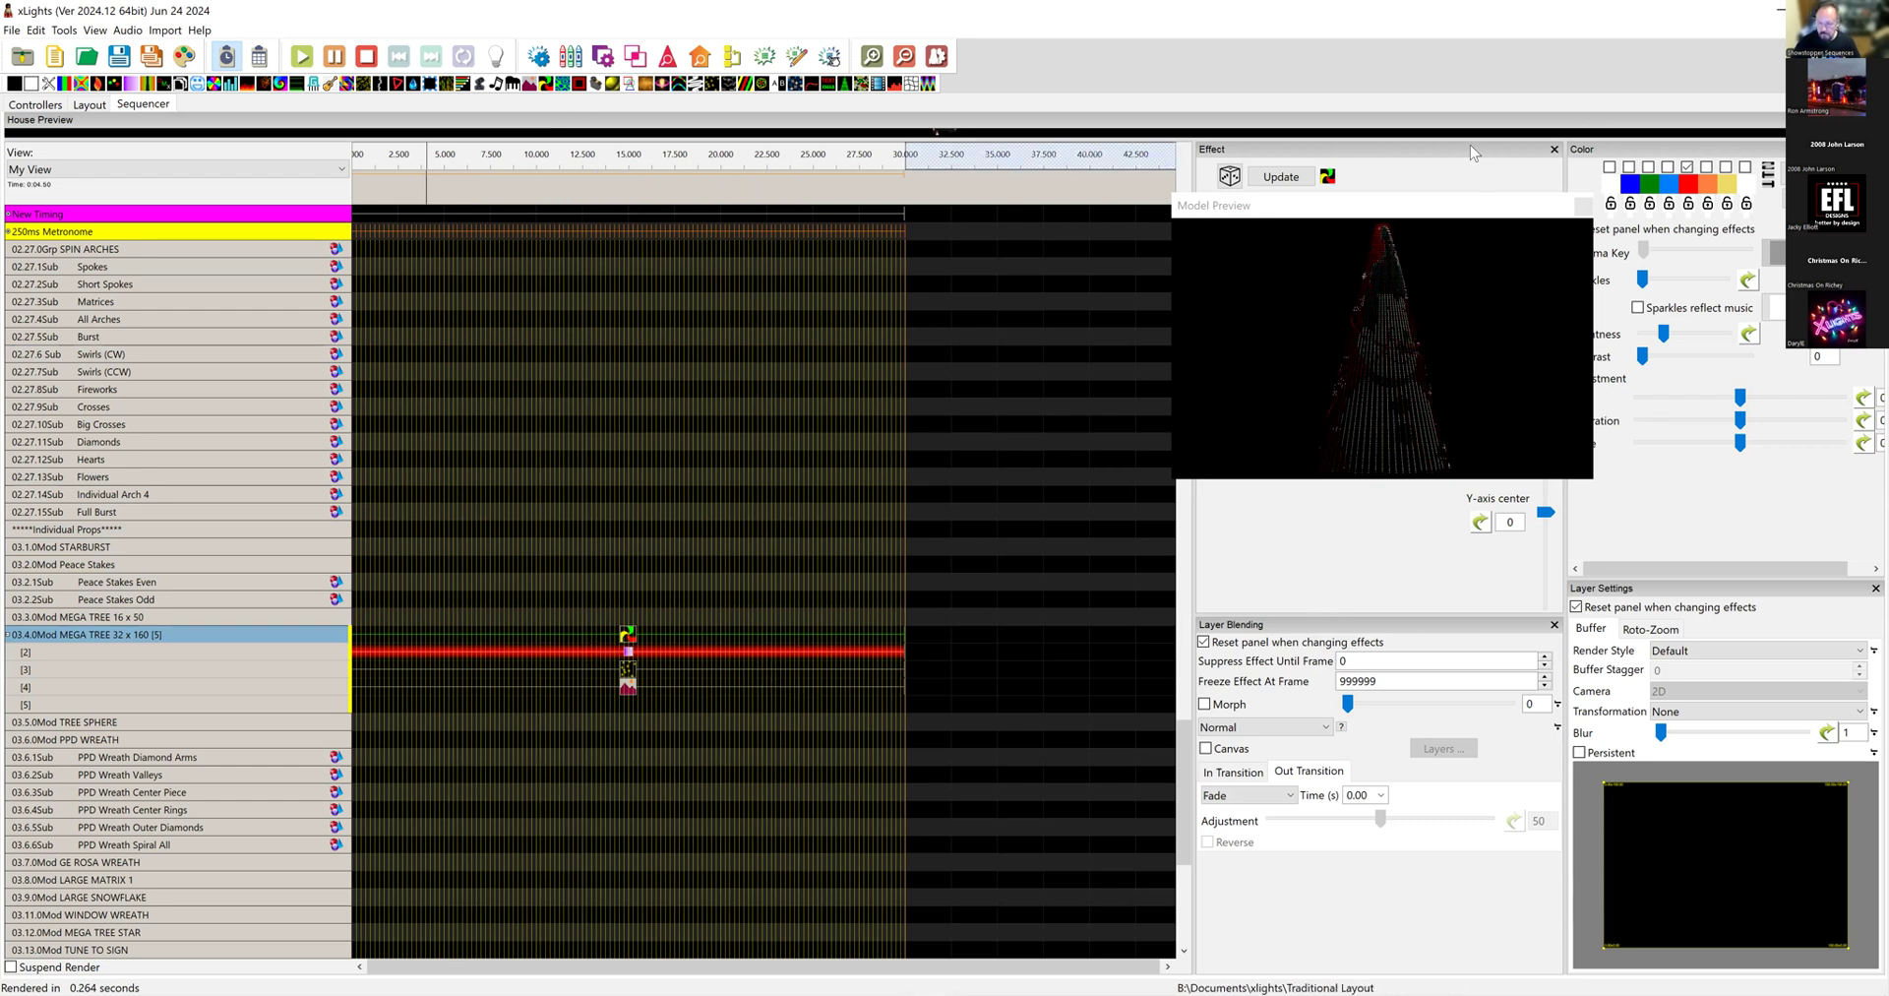
drag(1470, 145, 1472, 153)
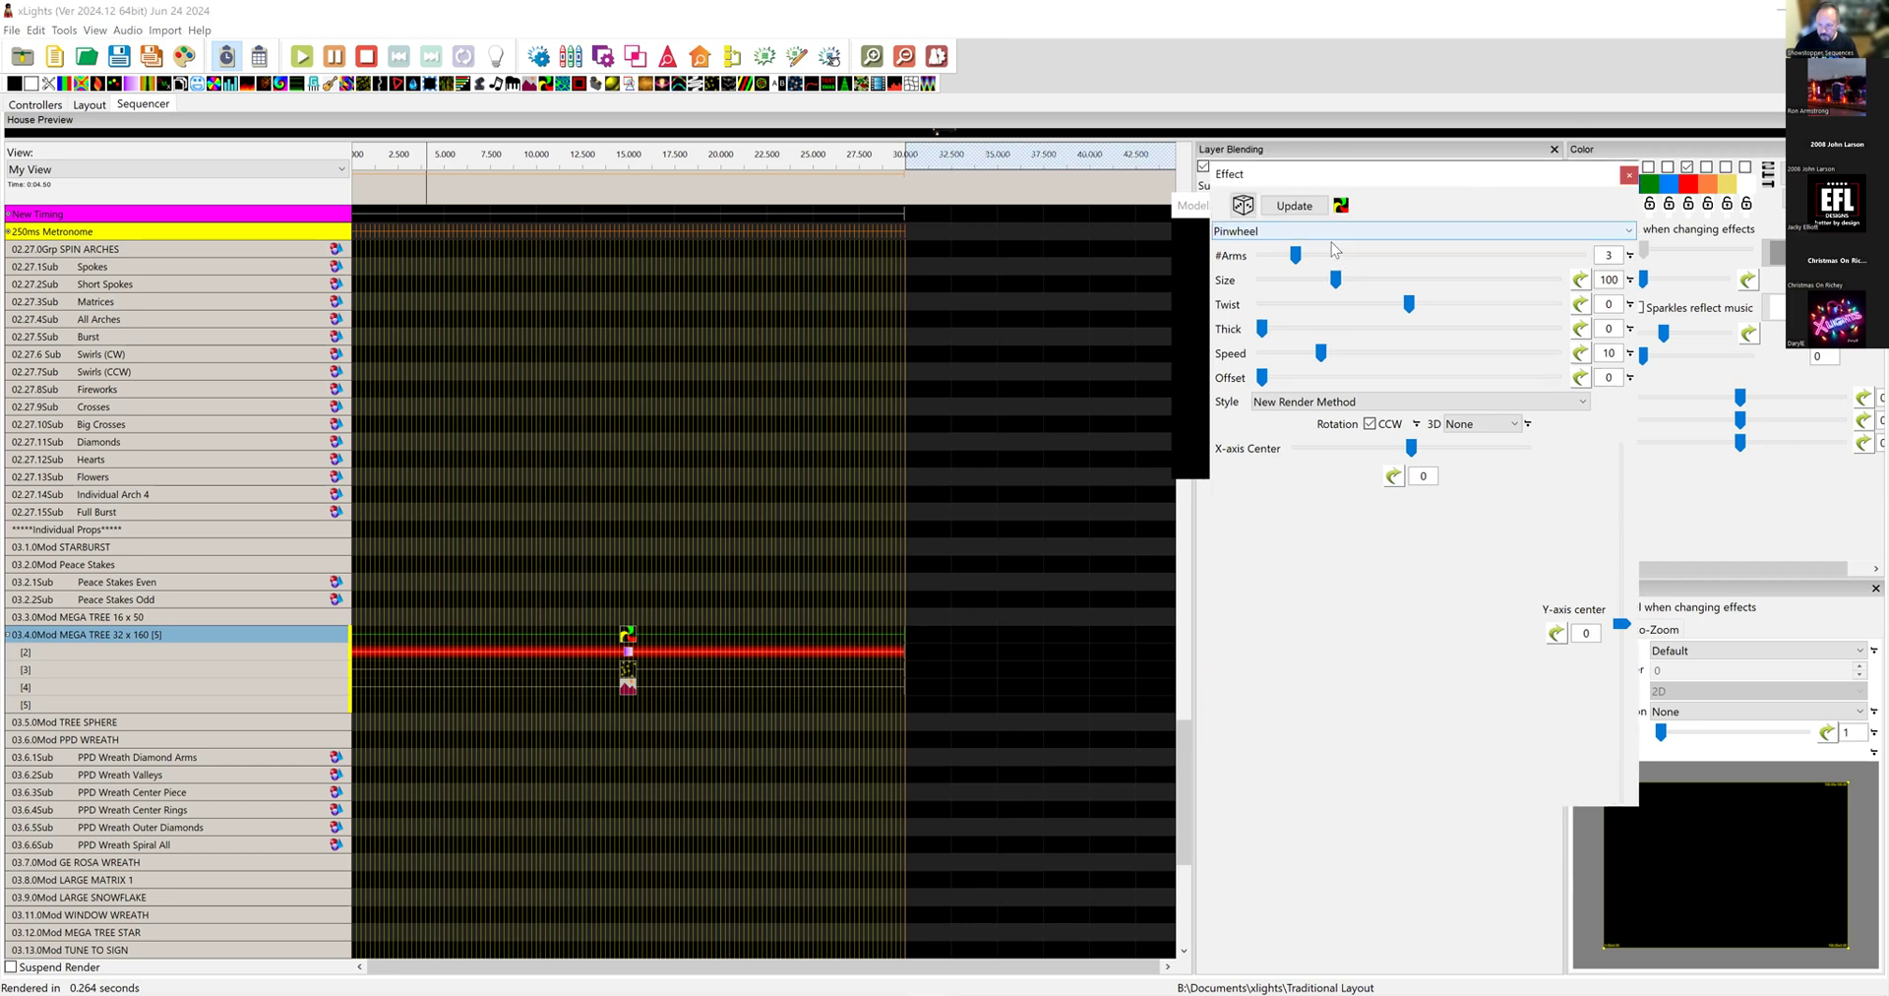
drag(1316, 255, 1560, 285)
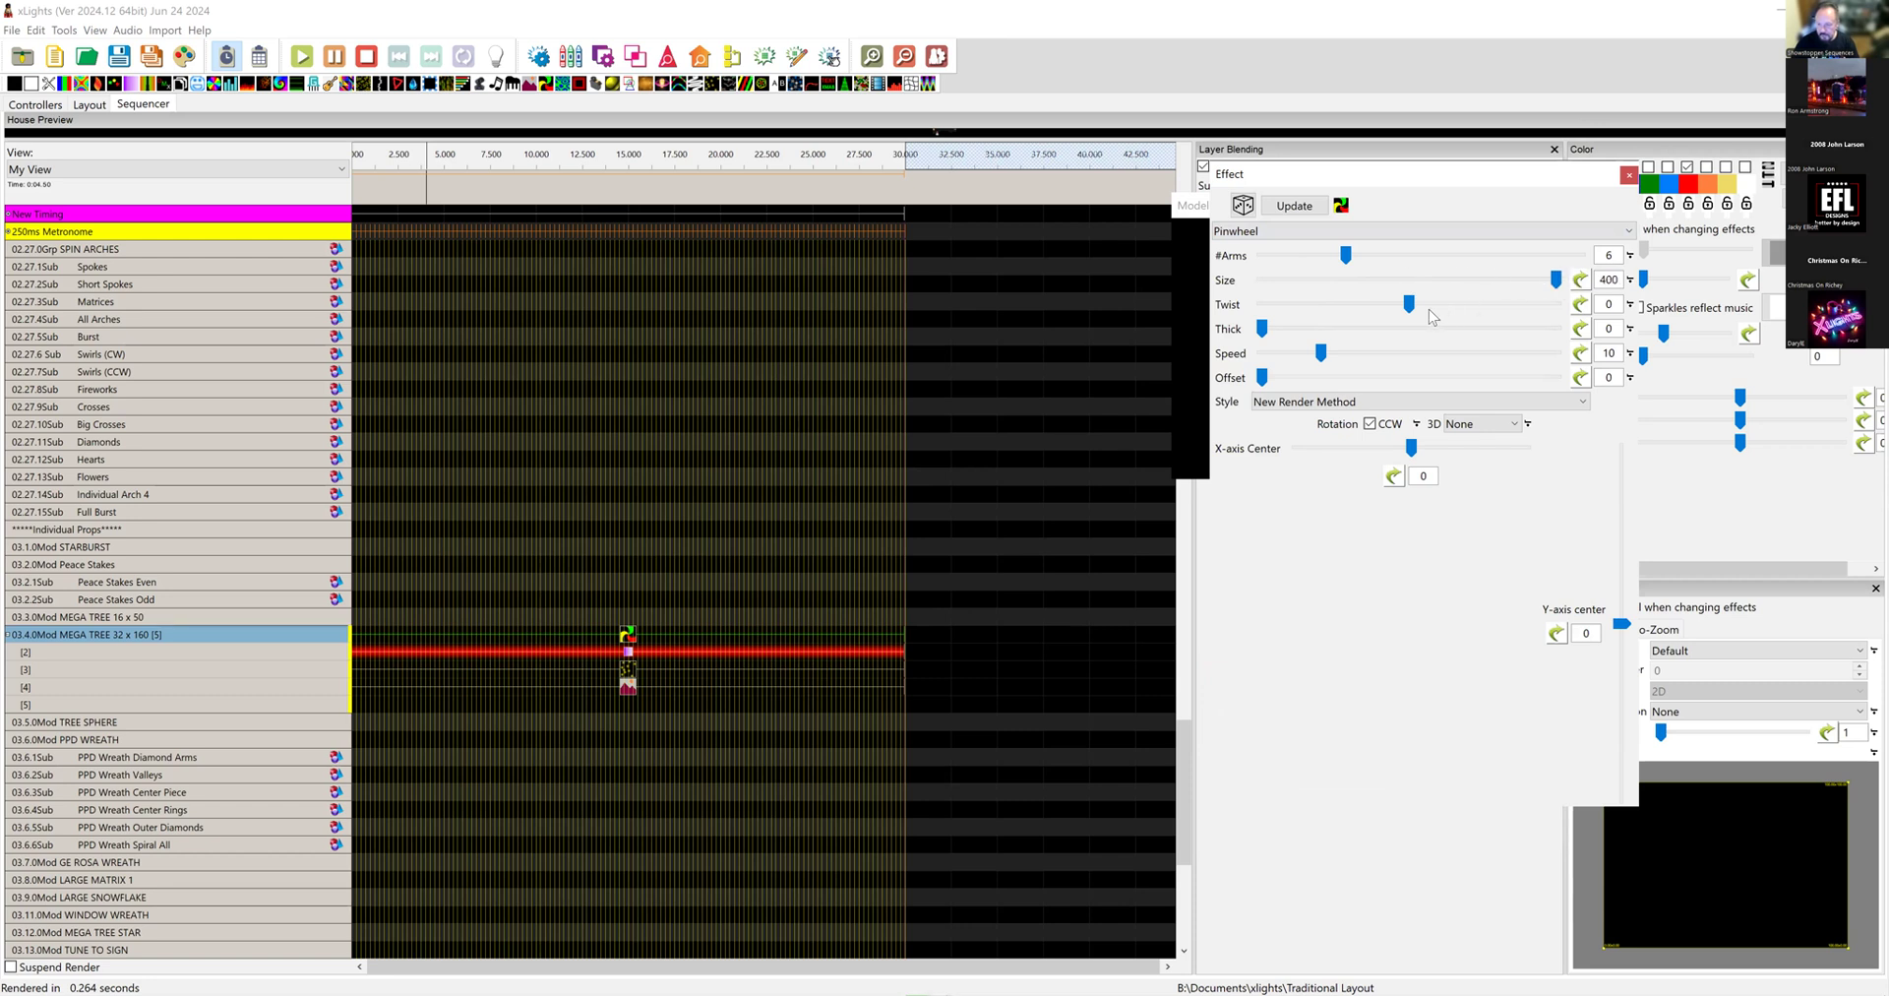
double_click(1609, 305)
text(120)
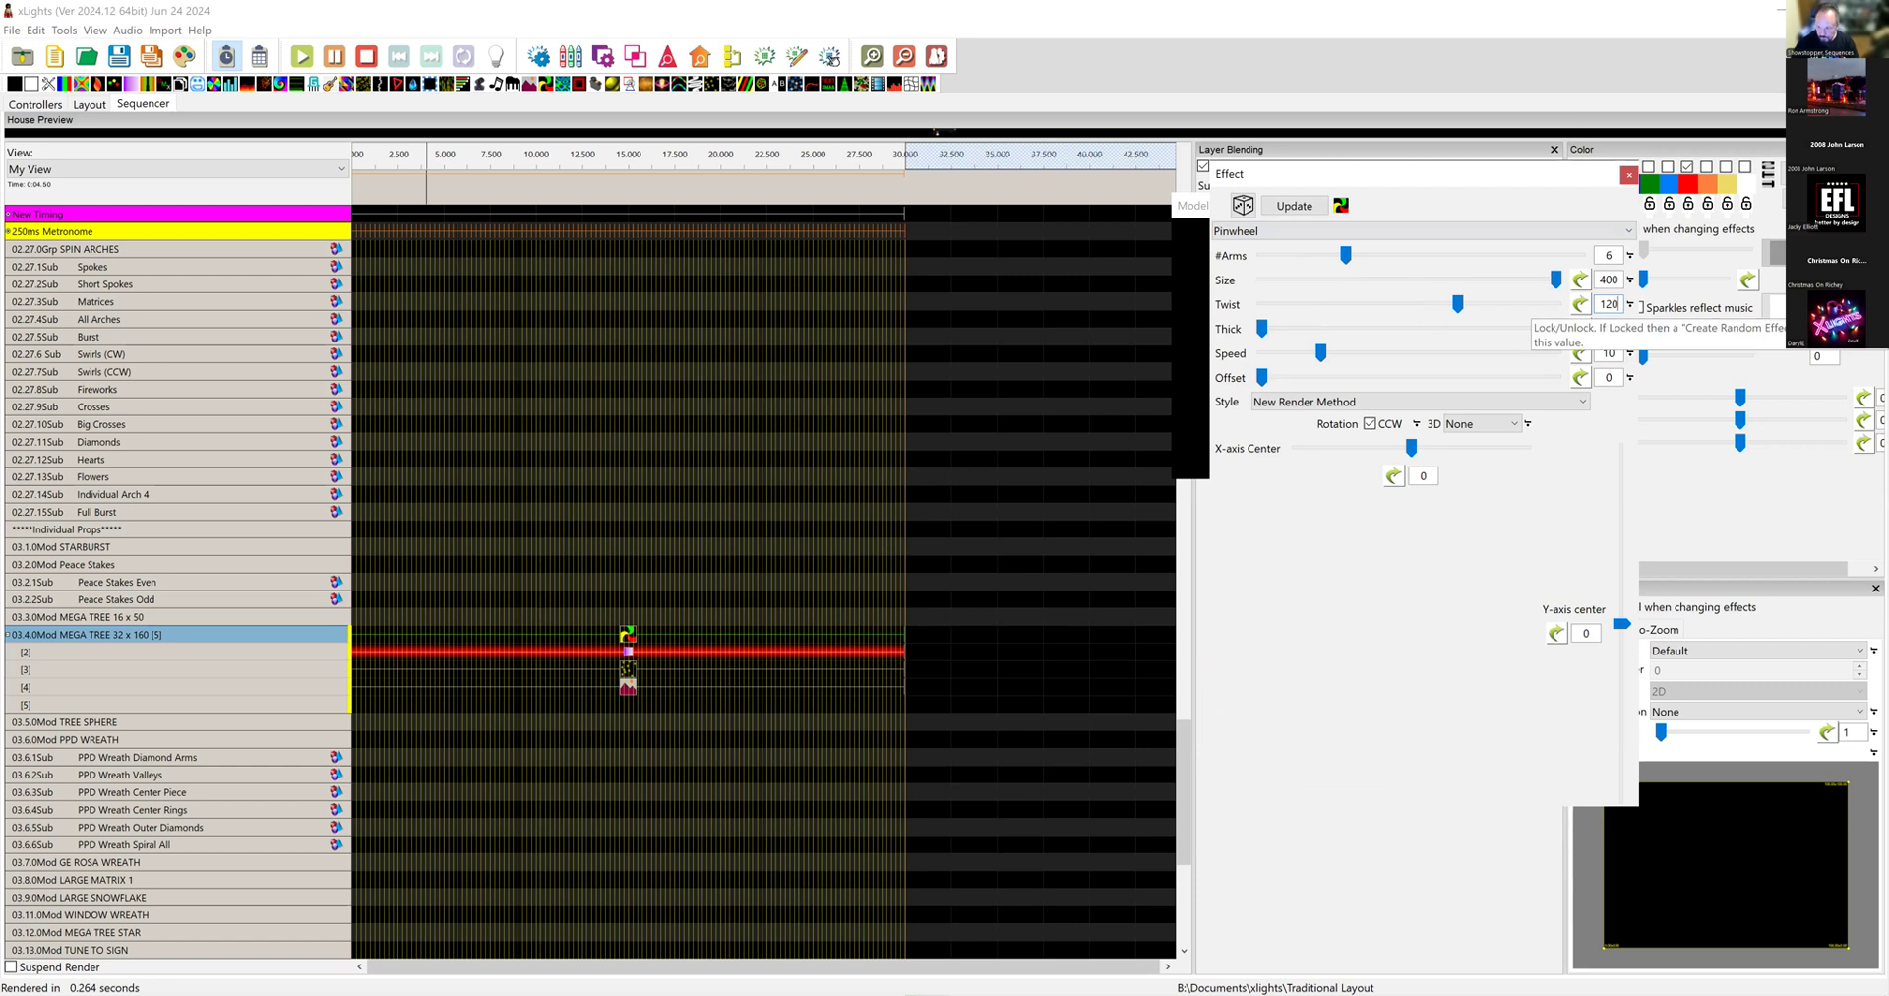
drag(1262, 328, 1559, 329)
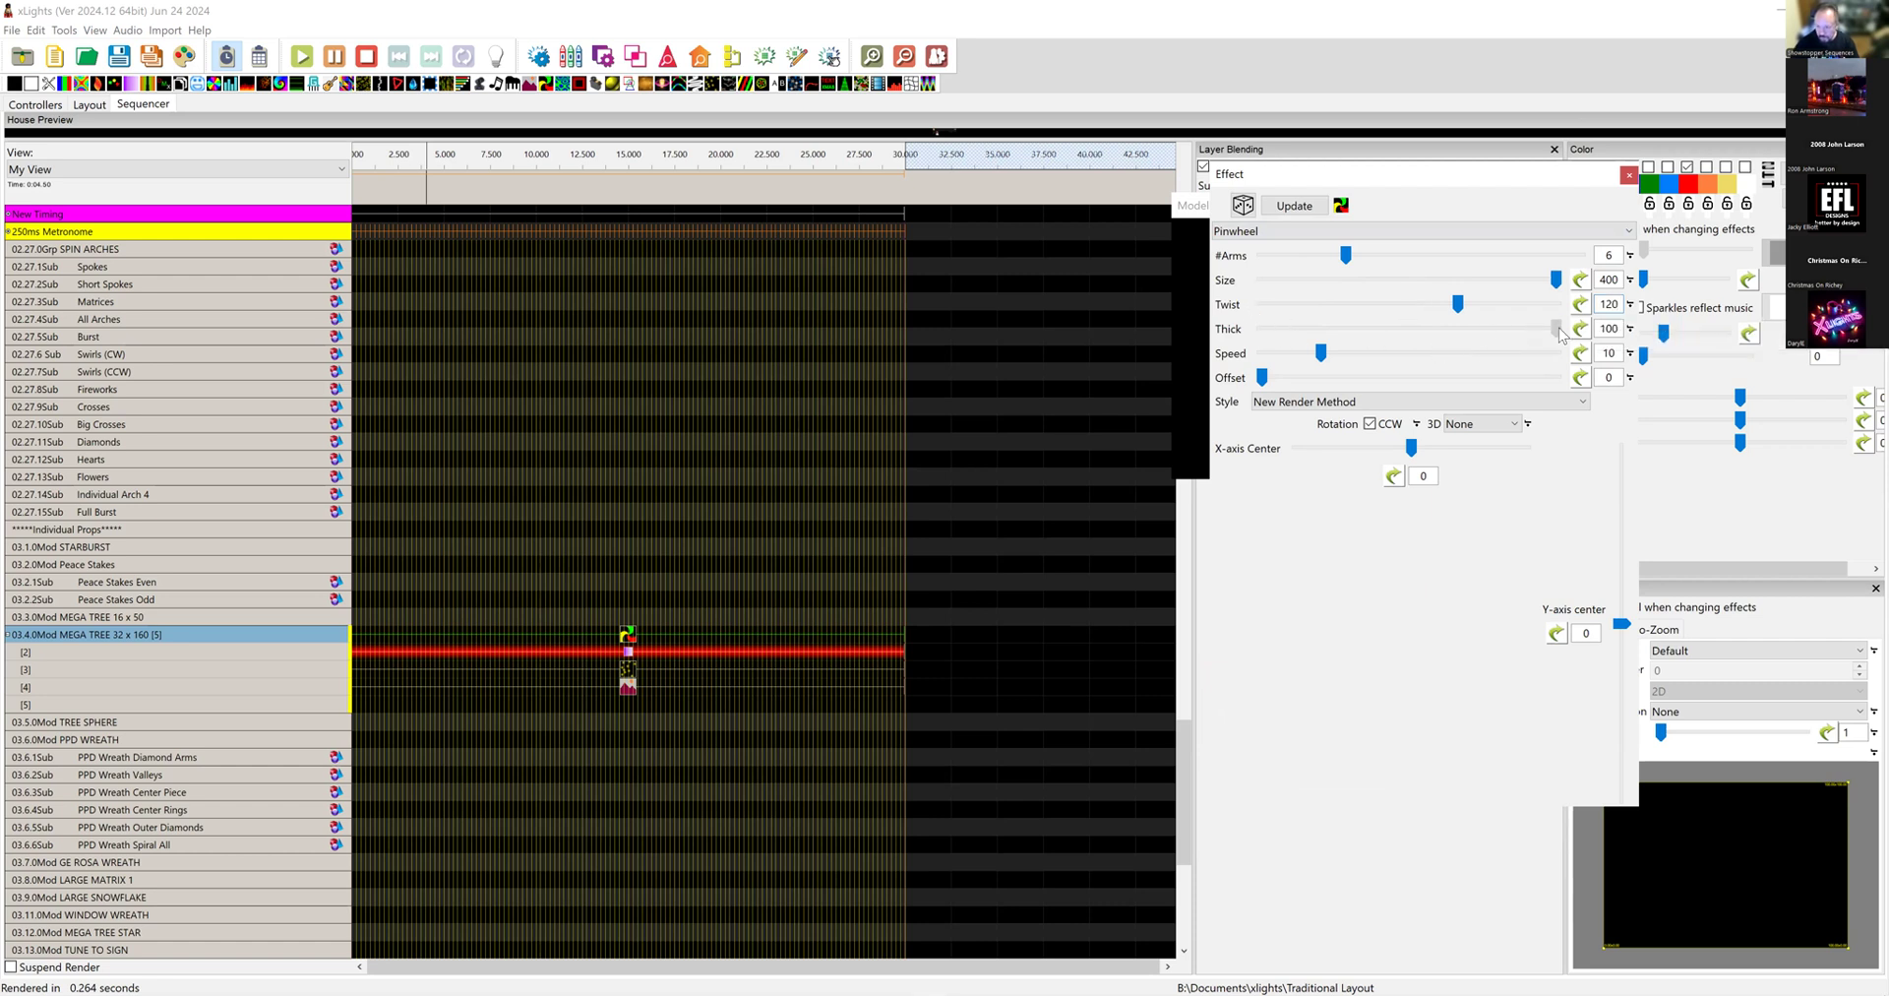
drag(1320, 353, 1360, 359)
click(1481, 426)
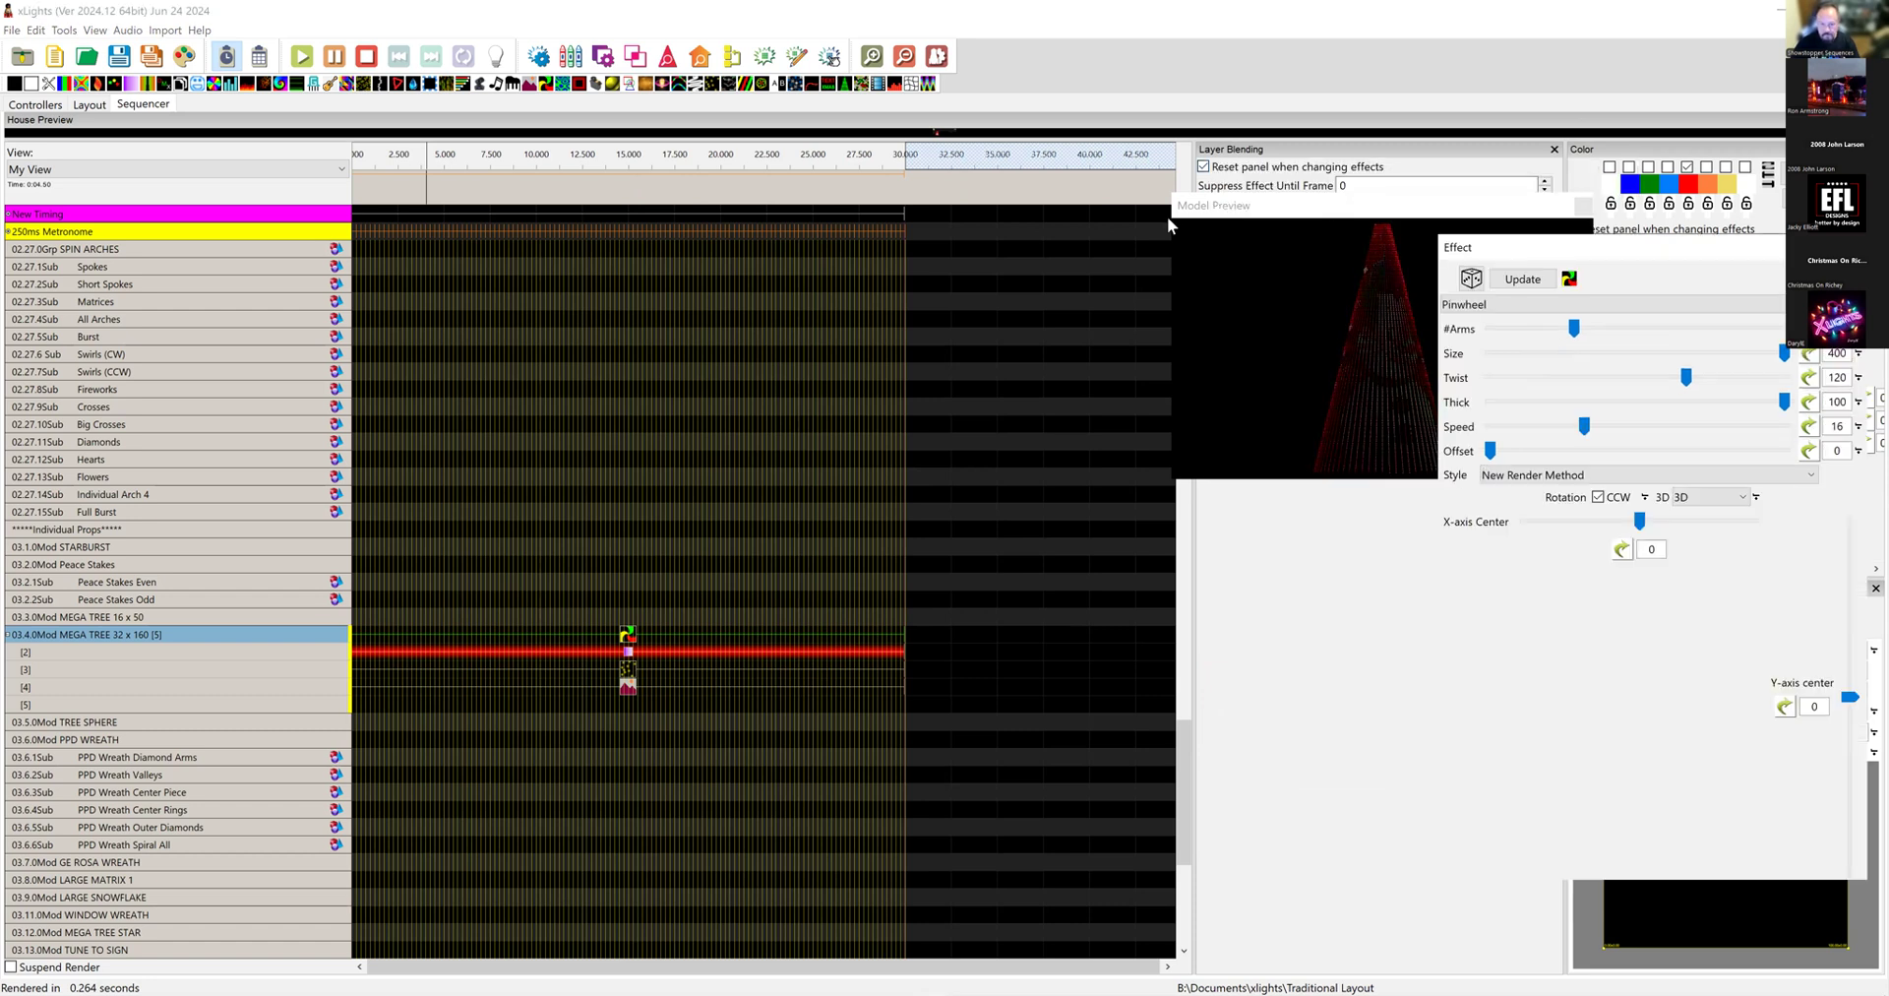
Step: Place the floating Model Preview over the timeline, dock the Effect panel and set the Pinwheel effect's layer blending to Average
click(1168, 217)
click(628, 639)
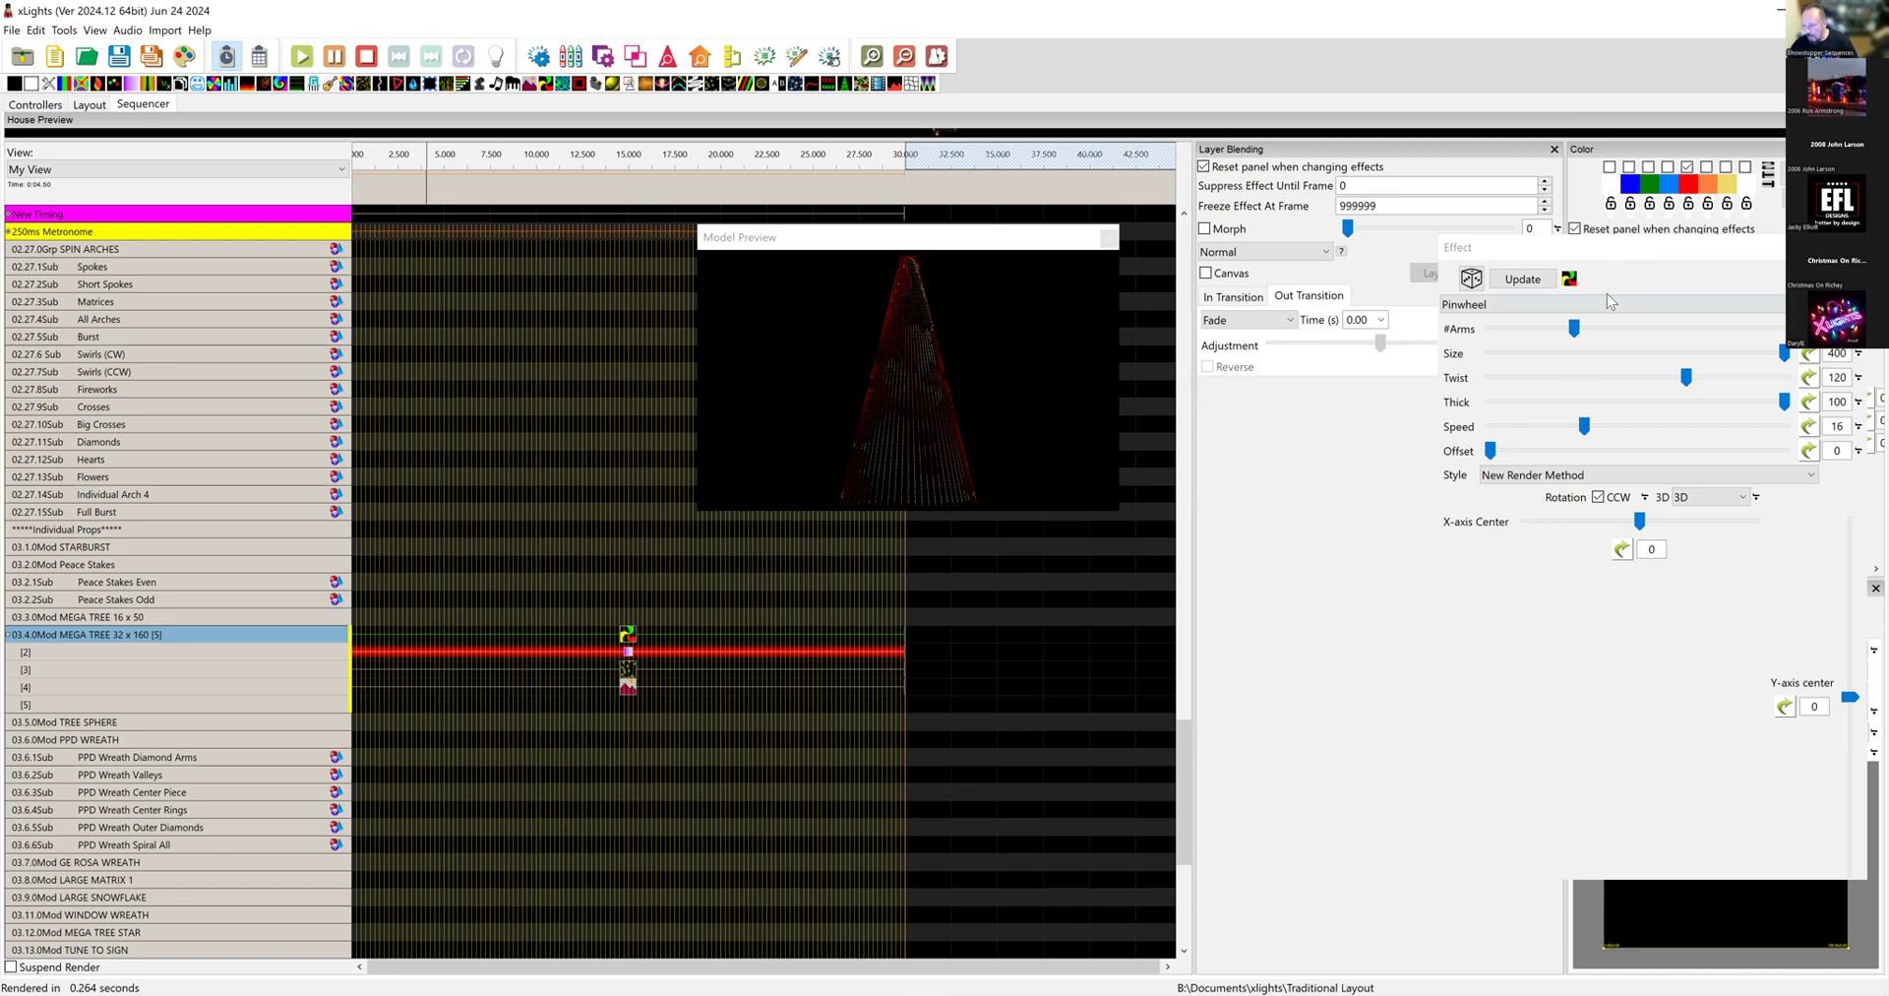
drag(1608, 293, 1283, 630)
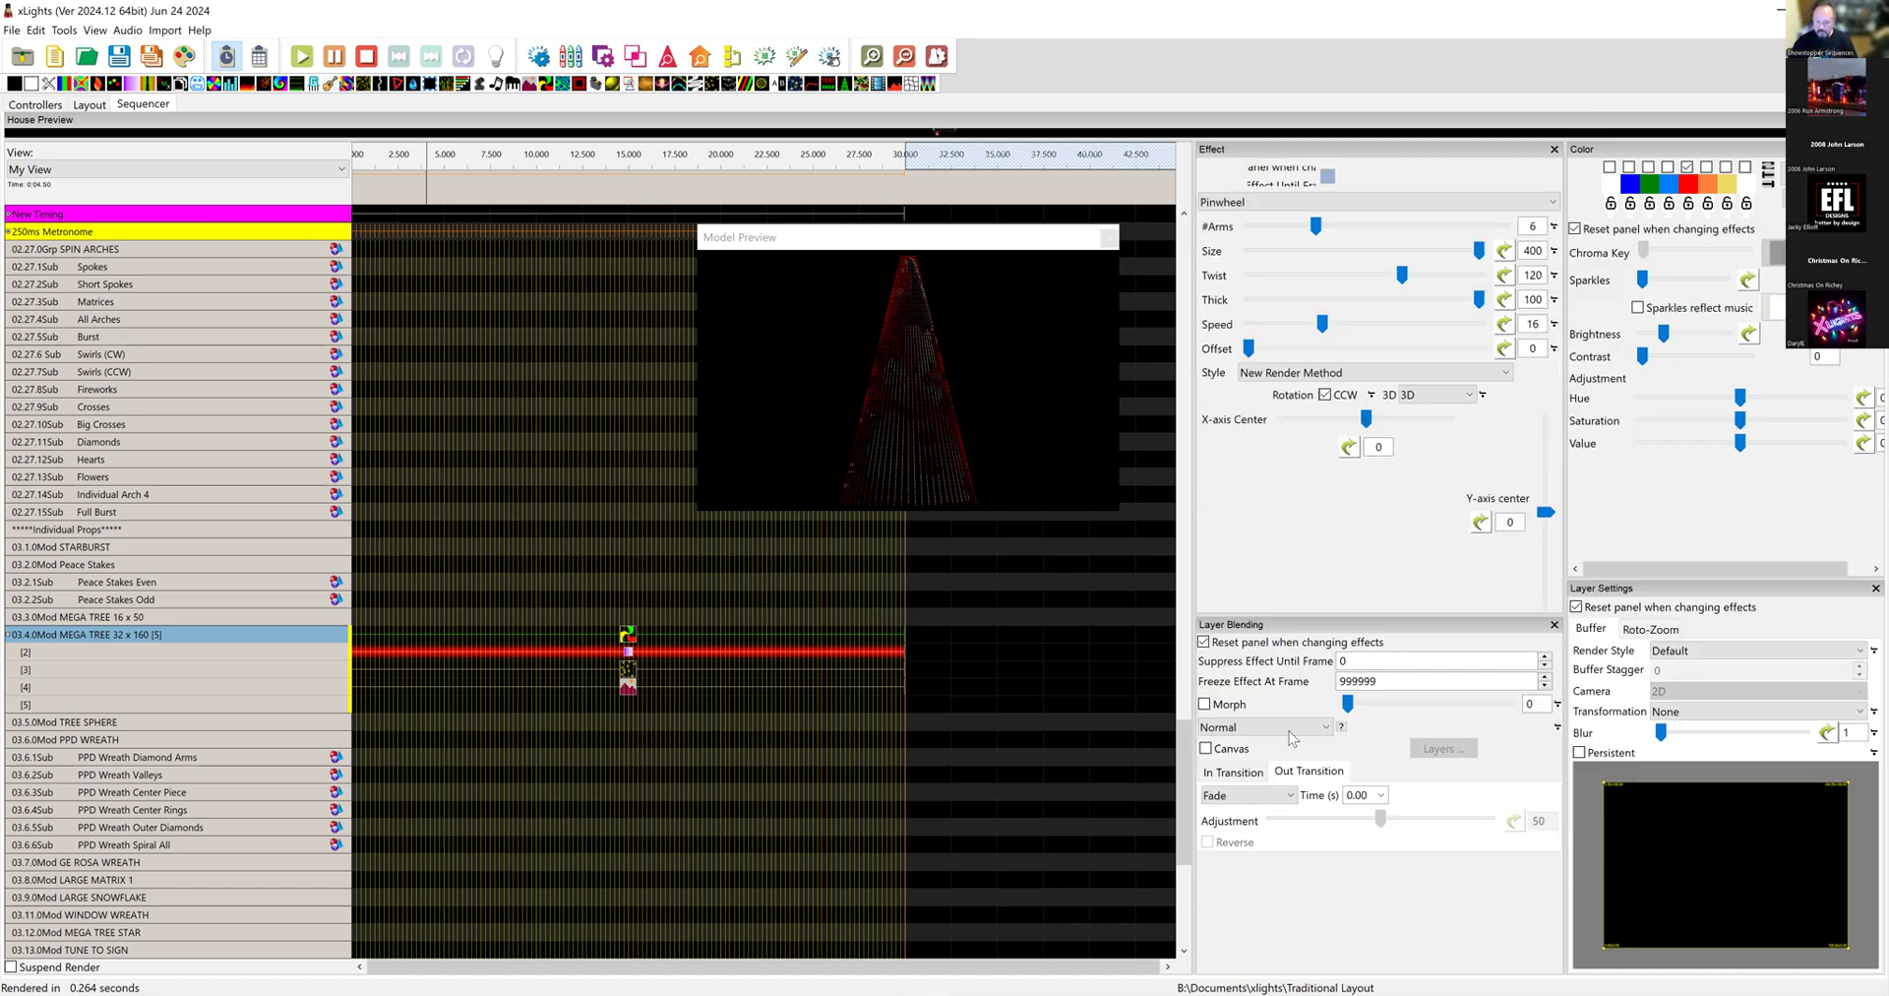
click(1323, 728)
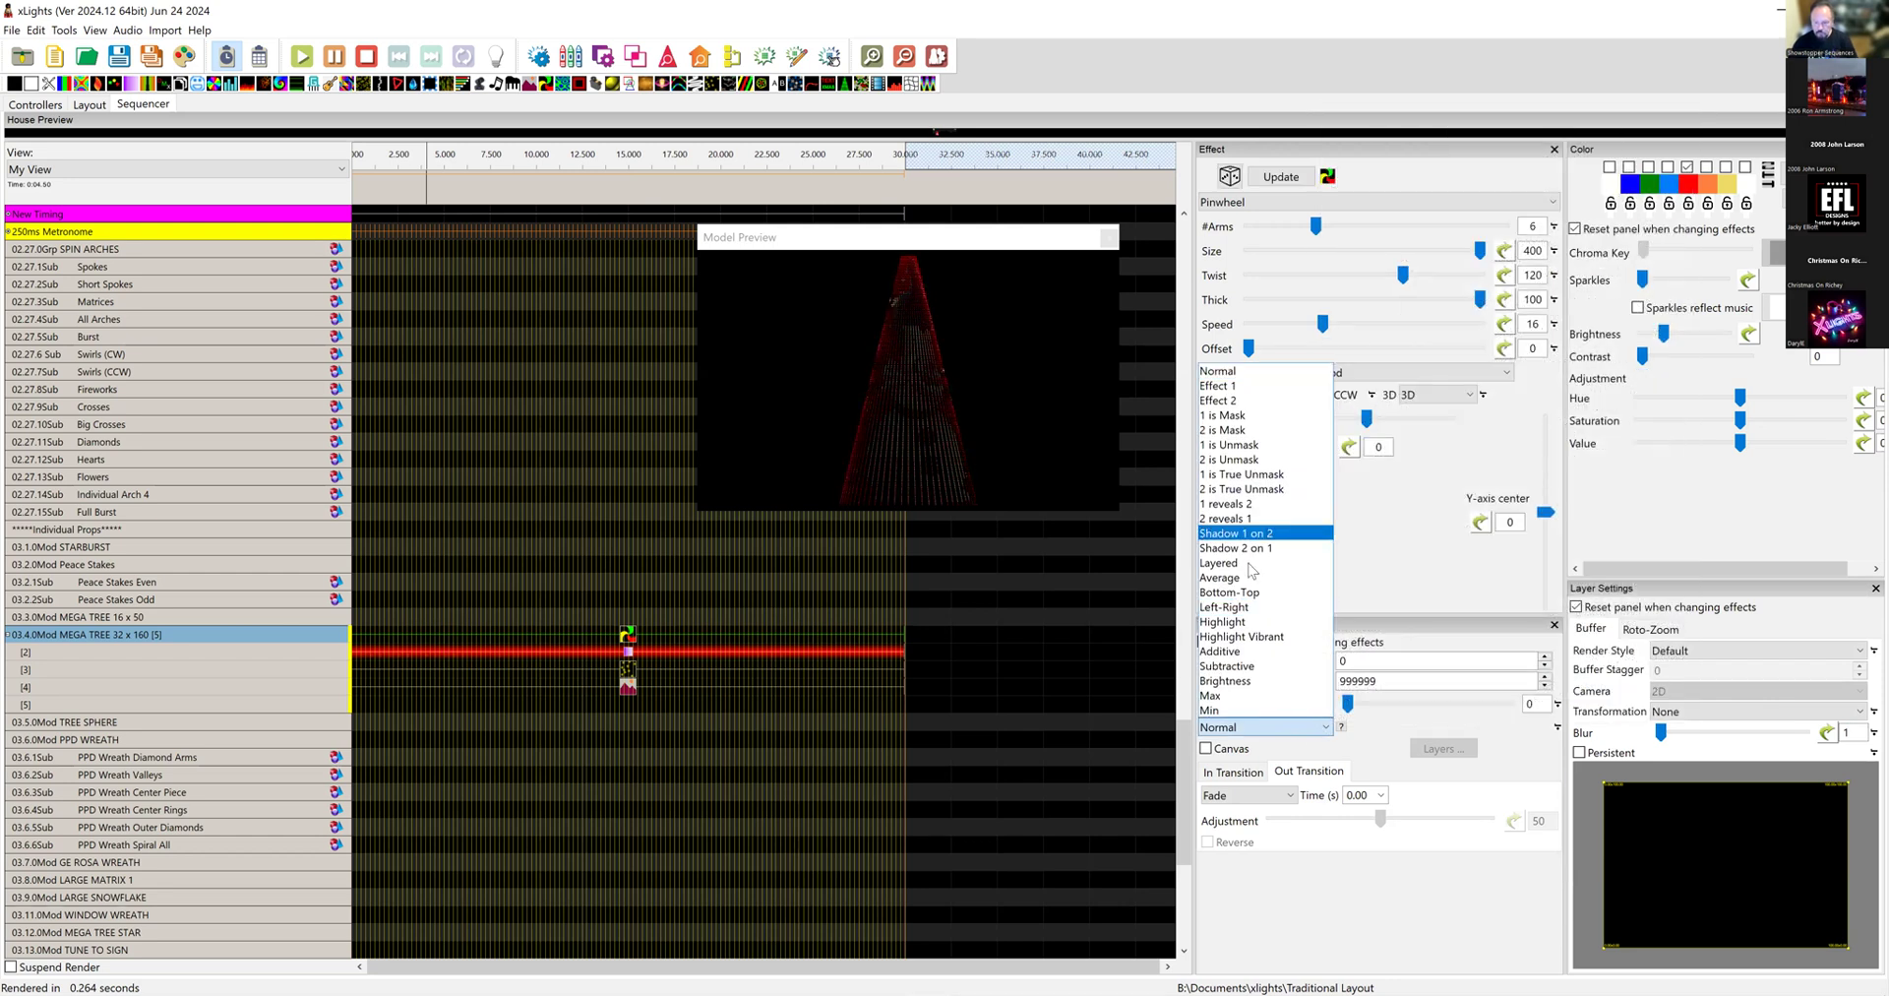
click(1246, 578)
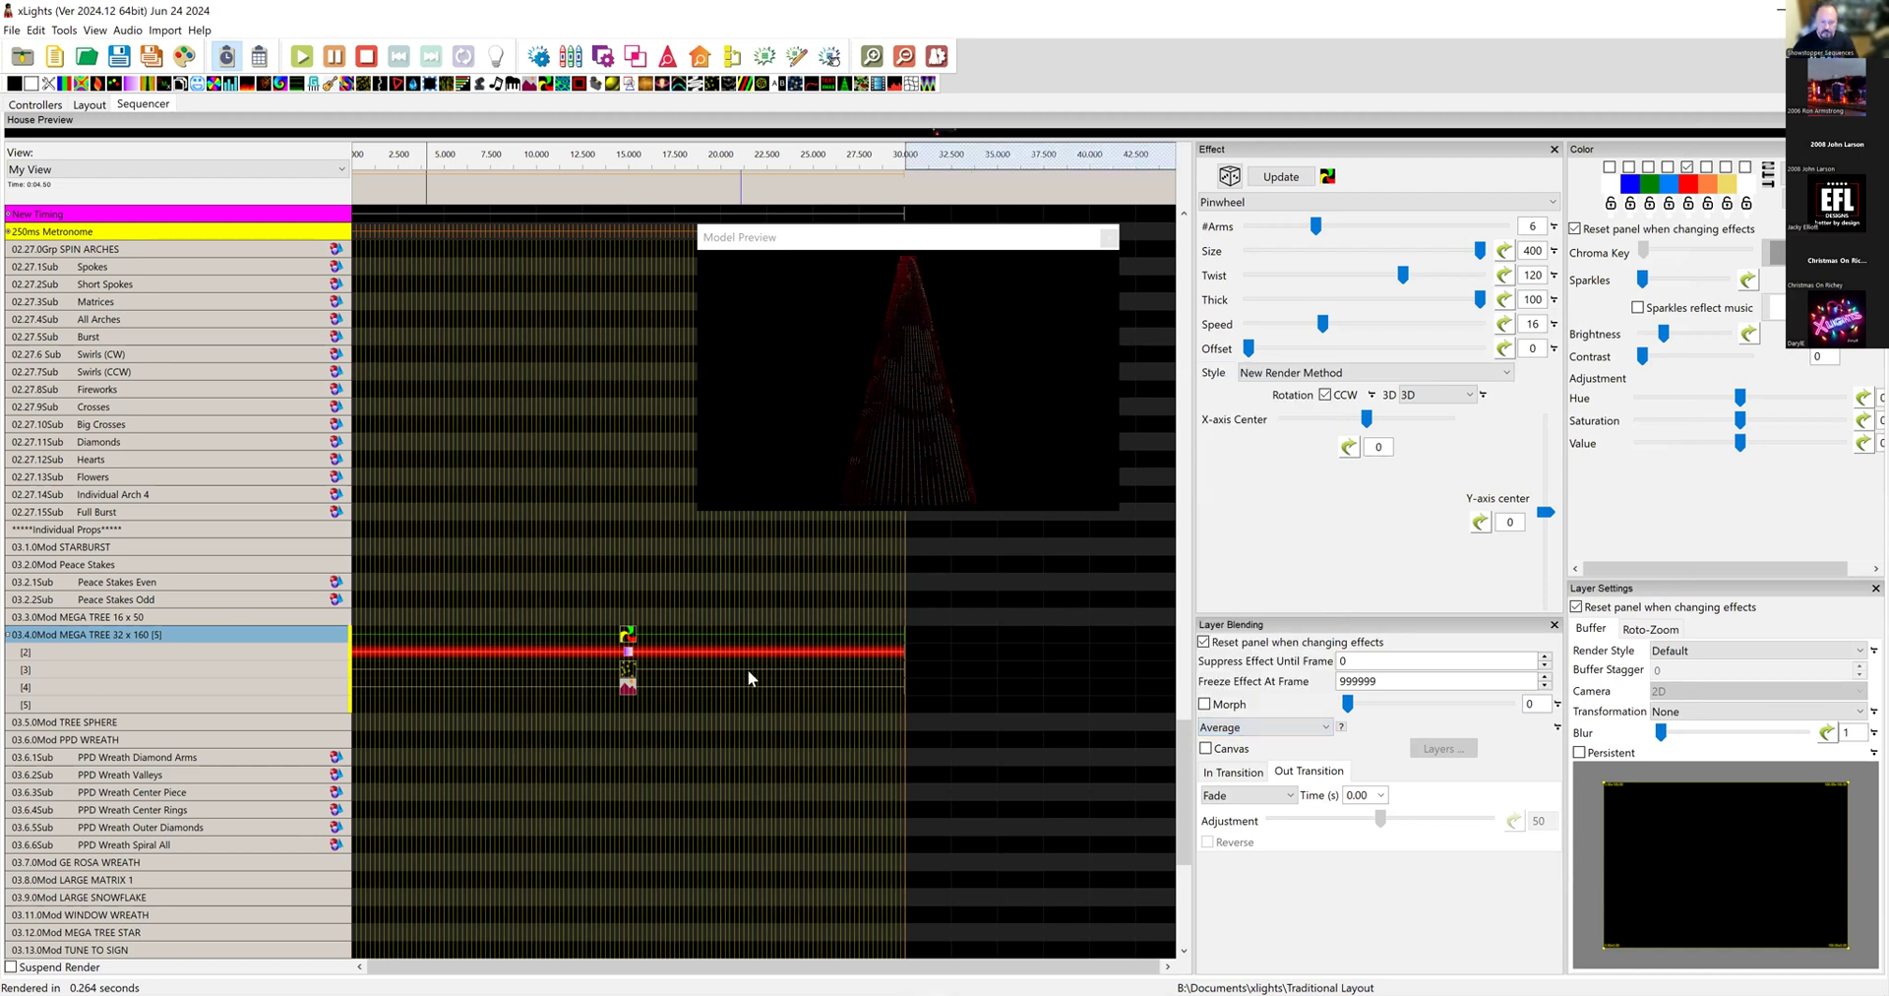
Step: Insert a layer below layer 5 of MEGA TREE 32 x 160 and move all four effects down two layers
right_click(336, 706)
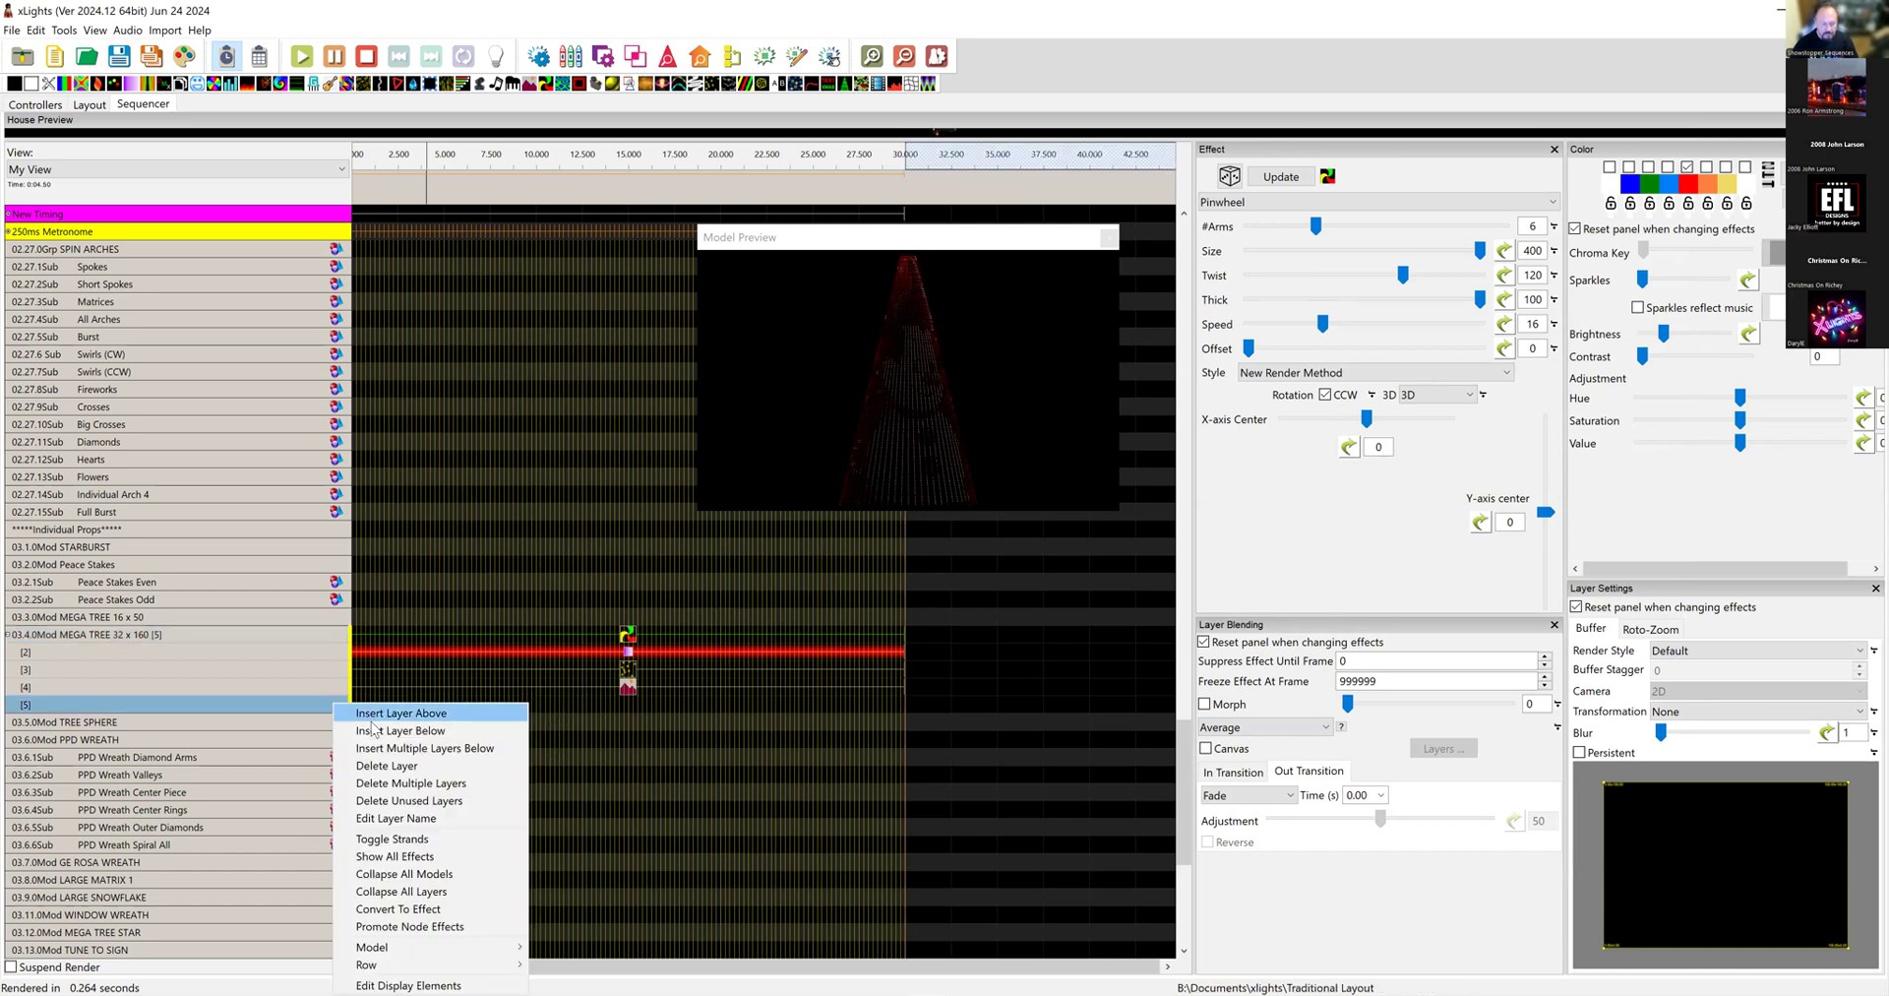
click(374, 731)
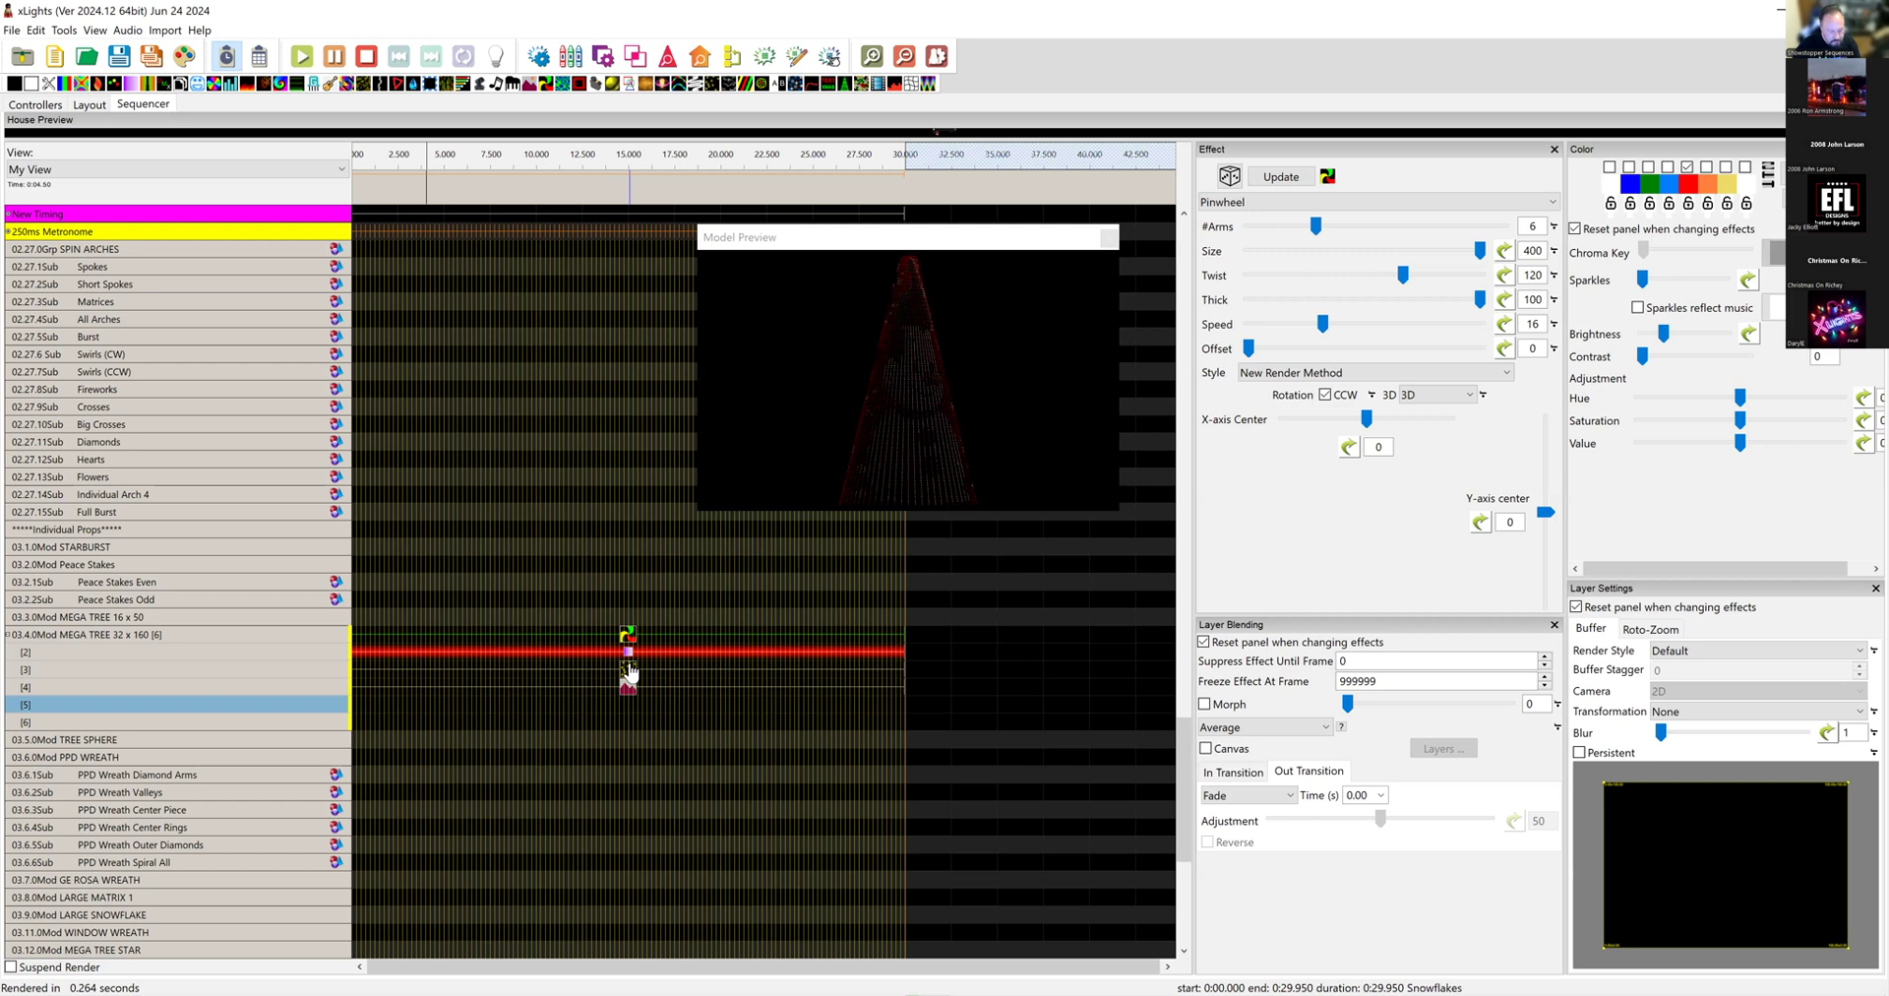
click(629, 656)
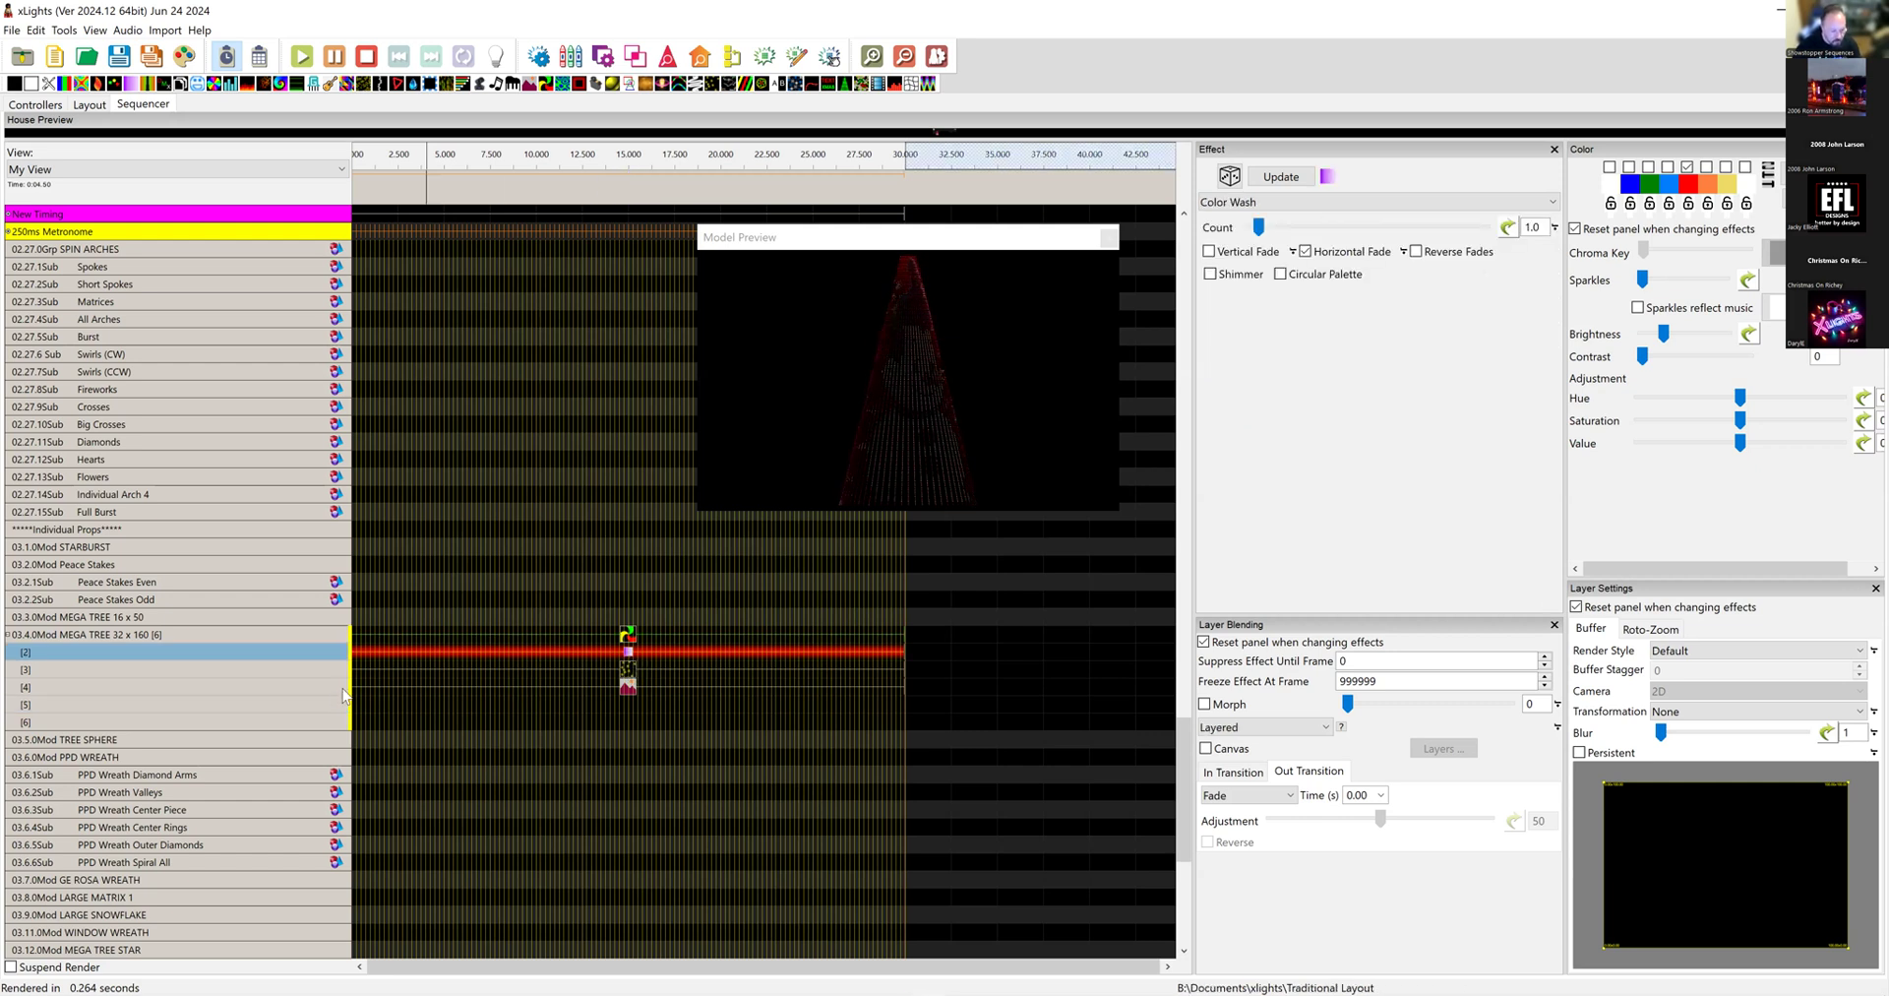
click(628, 692)
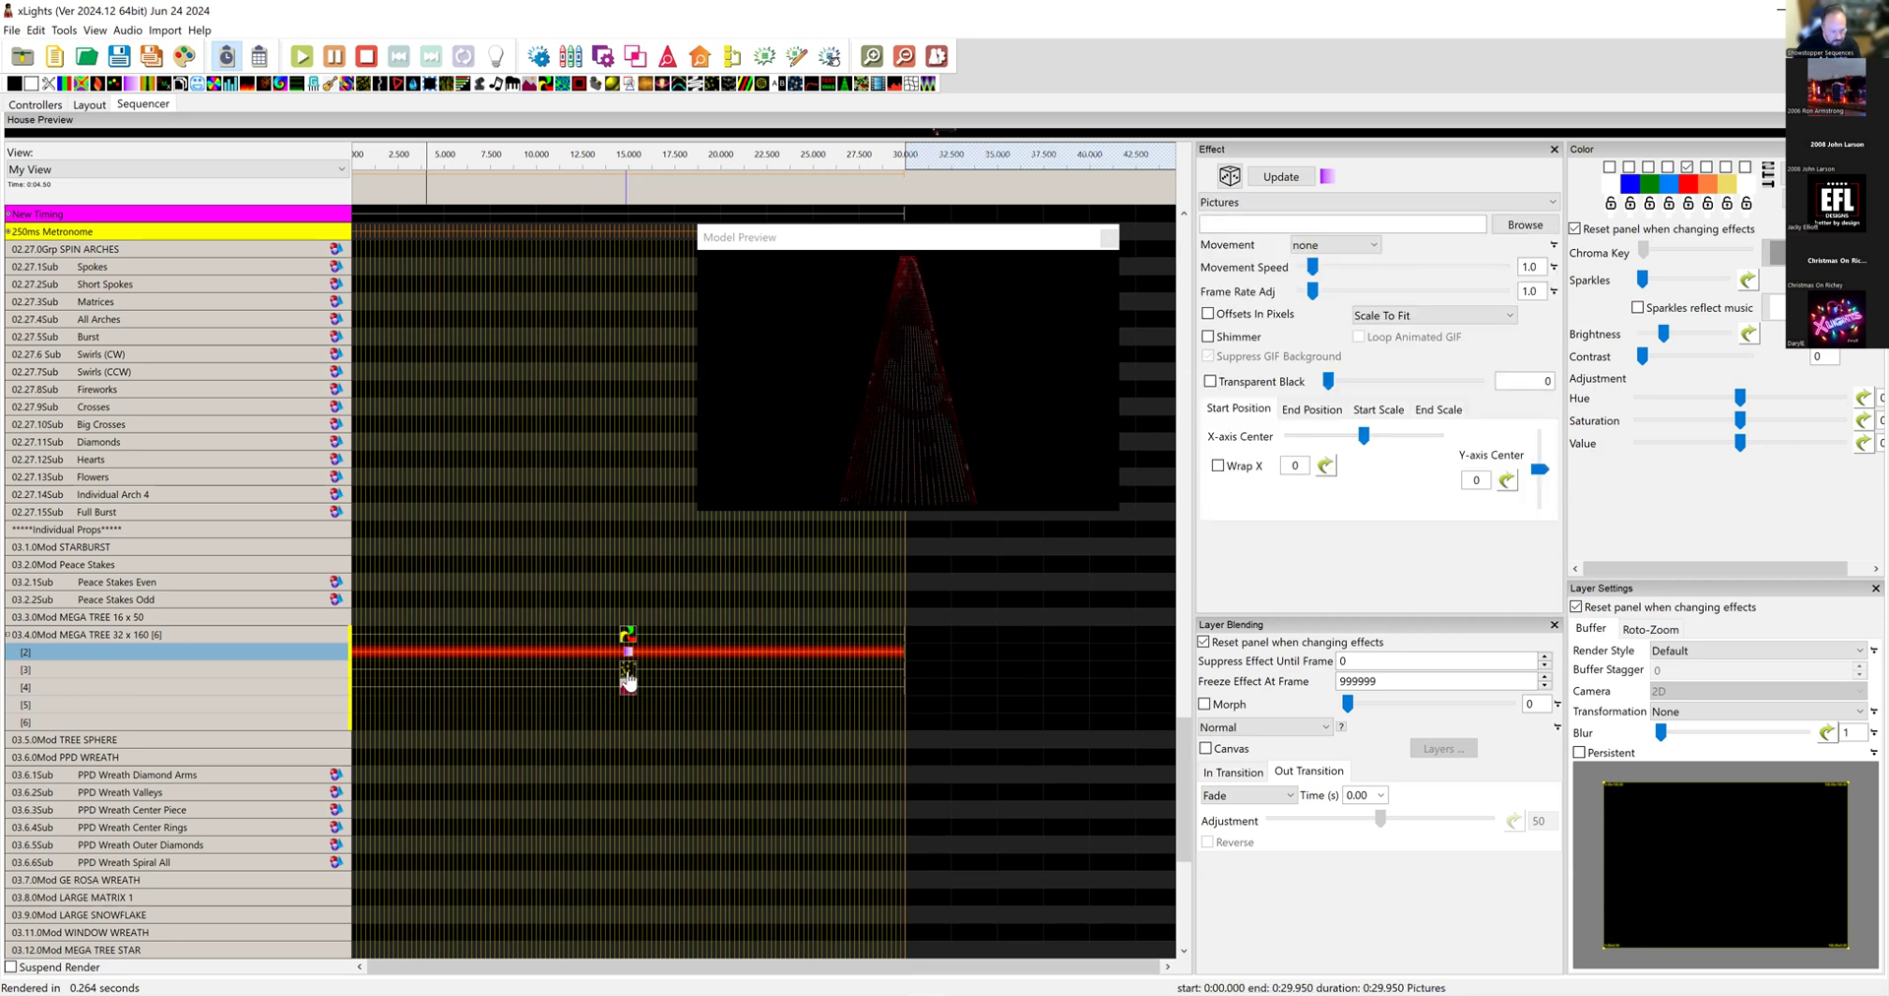
click(630, 655)
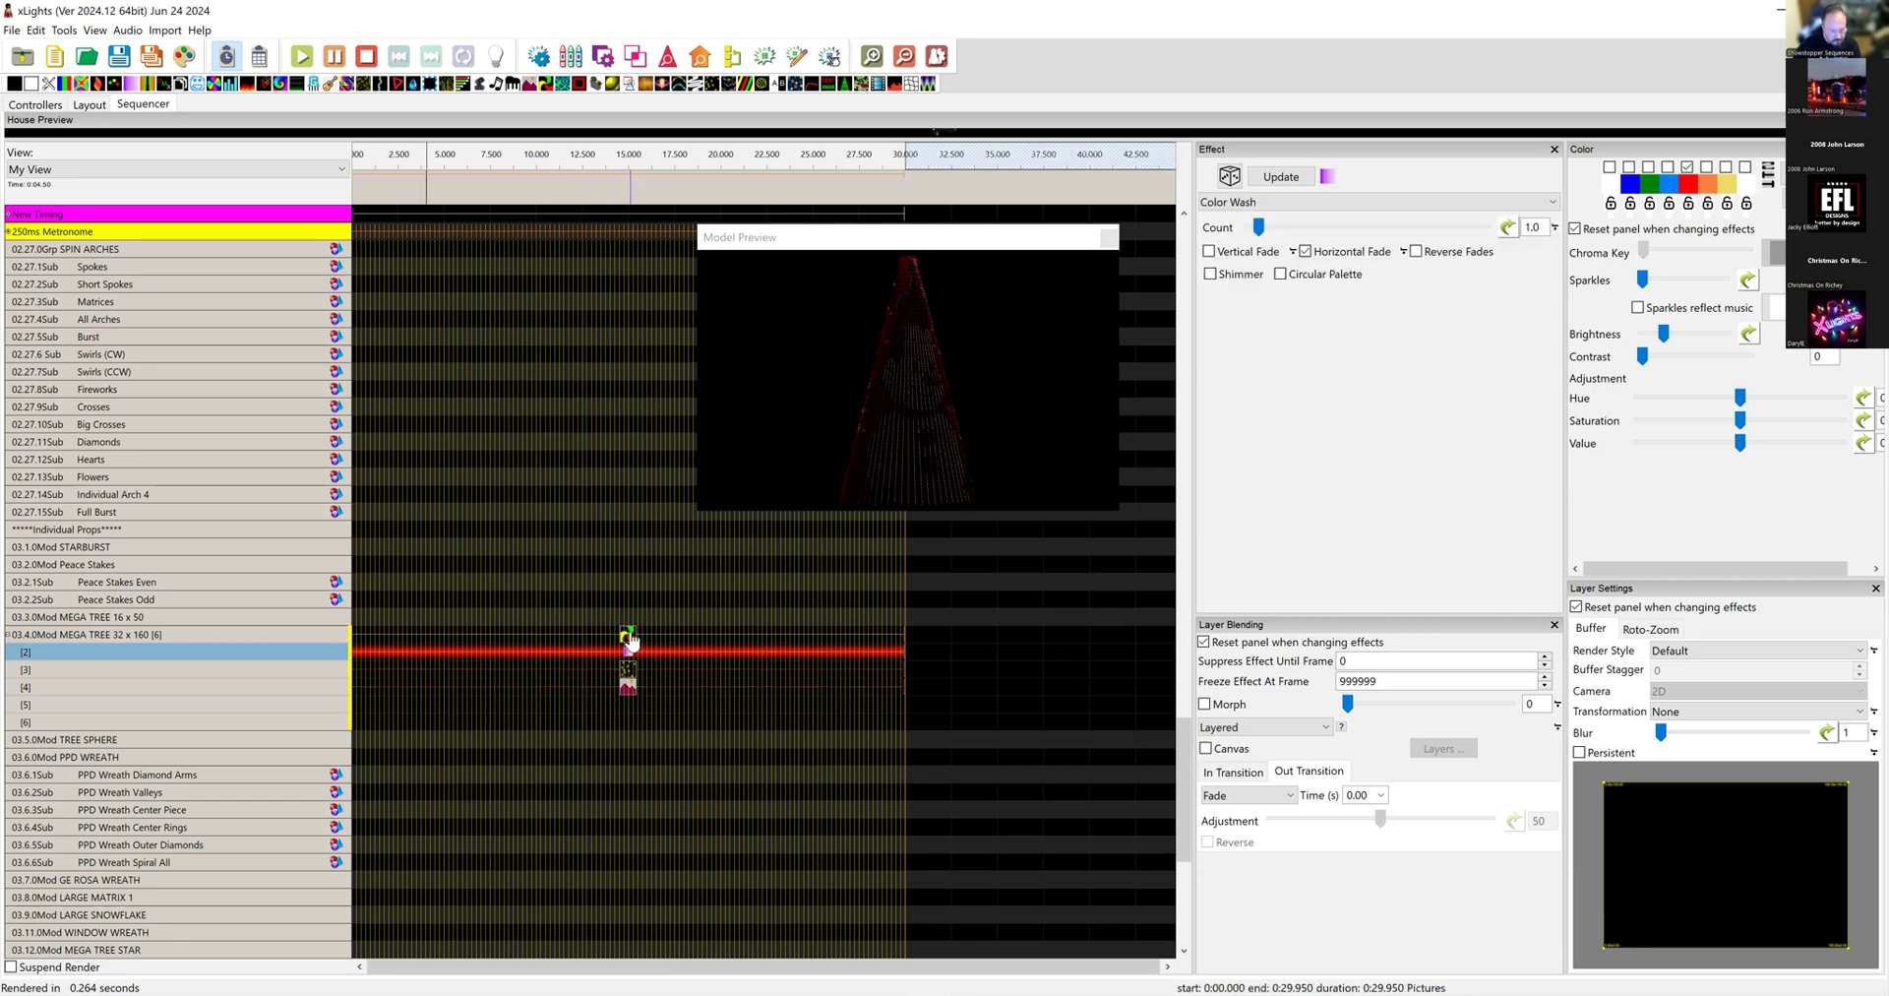
click(630, 637)
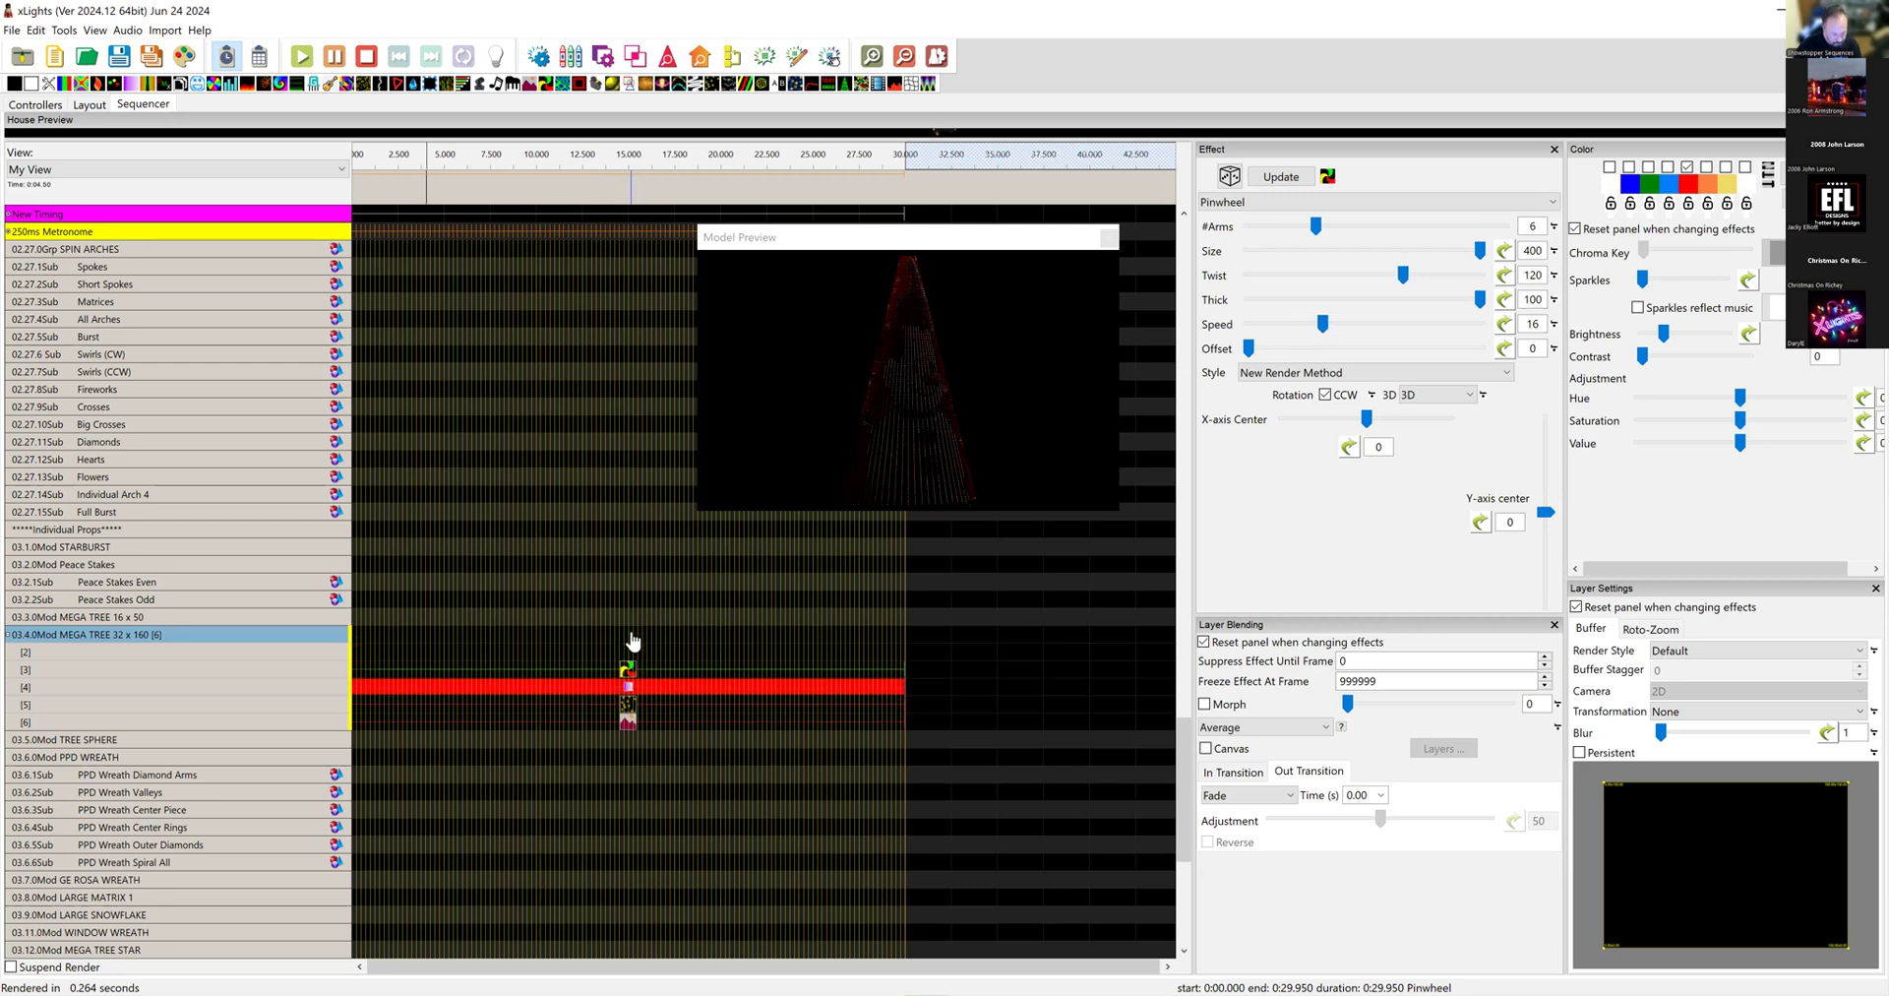
Step: Move the Snow Flakes effect to layer 1 and the Pictures effect to layer 2, above the Pinwheel
click(626, 706)
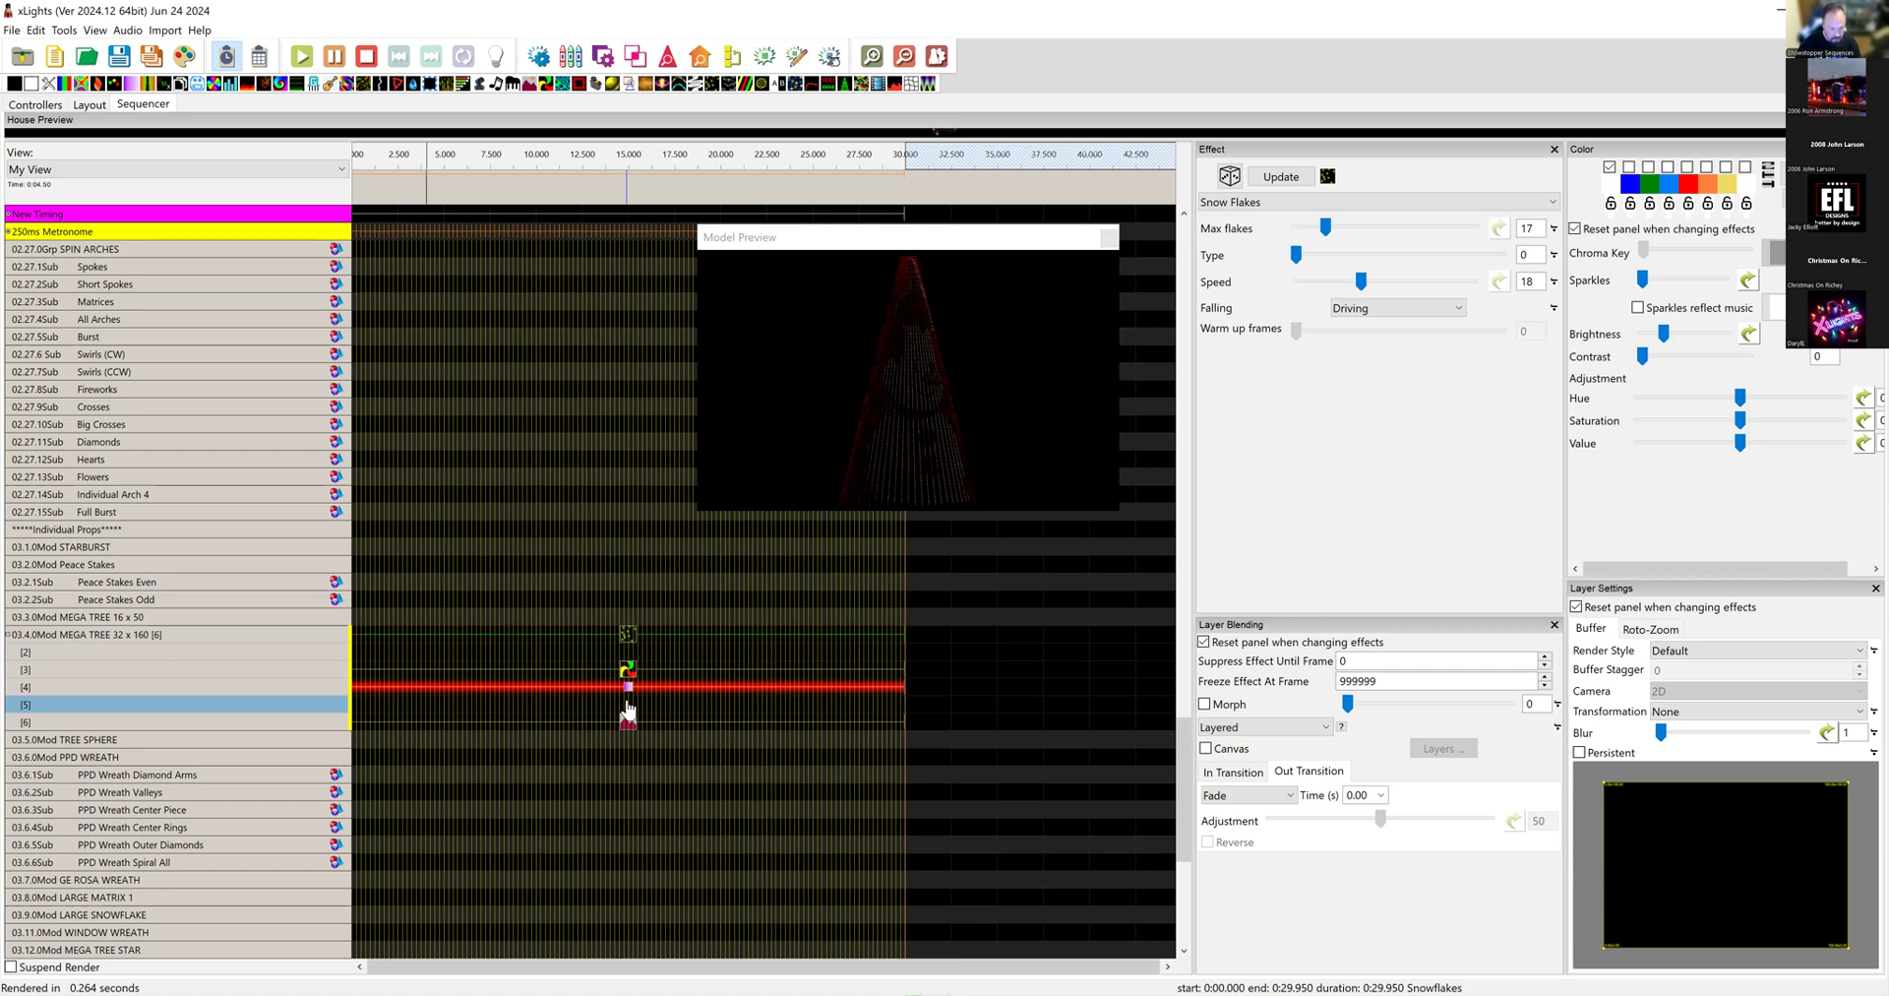
click(627, 724)
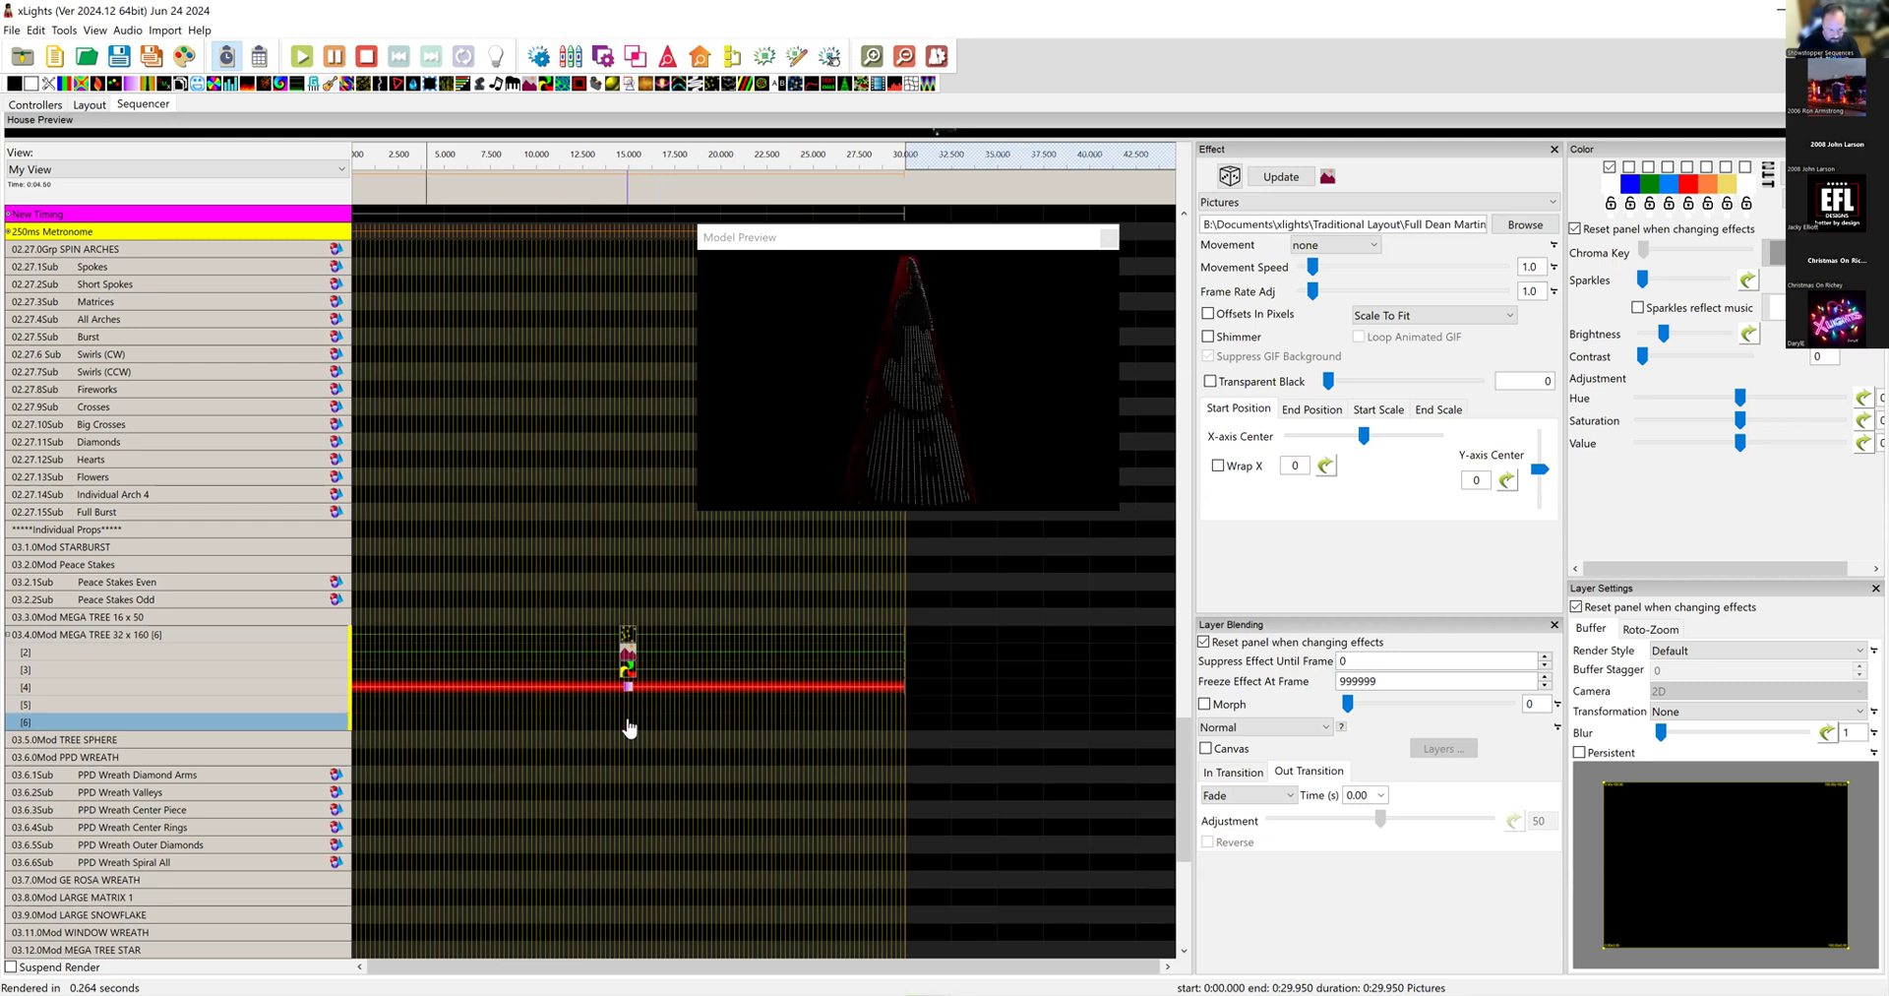
drag(630, 728, 628, 653)
Step: Set the Snow Flakes effect's layer blending to Normal
click(628, 635)
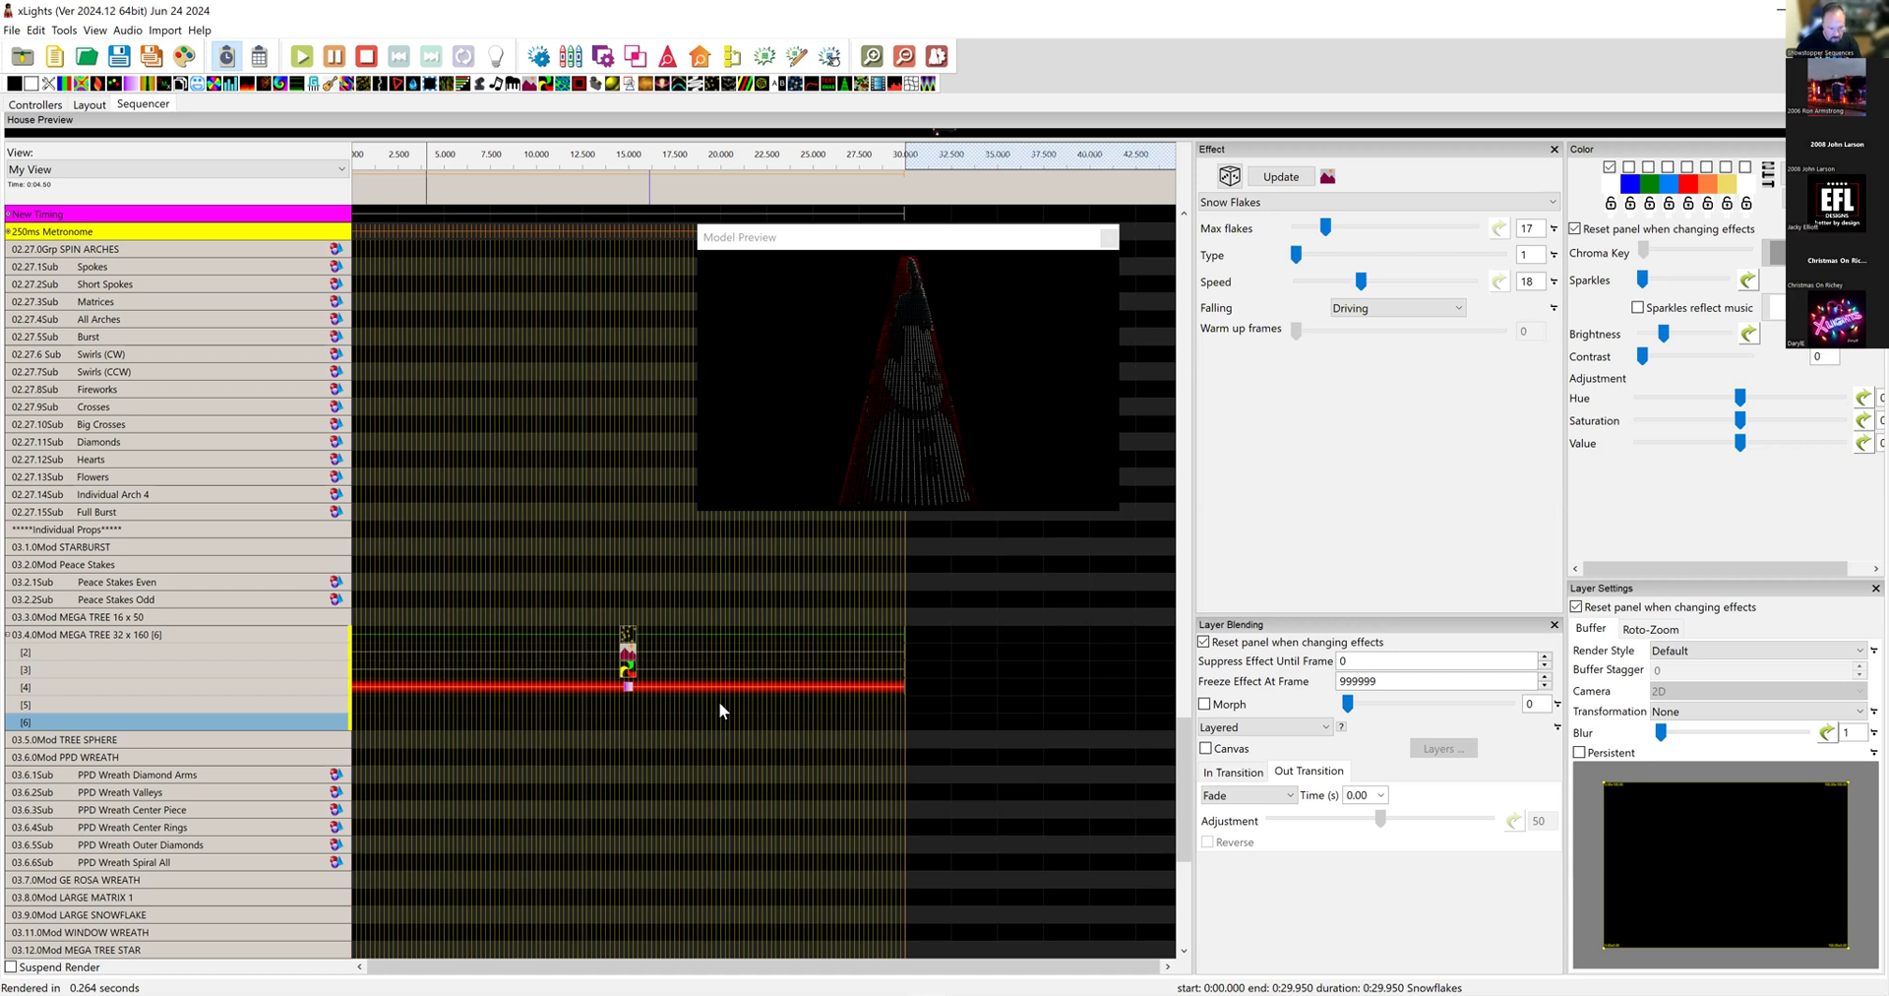
click(1230, 729)
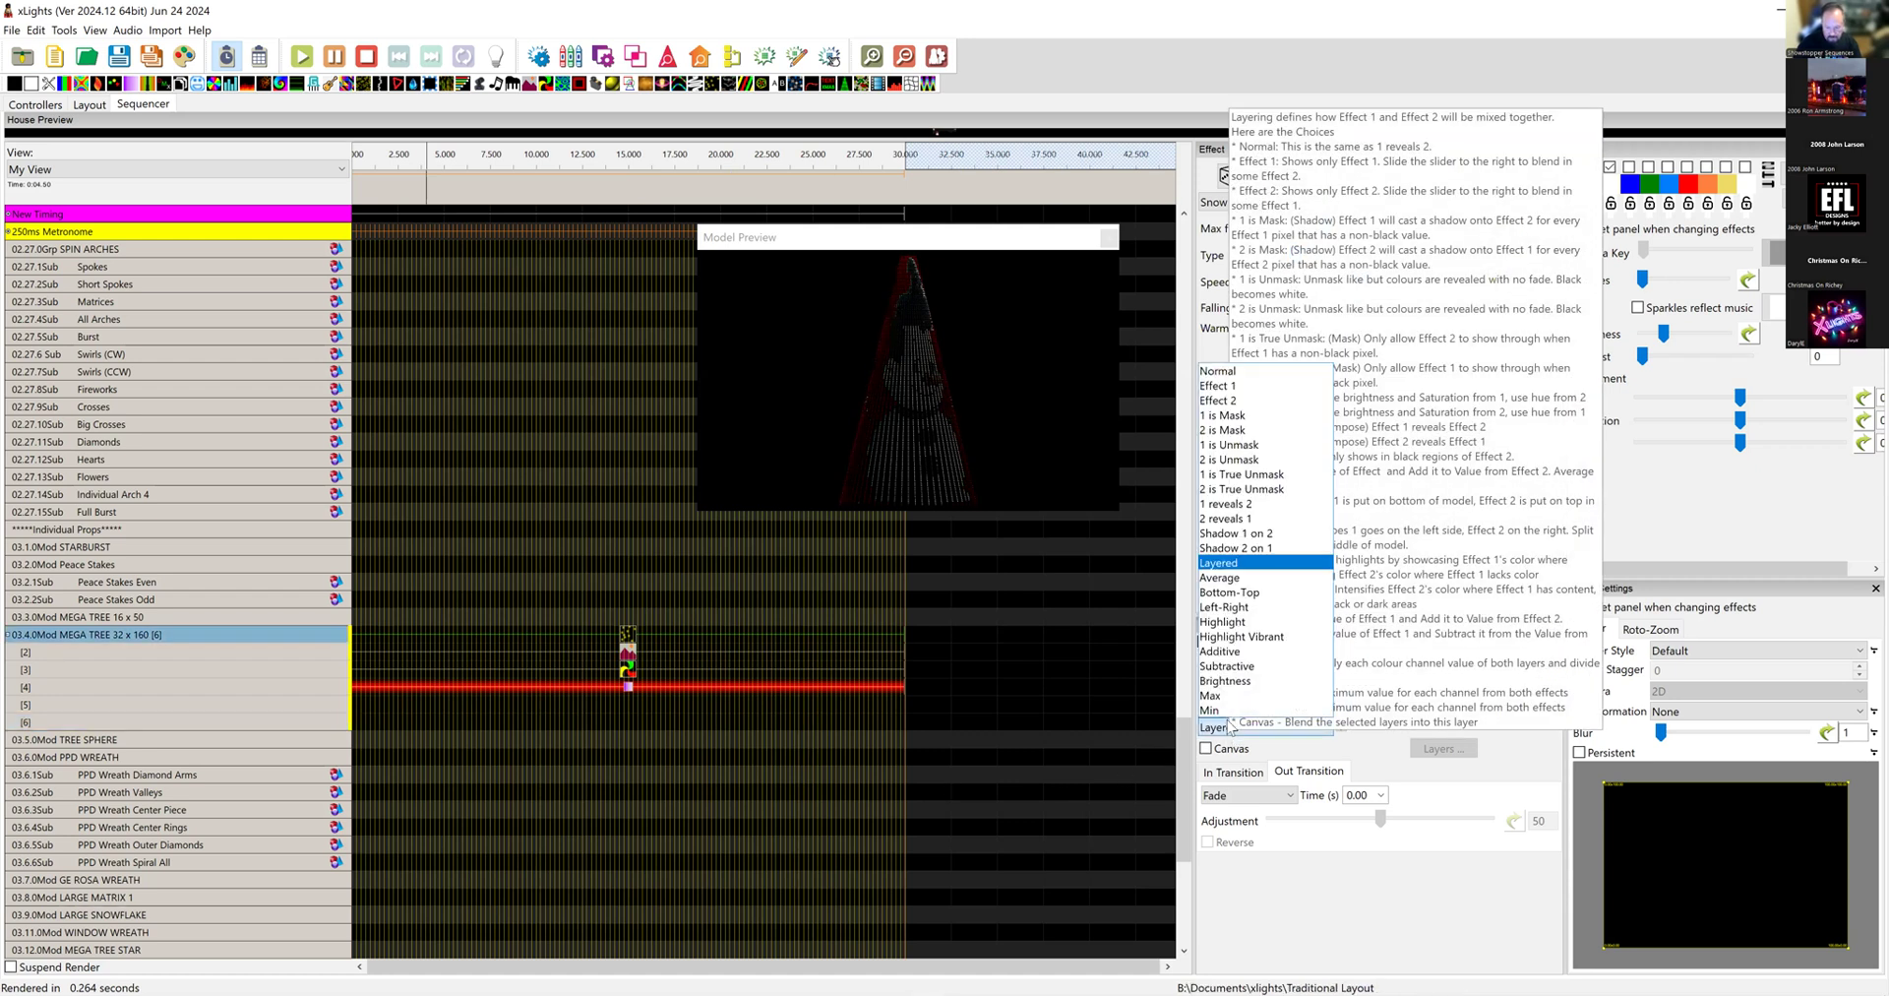
click(1220, 371)
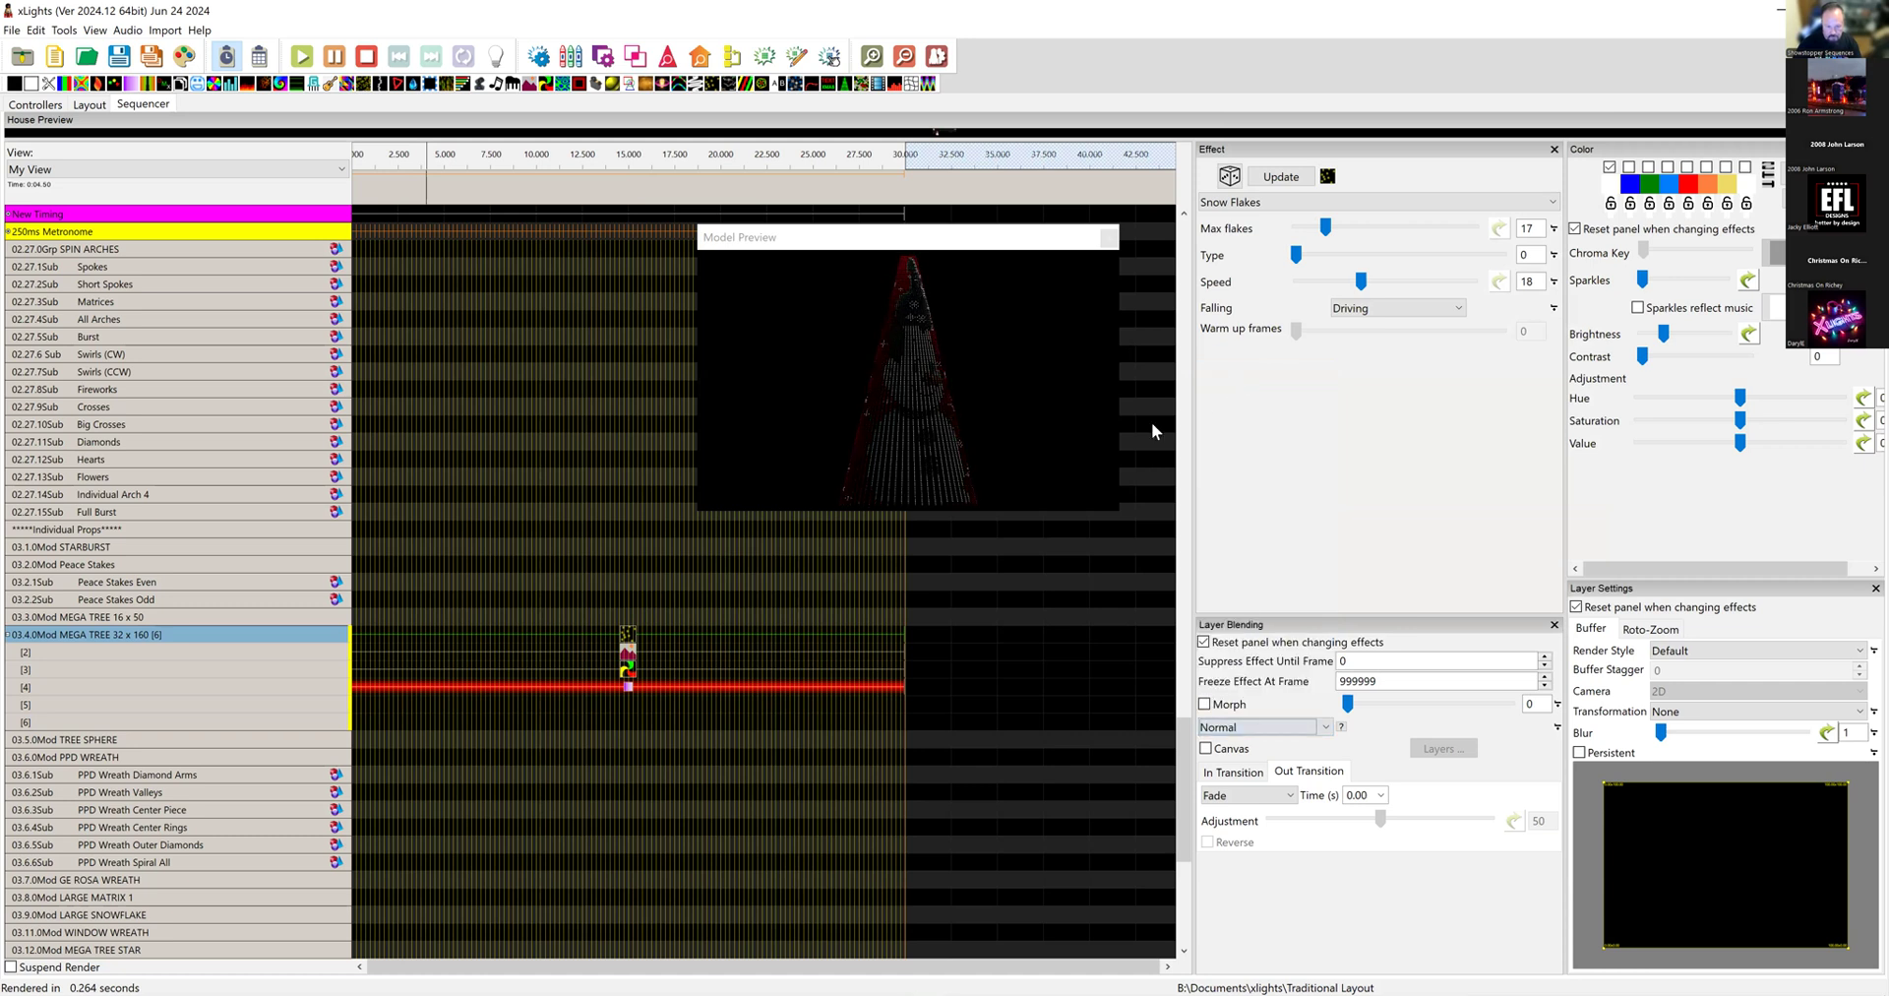
Step: Review the blending settings of the Pinwheel effect on layer 3 and the Pictures effect on layer 2
click(628, 672)
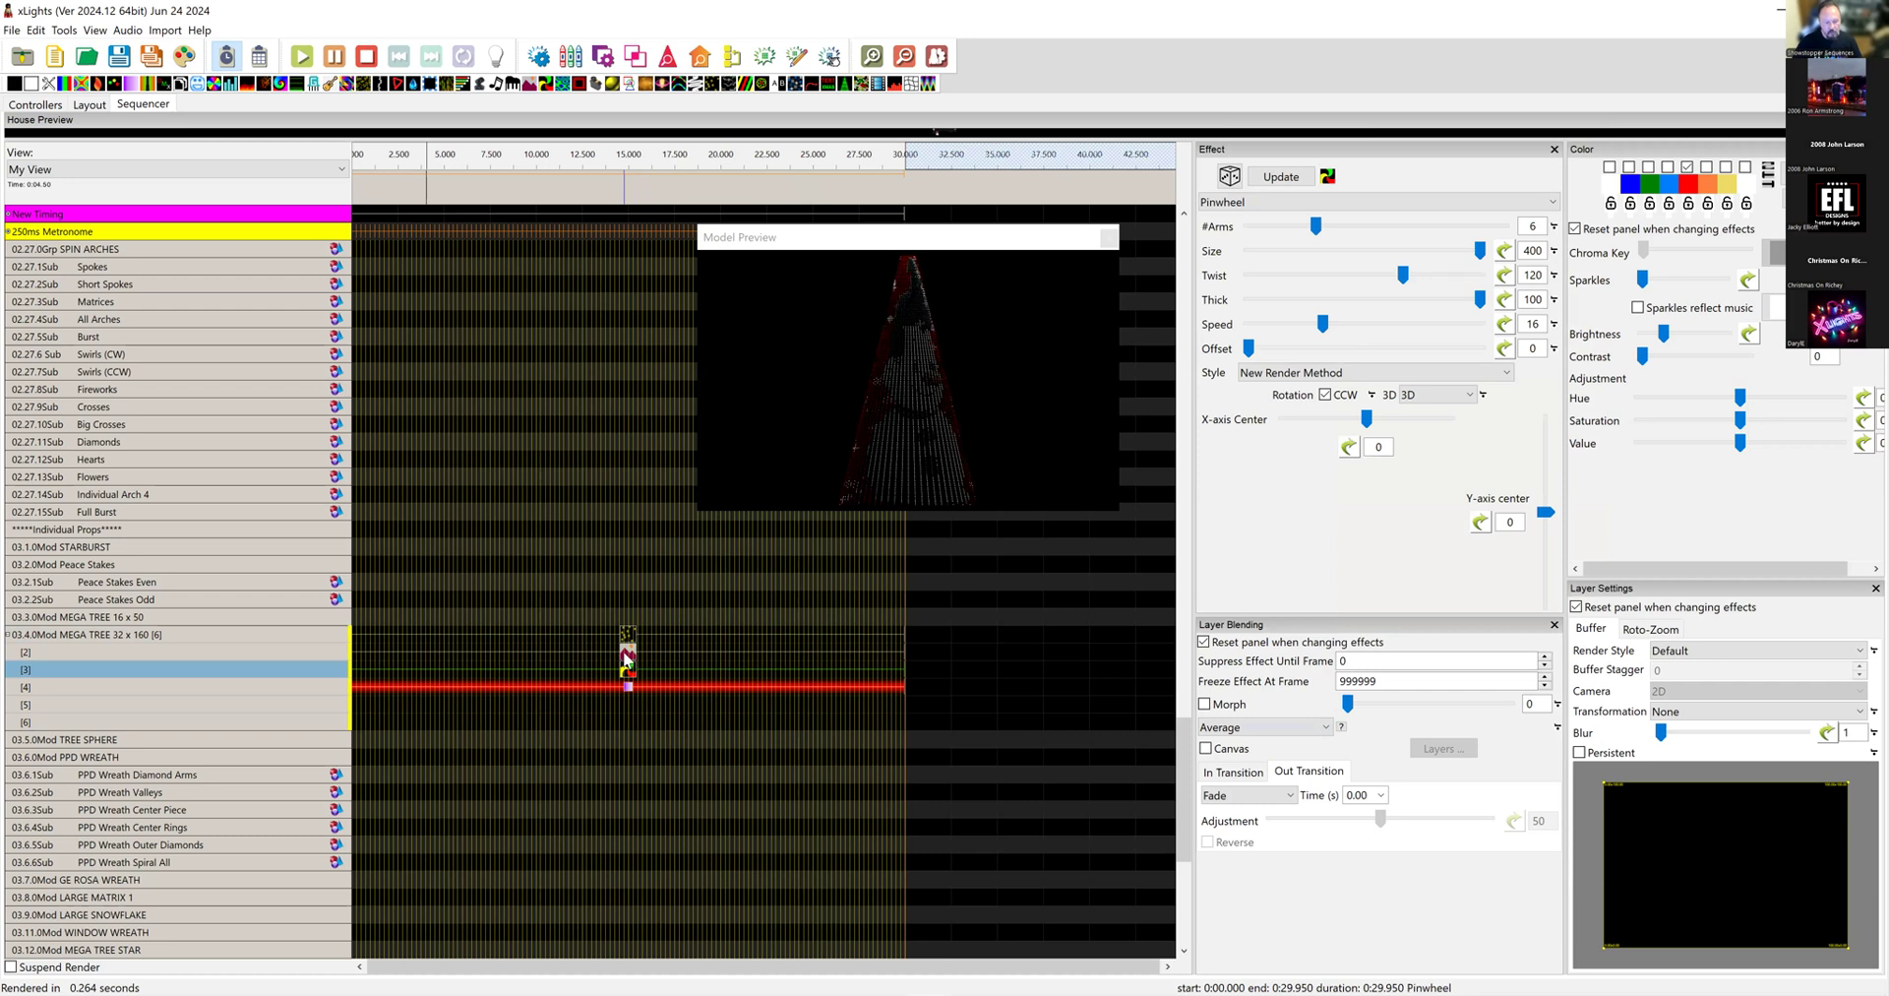
click(627, 657)
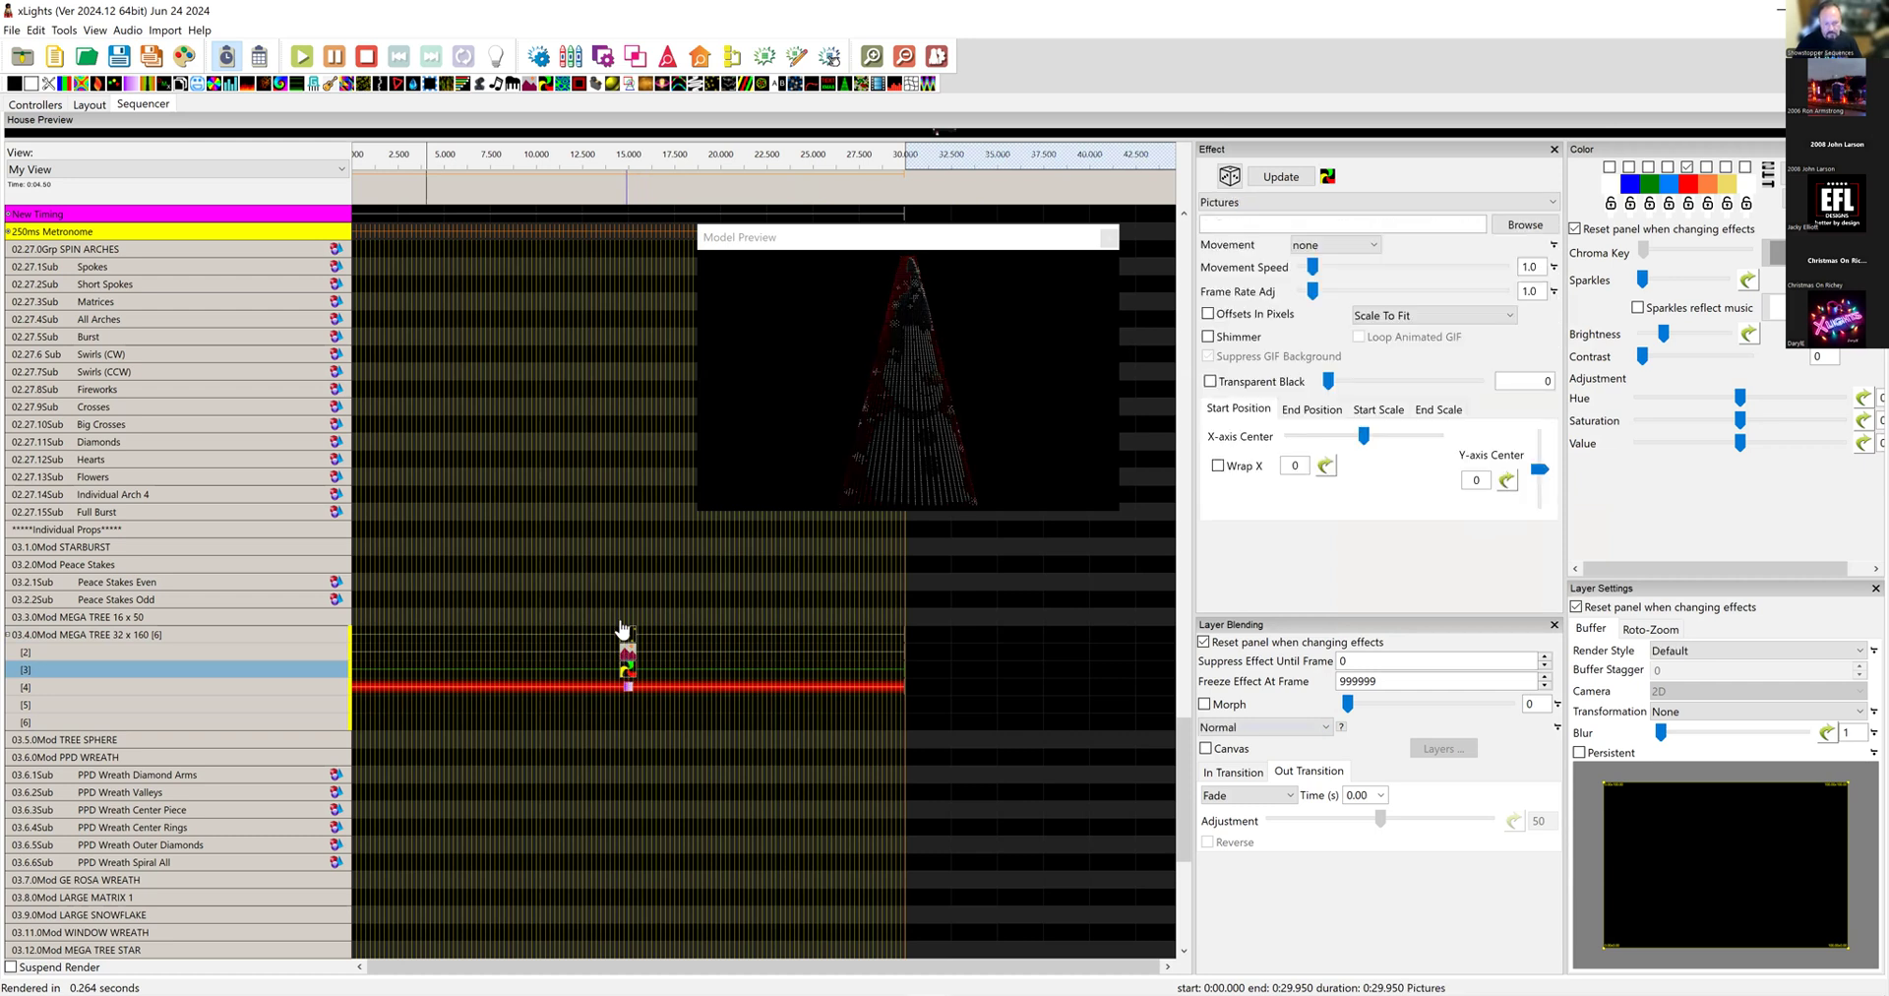
click(624, 651)
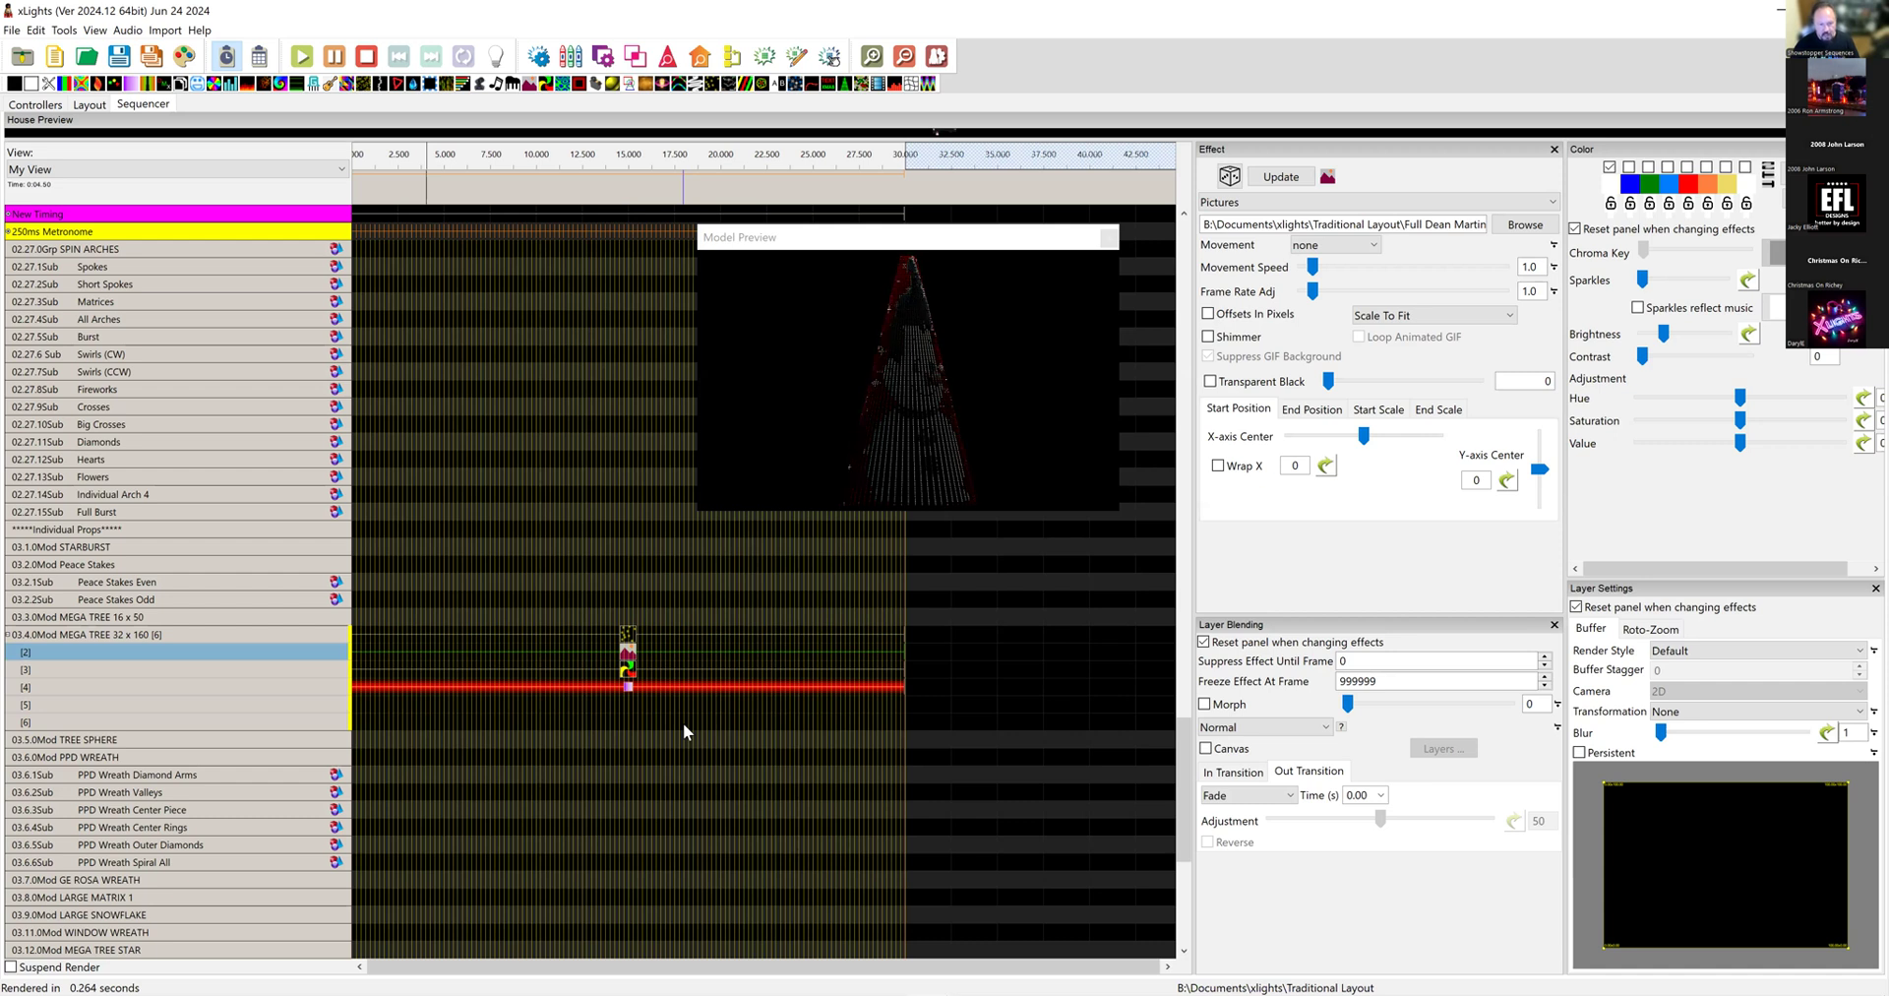
Step: Move the Color Wash, Pinwheel, Pictures and Snow Flakes effects down one layer each, leaving layer 1 empty
click(630, 688)
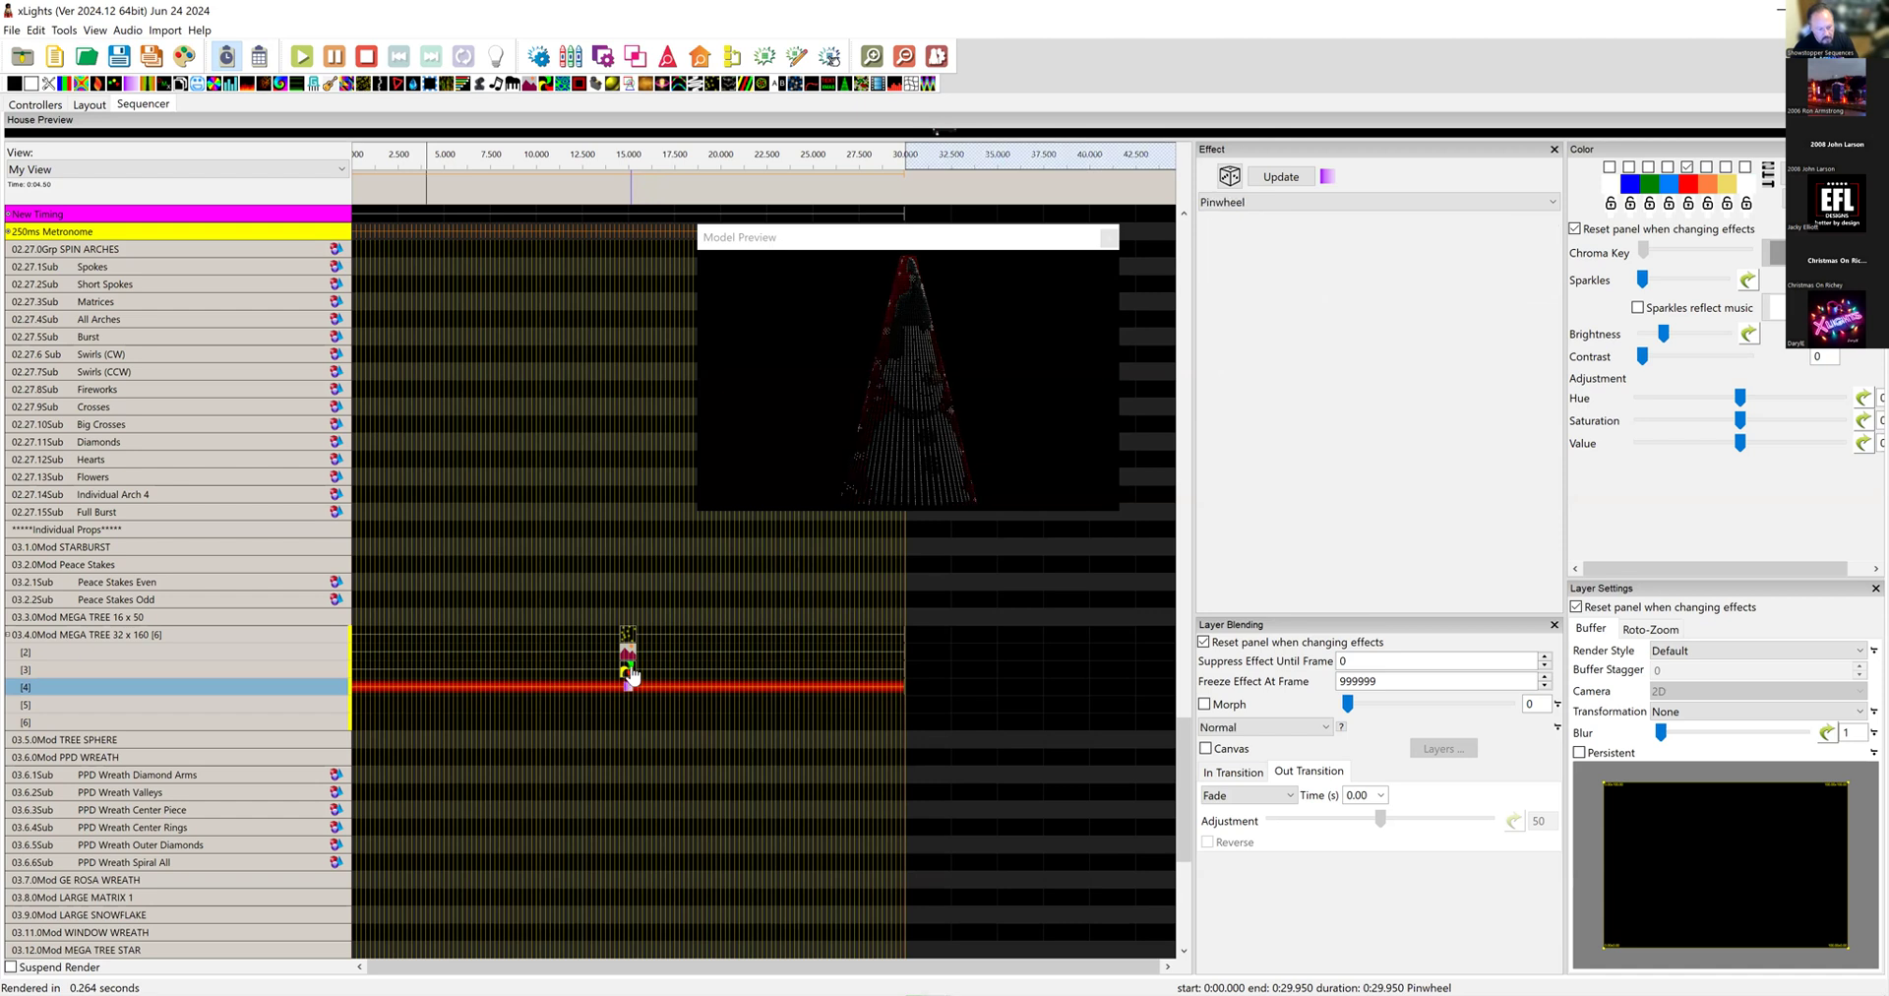
click(627, 661)
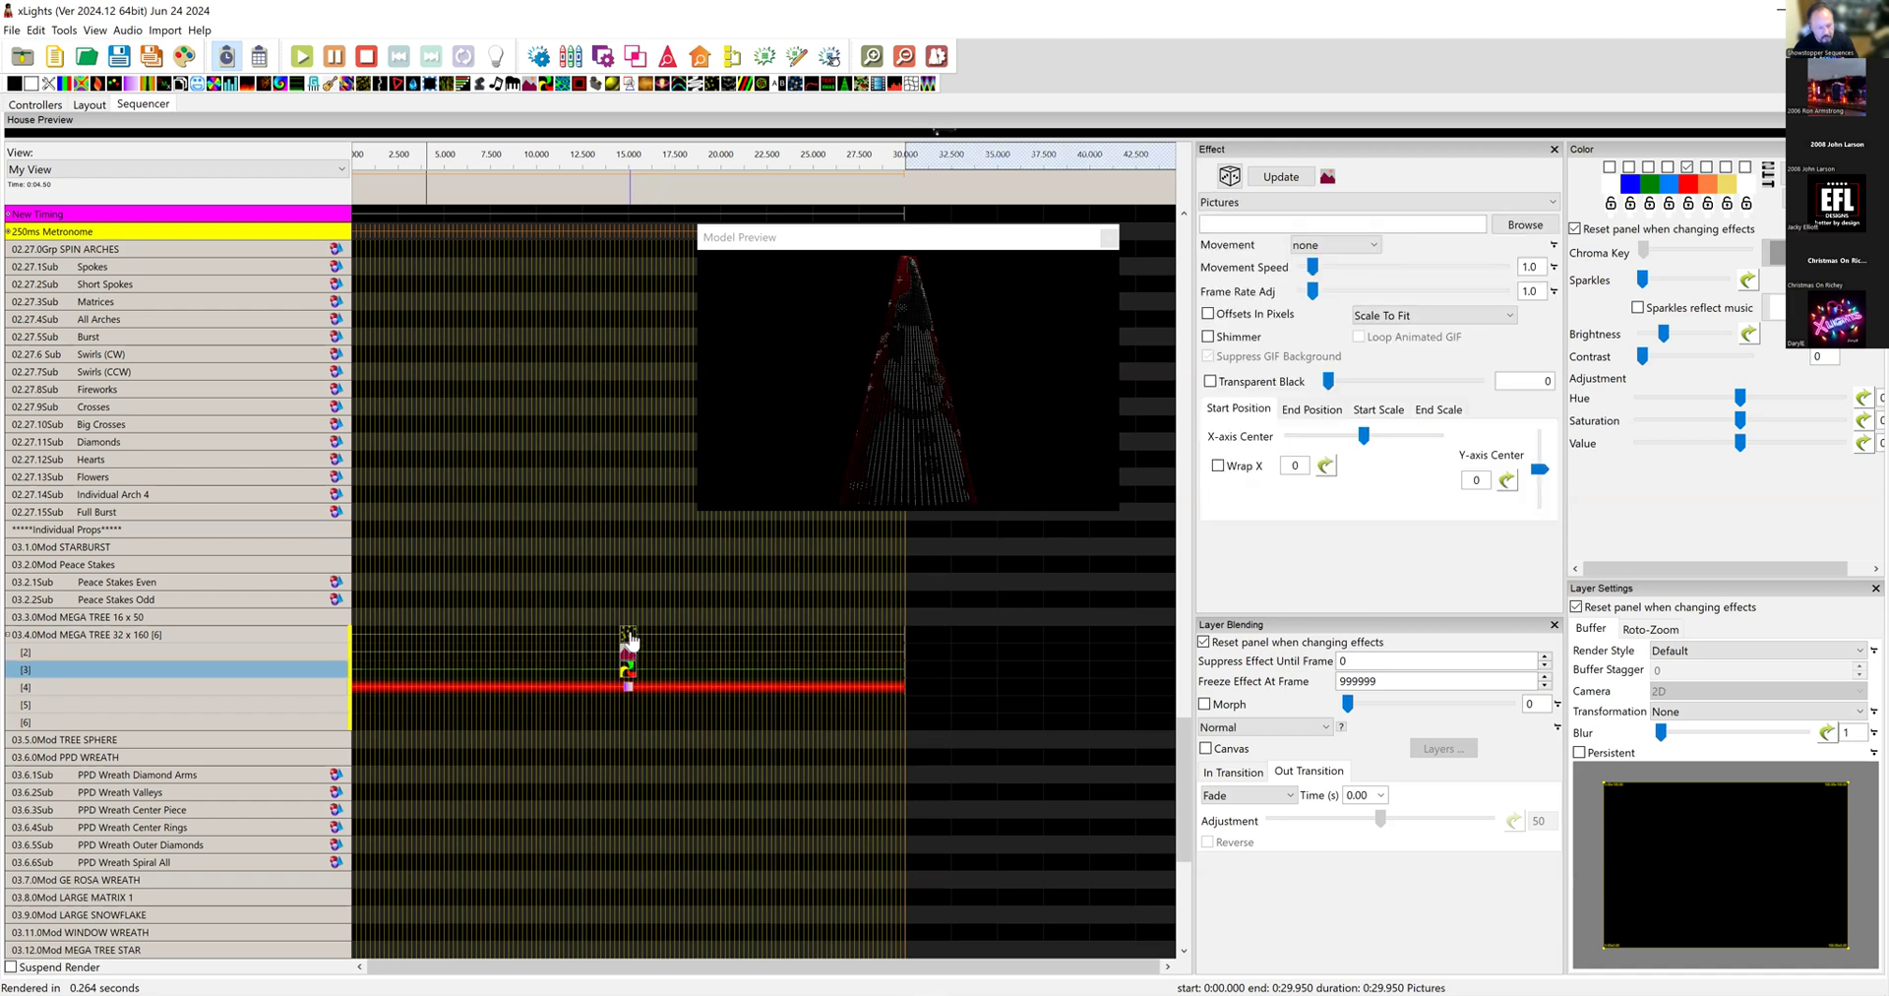
click(631, 641)
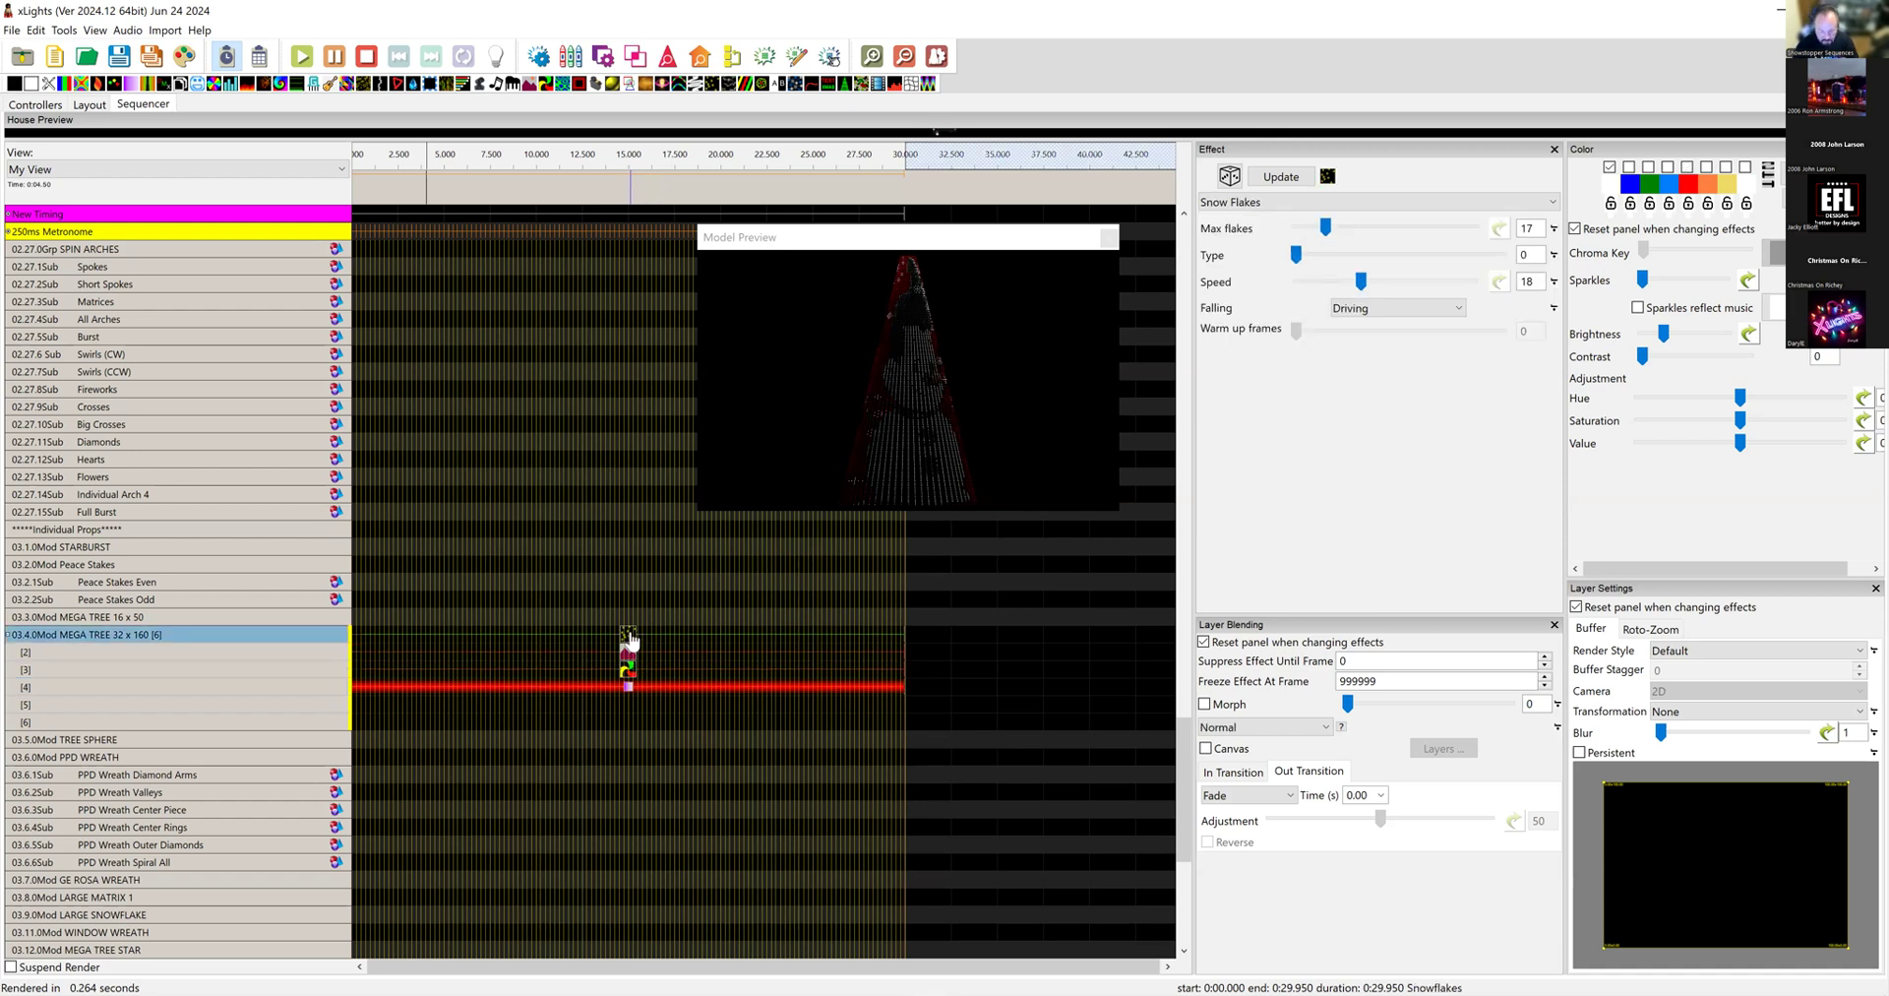
drag(630, 642, 629, 664)
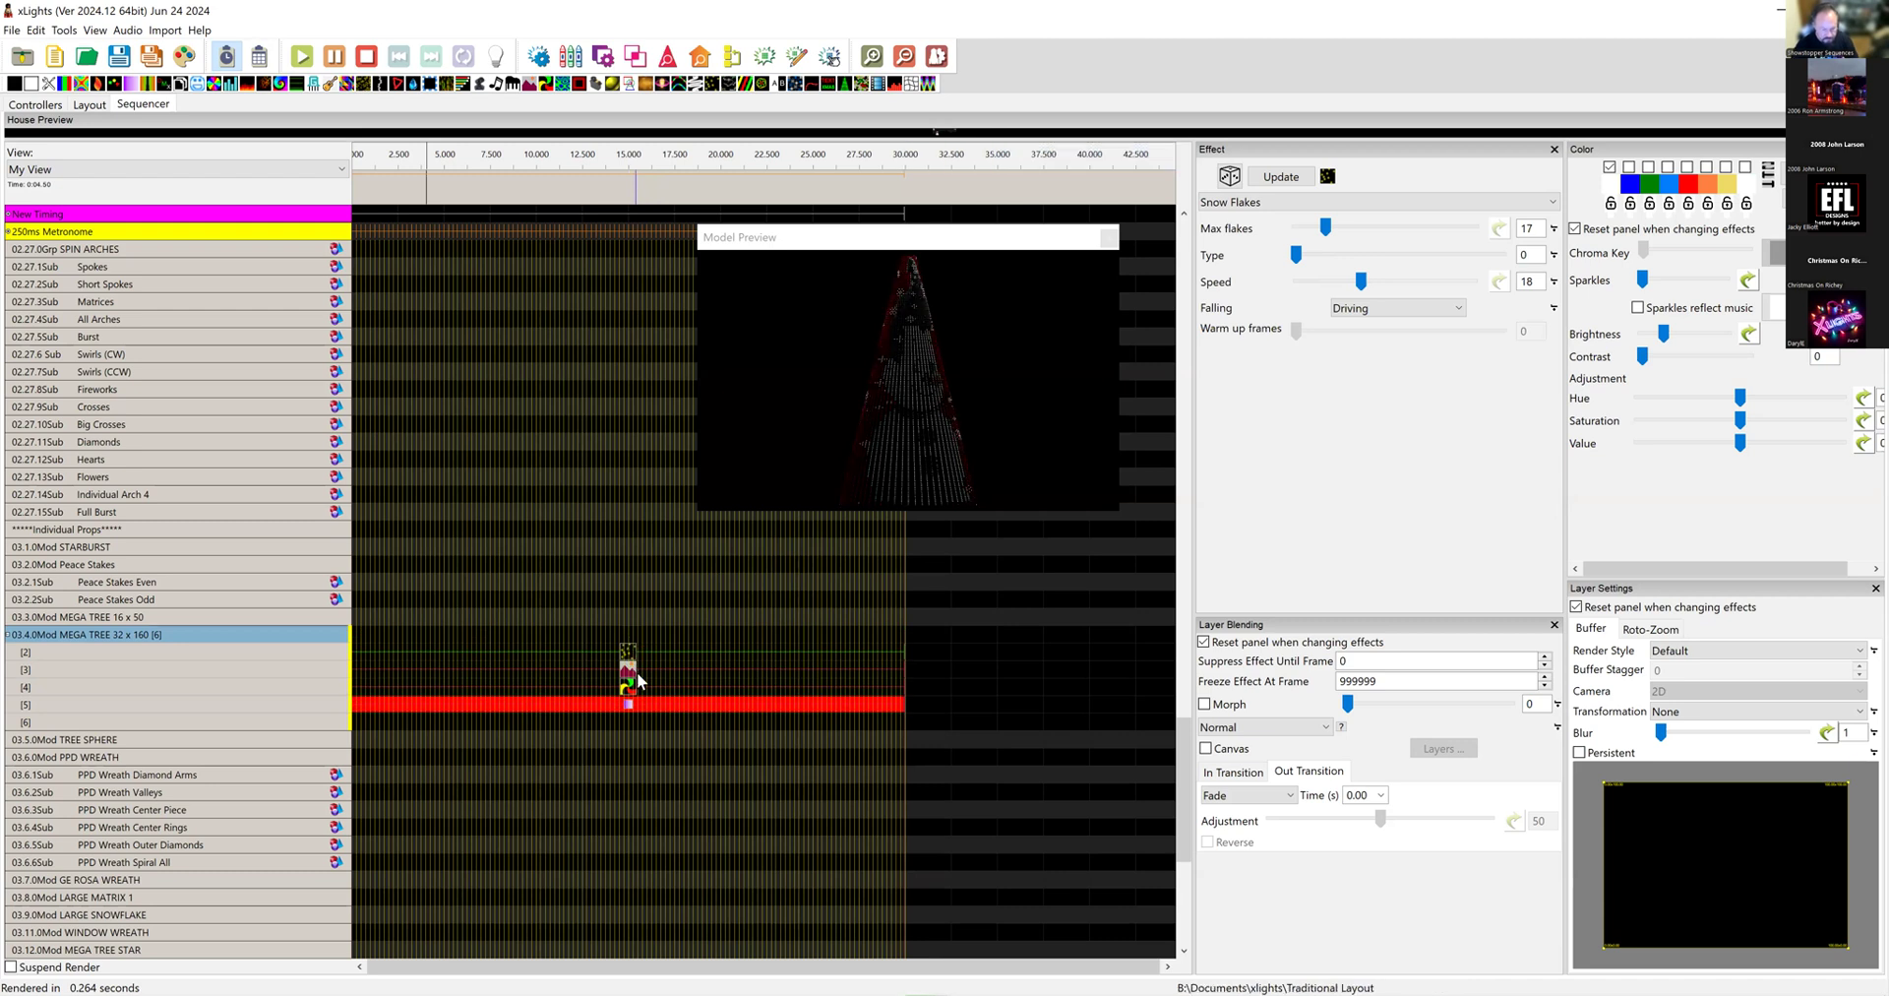
Step: Move the Pictures effect from layer 3 to layer 1, above the Snow Flakes effect
click(631, 674)
click(631, 674)
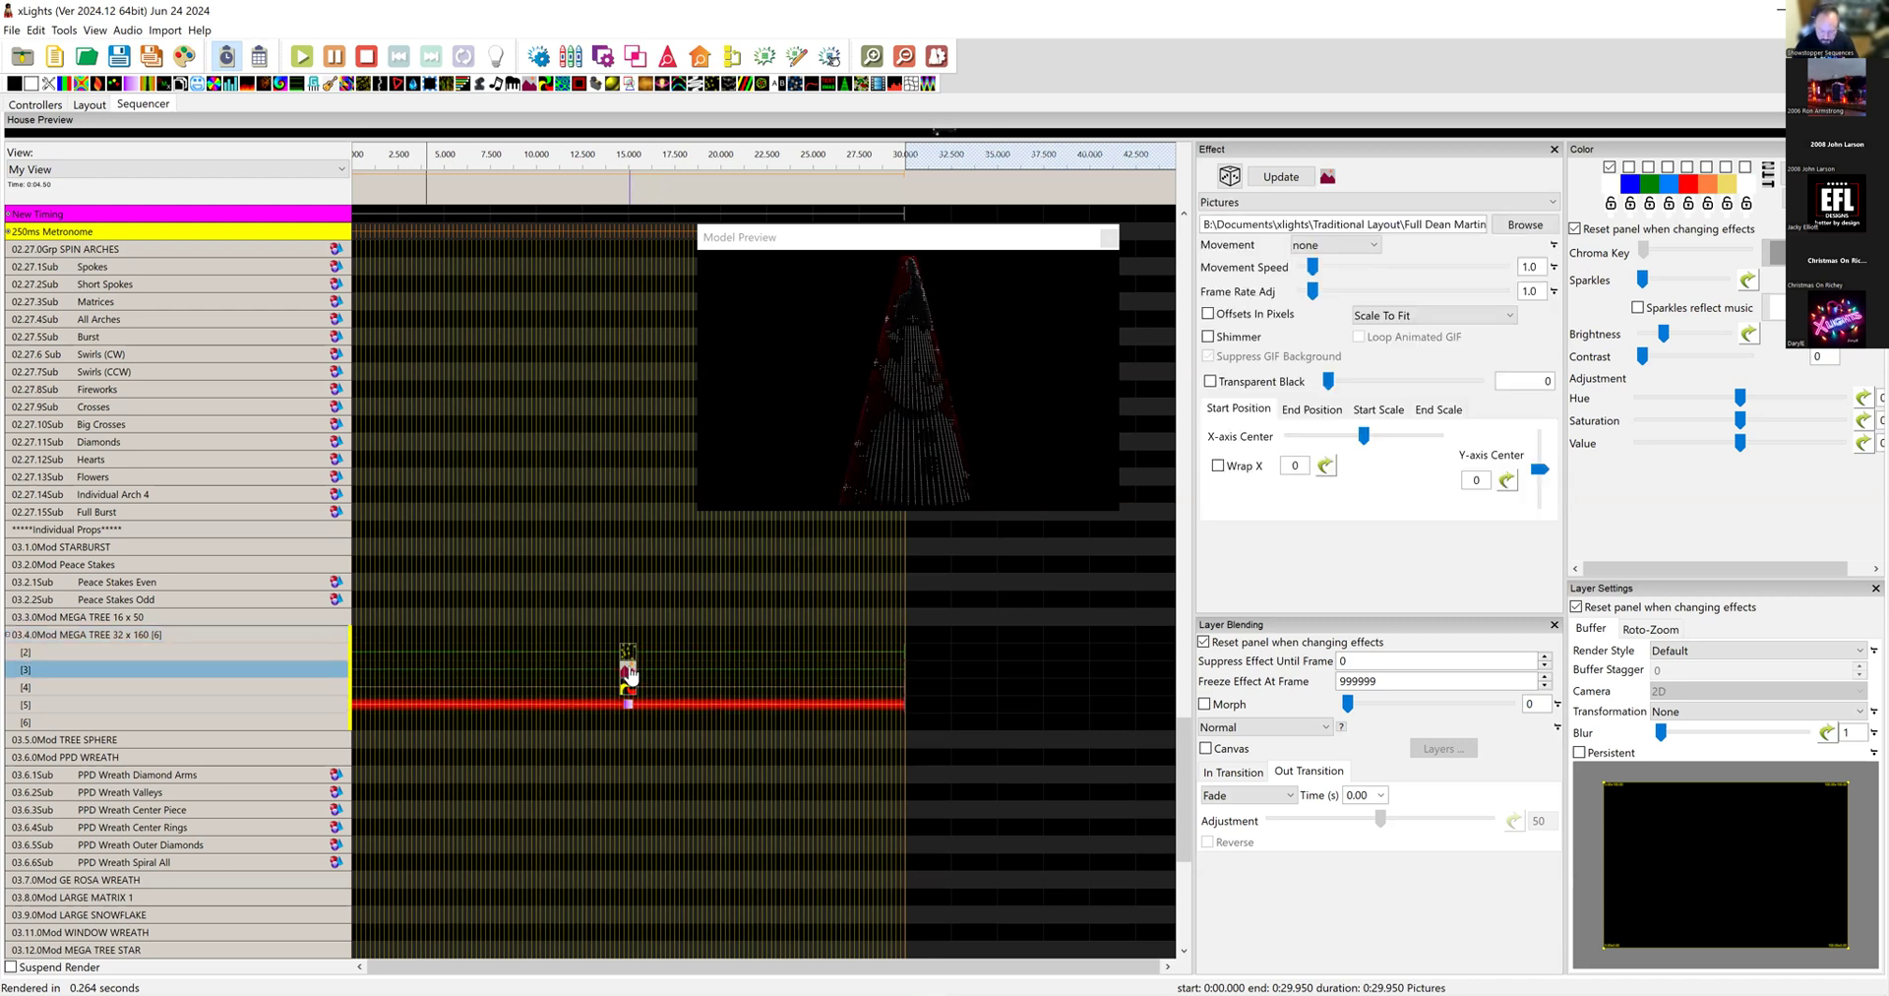
drag(630, 674, 631, 636)
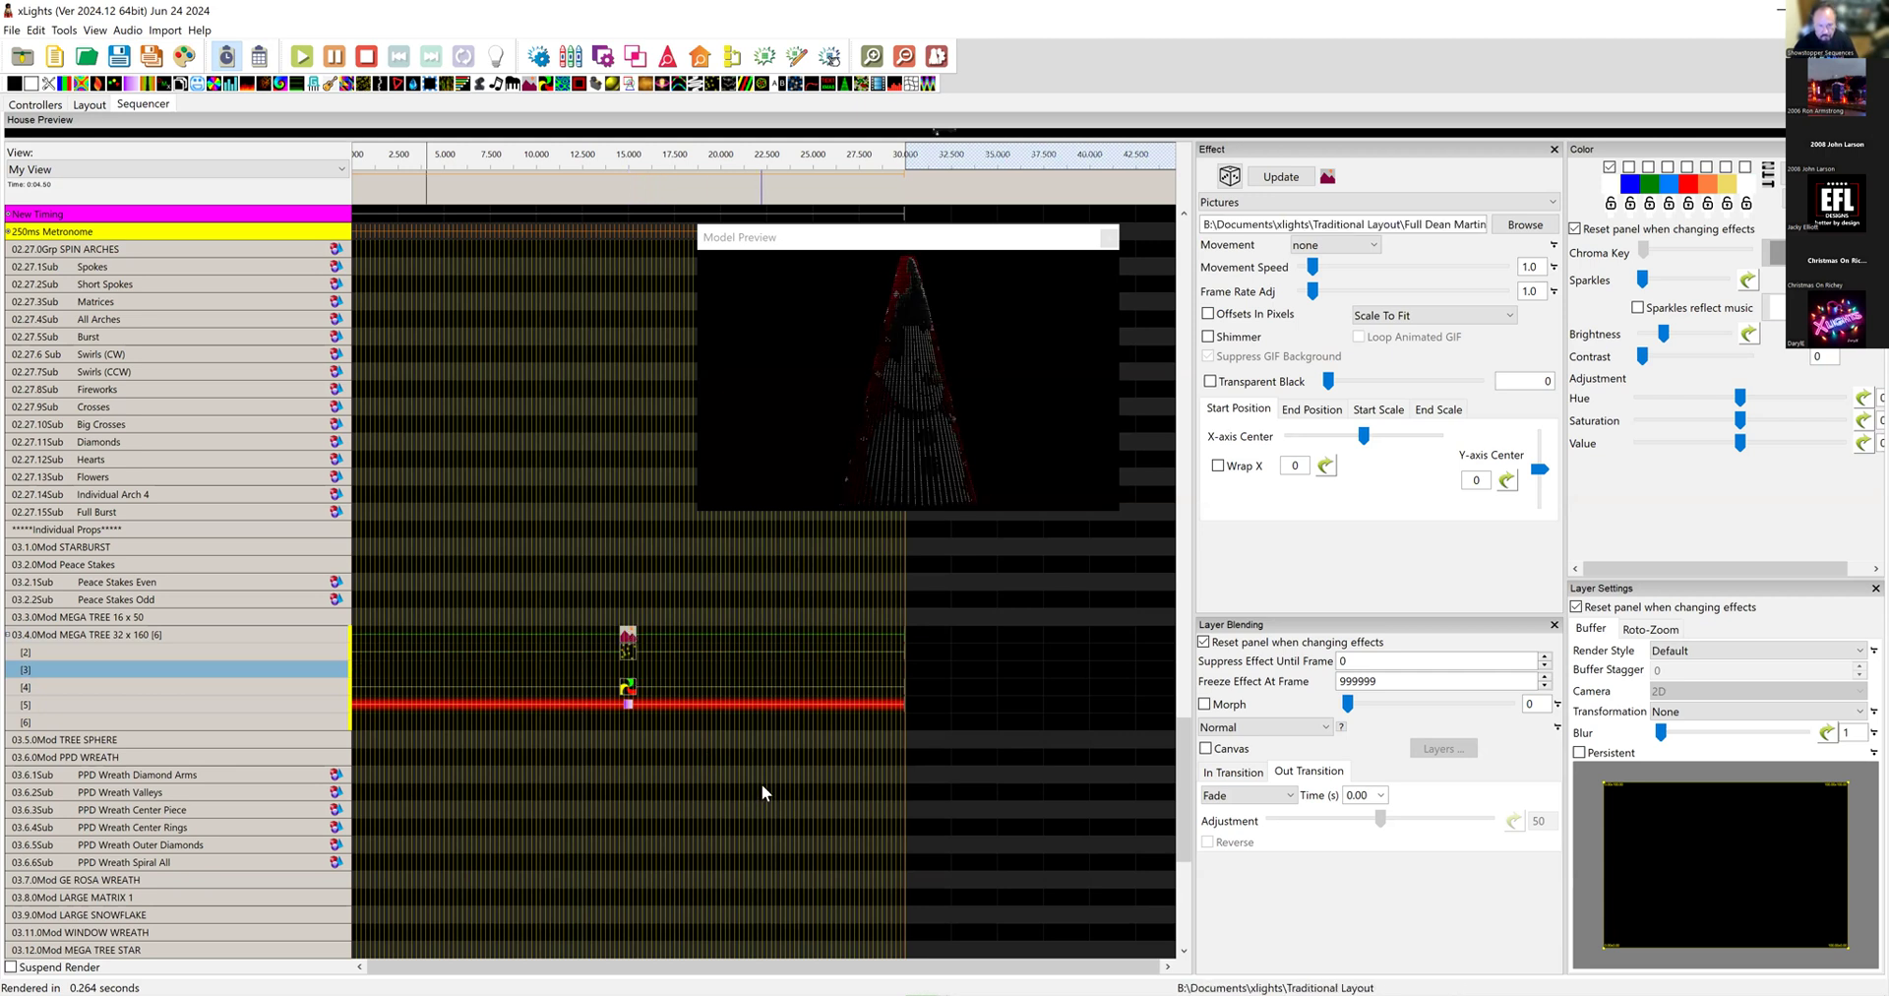